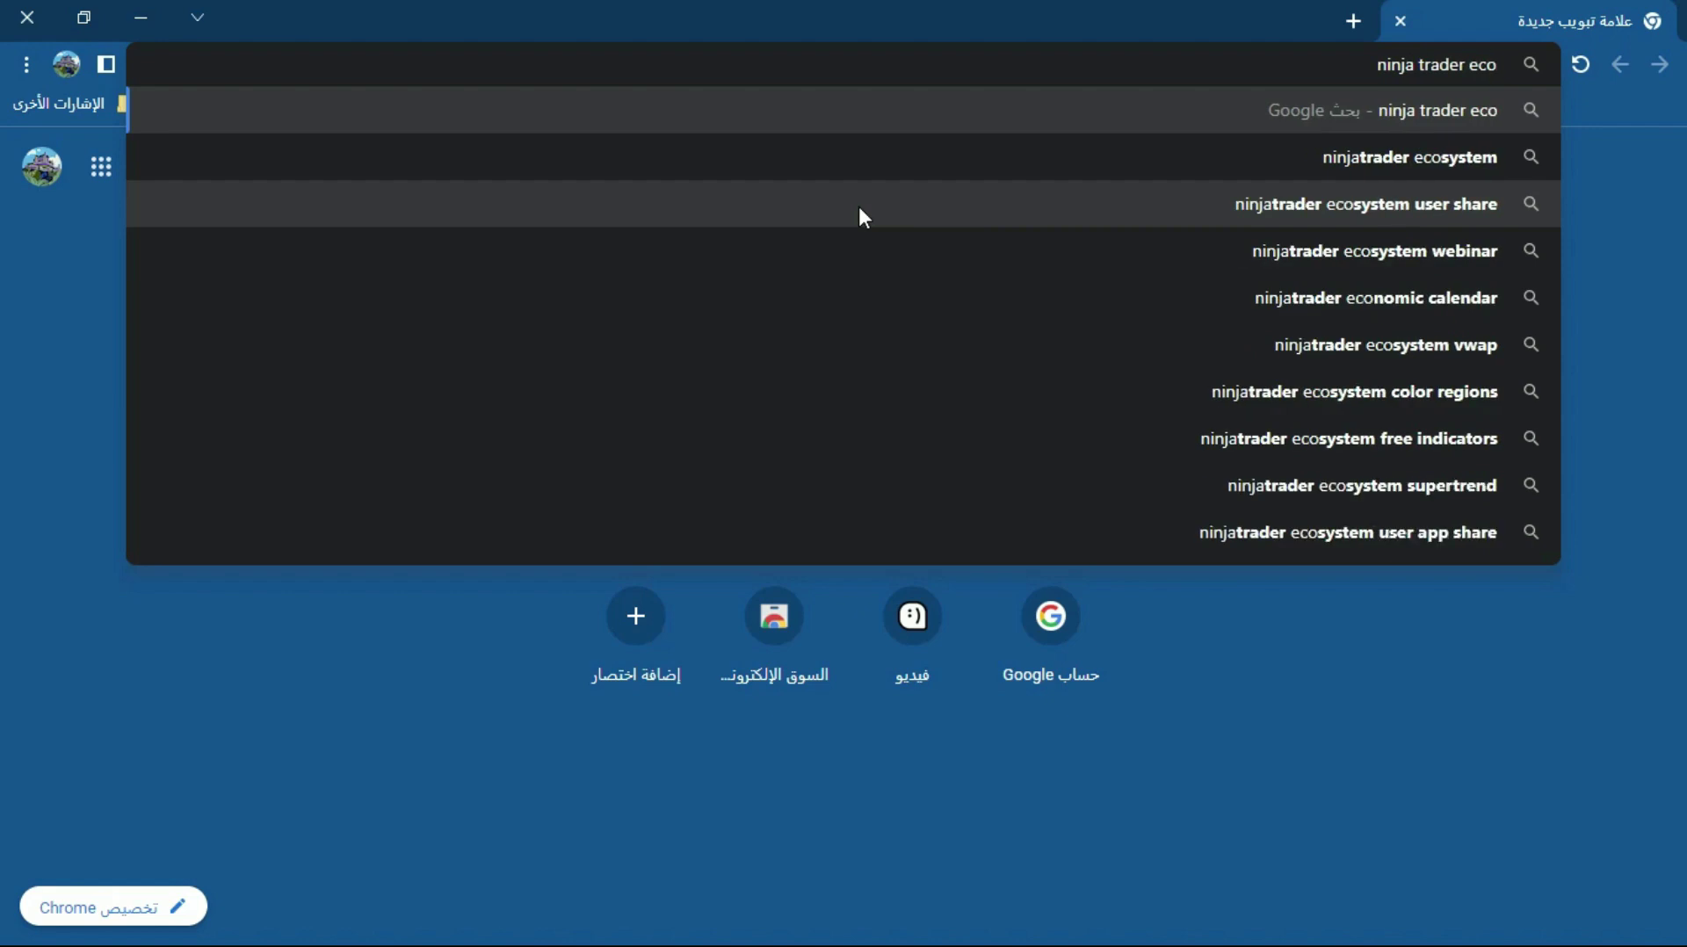
Search the web for "ninja trader ecosystem" and open the NinjaTrader Ecosystem home page from the results.
text(tem)
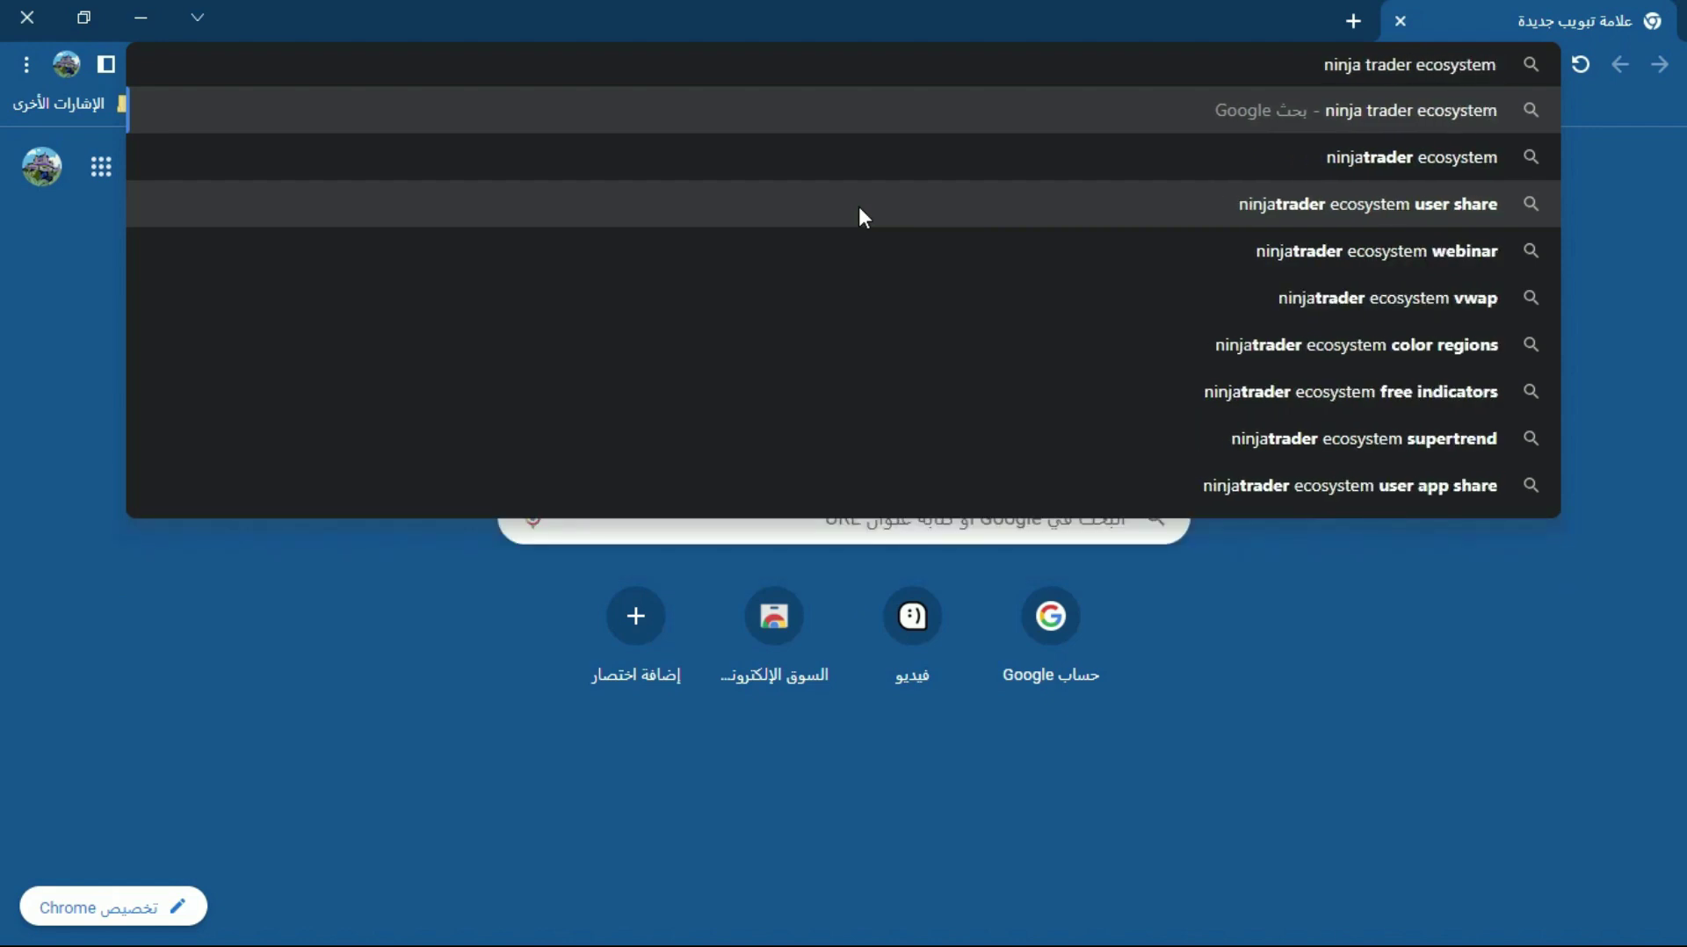
key(Return)
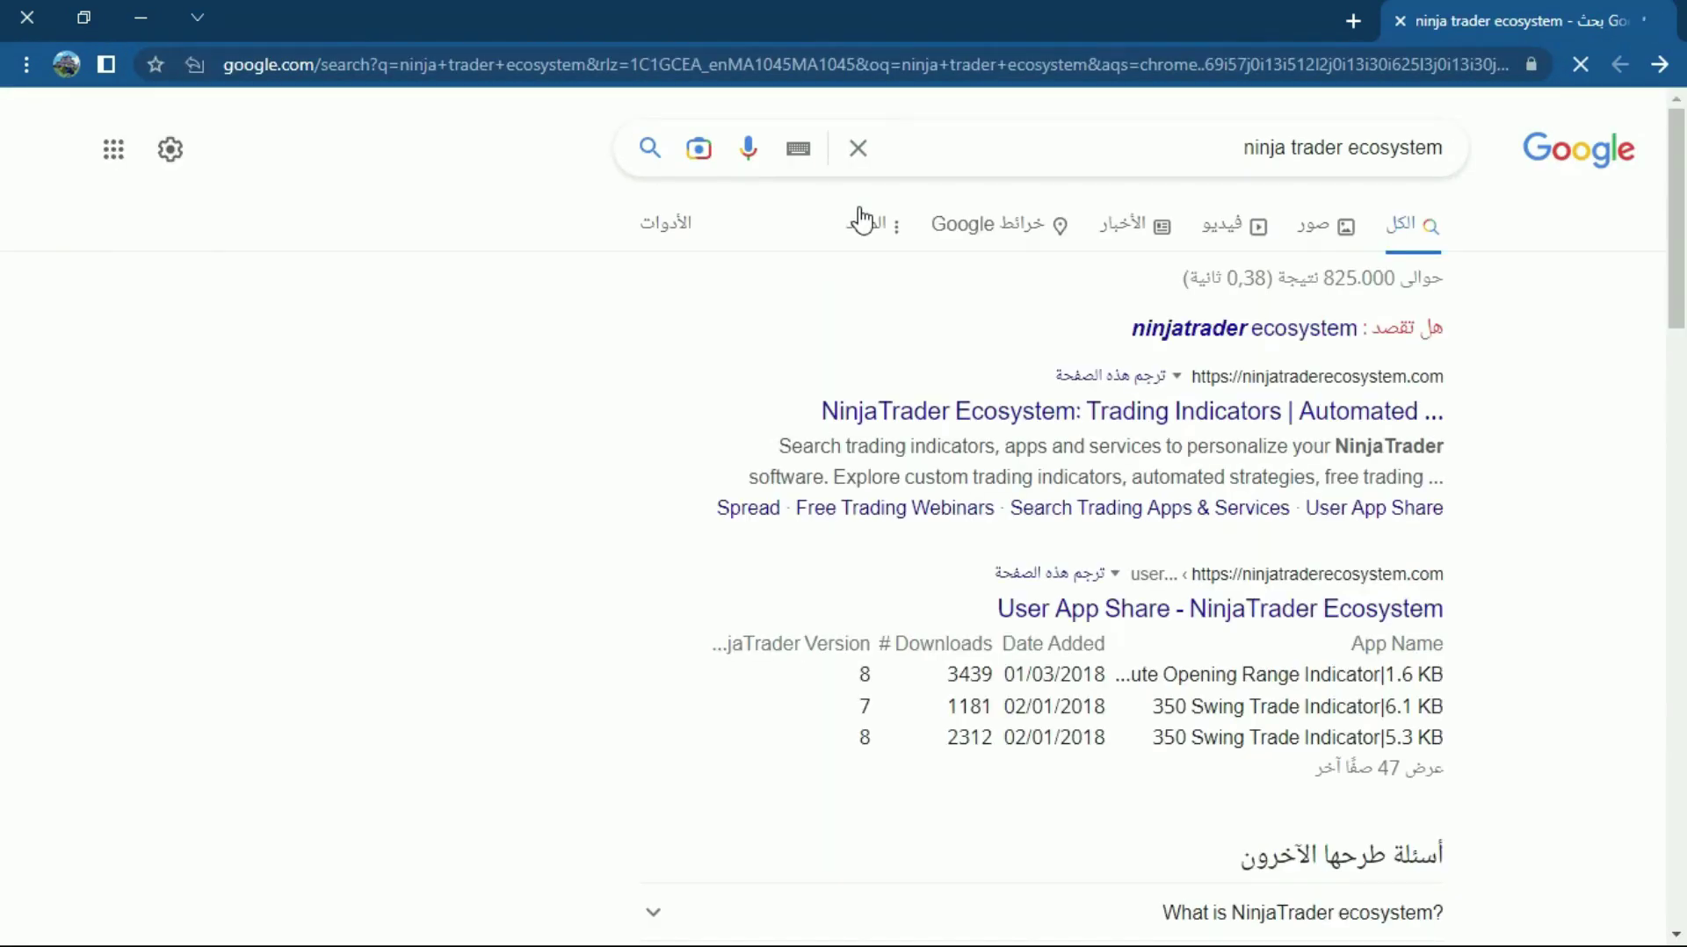
click(1096, 412)
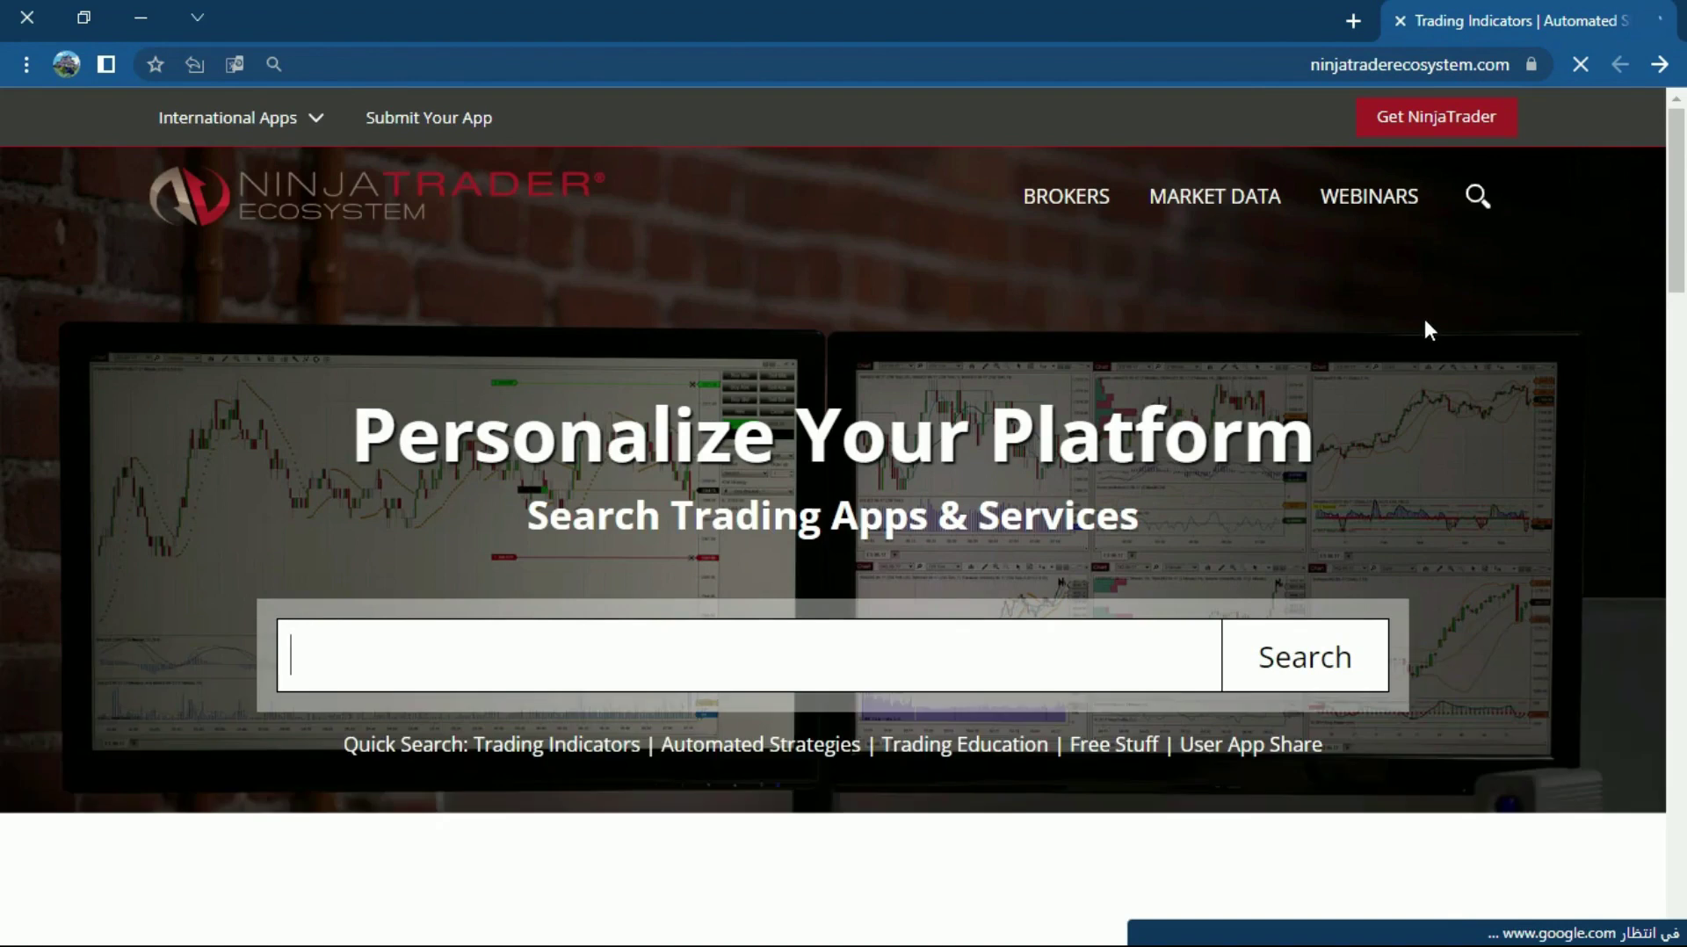
scroll(4, 395, down, 10)
scroll(8, 471, up, 10)
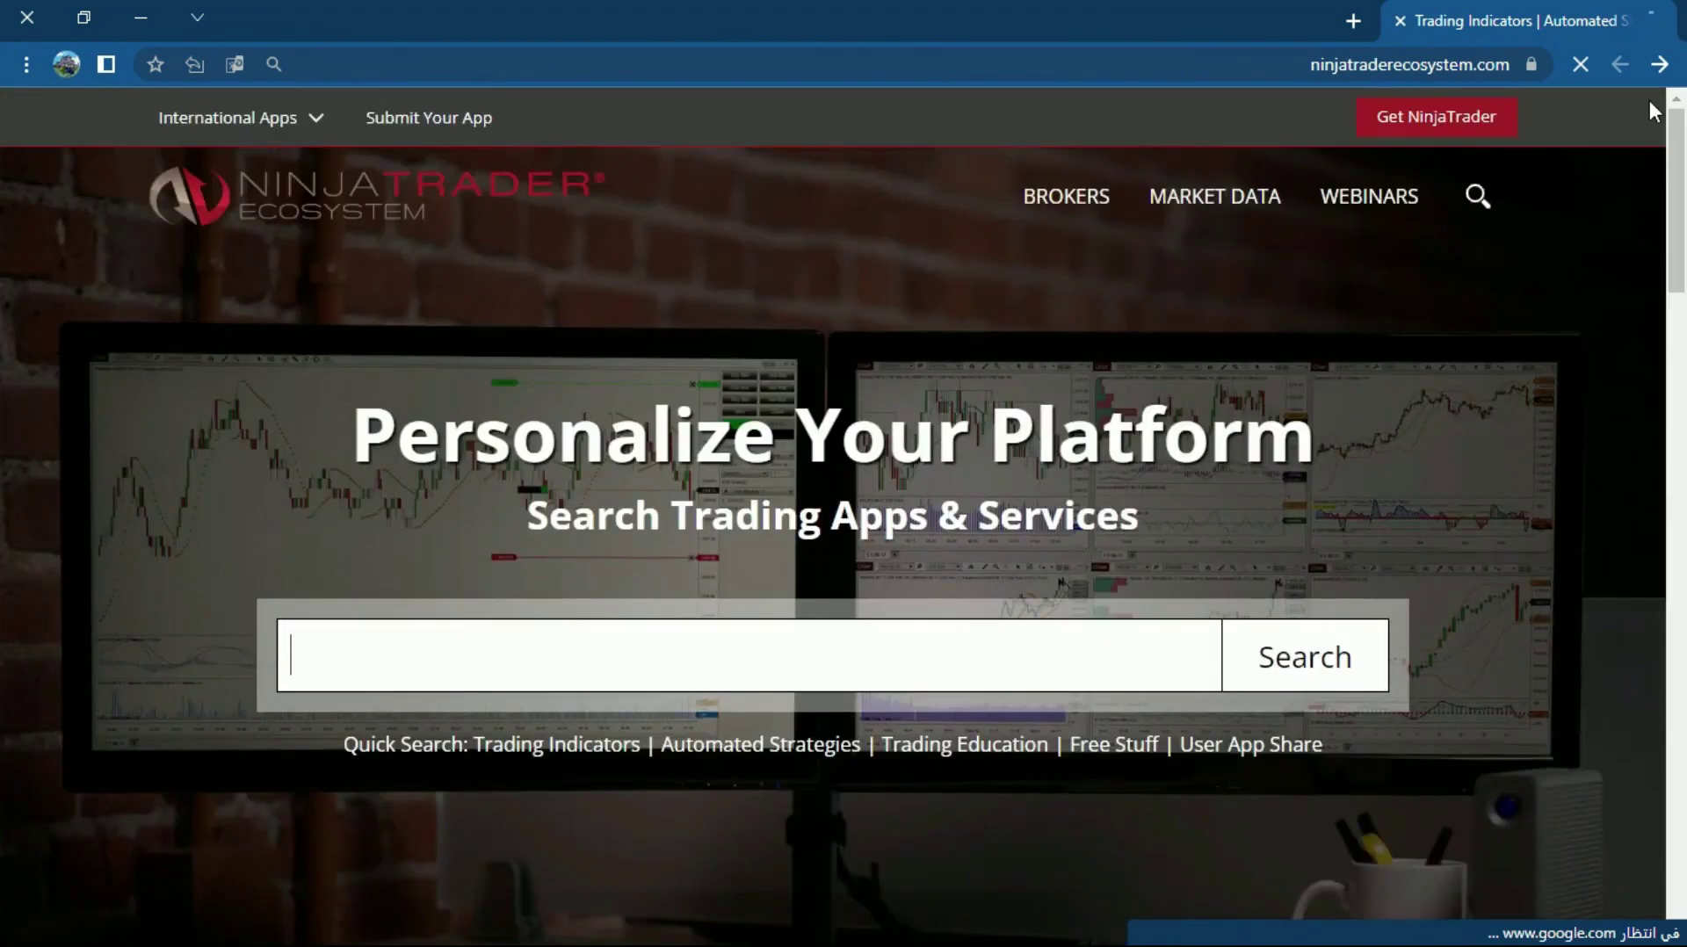
Open the User App Share page from the web search results and search its apps for "dom".
click(1660, 68)
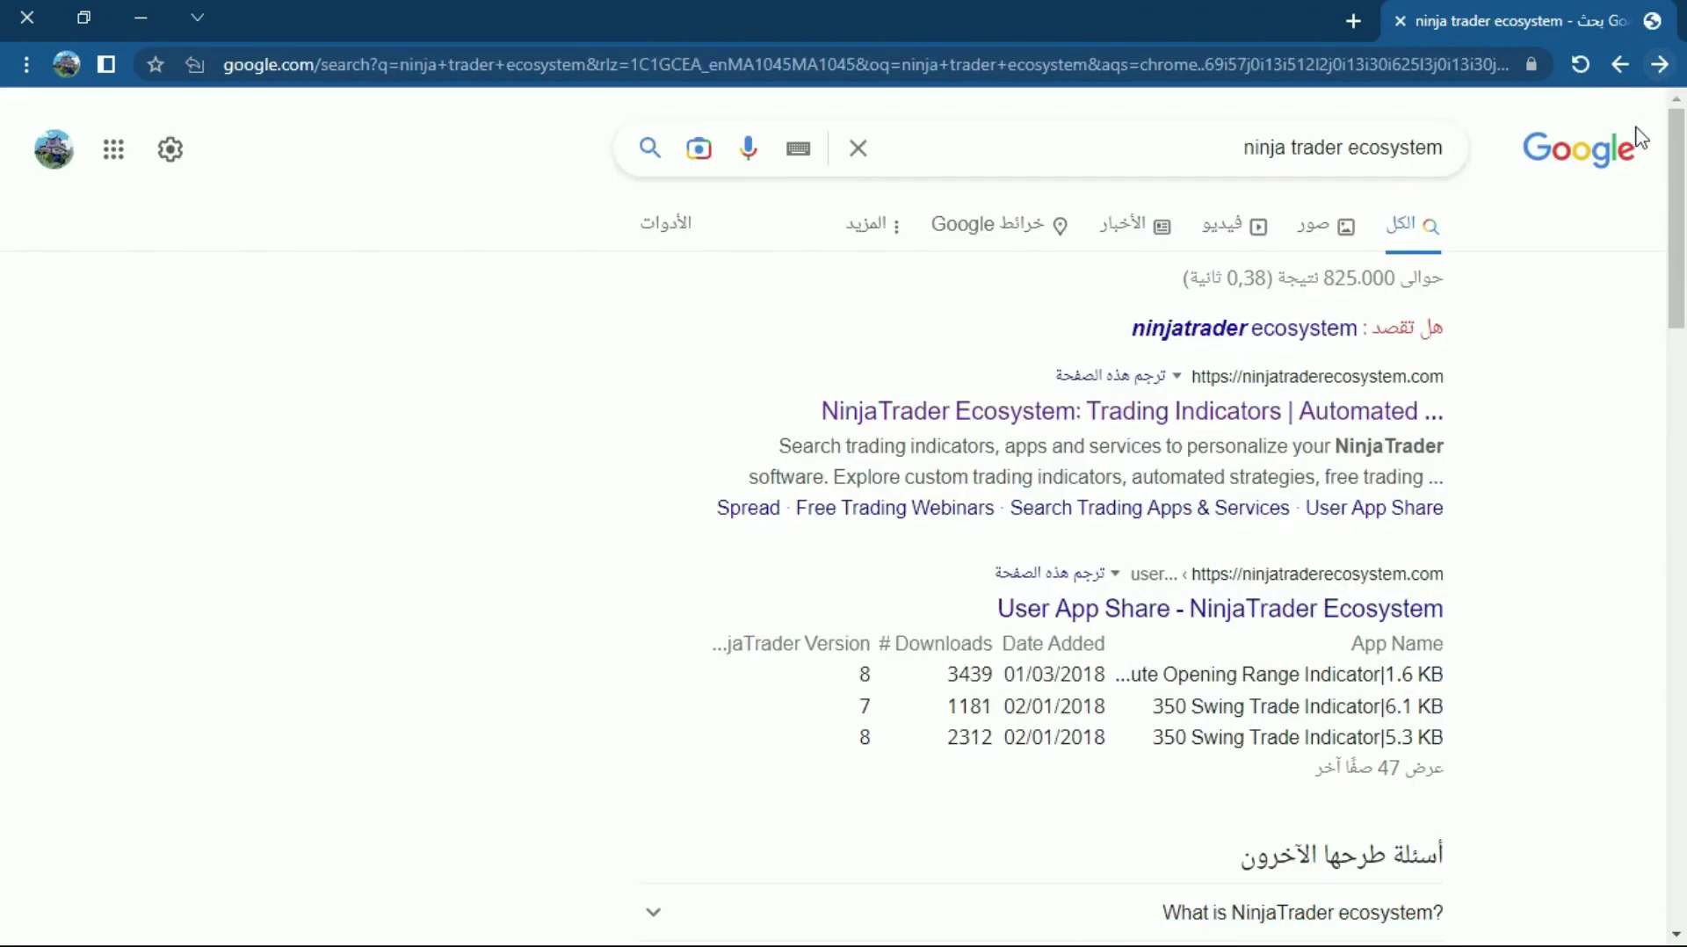
click(1354, 611)
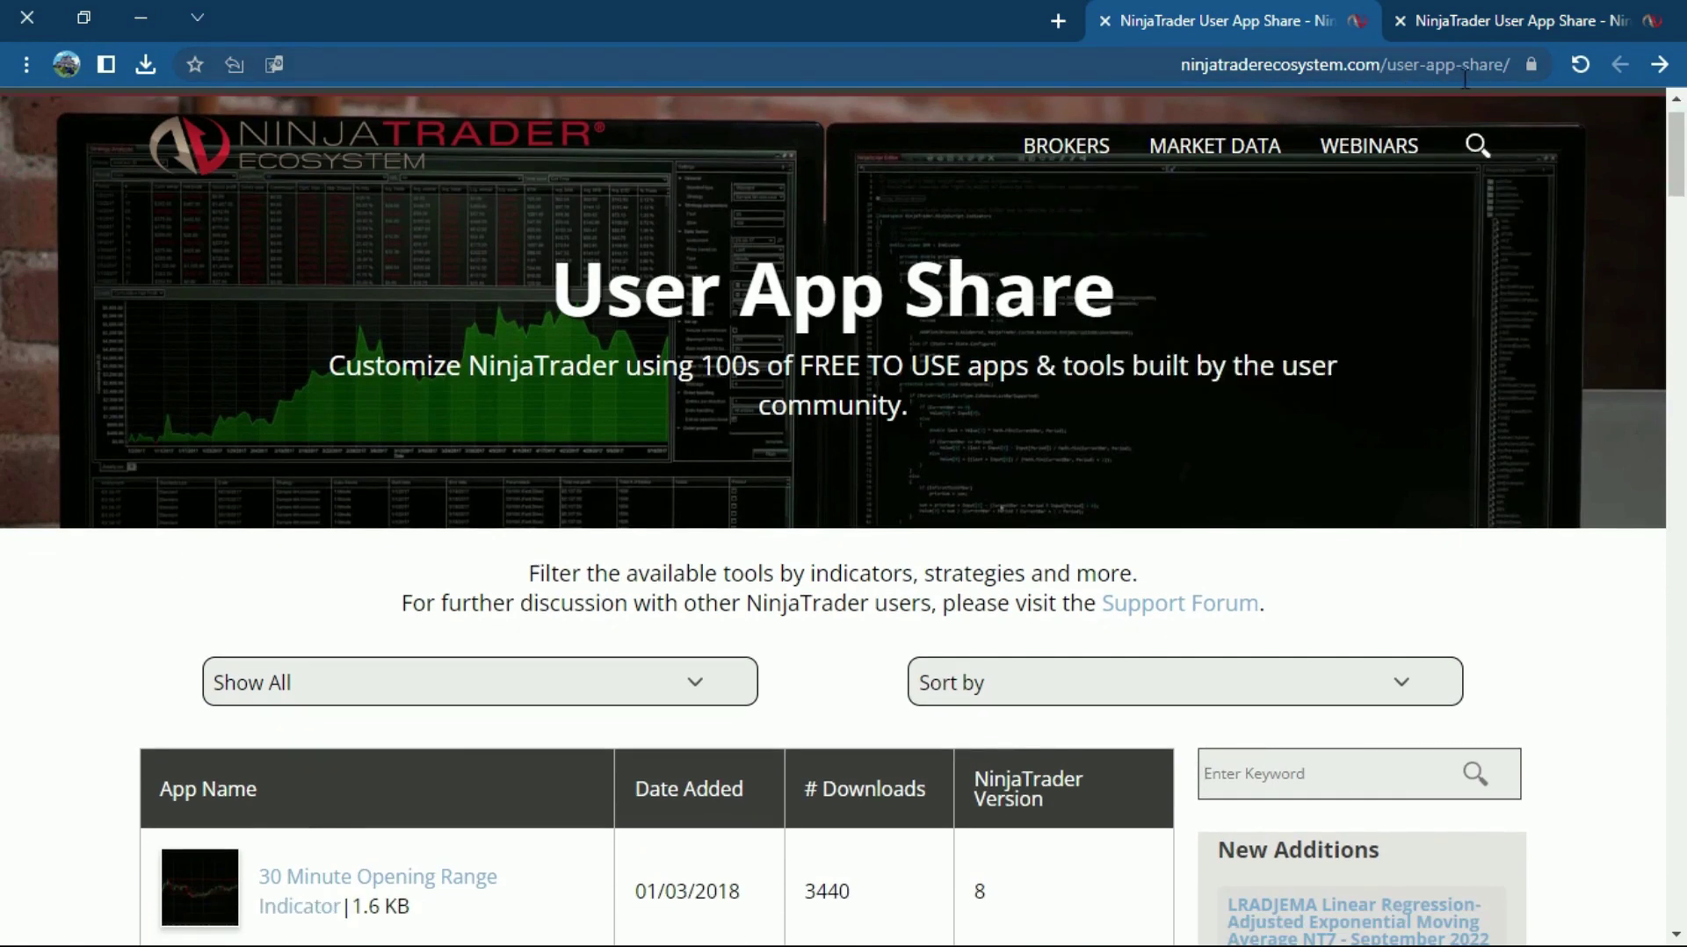
scroll(1450, 211, down, 6)
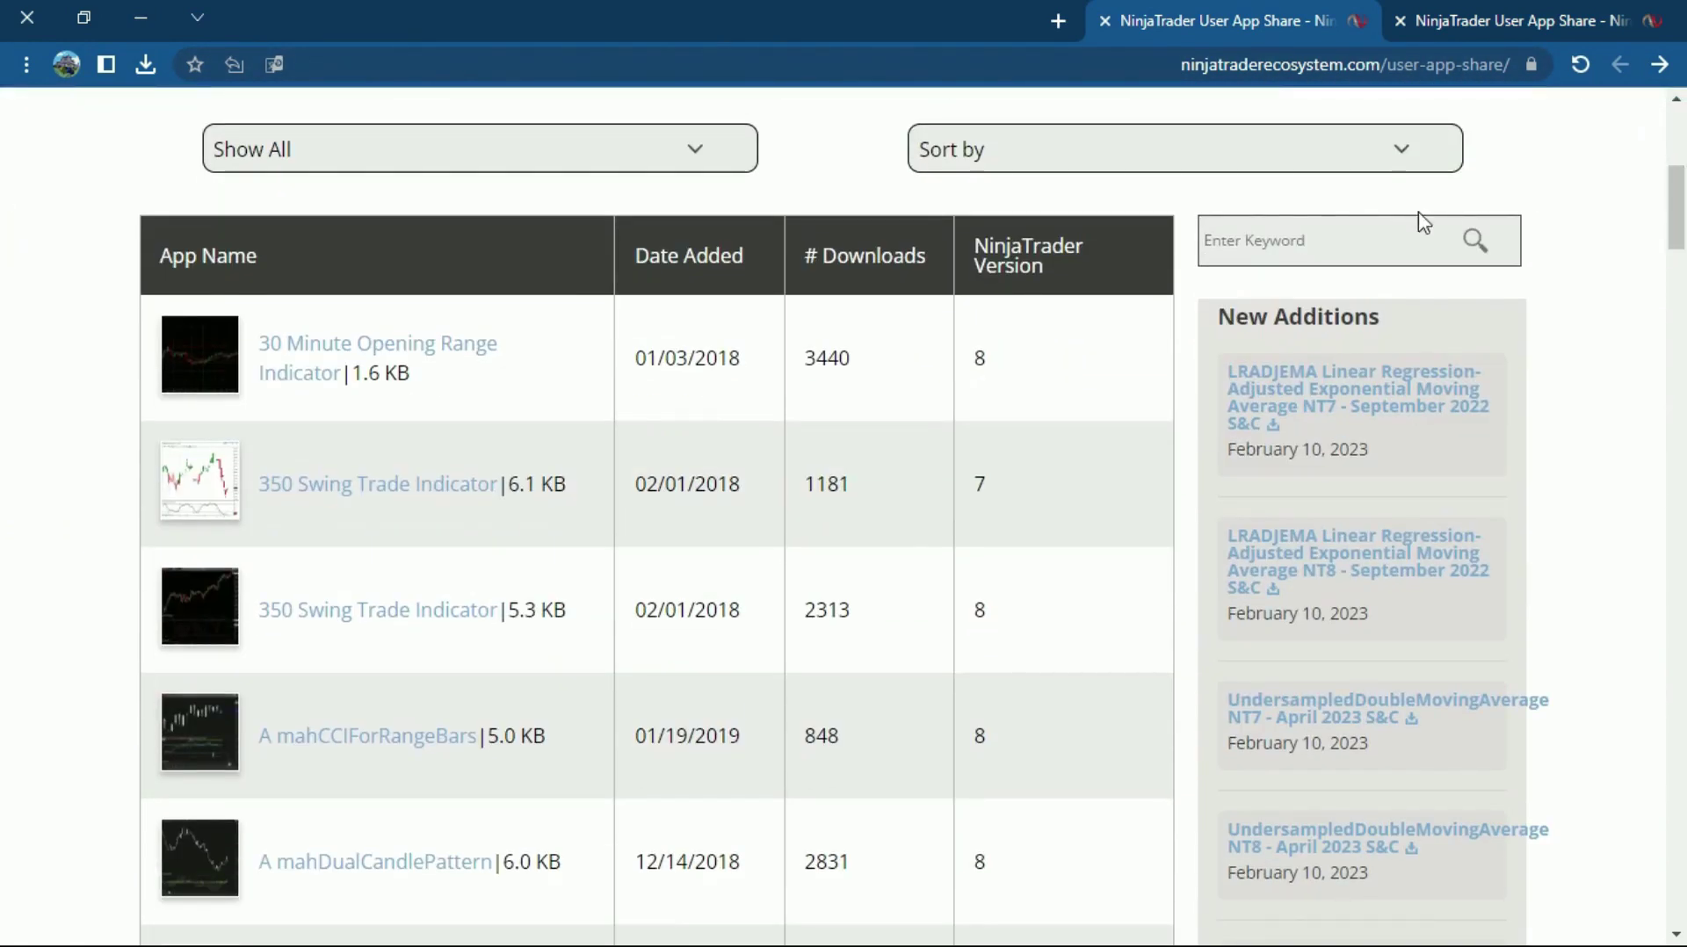
click(1360, 235)
text(dom)
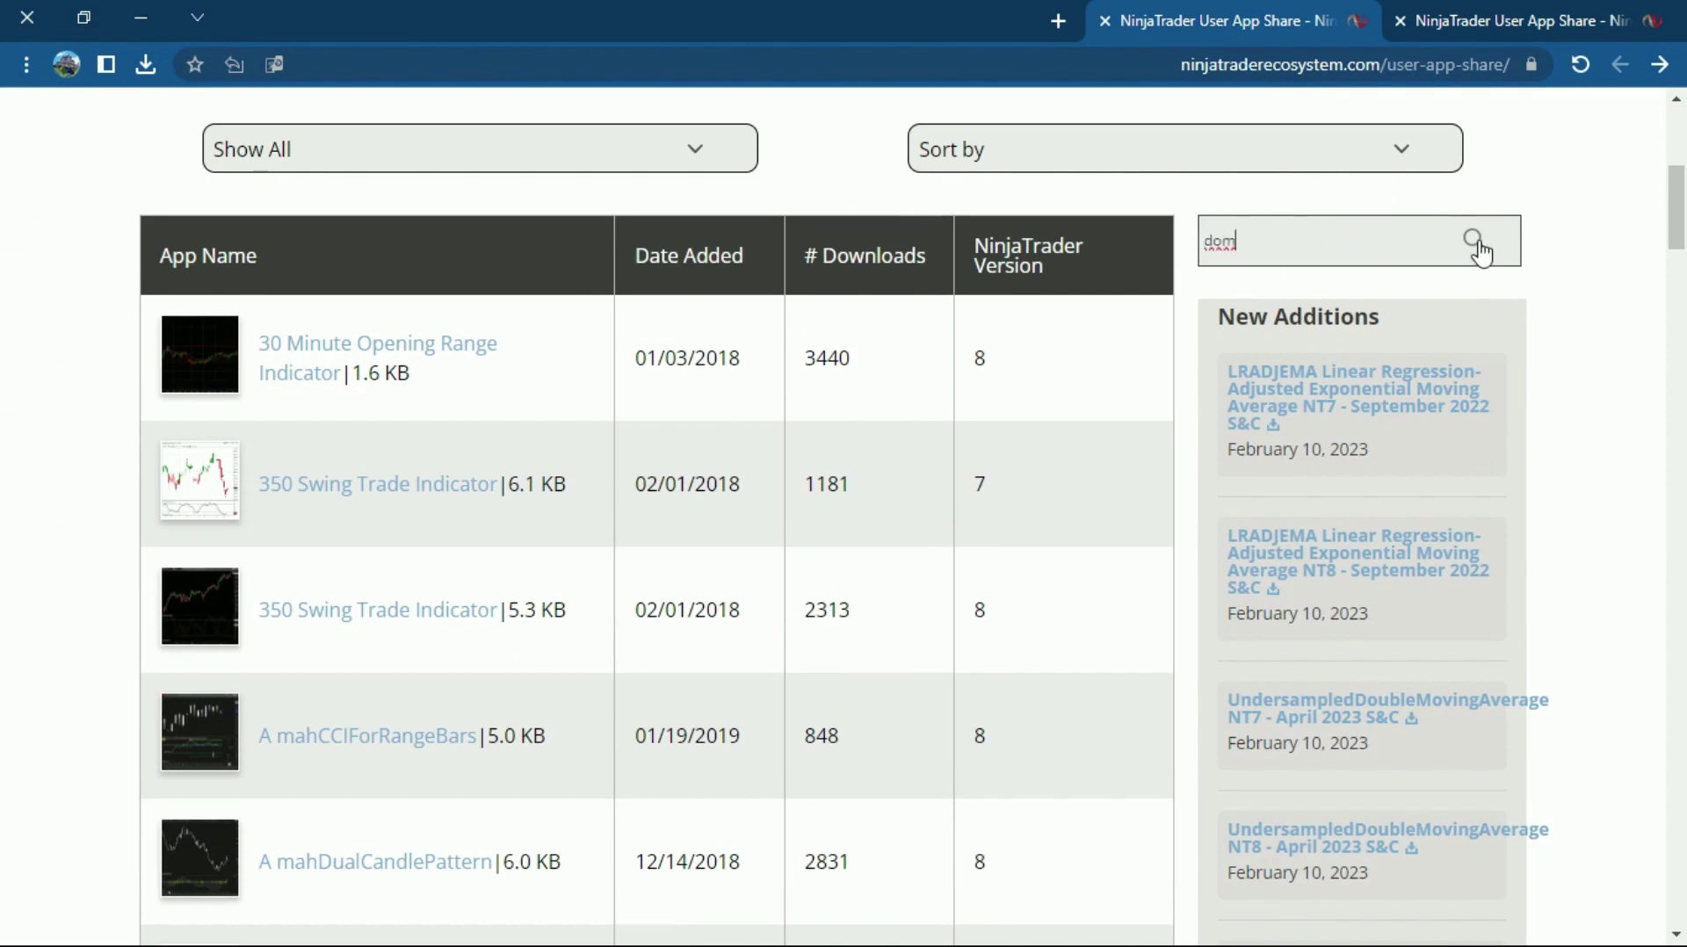
click(1476, 246)
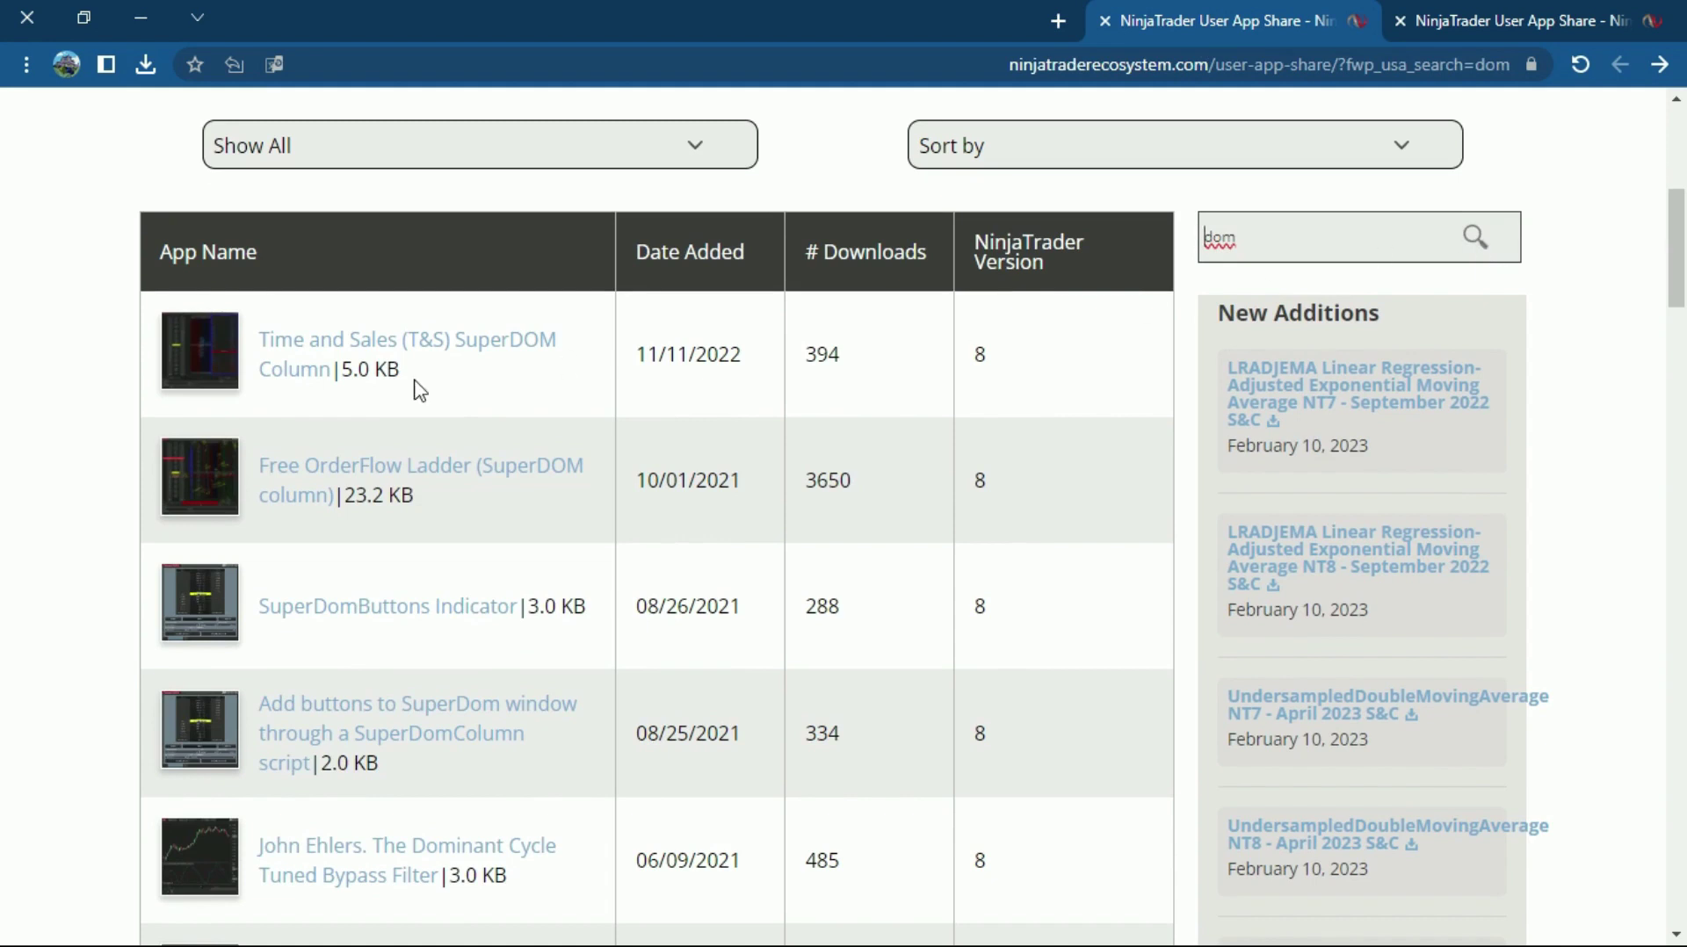
View the enlarged preview image of the Time and Sales (T&S) SuperDOM Column and close it.
click(207, 362)
scroll(1611, 281, down, 1)
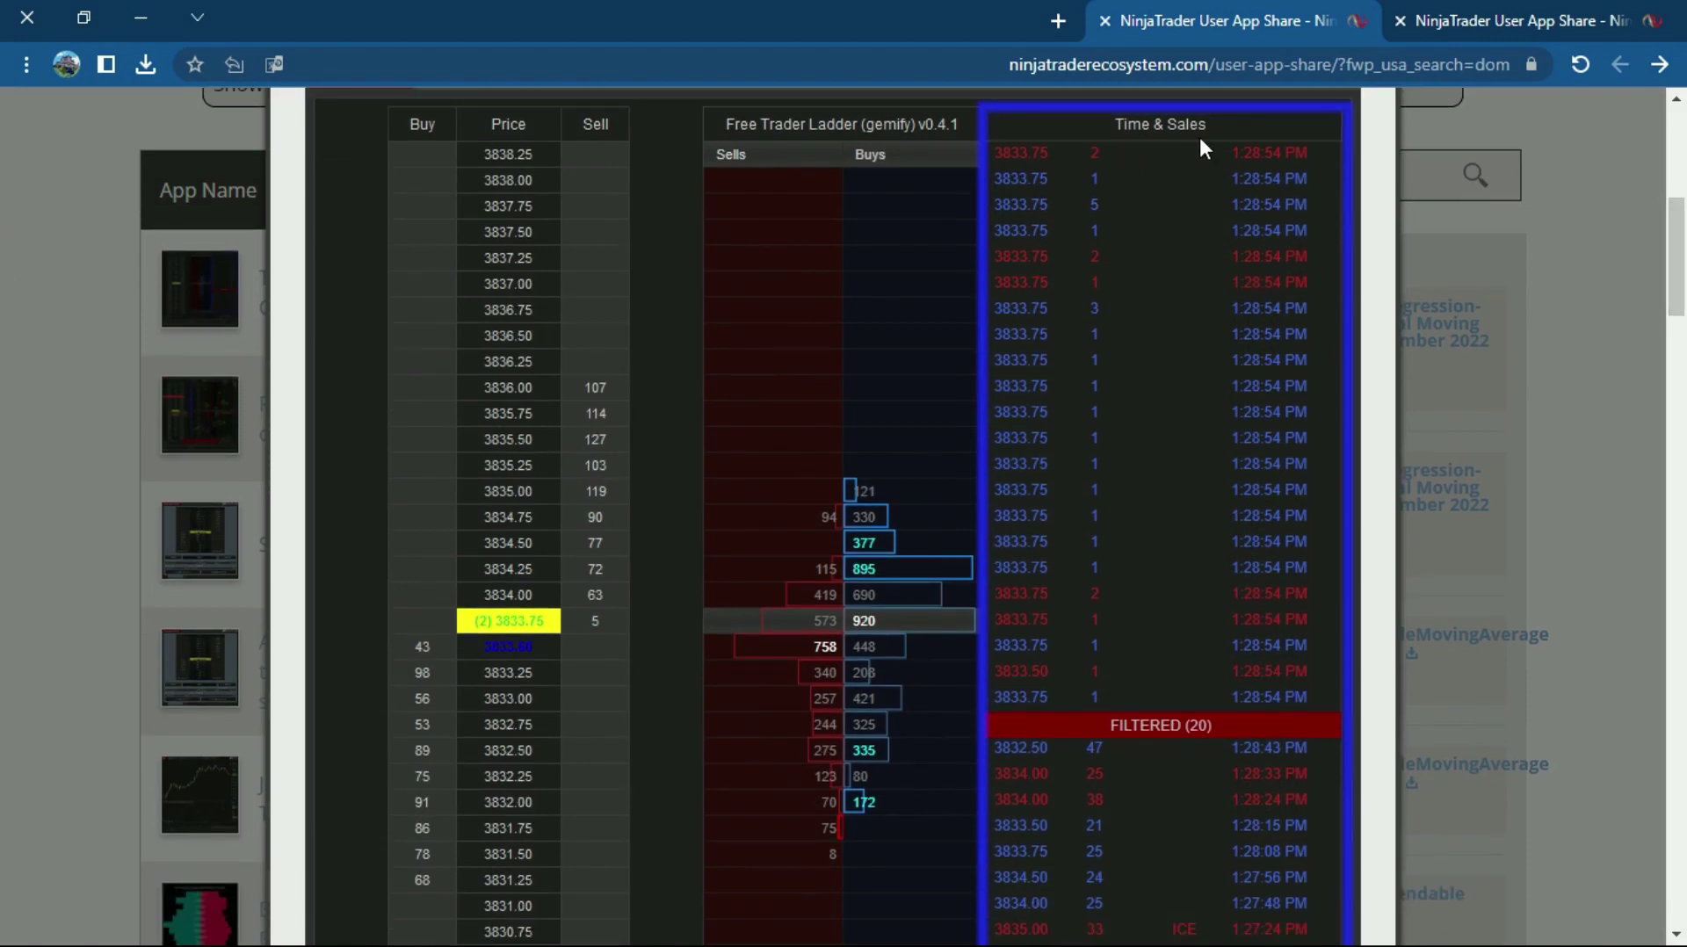
mouse_move(1678, 282)
mouse_down()
mouse_move(1678, 320)
mouse_move(1681, 255)
mouse_up()
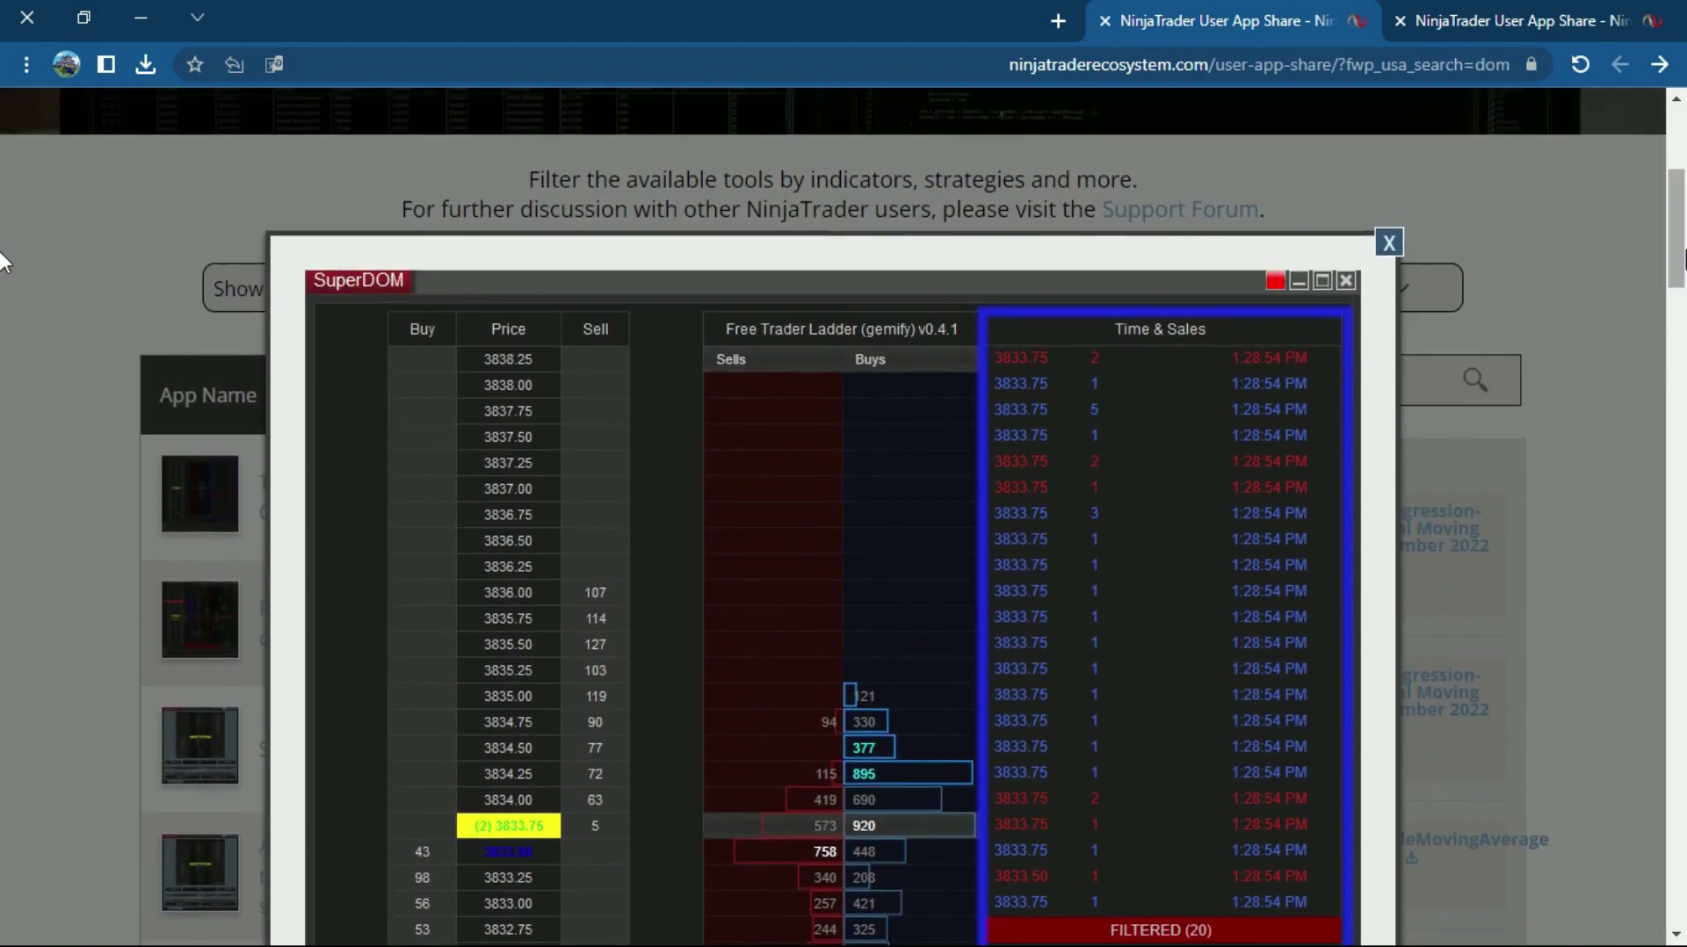
click(1394, 250)
Examine the annotated preview image of the Free OrderFlow Ladder (SuperDOM column) and close it.
click(202, 625)
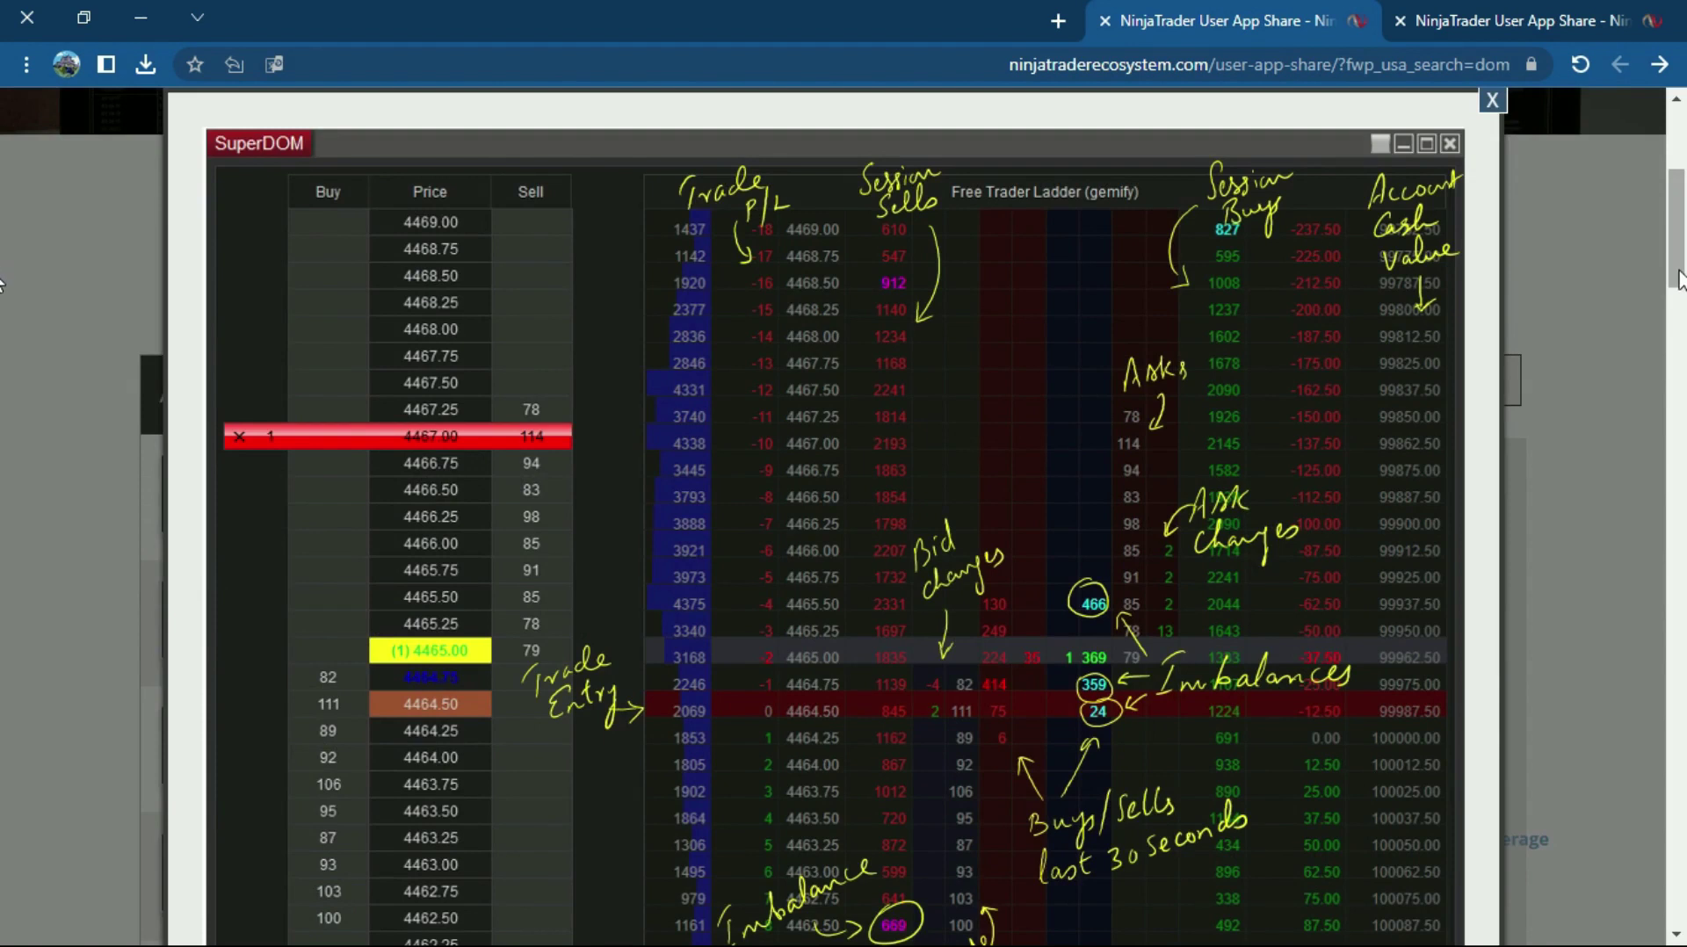
scroll(1678, 246, down, 4)
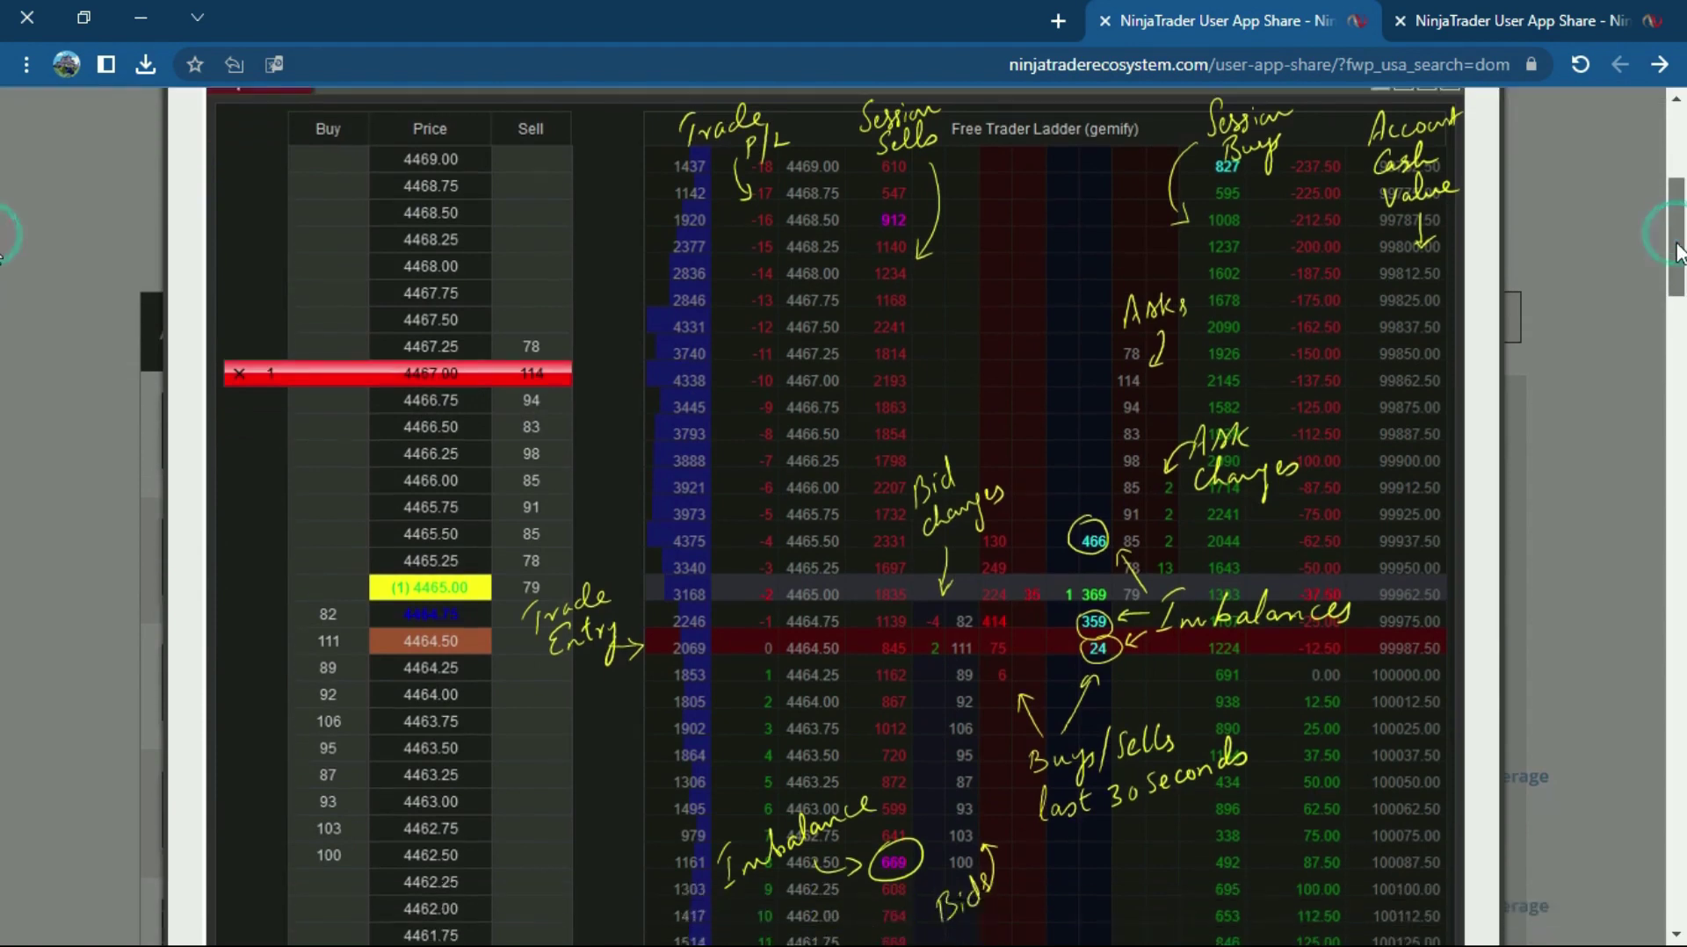
scroll(1678, 247, up, 3)
scroll(1678, 246, up, 3)
scroll(1677, 245, down, 2)
scroll(1678, 245, up, 1)
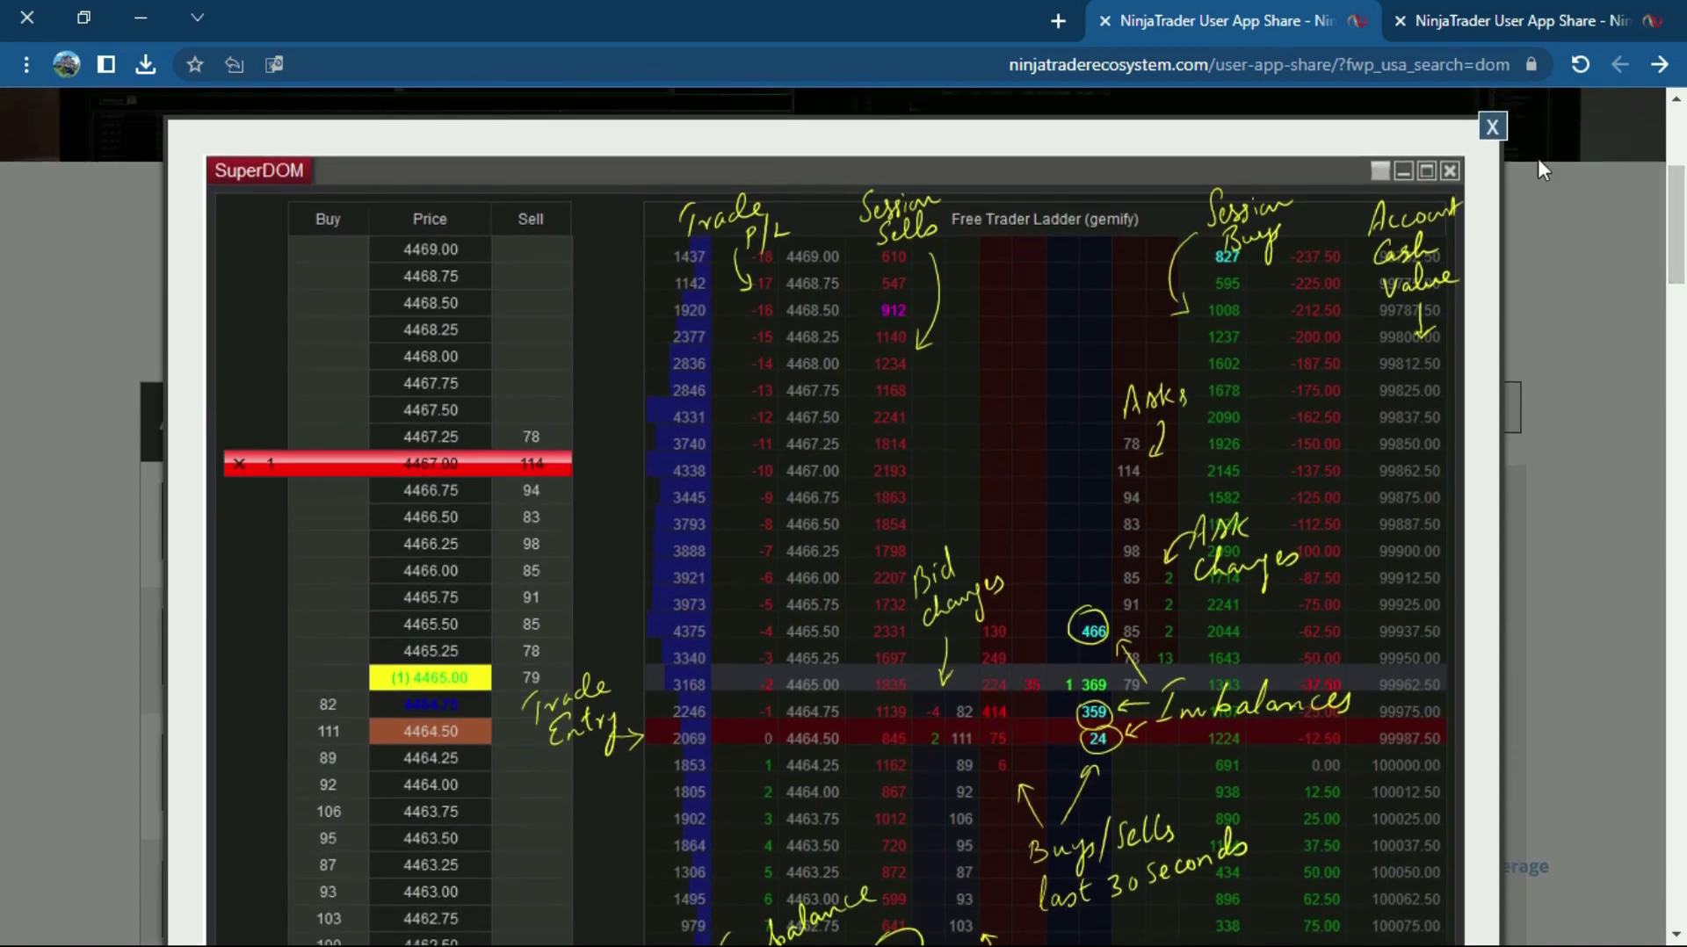
key(Escape)
Find the Mini Time & Sales Superdom Column in the list, view its enlarged preview image and close it.
scroll(1678, 243, down, 1)
drag(1680, 237, 1680, 330)
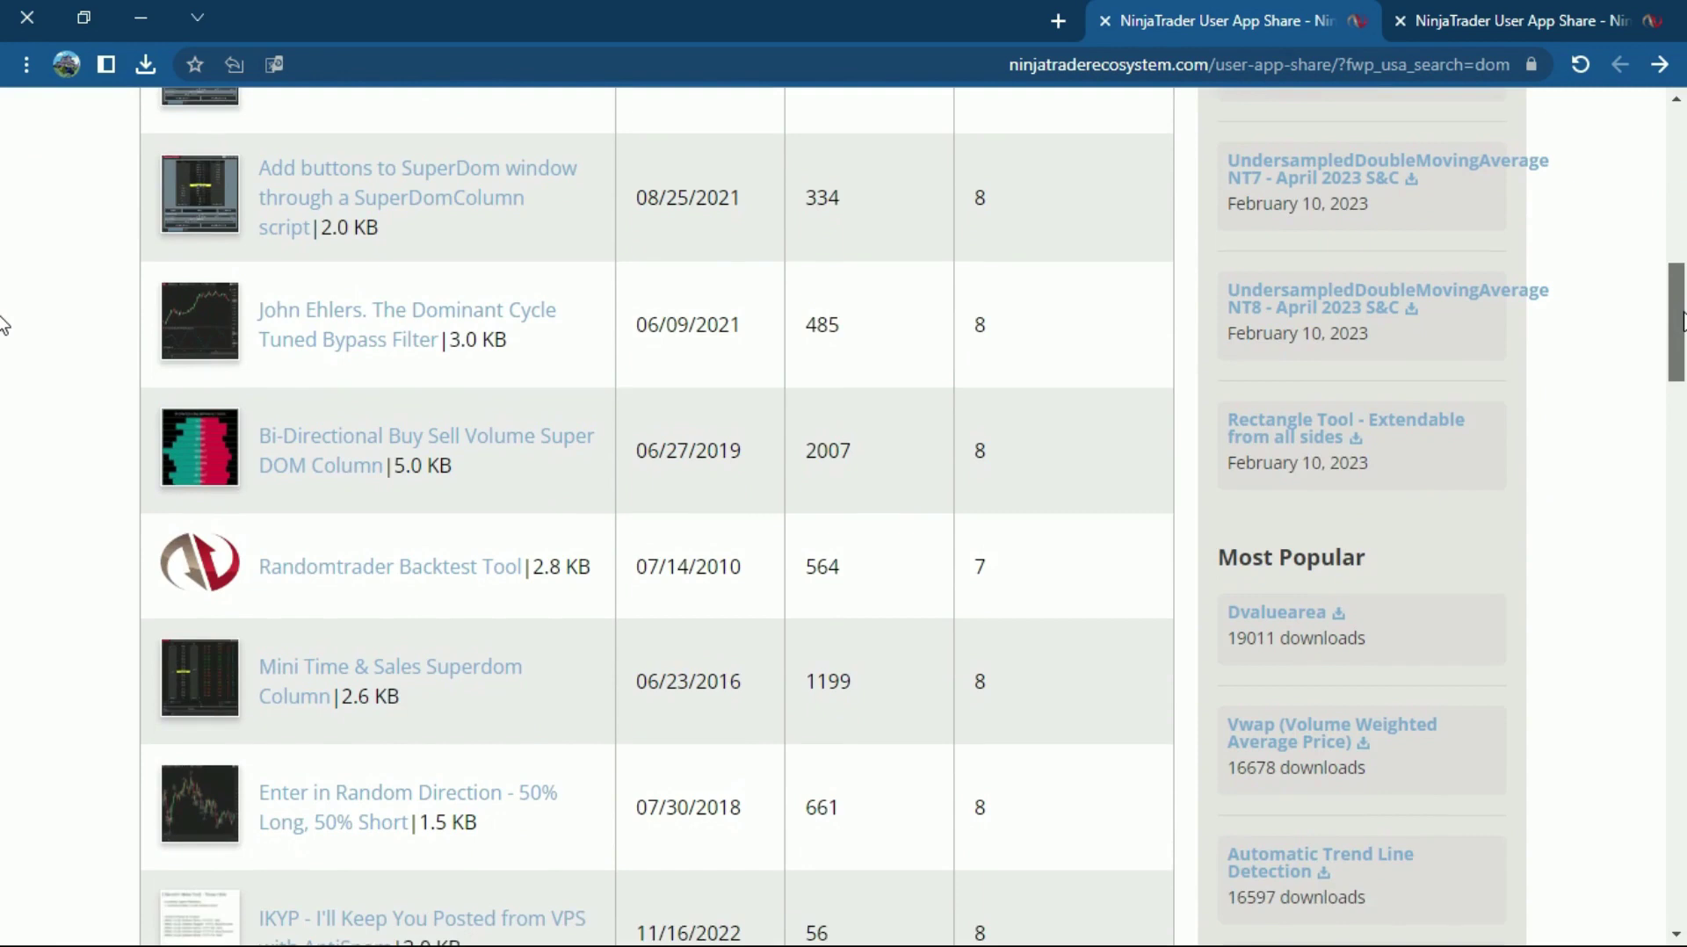
click(198, 645)
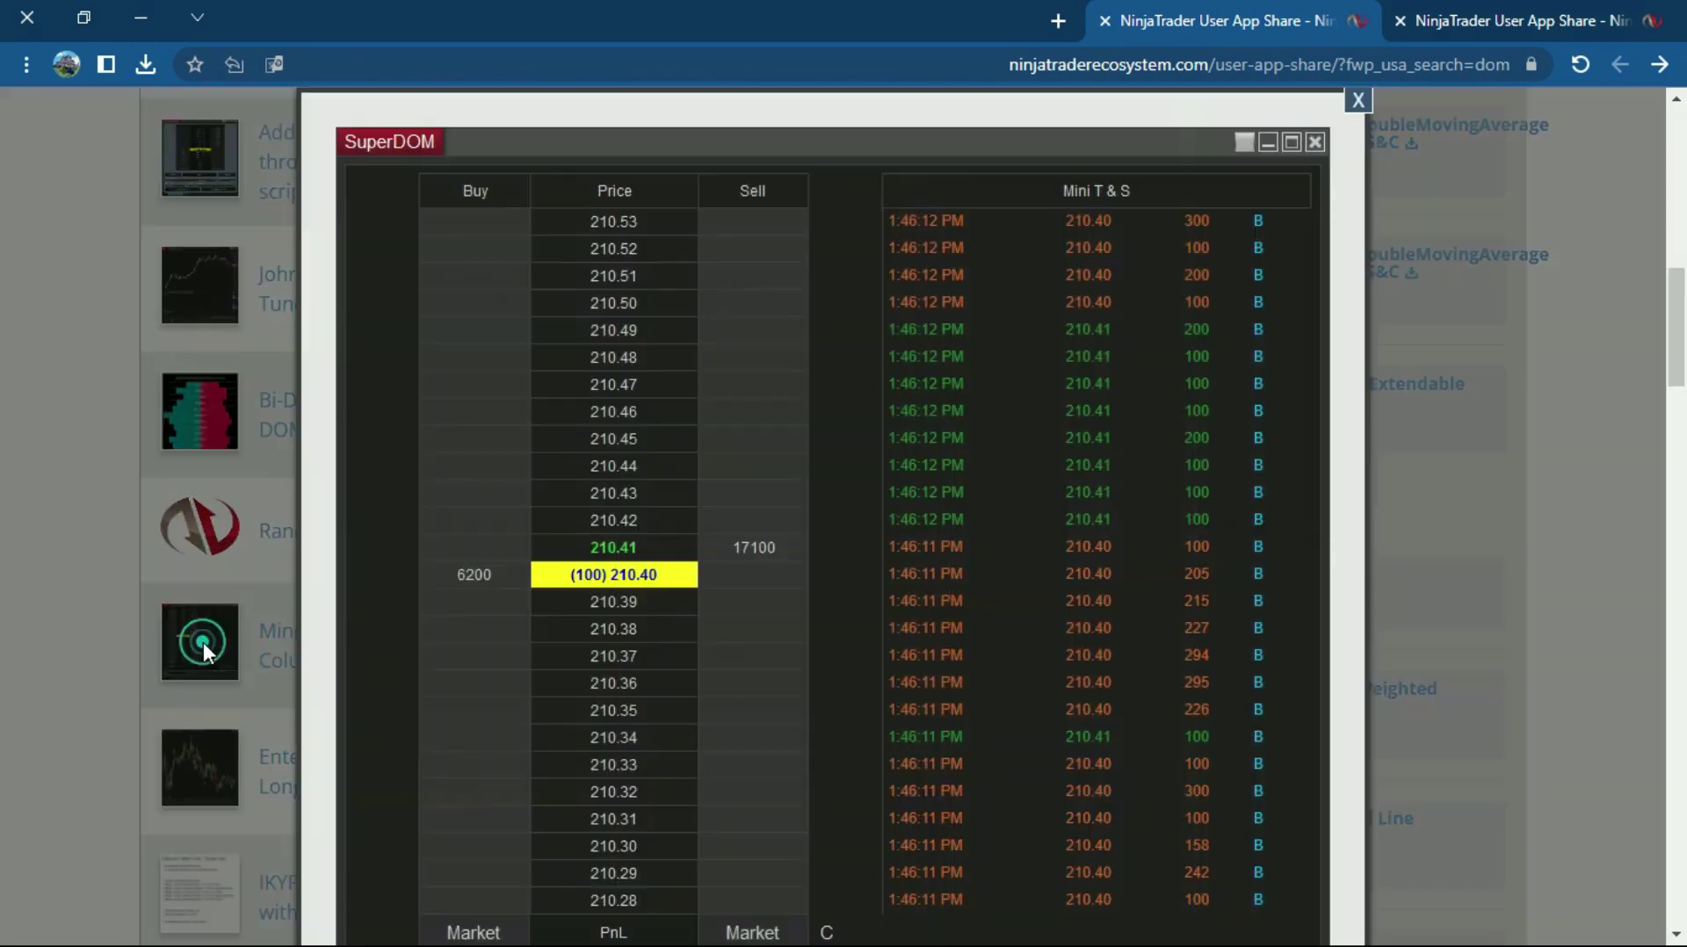
scroll(1680, 329, down, 2)
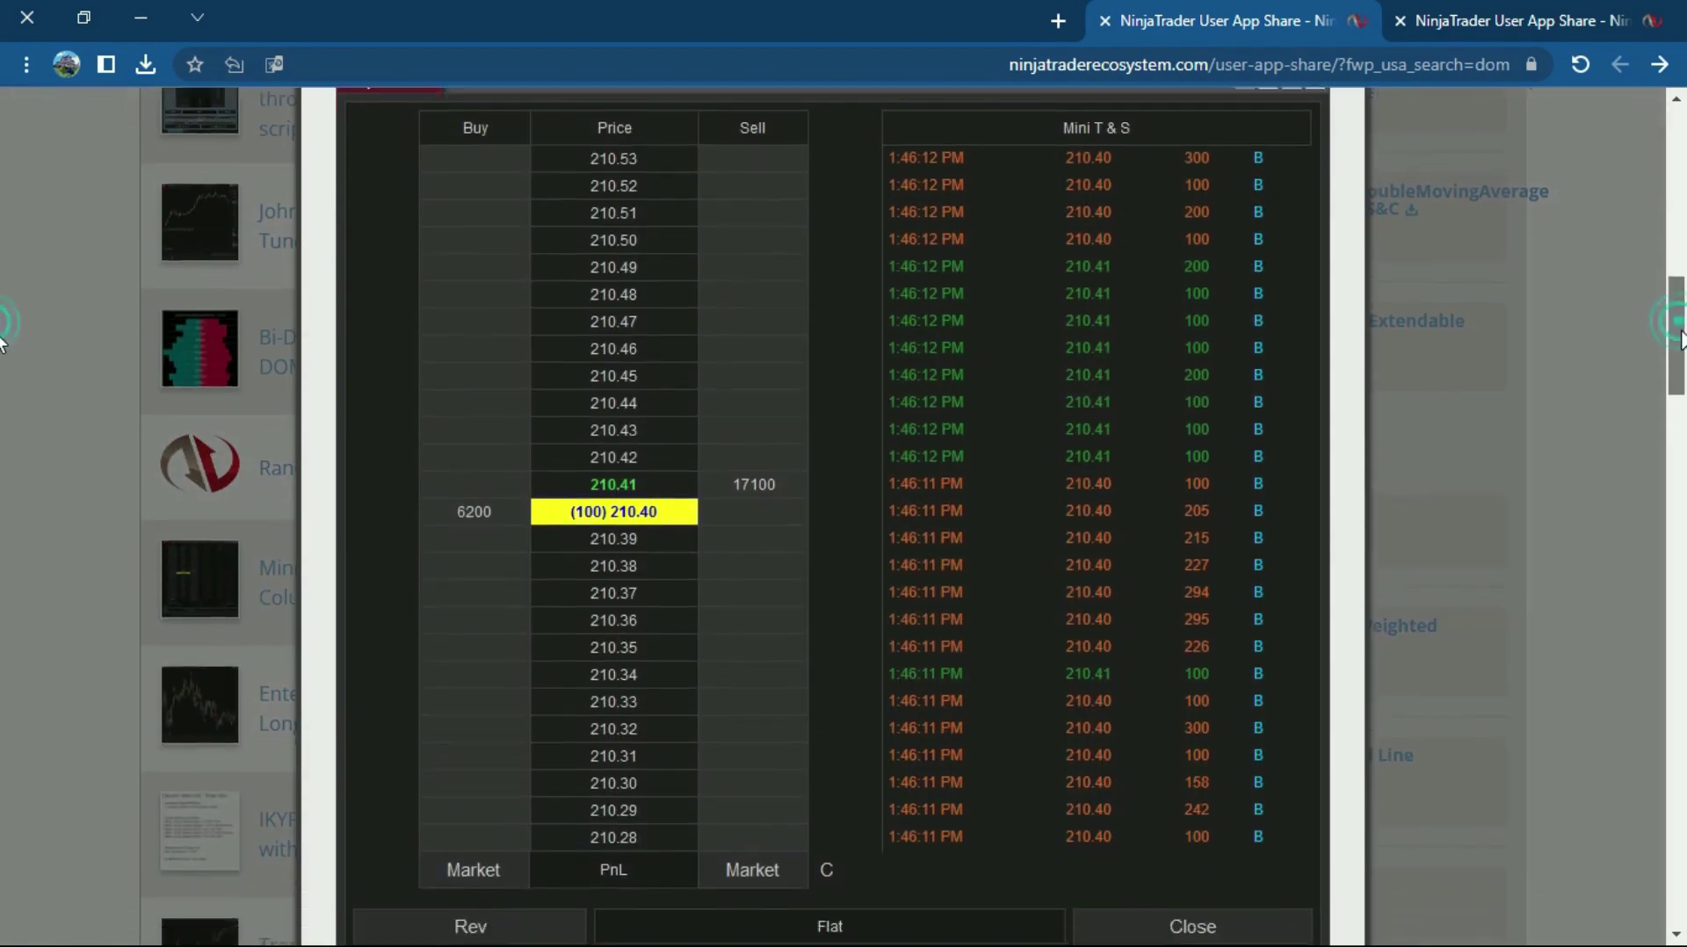
scroll(1679, 330, up, 3)
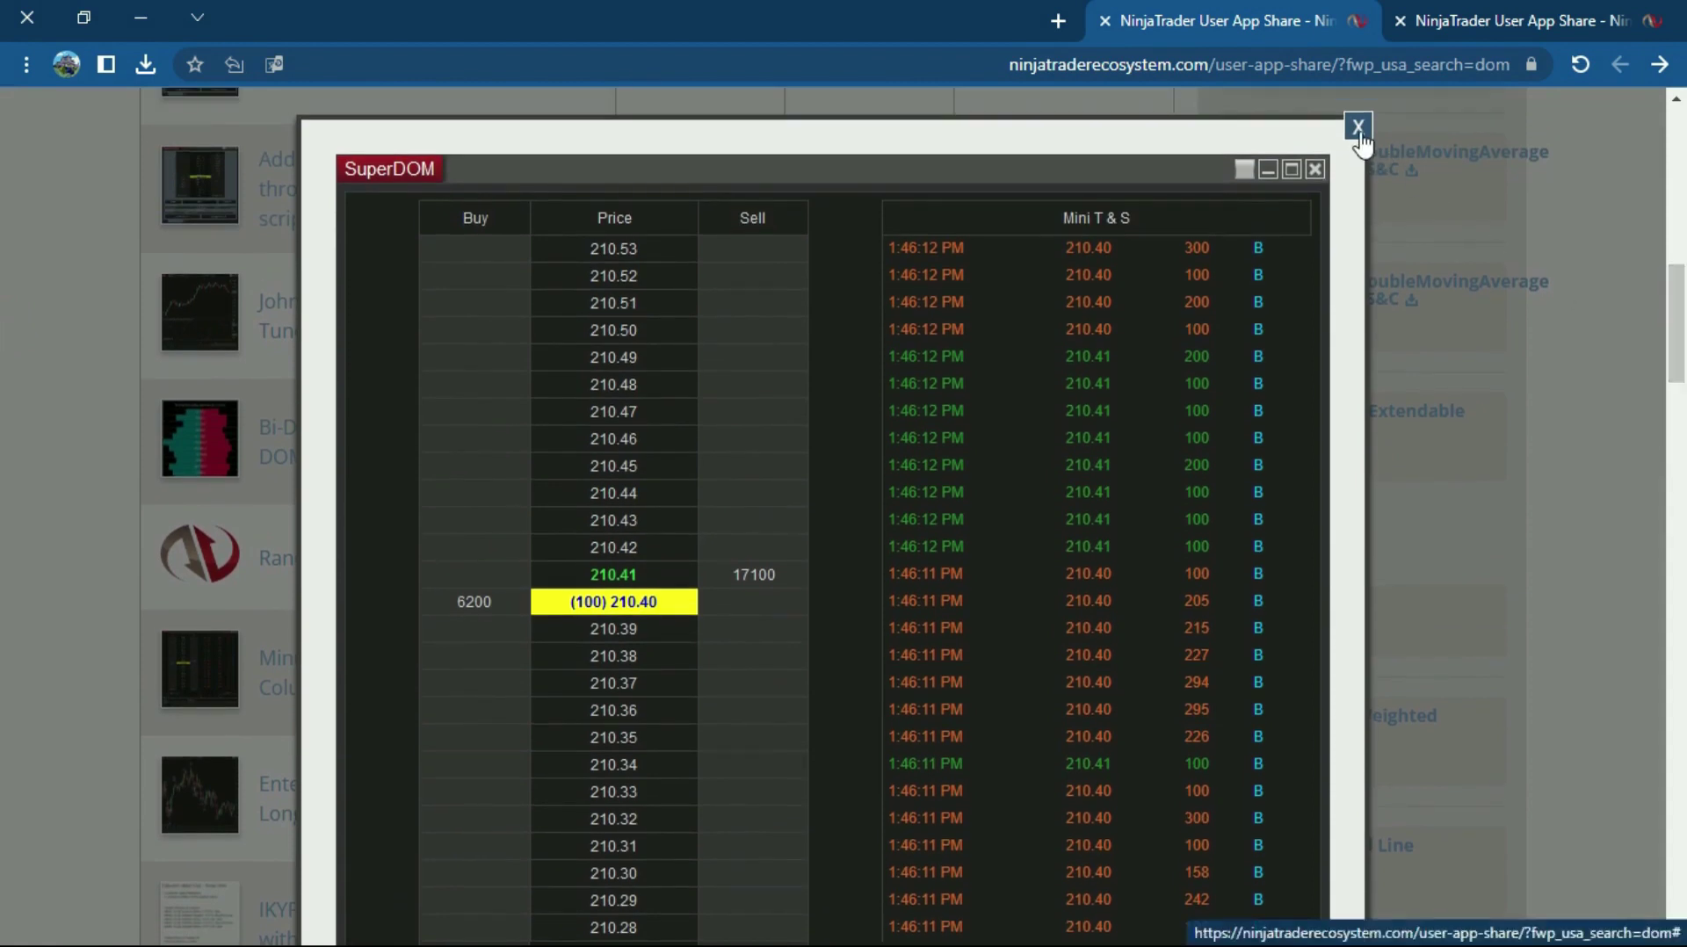
click(1358, 128)
Open the Time and Sales (T&S) SuperDOM Column page and look over its description and download details.
scroll(610, 353, up, 6)
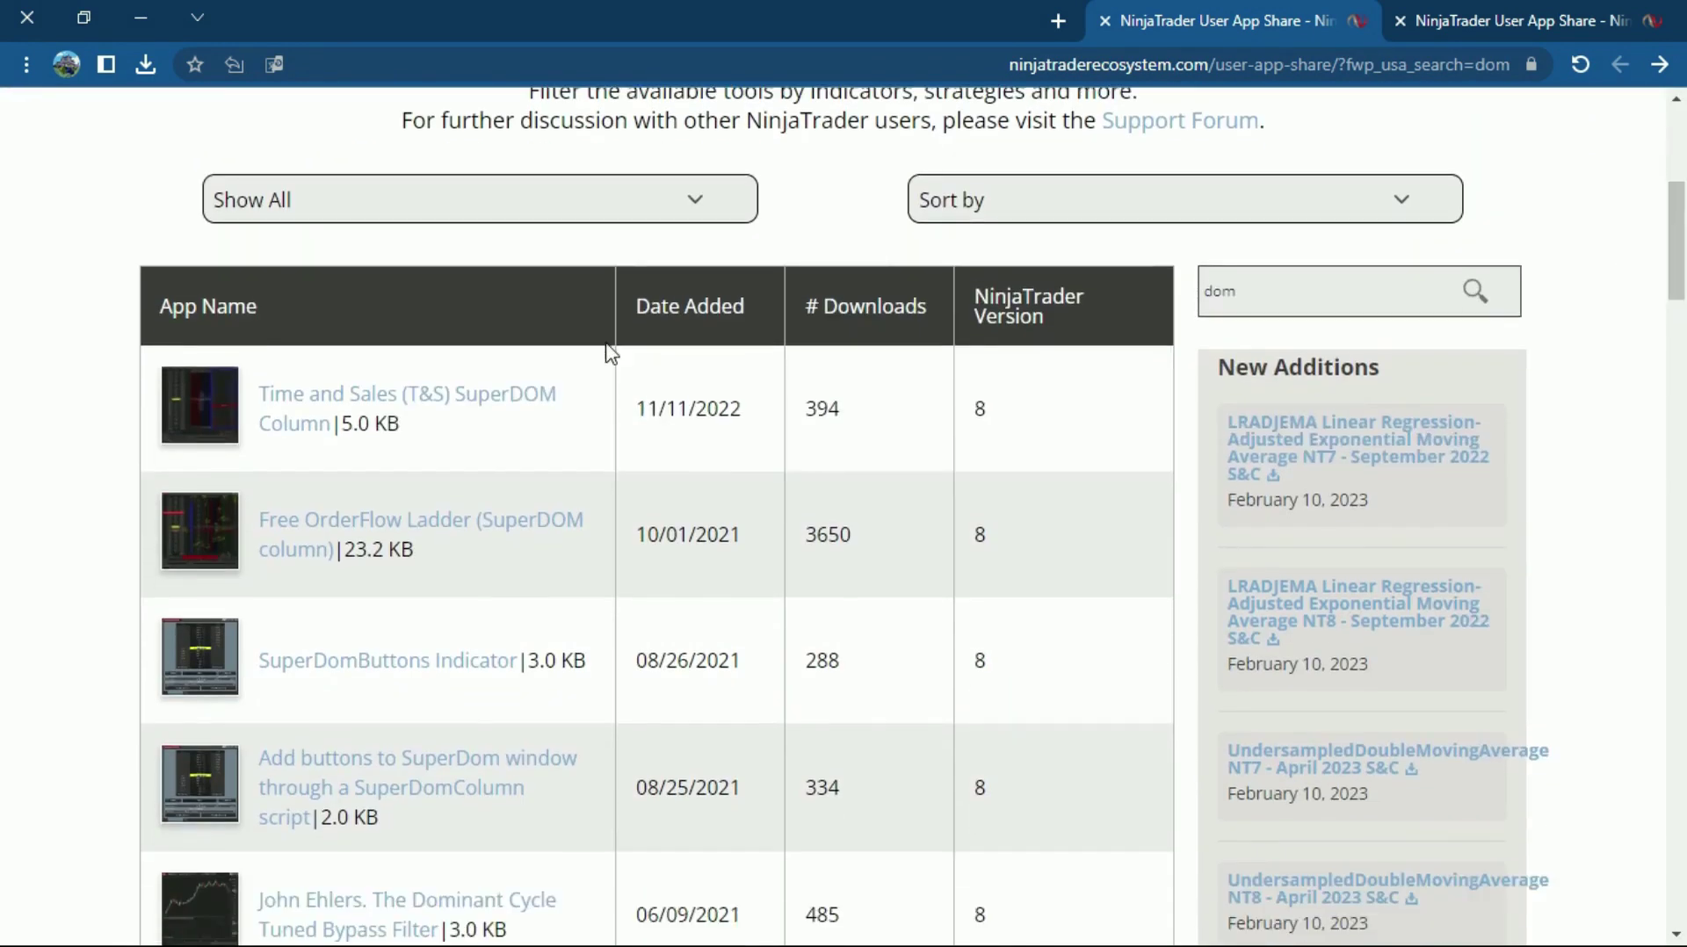
click(314, 407)
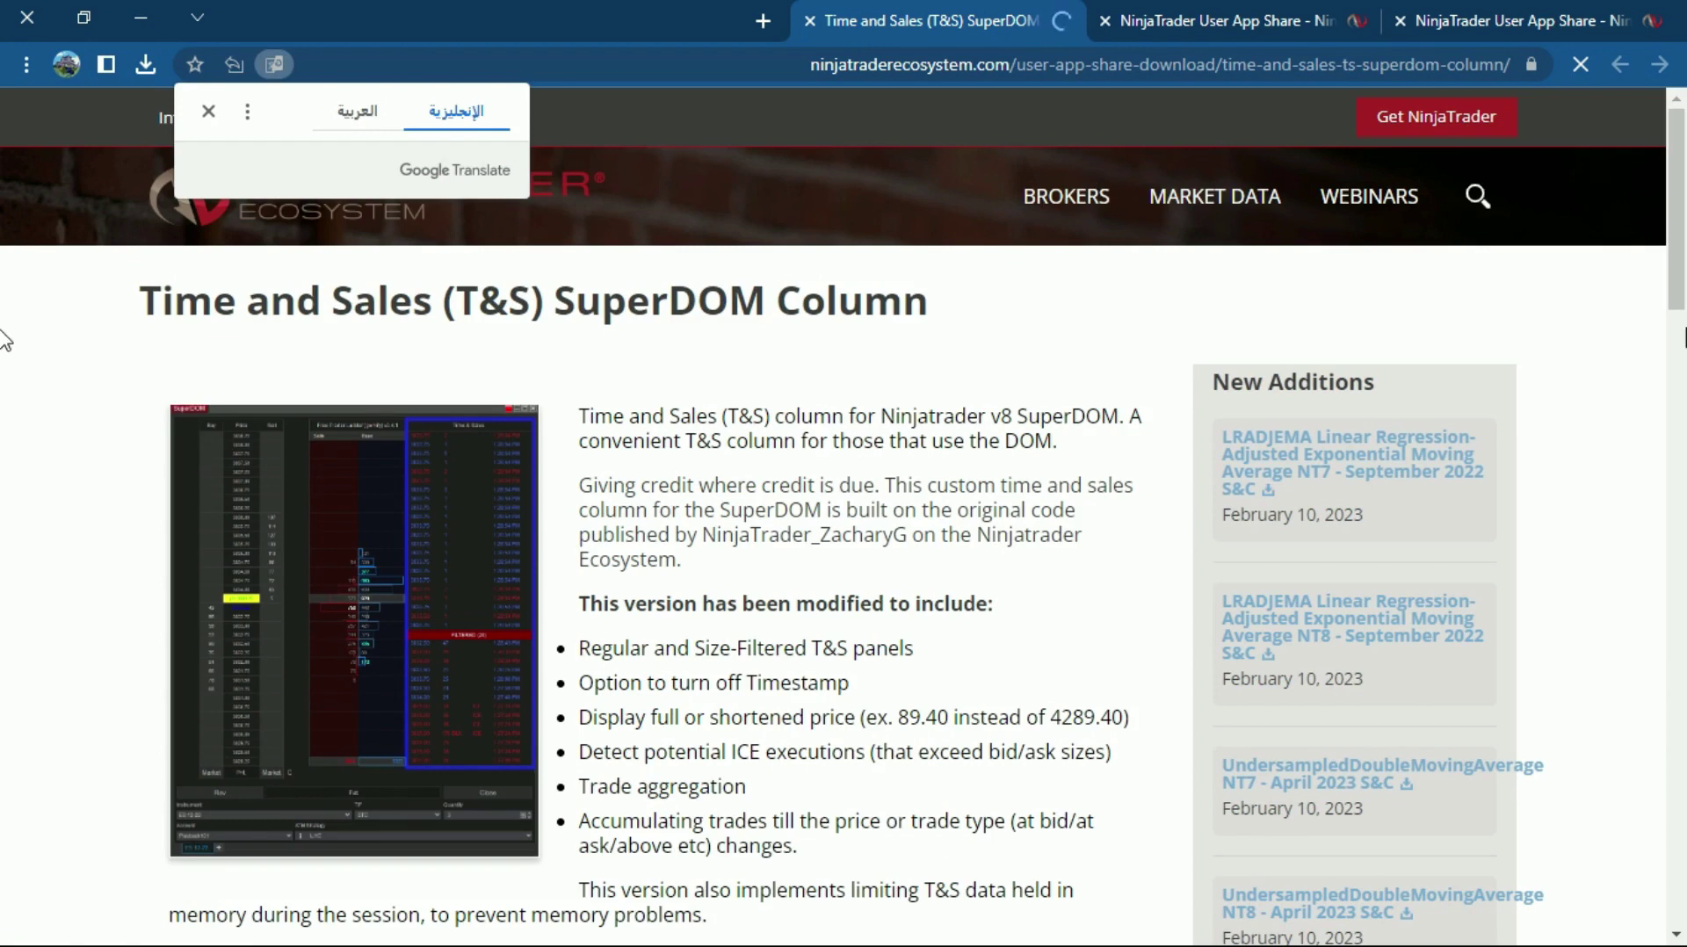
scroll(4, 317, down, 4)
scroll(4, 299, up, 3)
scroll(2, 439, down, 7)
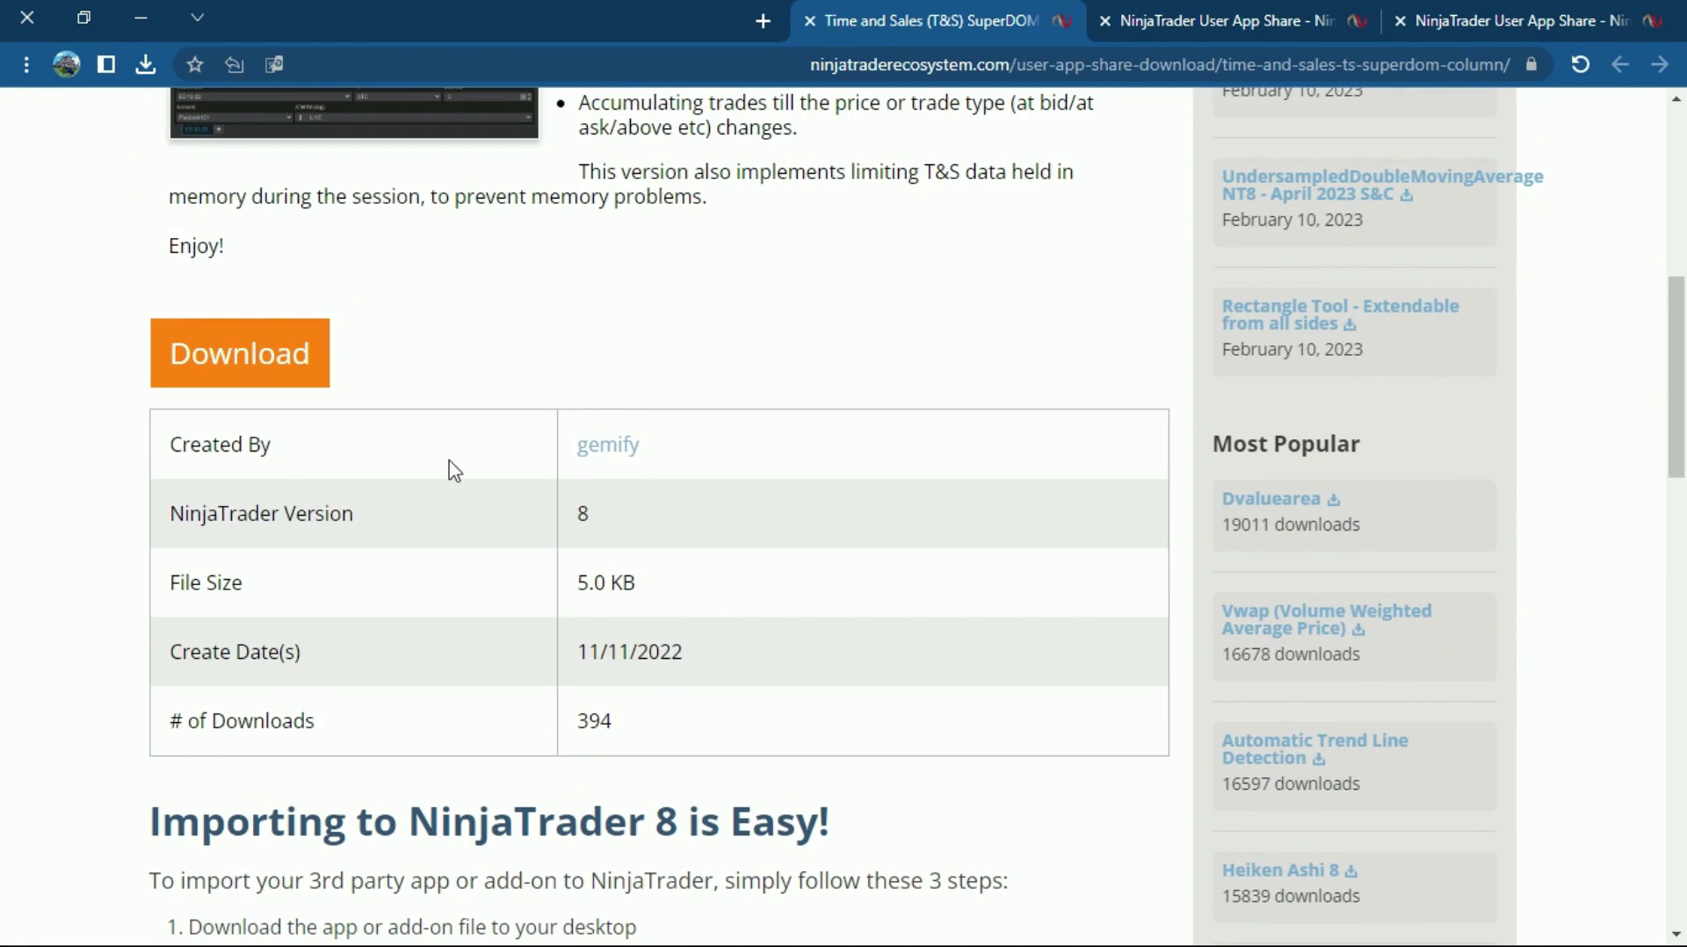
scroll(6, 342, up, 8)
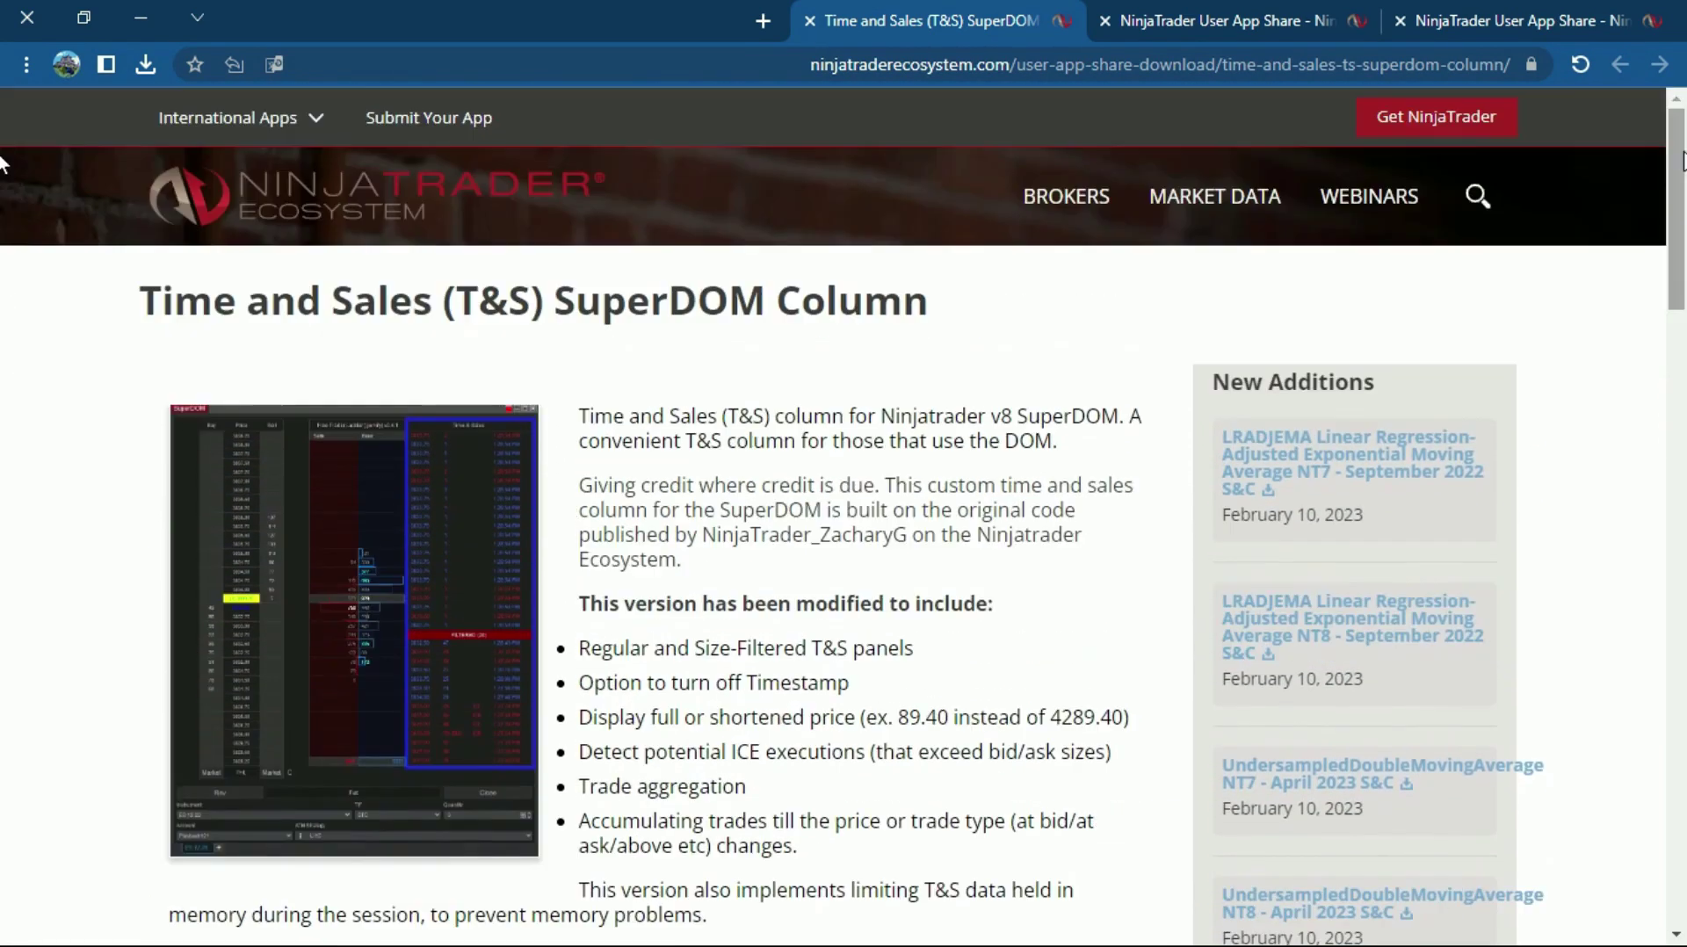
Translate the Time and Sales column page into Arabic to read its feature list and switch it back to English.
click(274, 64)
click(353, 123)
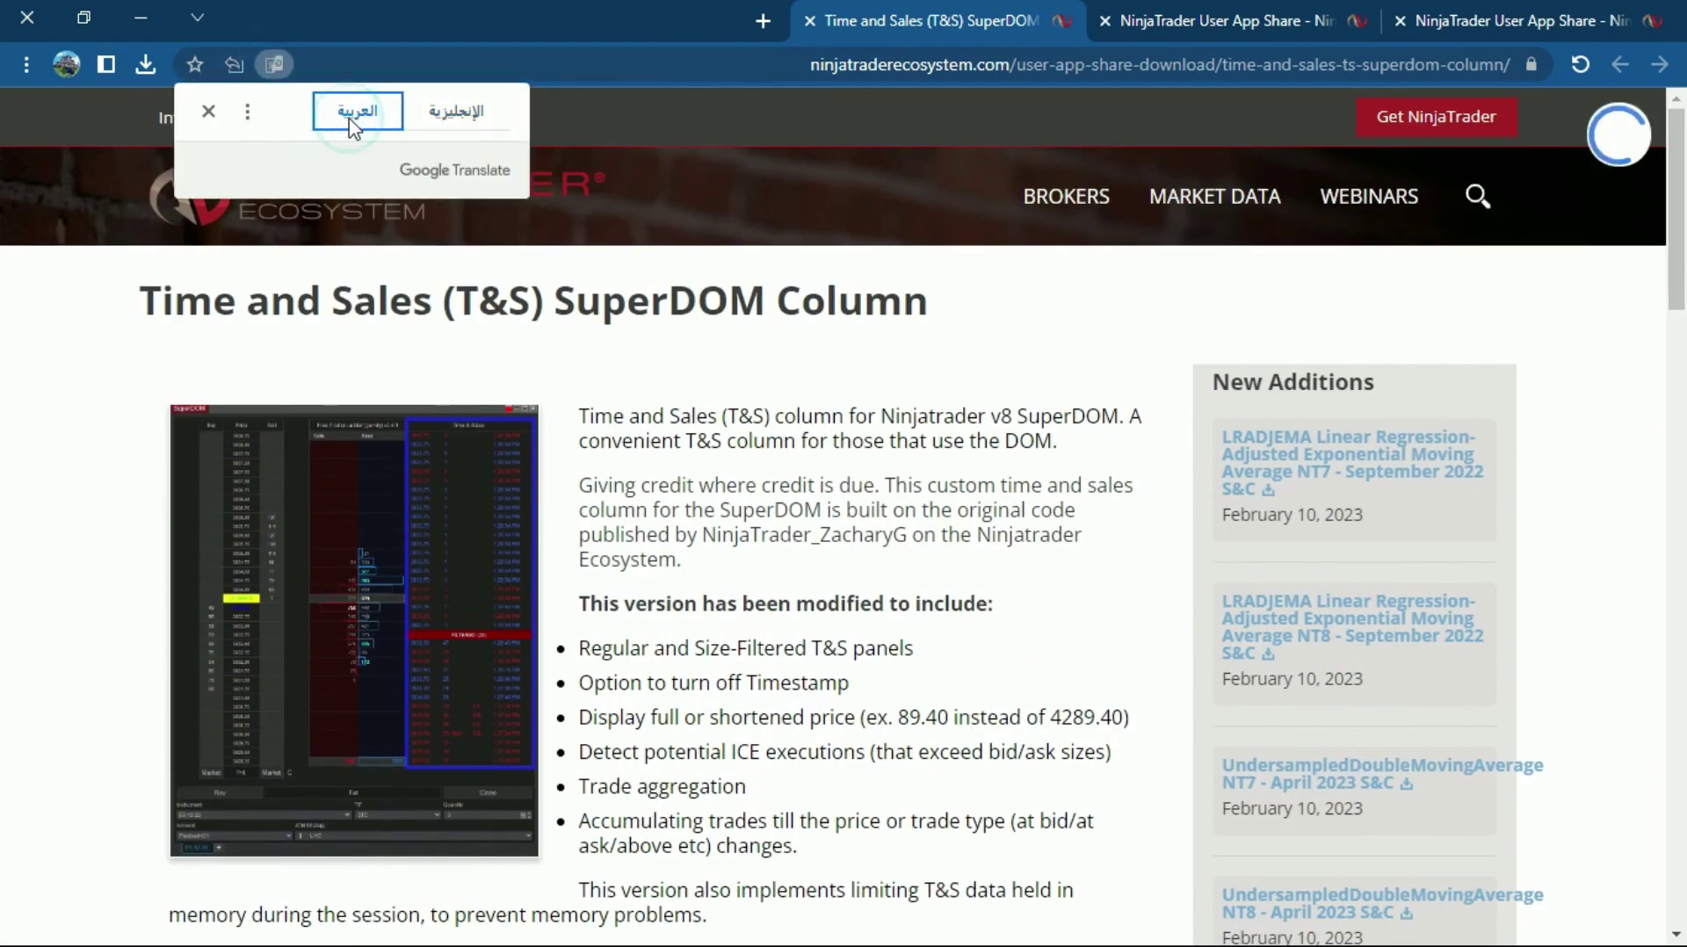
click(893, 336)
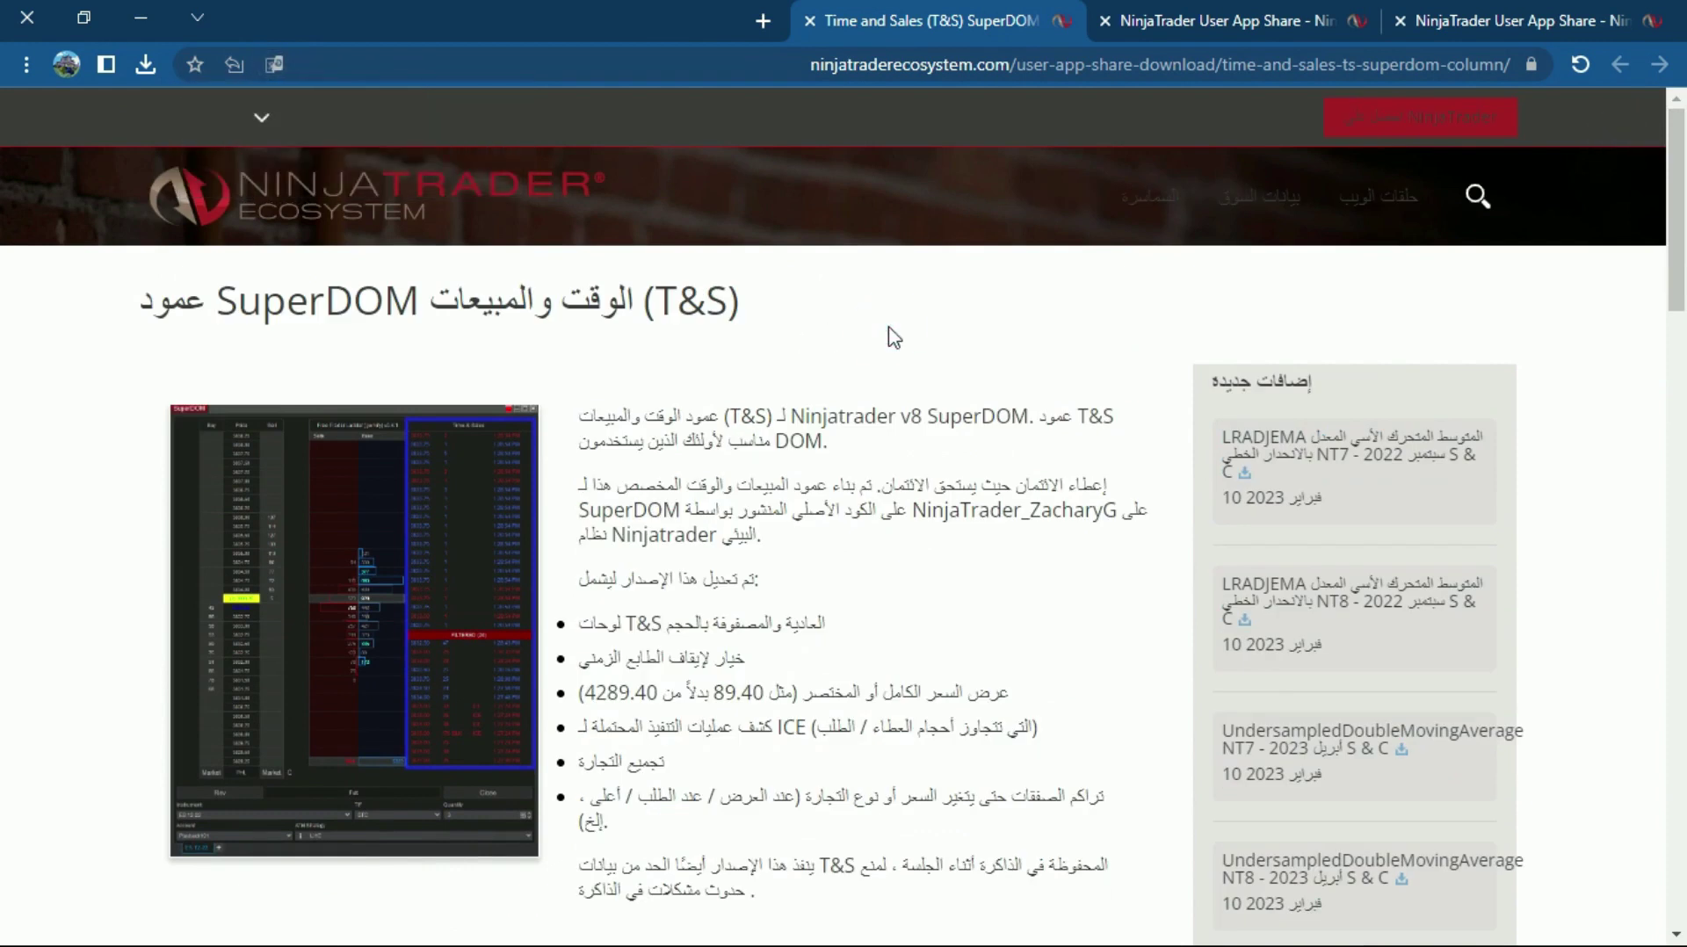
scroll(4, 285, down, 3)
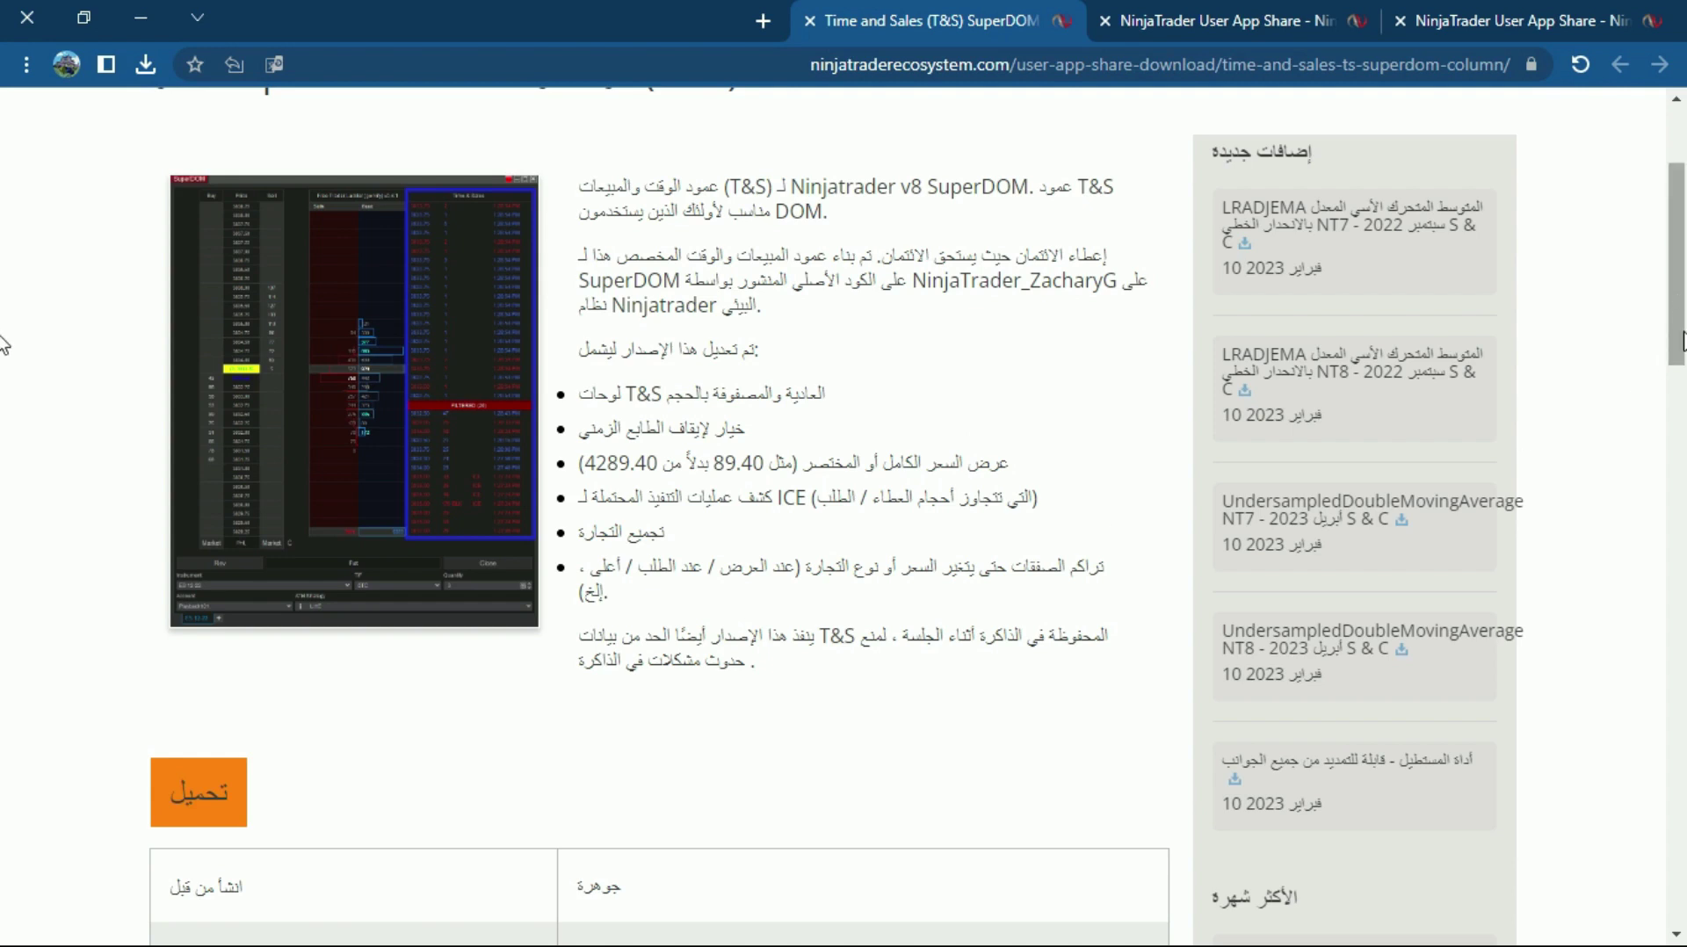
click(274, 64)
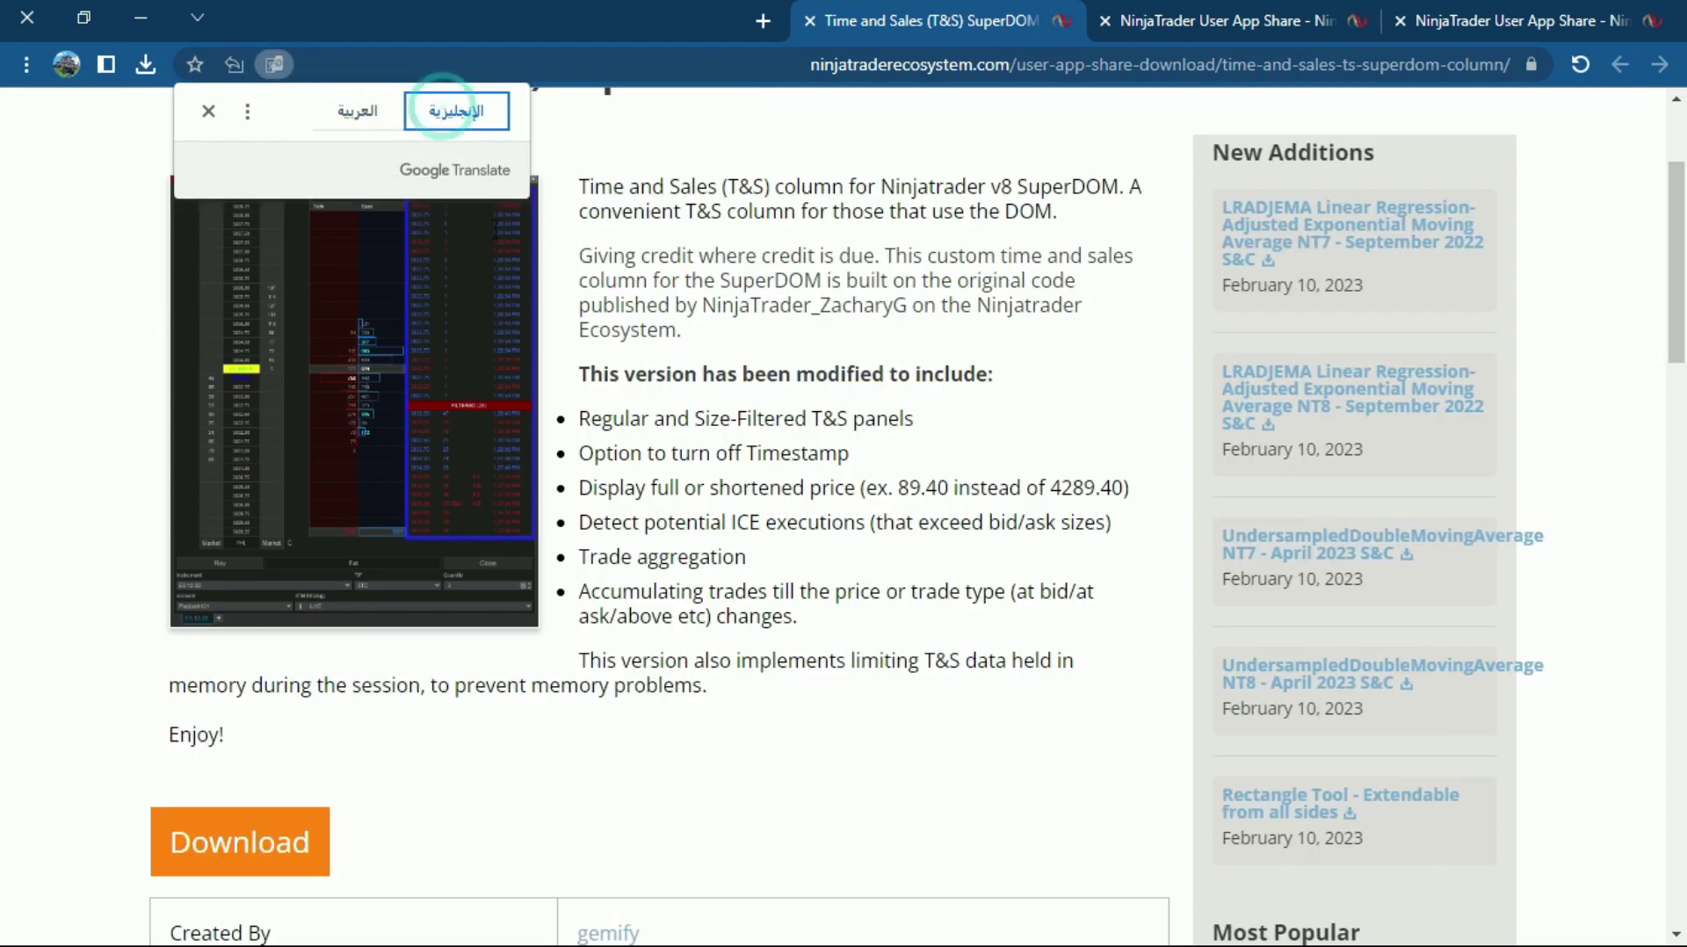
Download the Time and Sales (T&S) SuperDOM Column after accepting the NinjaTrader terms and conditions, and close the download dialog.
click(303, 845)
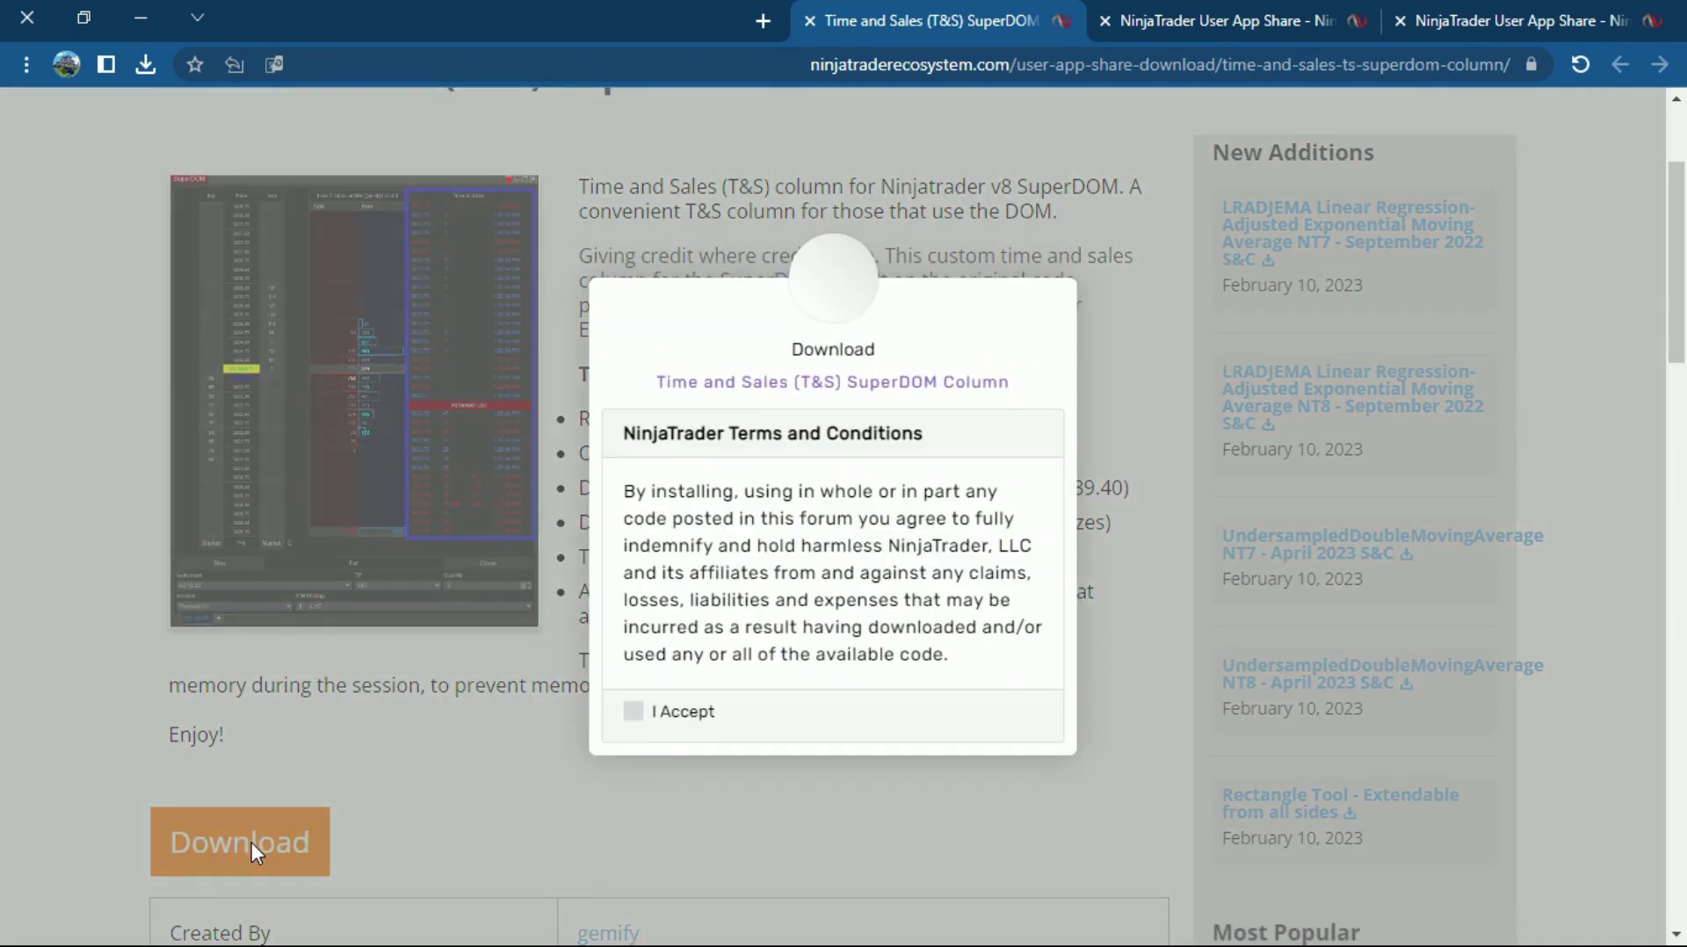
click(633, 711)
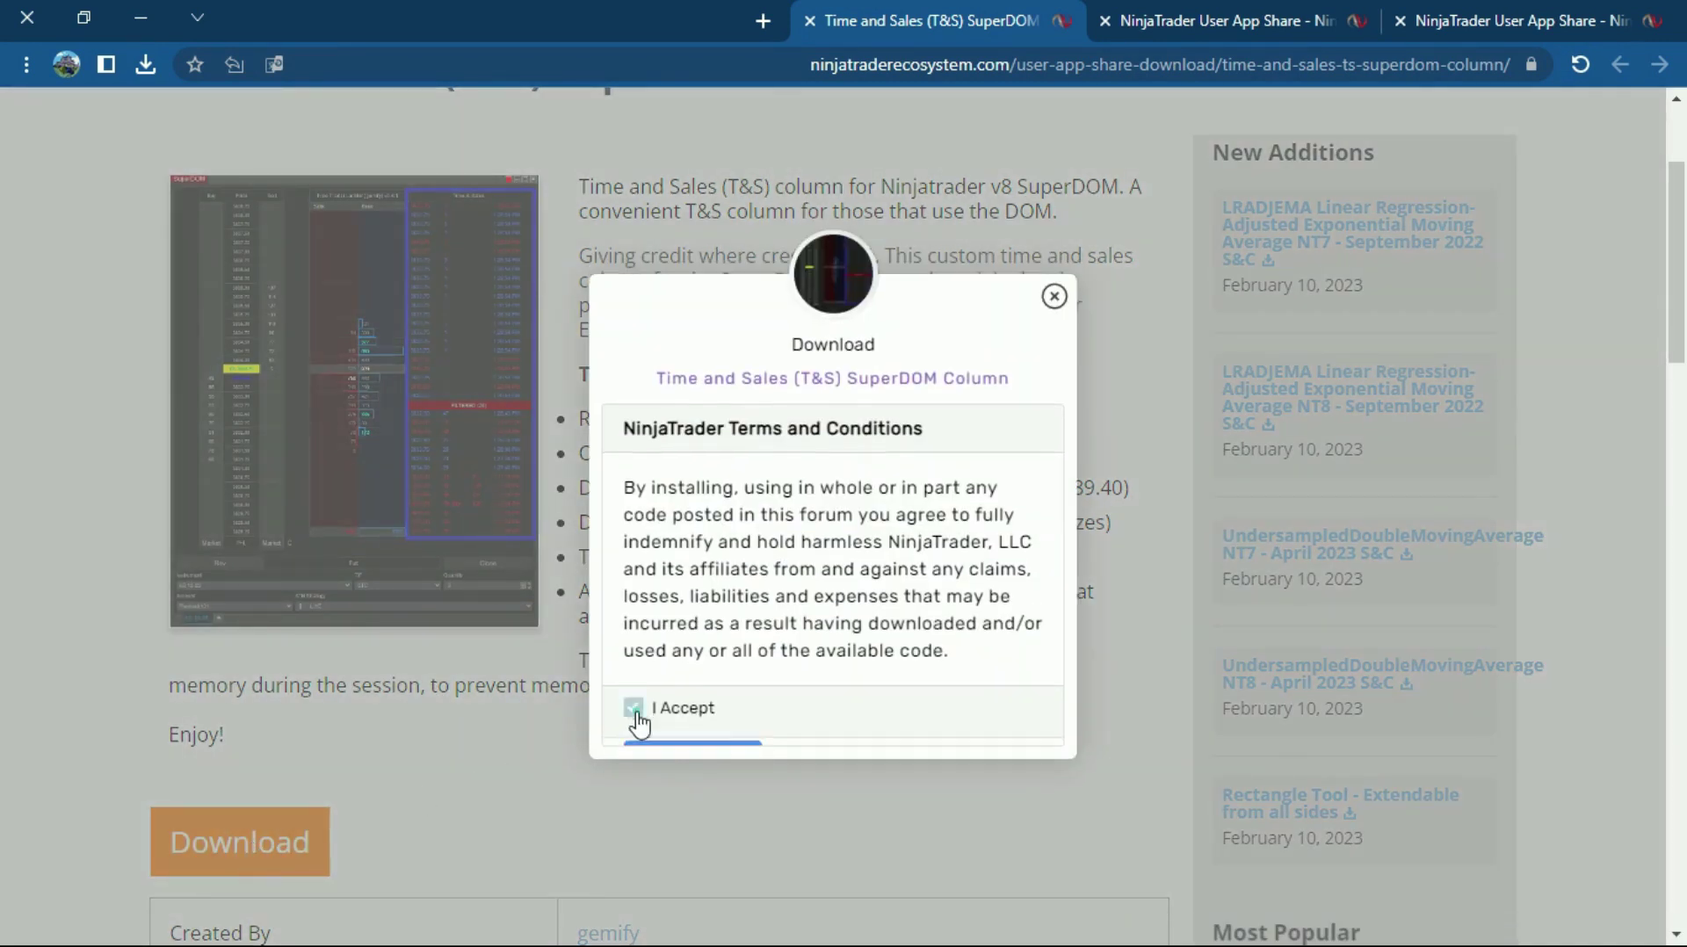
click(688, 747)
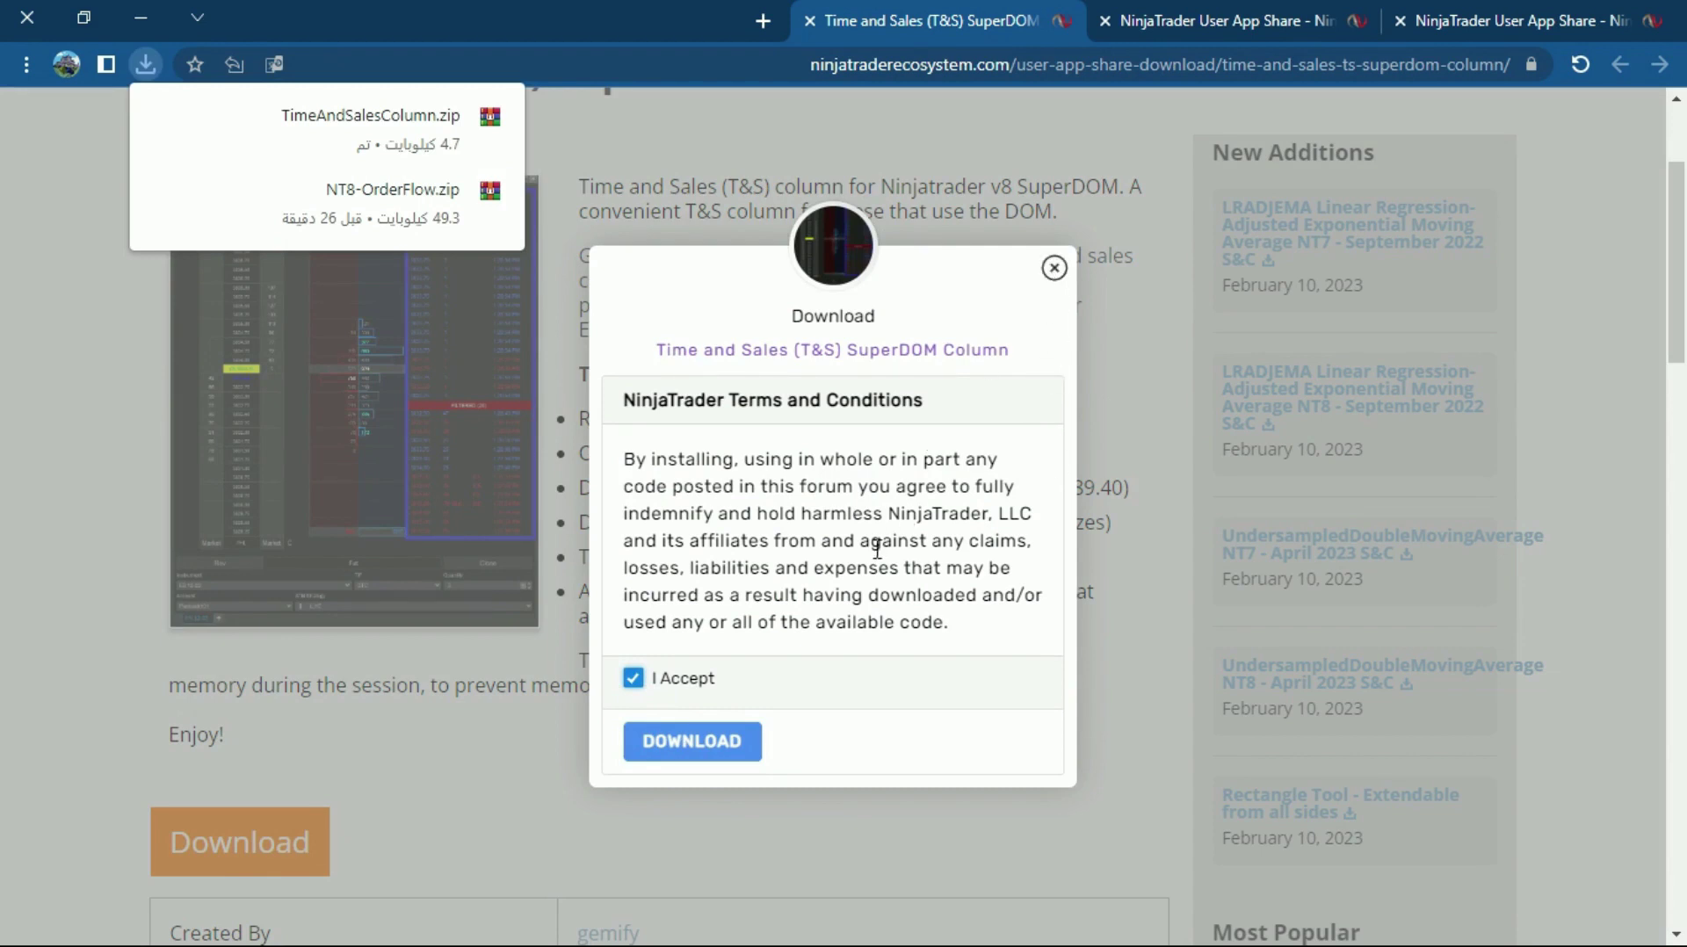
click(1054, 267)
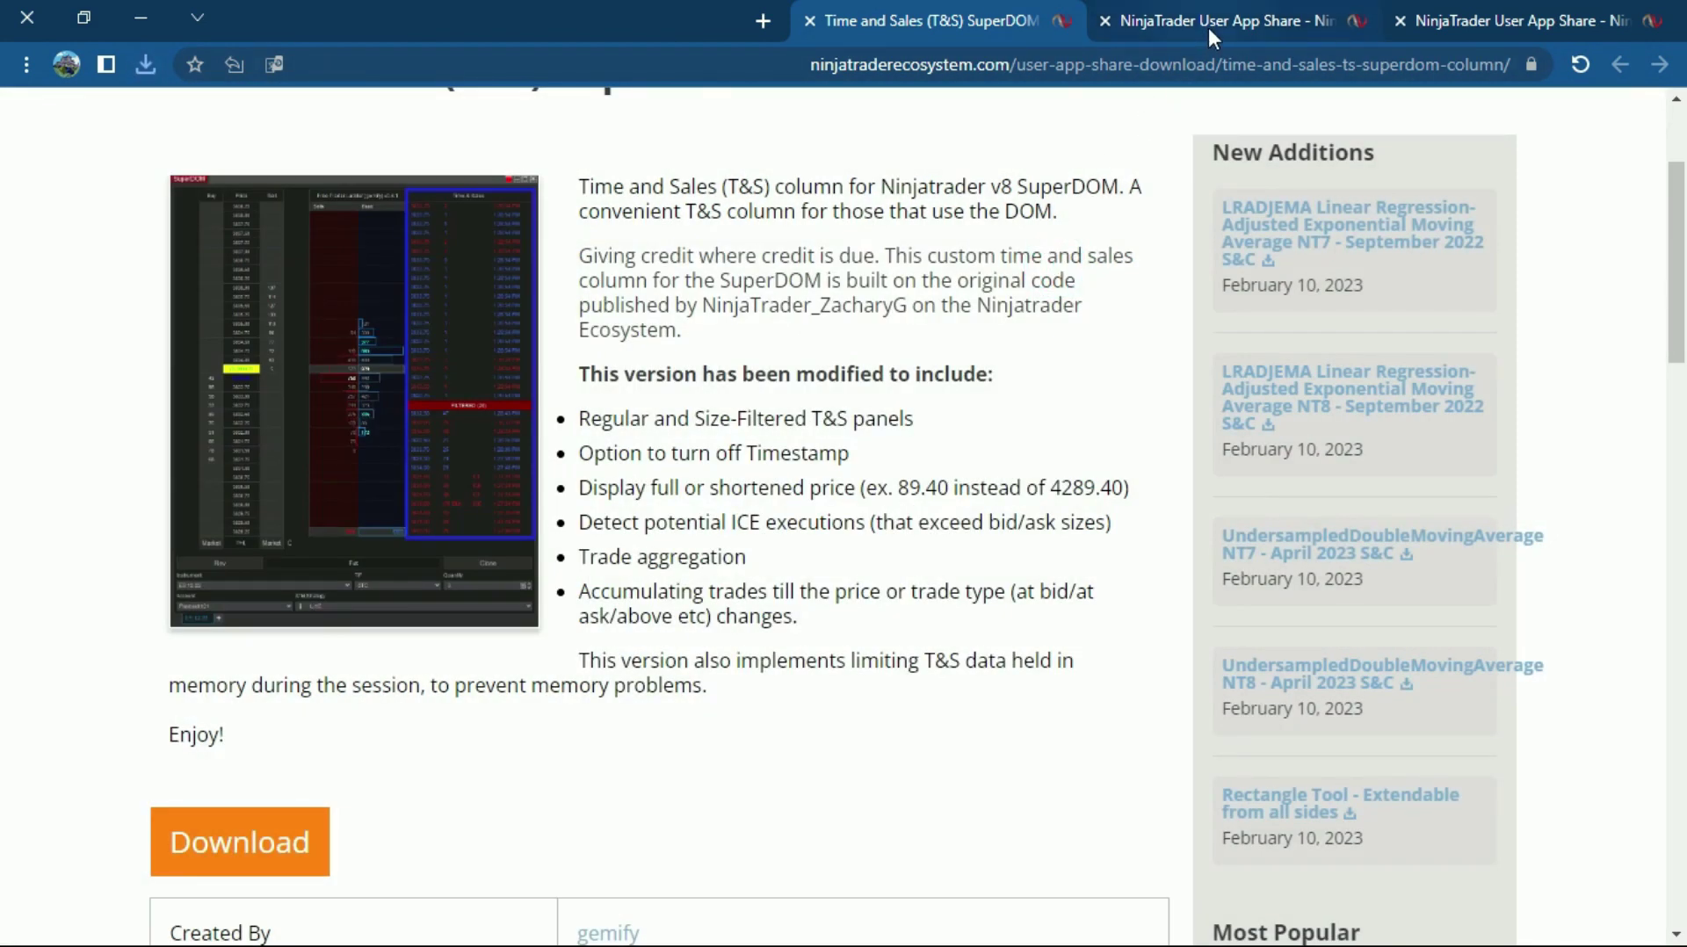
Close the Time and Sales column page and open the Free OrderFlow Ladder (SuperDOM column) page from the app list.
click(1209, 28)
click(853, 20)
click(814, 23)
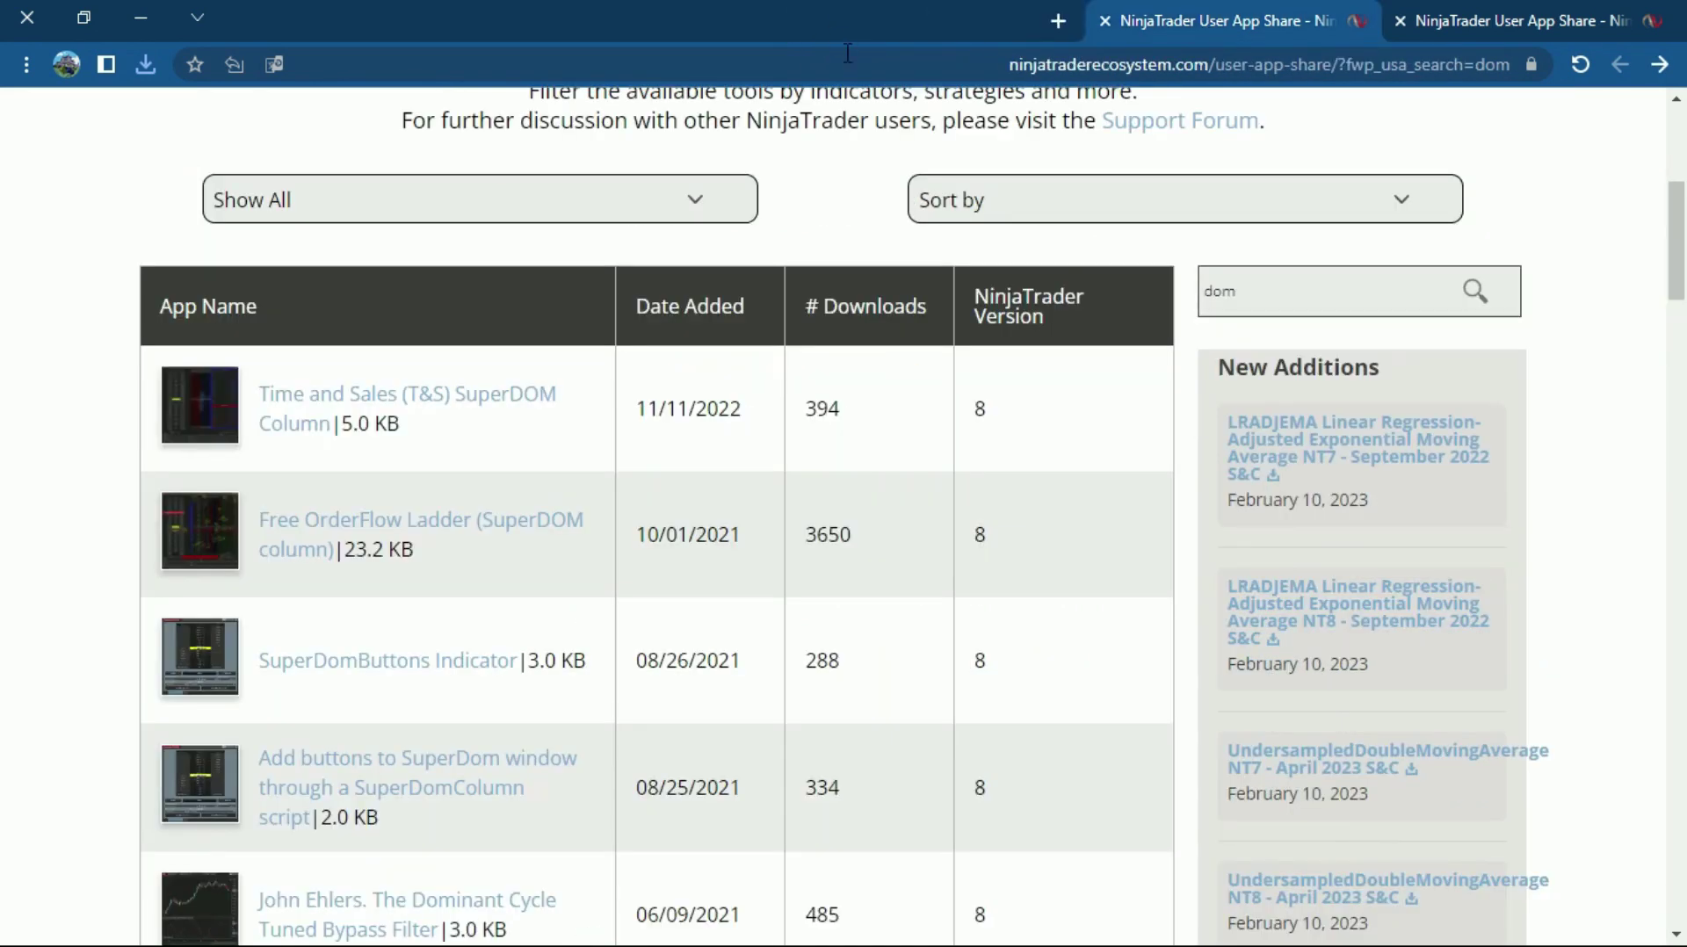
click(305, 532)
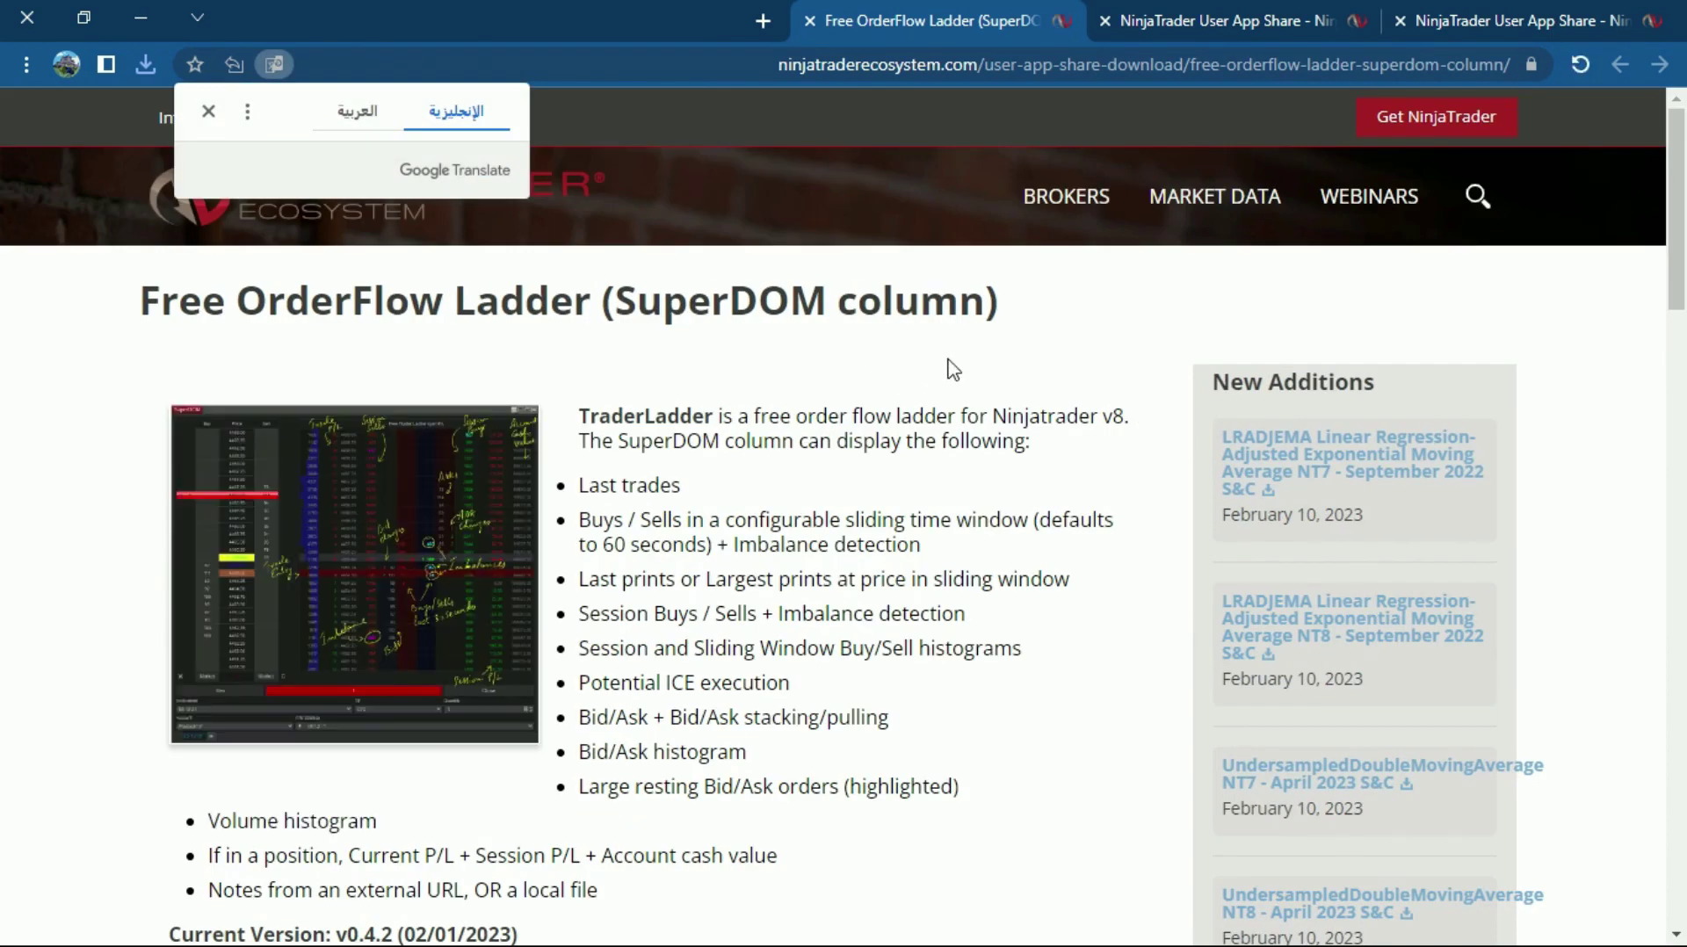
Translate the Free OrderFlow Ladder page into Arabic to read its feature list and switch it back to English.
click(357, 111)
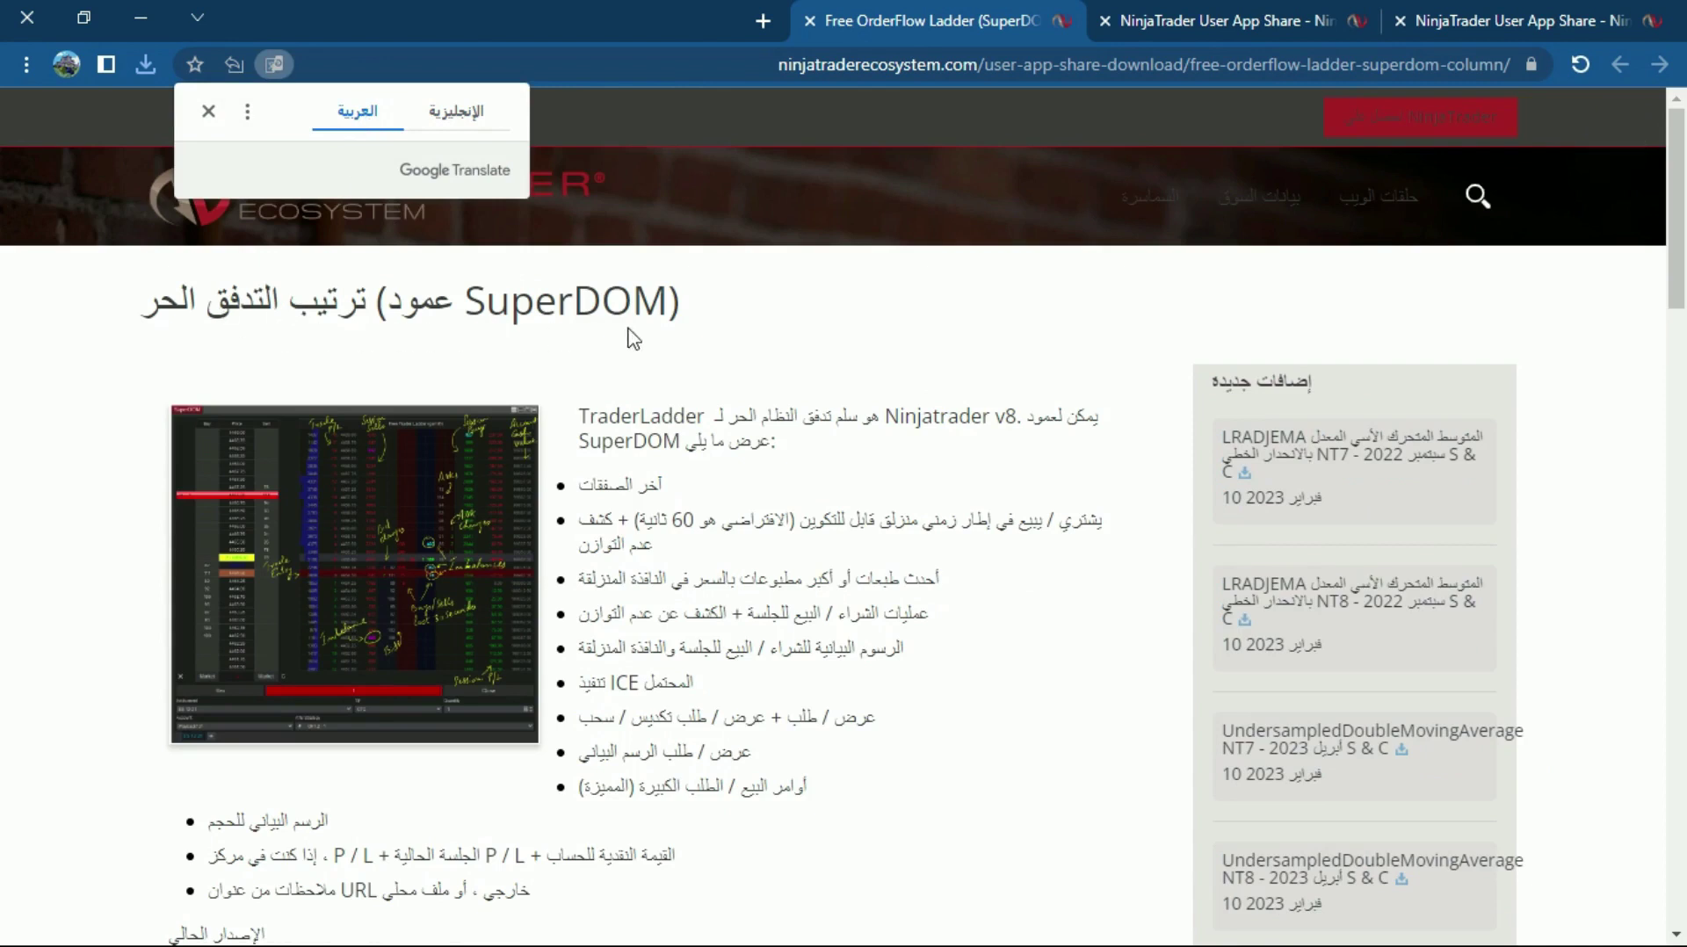
drag(1674, 250, 1581, 290)
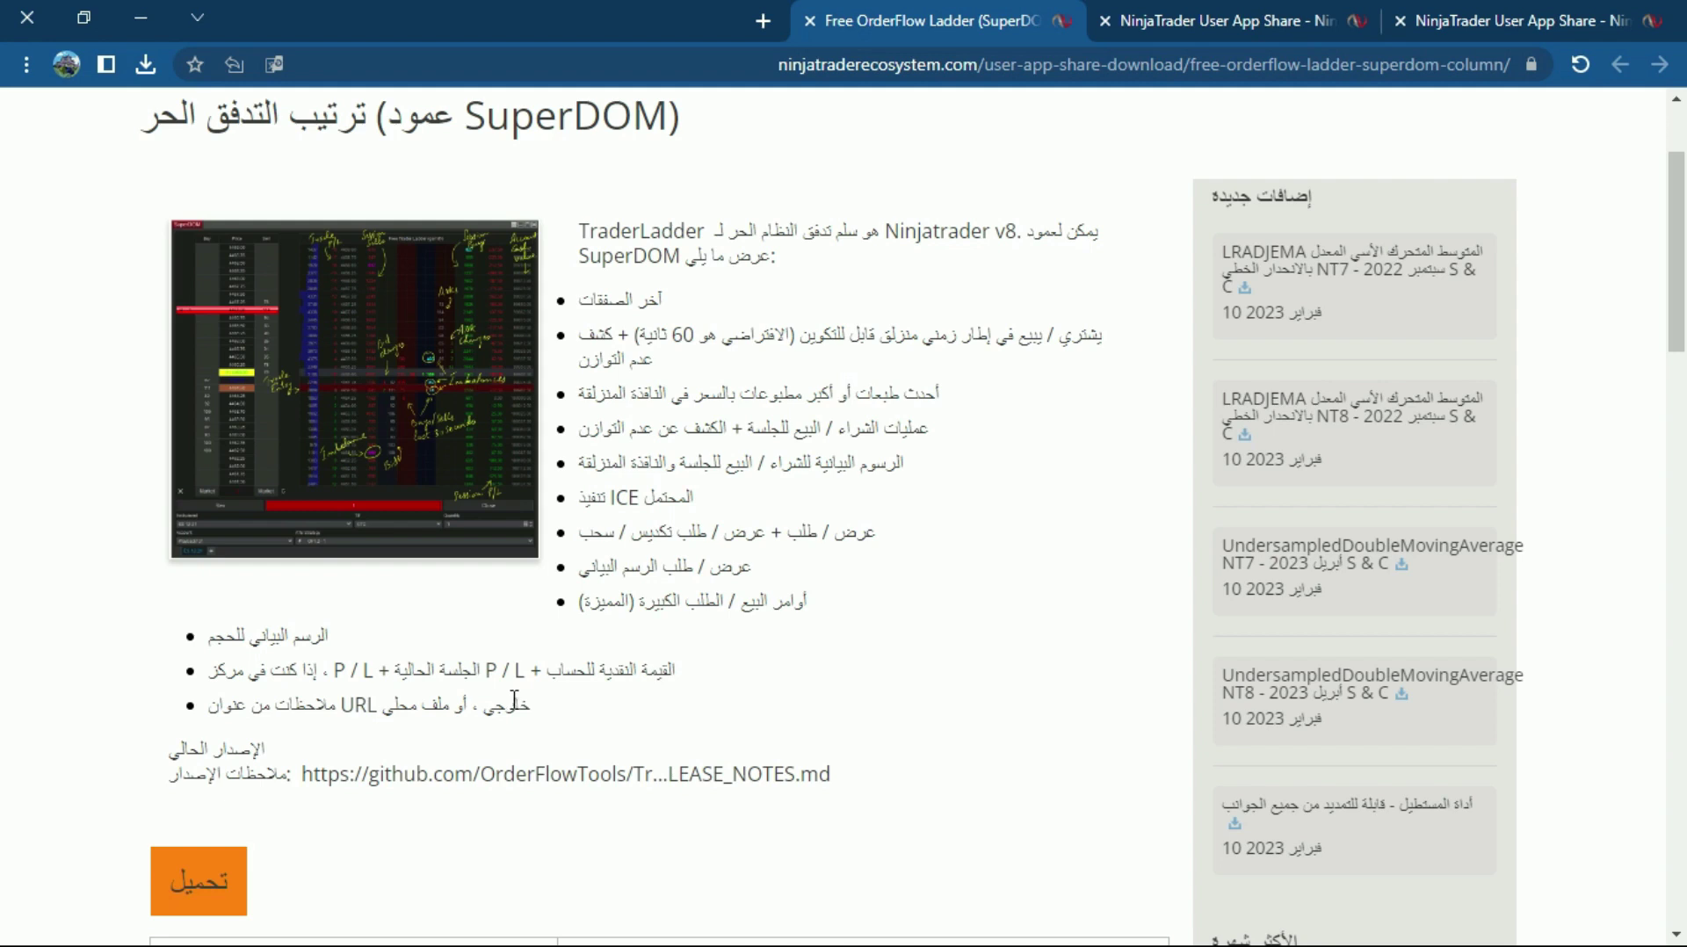
click(283, 73)
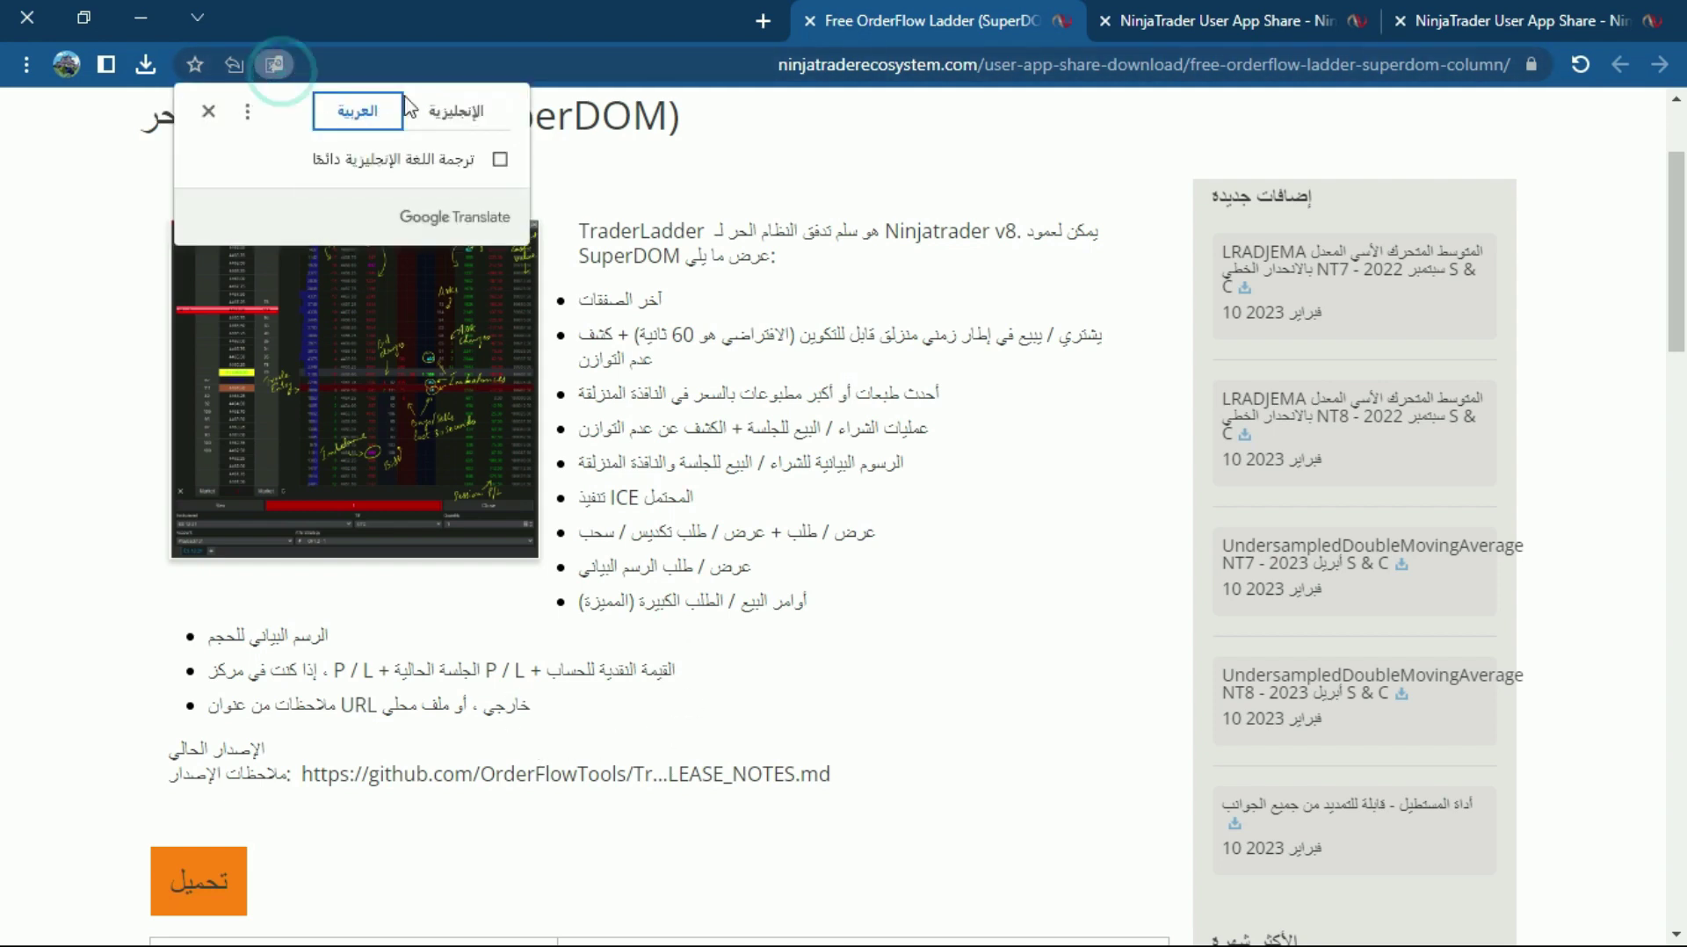
click(456, 111)
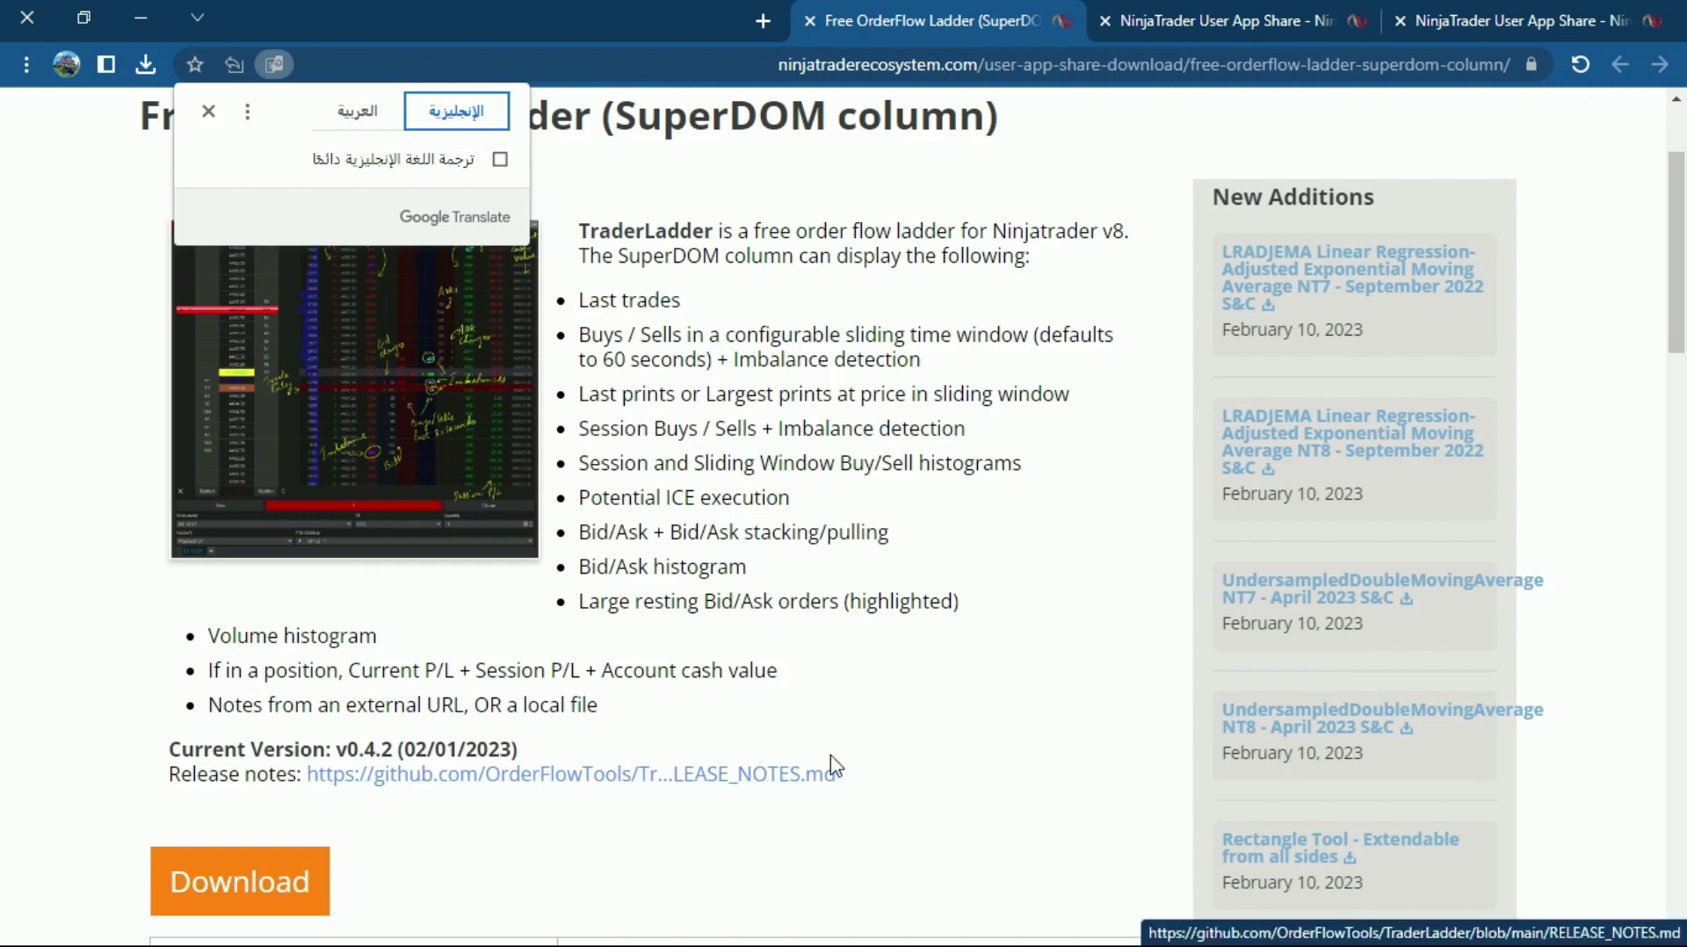
Check the Free OrderFlow Ladder's file details, download it after accepting the NinjaTrader terms and conditions, and close the download dialog.
scroll(5, 246, down, 1)
scroll(8, 377, down, 6)
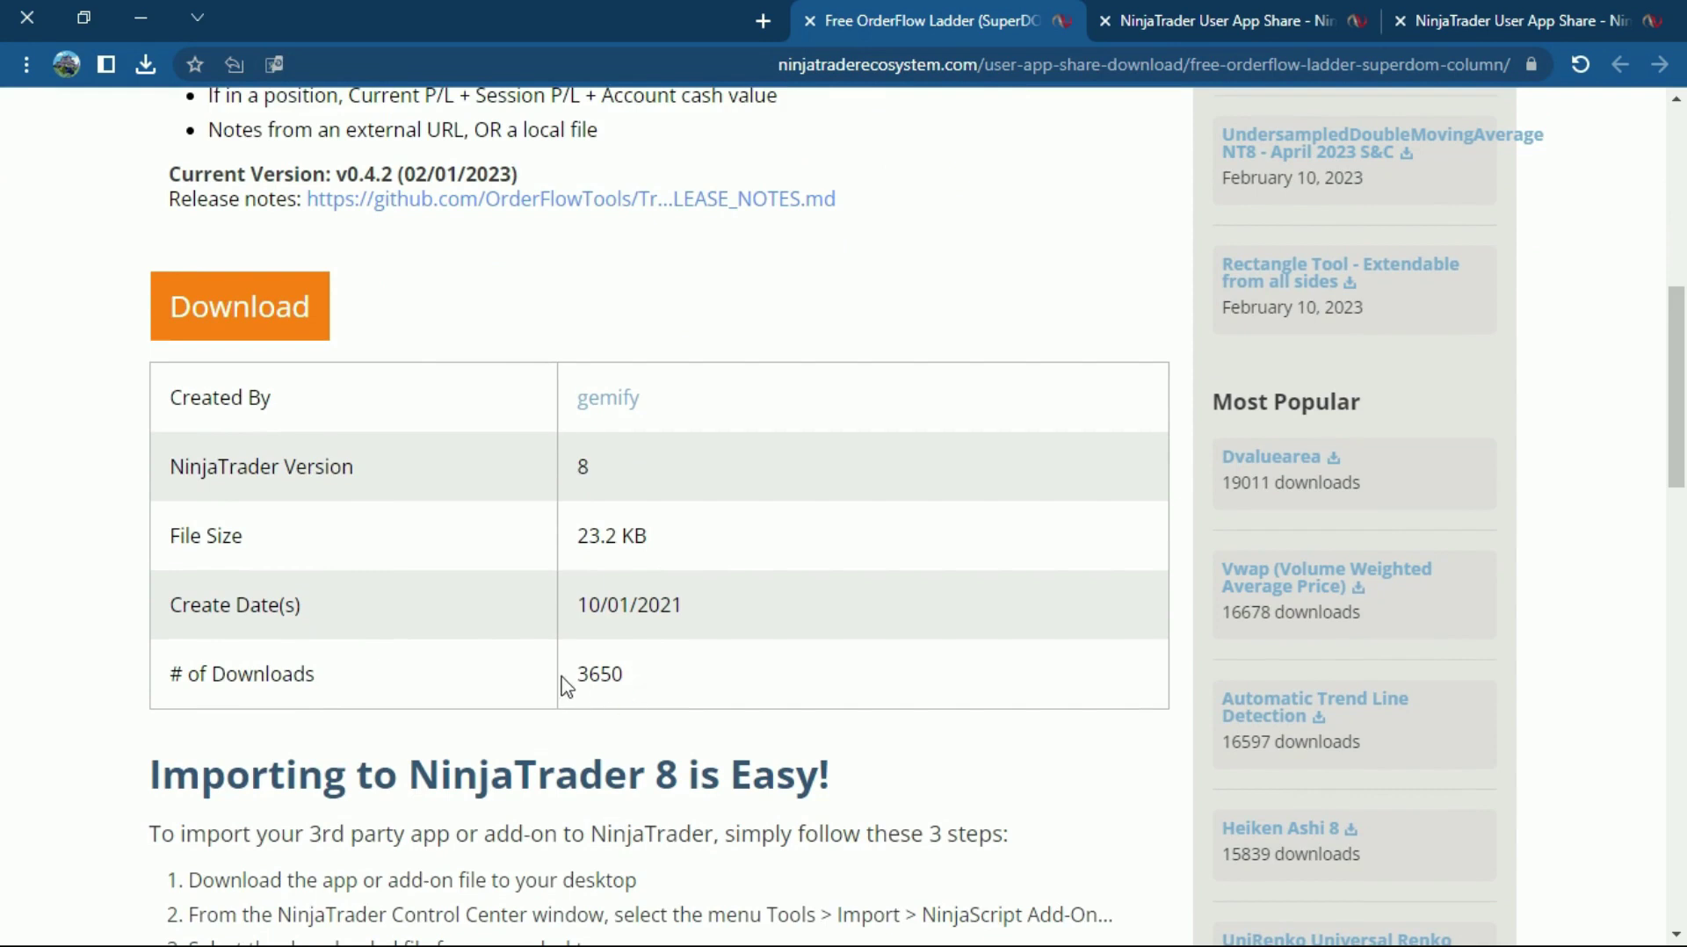
drag(1673, 439, 1678, 325)
click(261, 800)
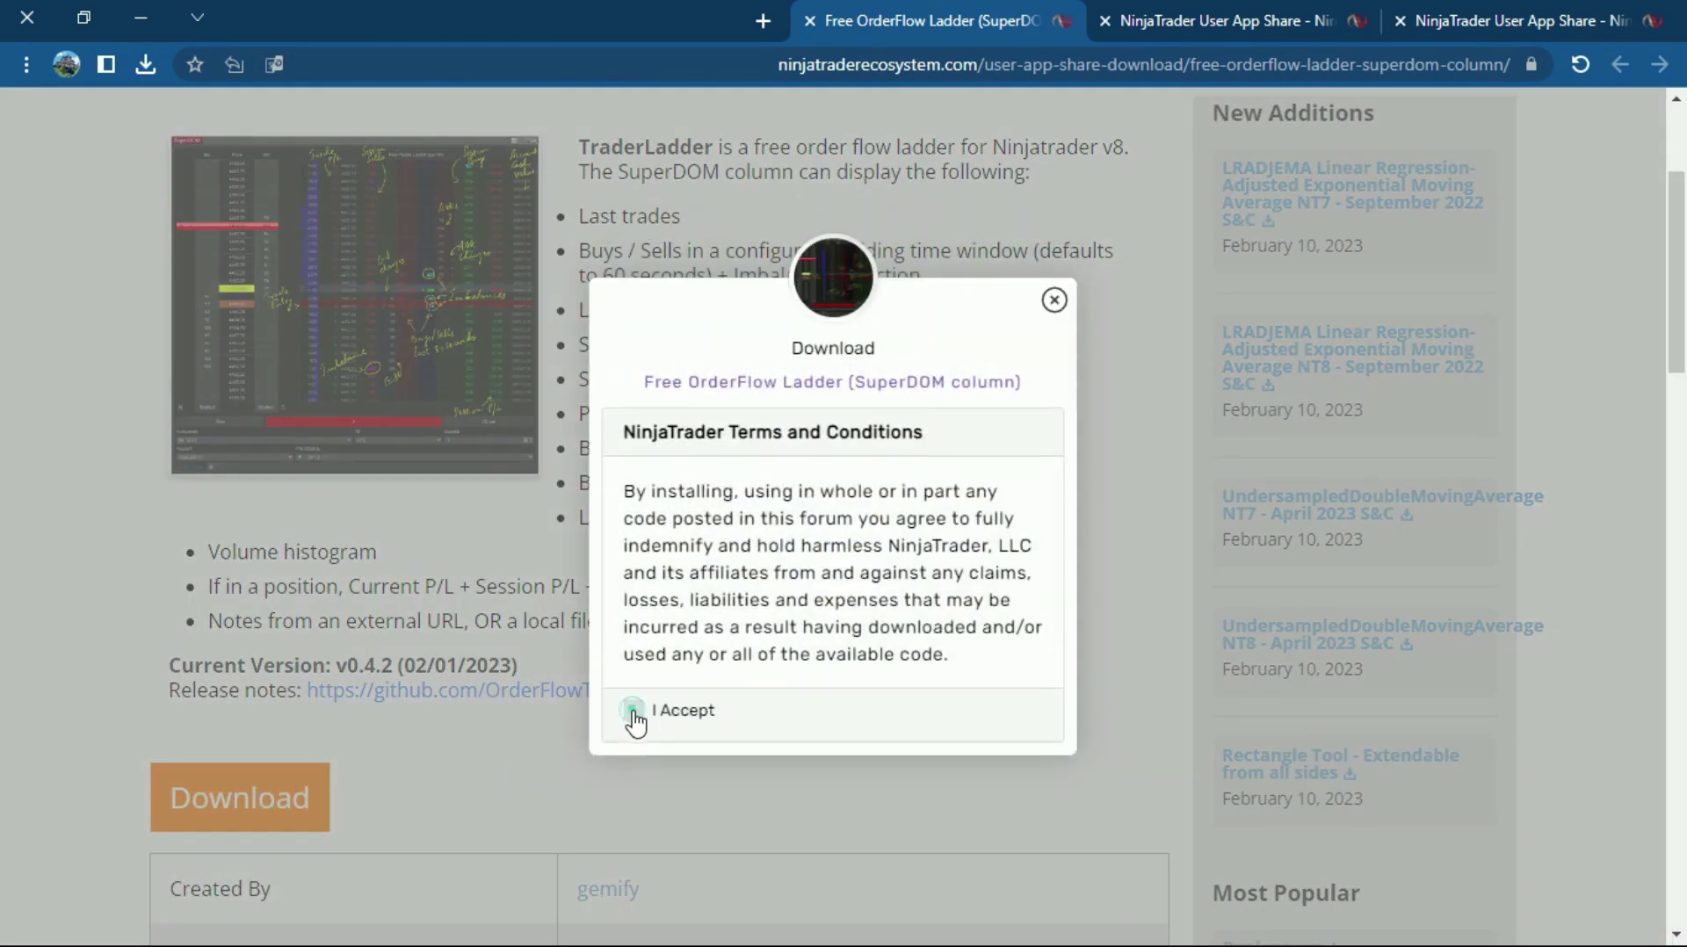
click(633, 712)
click(684, 745)
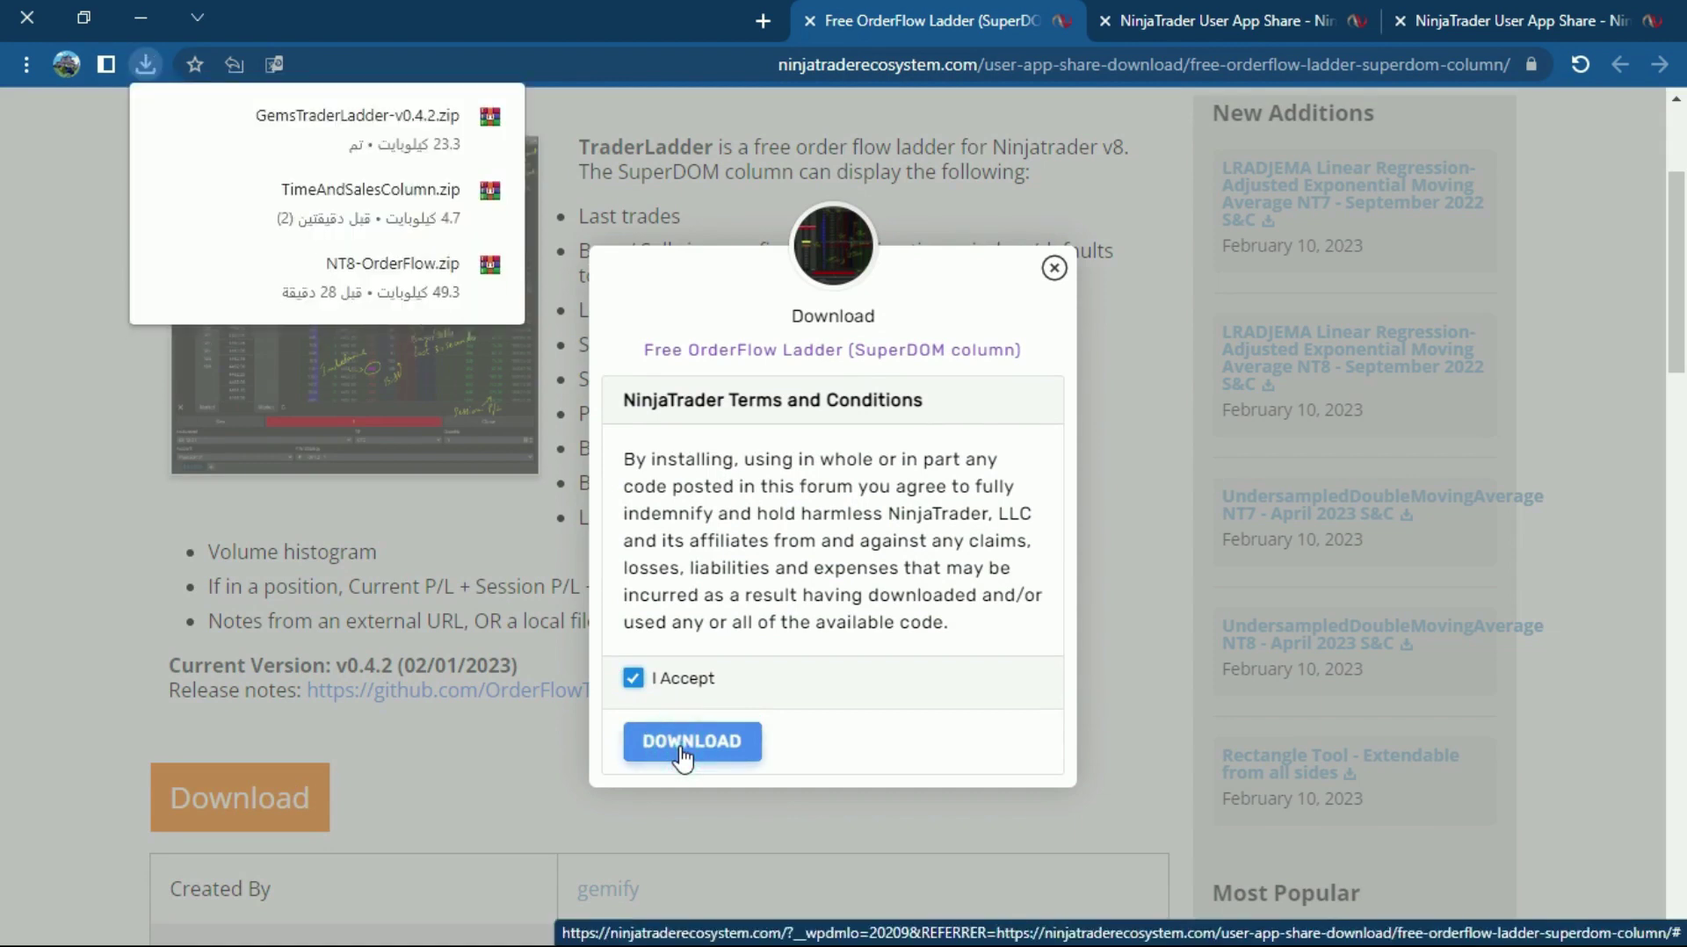
click(1054, 268)
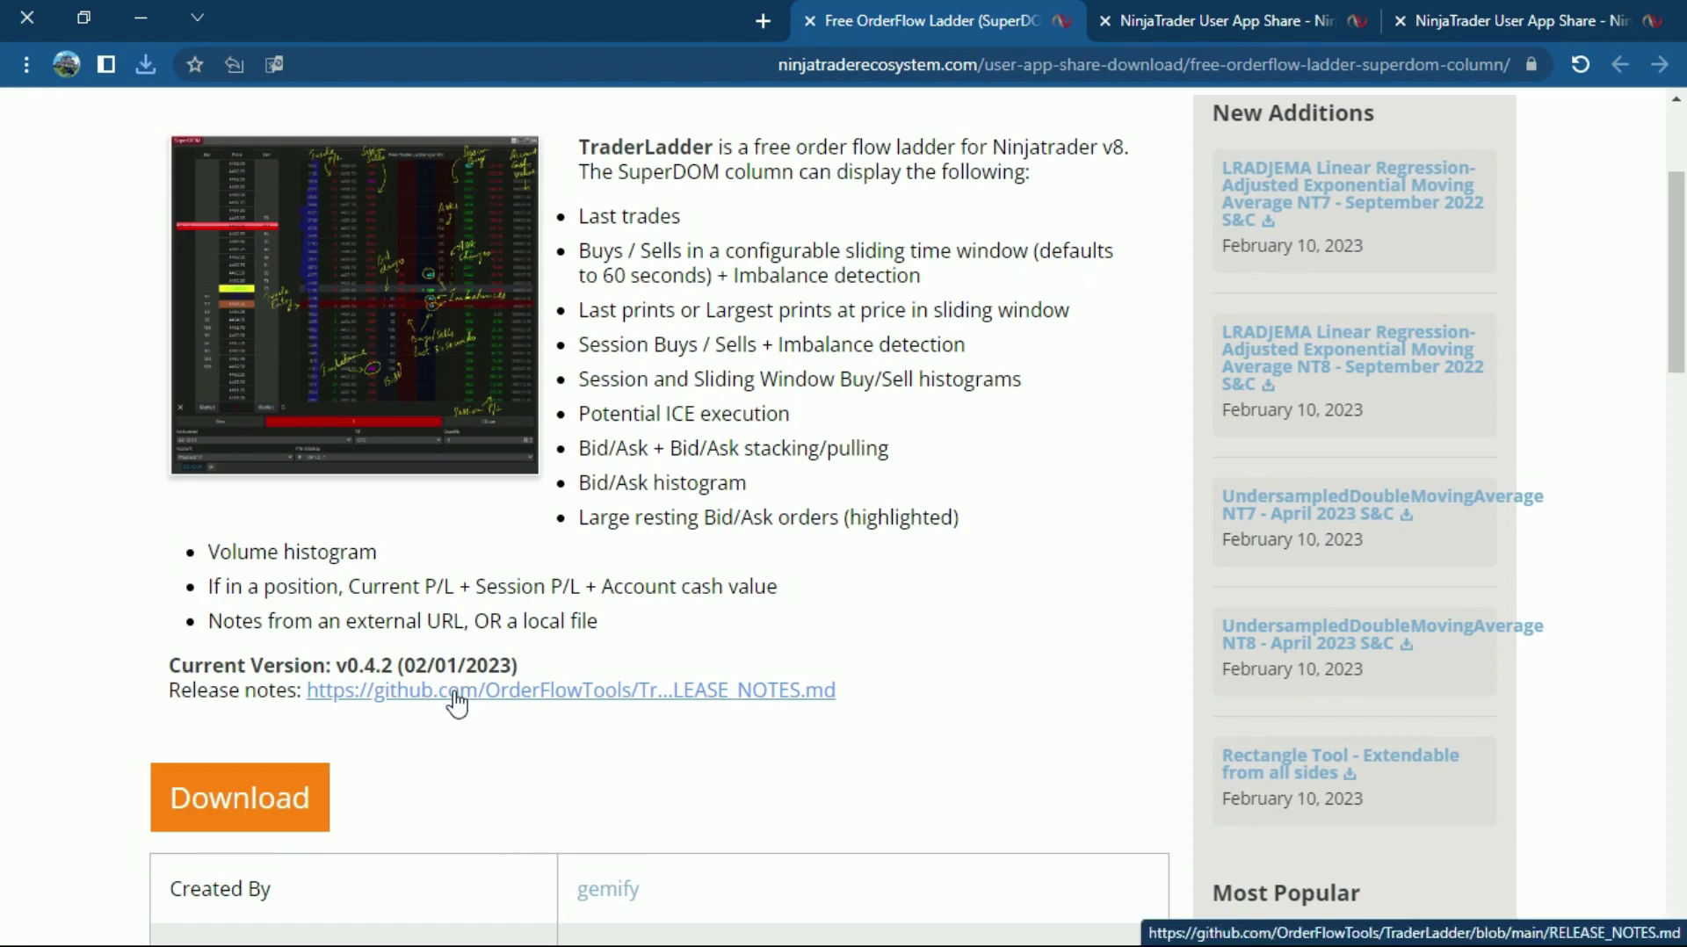
Open the TraderLadder release notes on GitHub and look through the changes listed for each version.
click(452, 690)
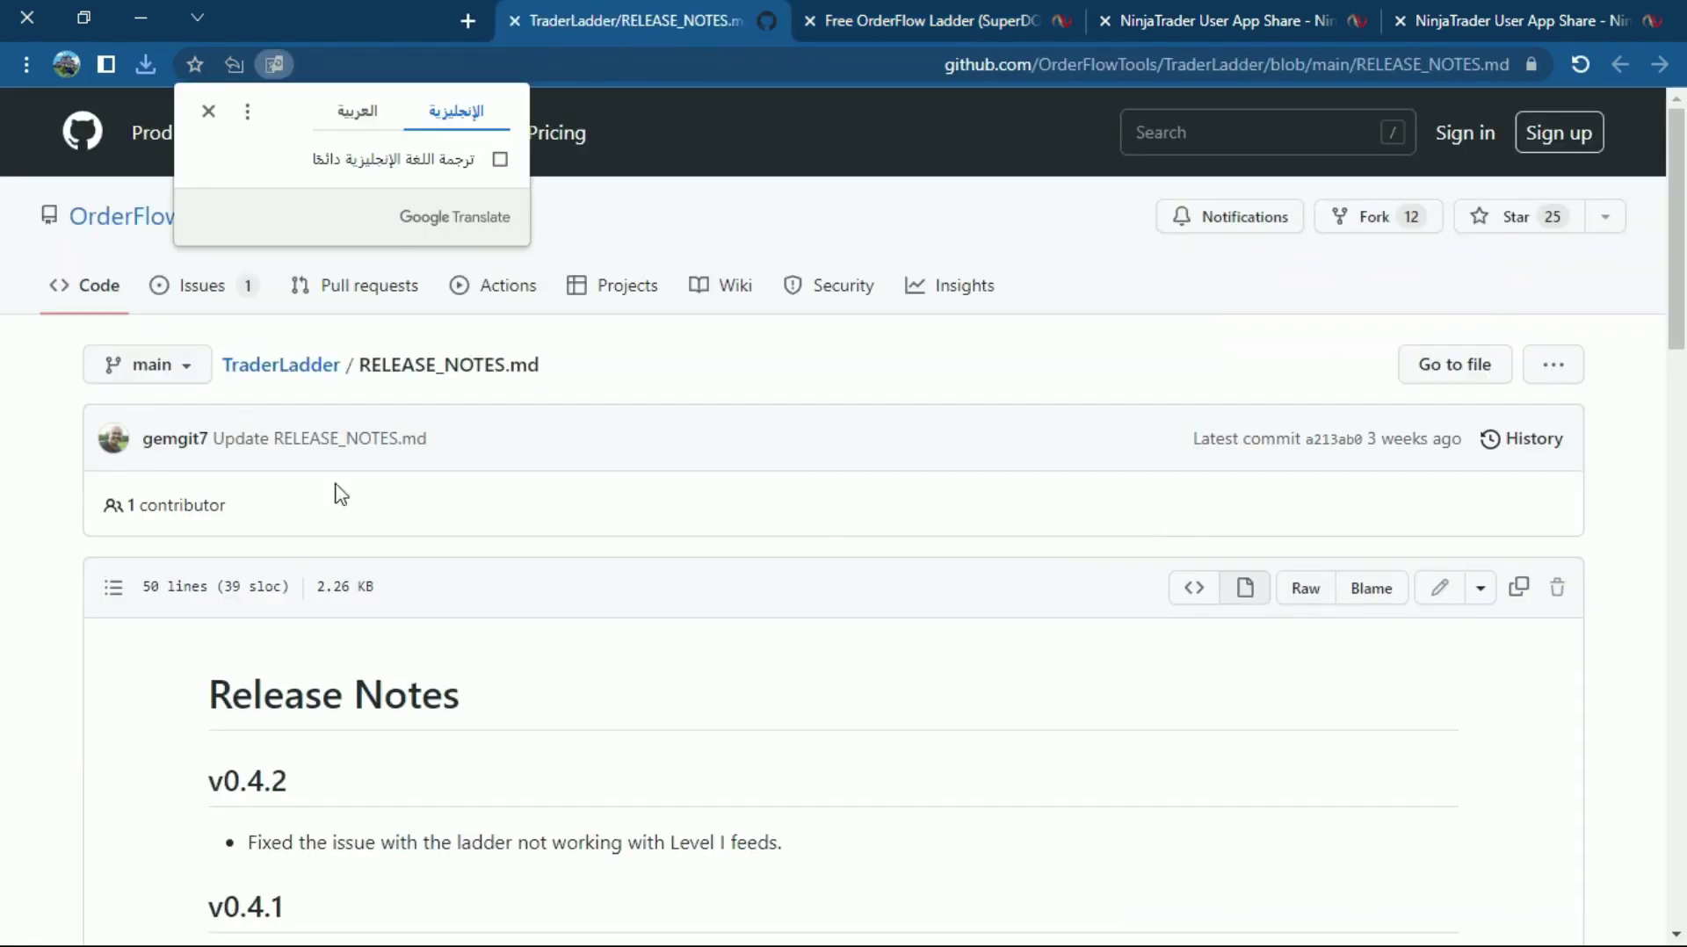
click(7, 188)
scroll(7, 263, down, 5)
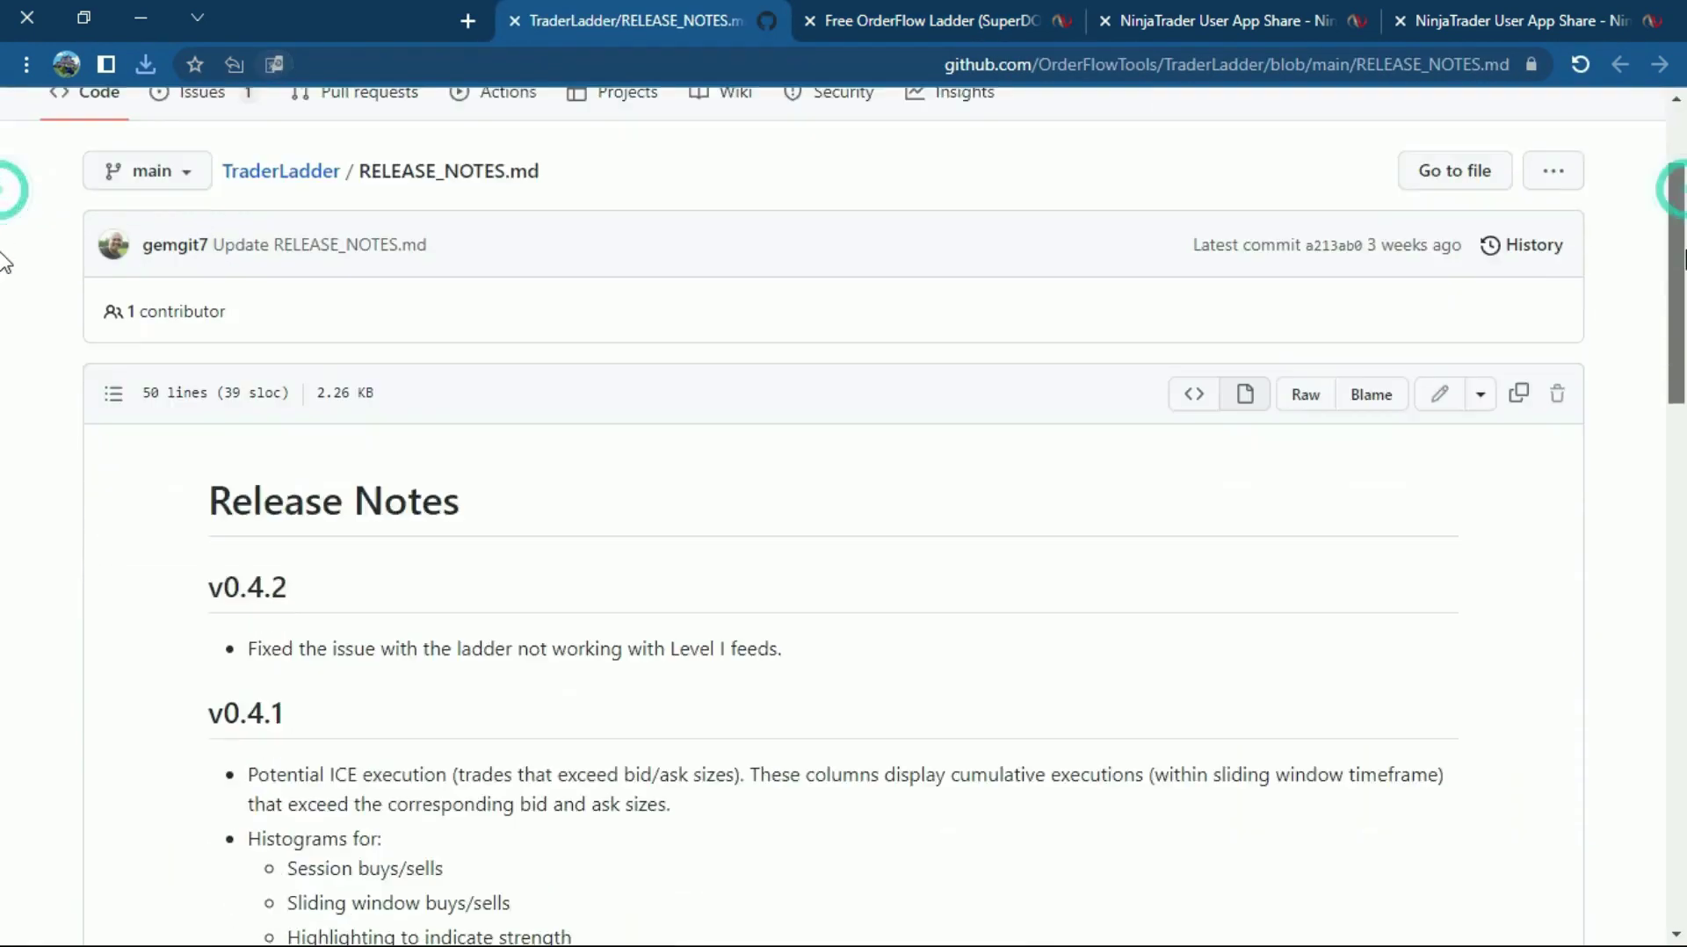
scroll(3, 320, up, 2)
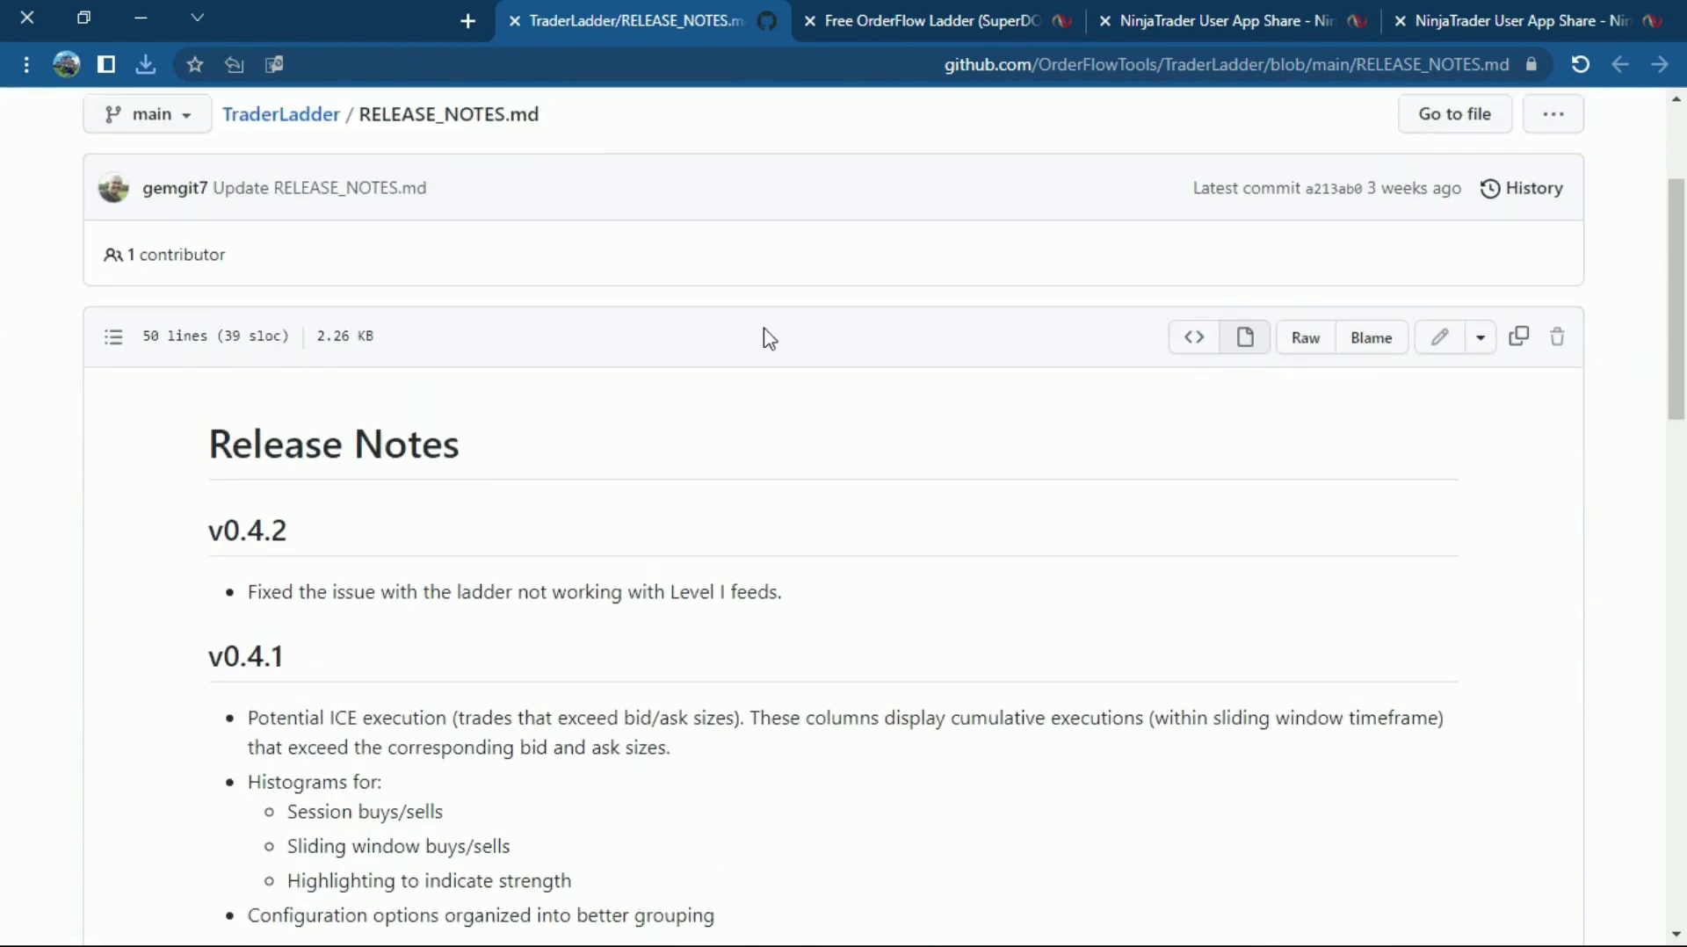
scroll(2, 350, up, 2)
scroll(2, 497, down, 13)
scroll(7, 609, down, 6)
scroll(7, 869, up, 15)
Translate the release notes into Arabic to read them, and close both the release notes and Free OrderFlow Ladder pages.
click(273, 64)
click(357, 111)
mouse_move(1678, 268)
mouse_down()
mouse_move(1664, 852)
mouse_move(1674, 250)
mouse_up()
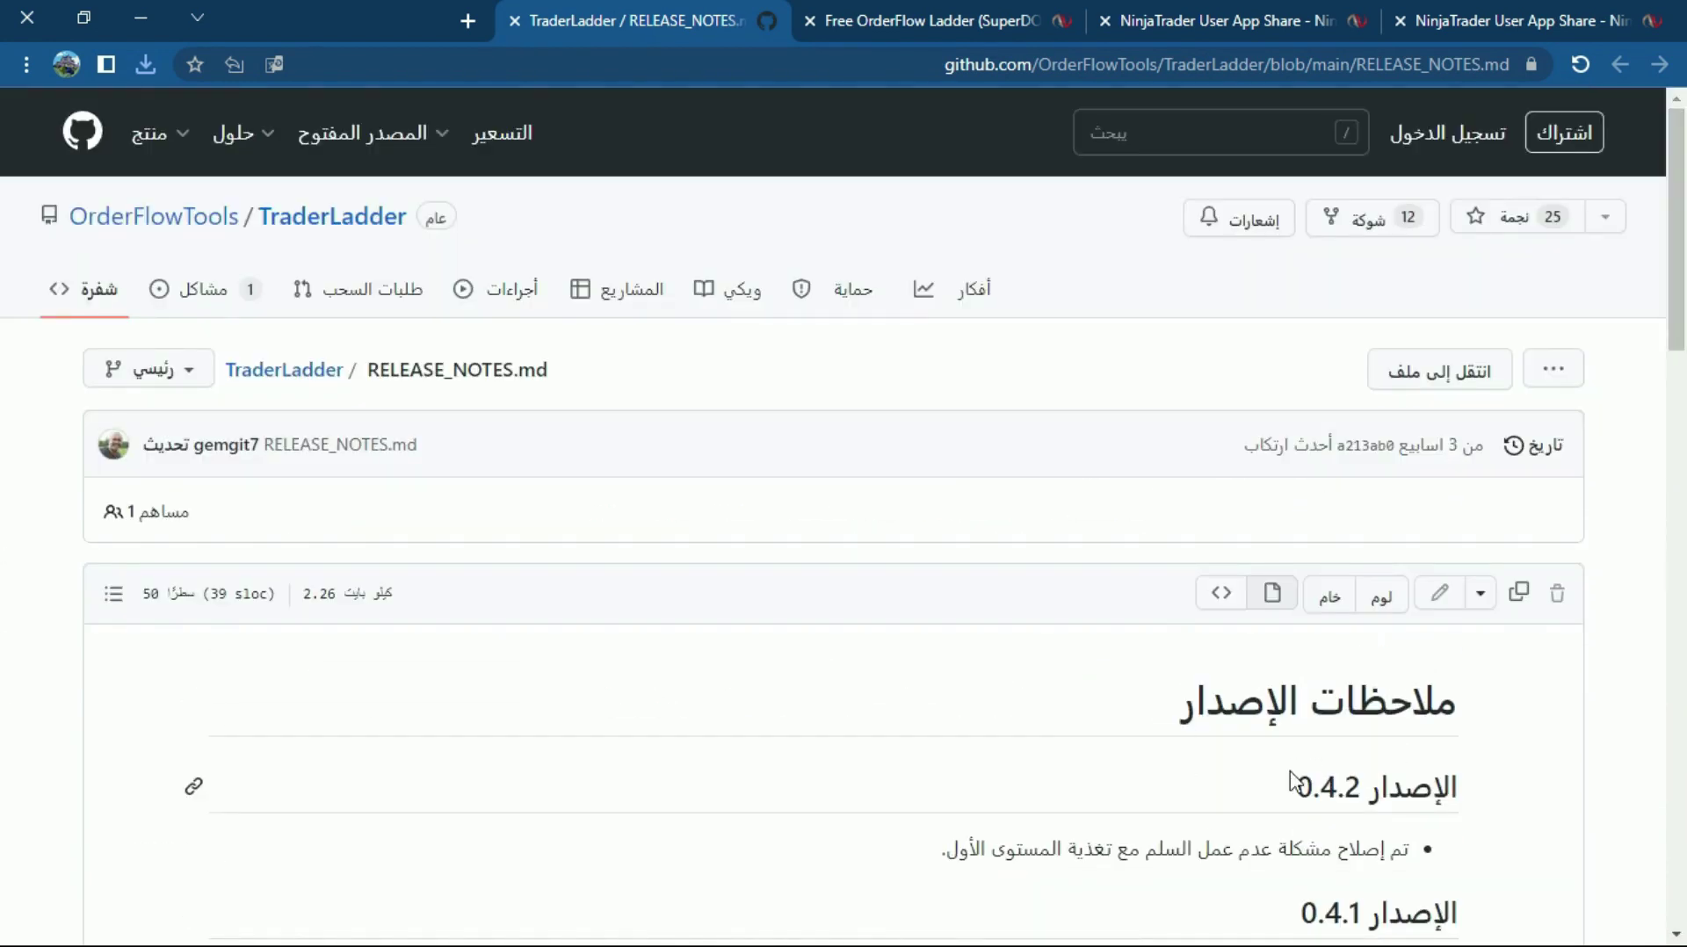
click(515, 19)
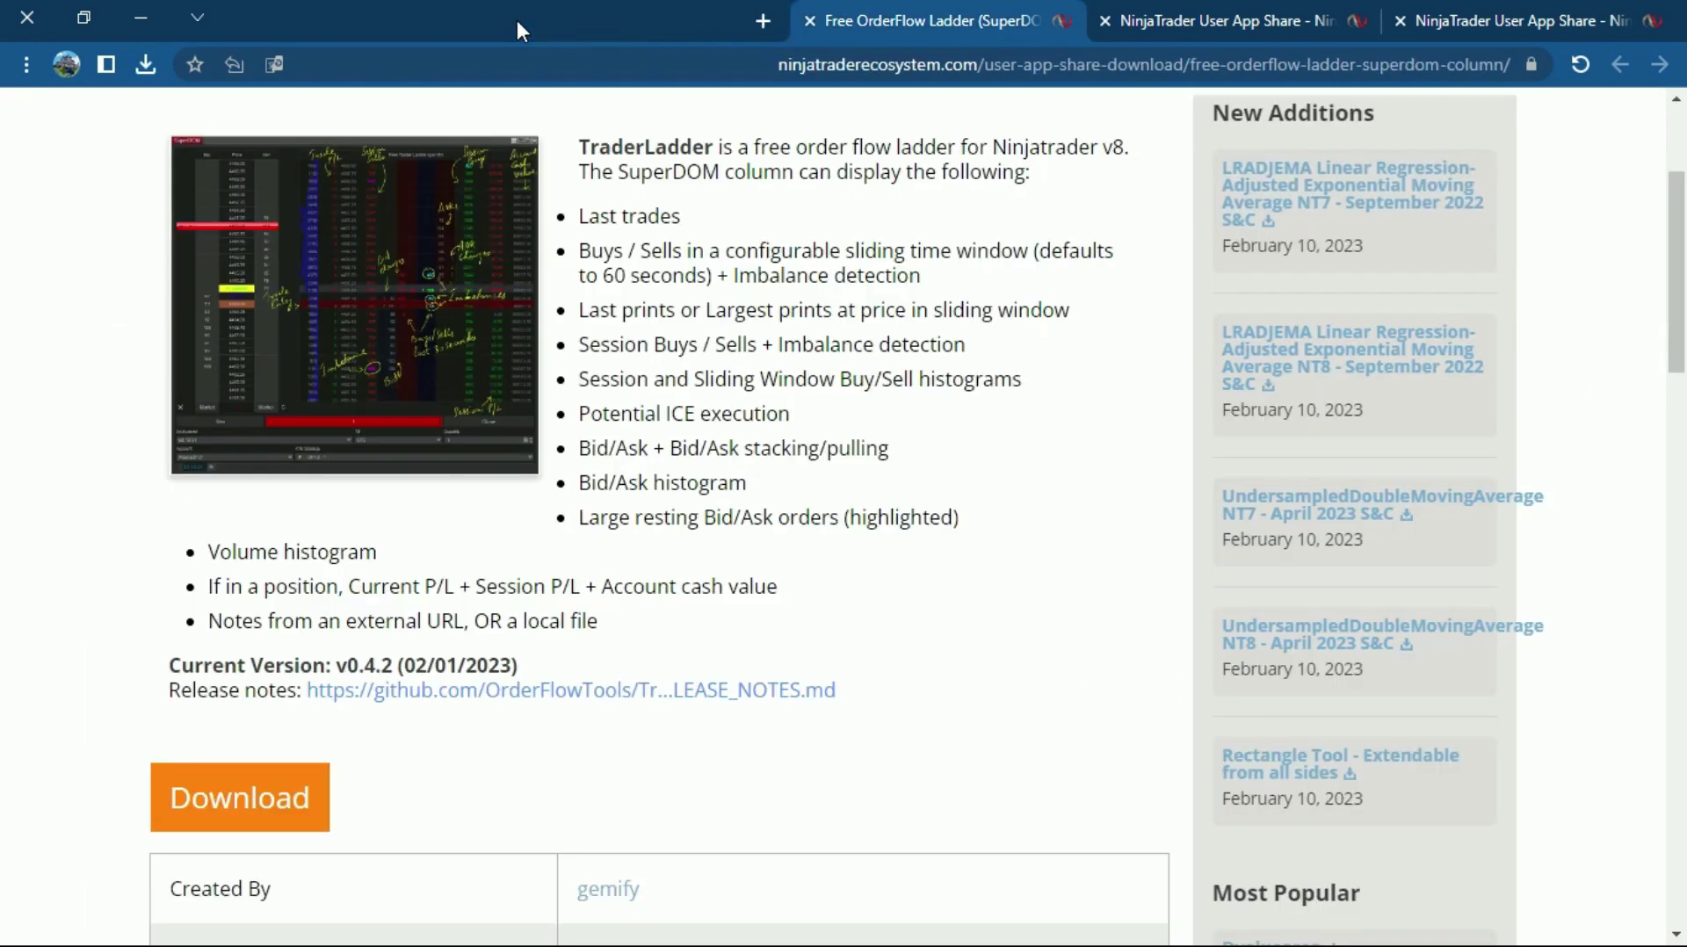
click(808, 20)
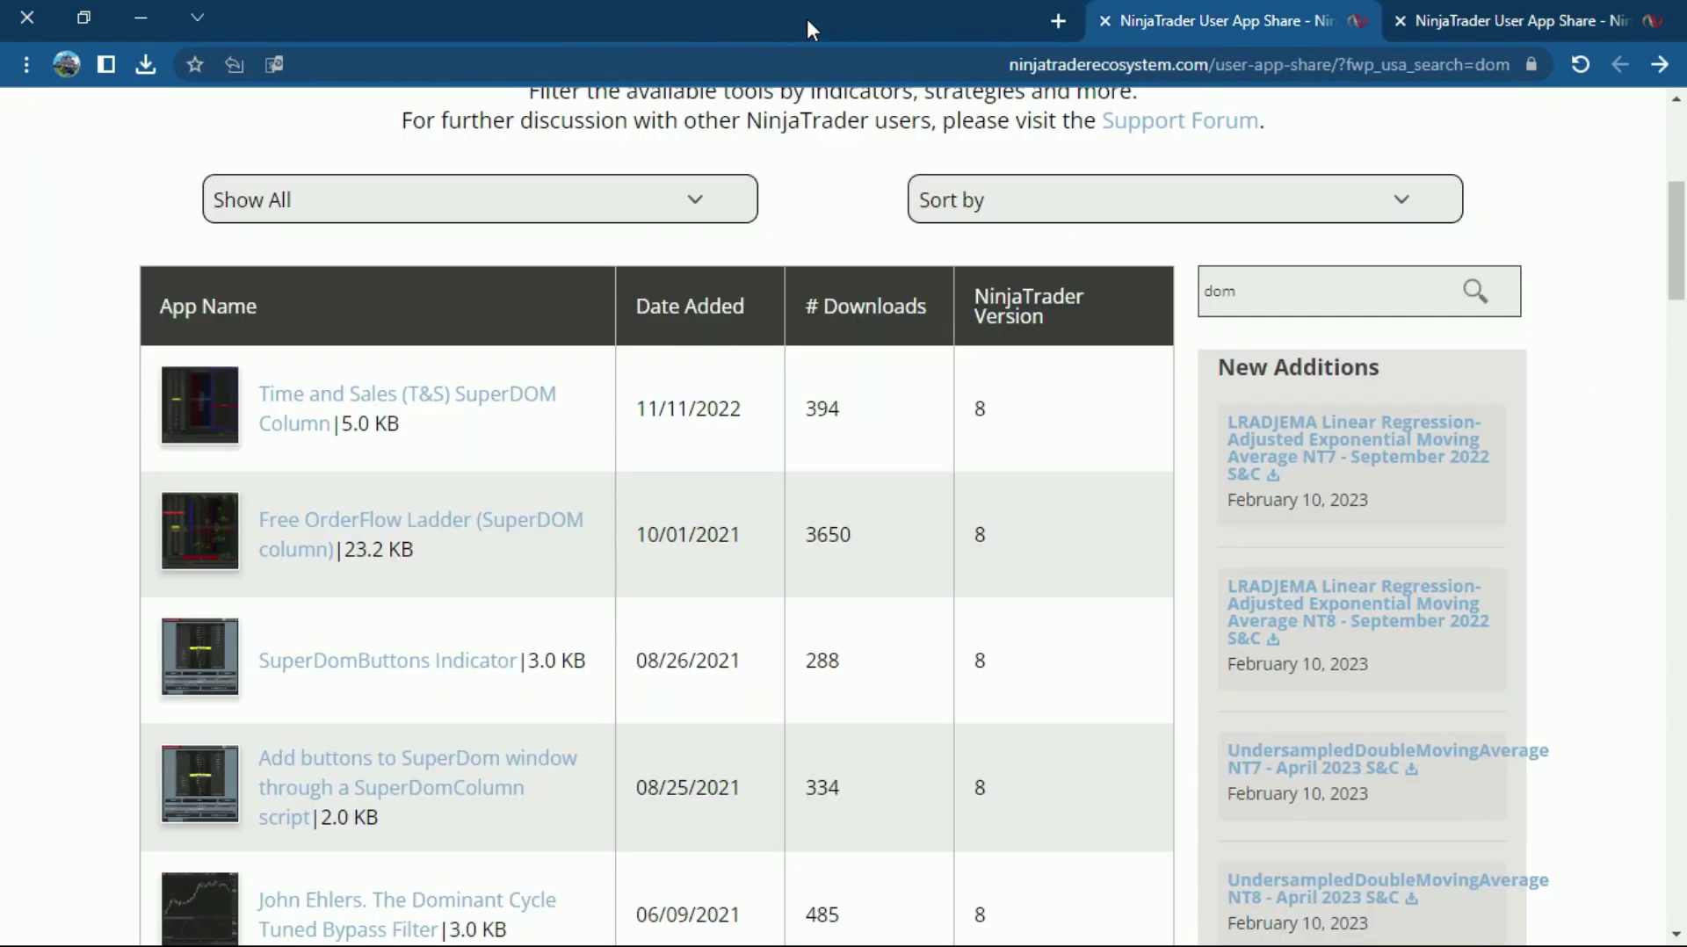
Minimize the browser, bring up the NinjaTrader Control Center - Accounts window, and return to Google Chrome.
click(142, 20)
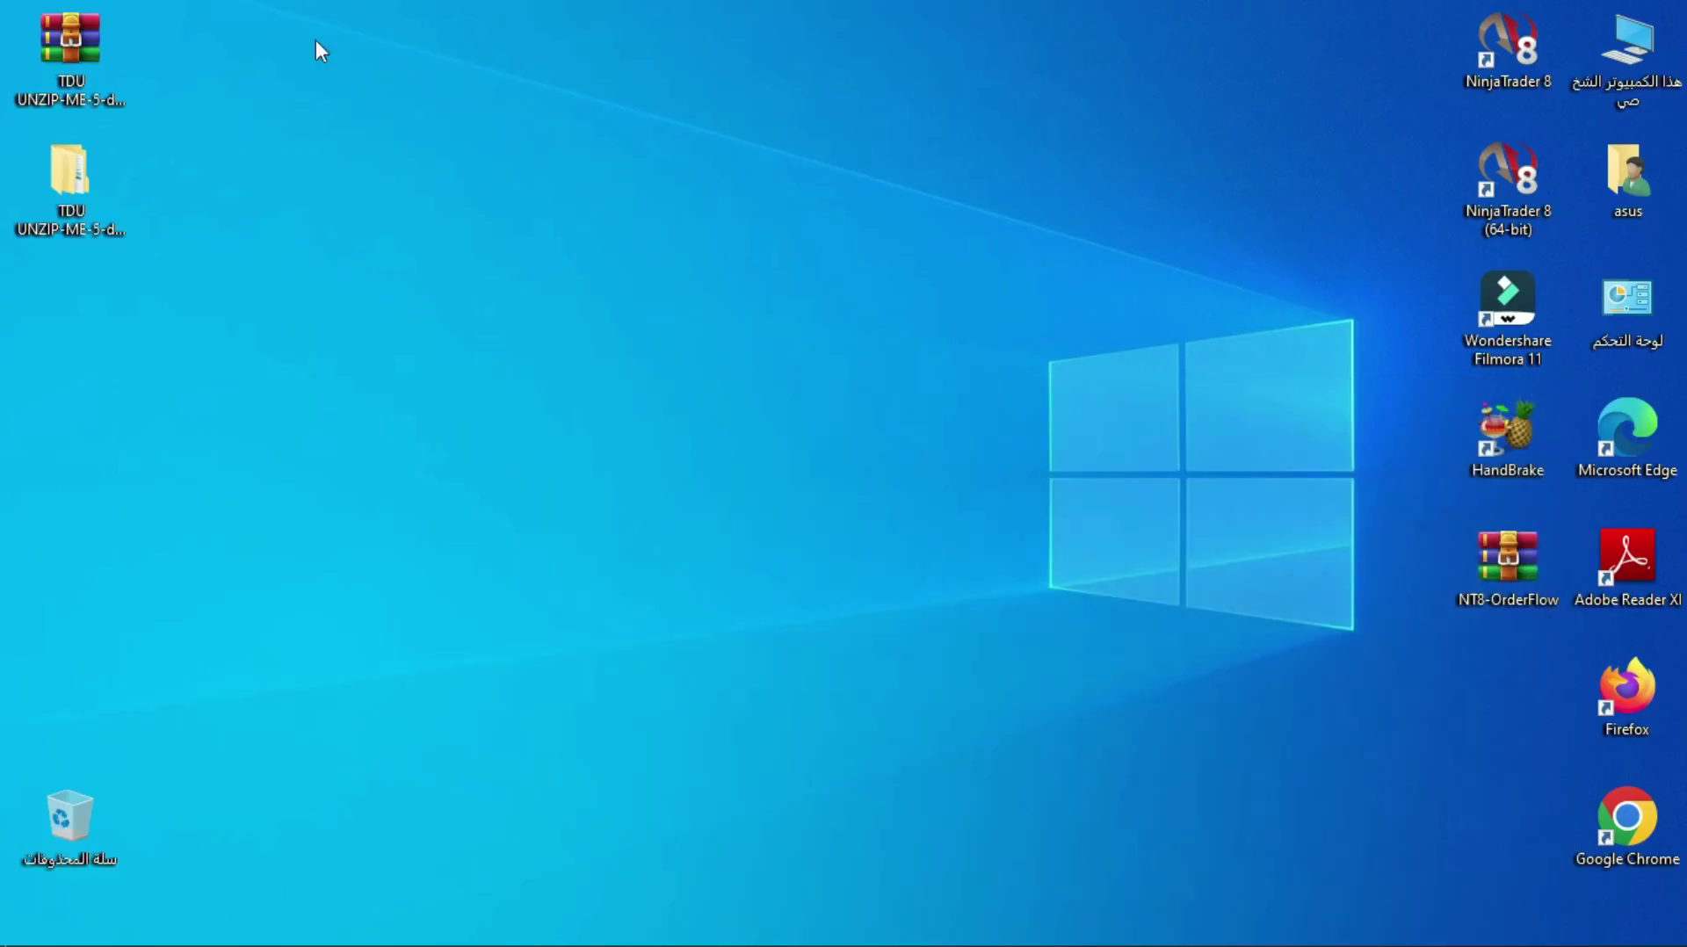
mouse_move(1254, 936)
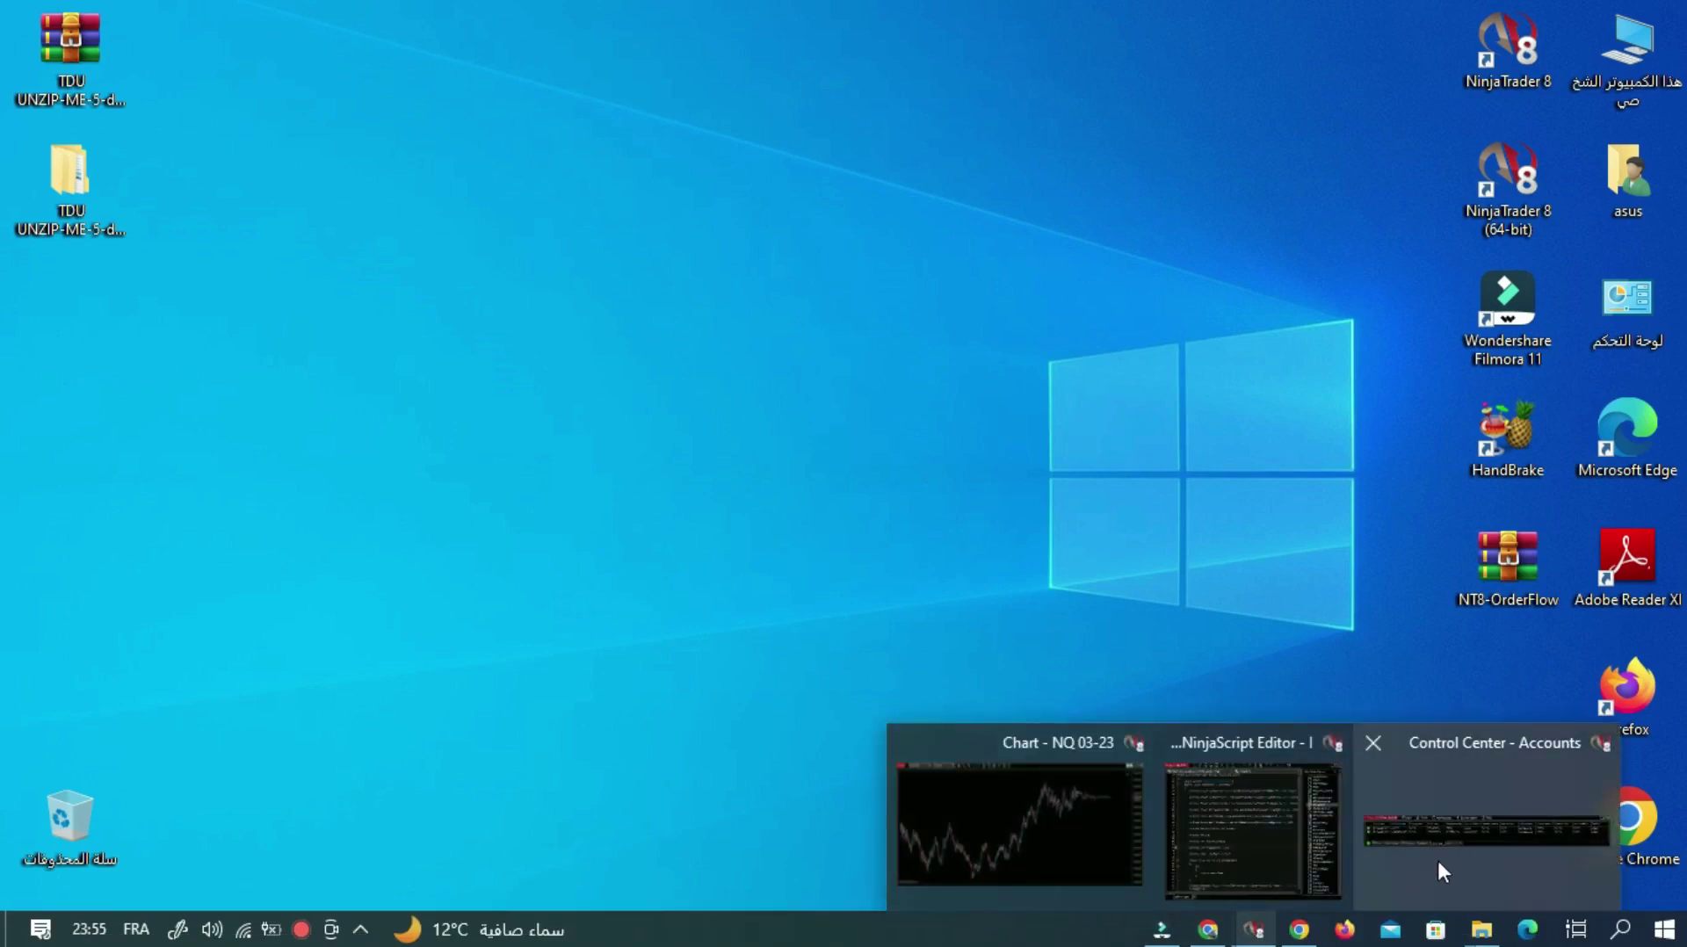
click(1448, 833)
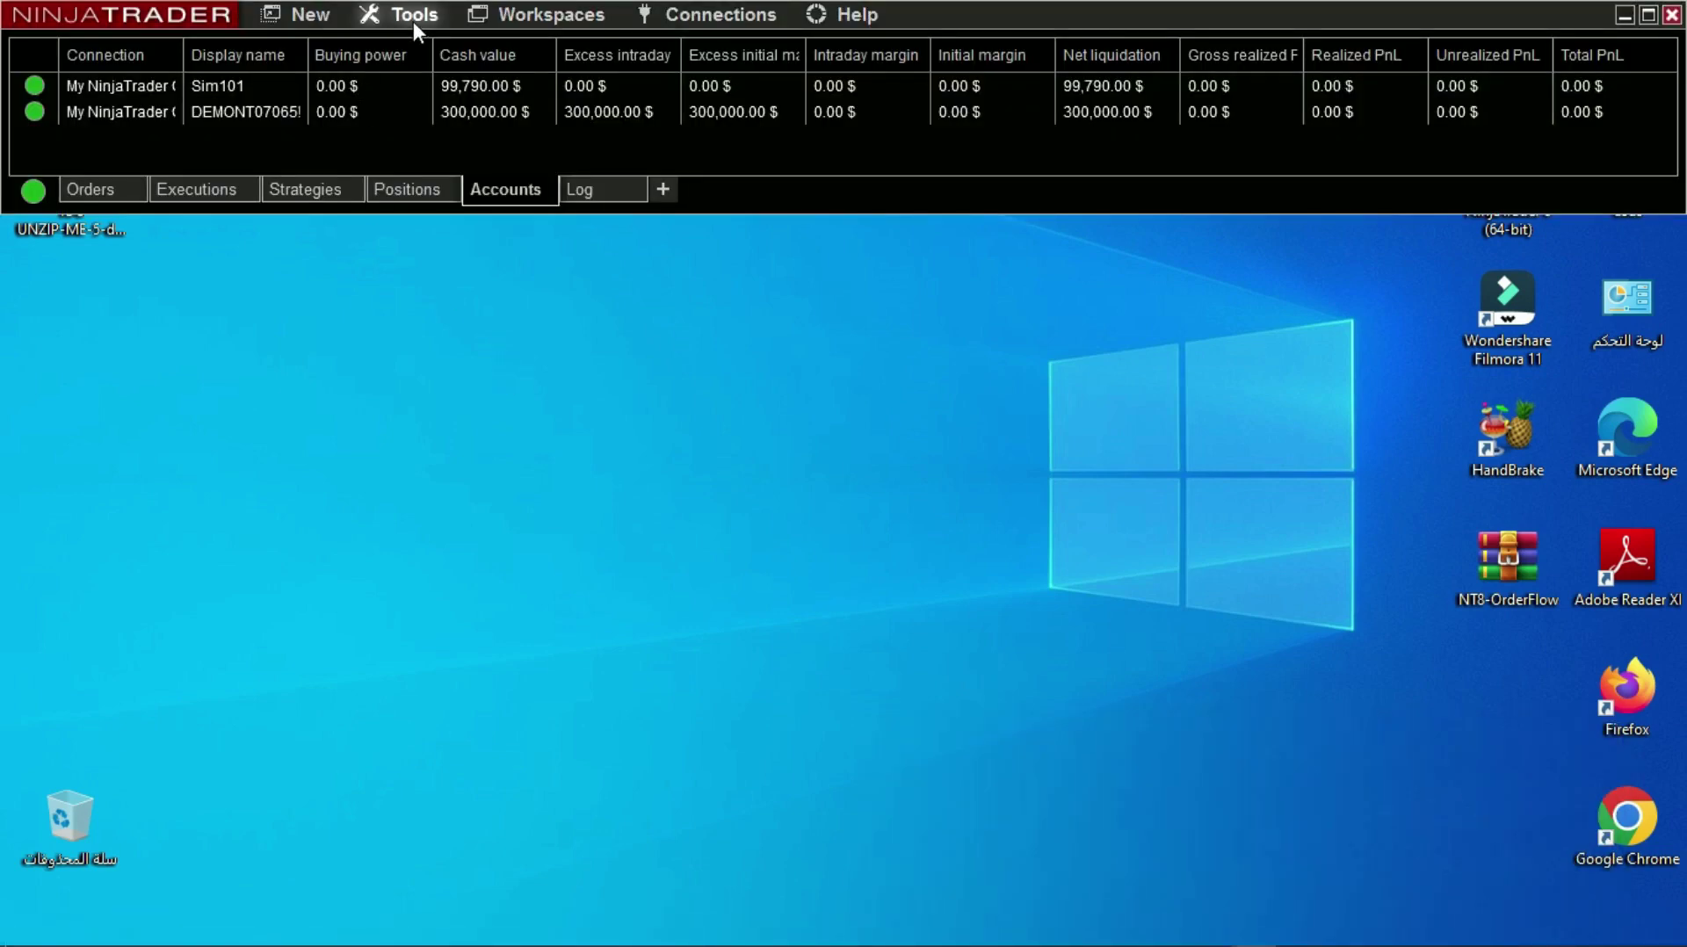
mouse_move(562, 944)
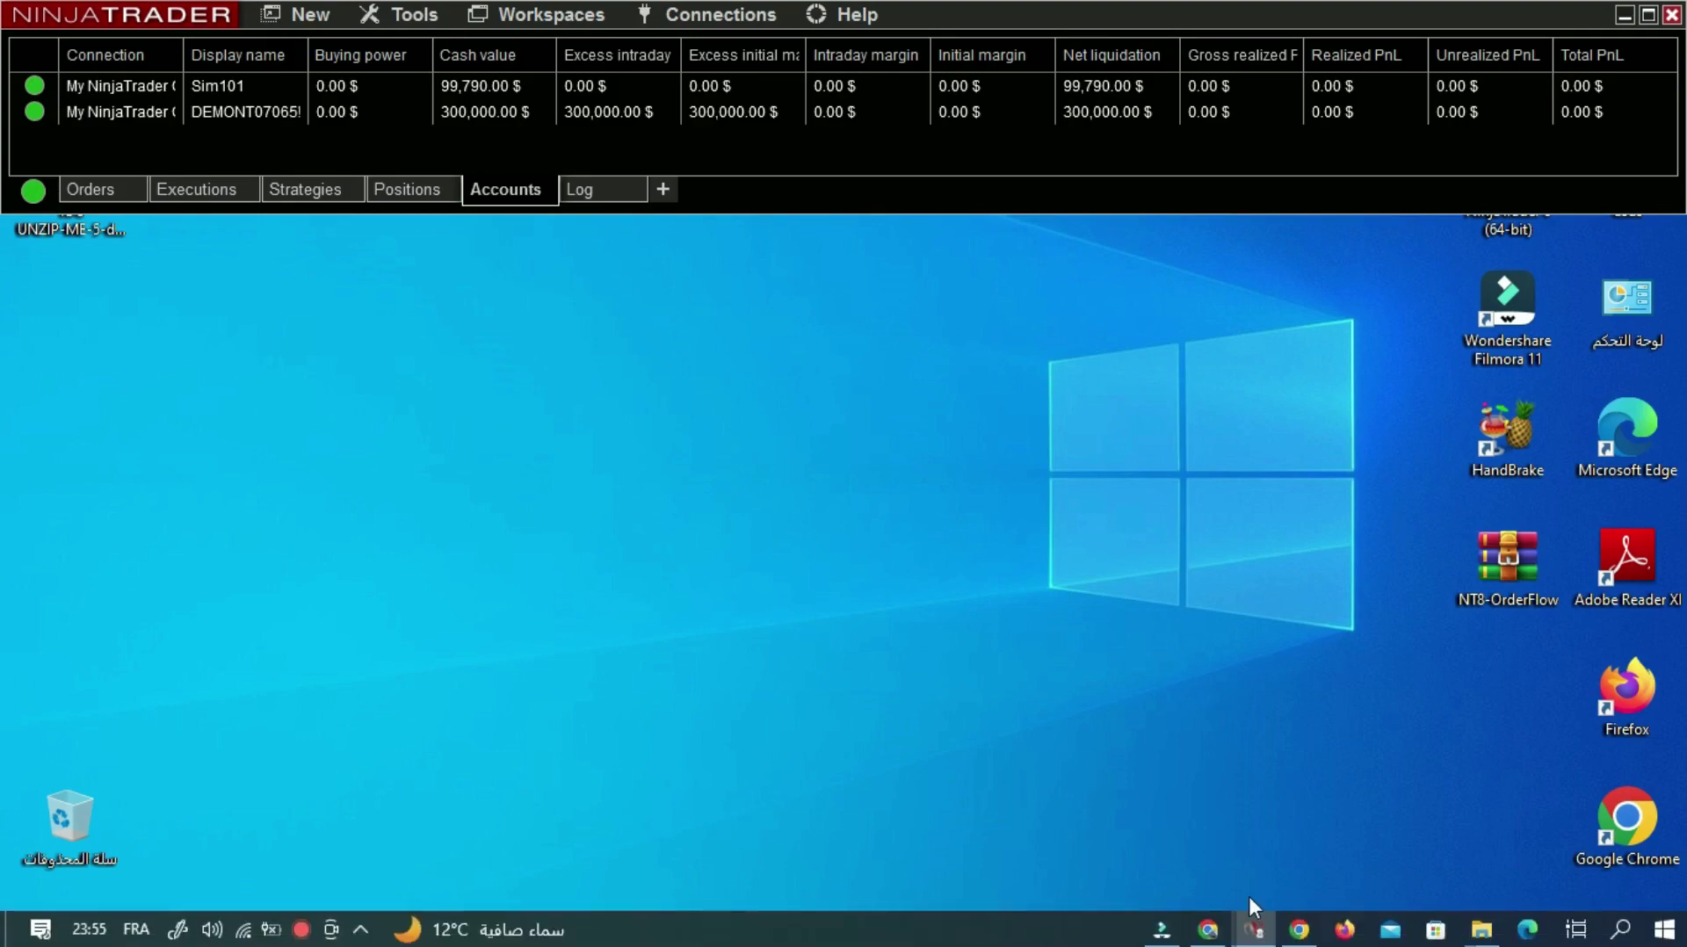
click(1208, 929)
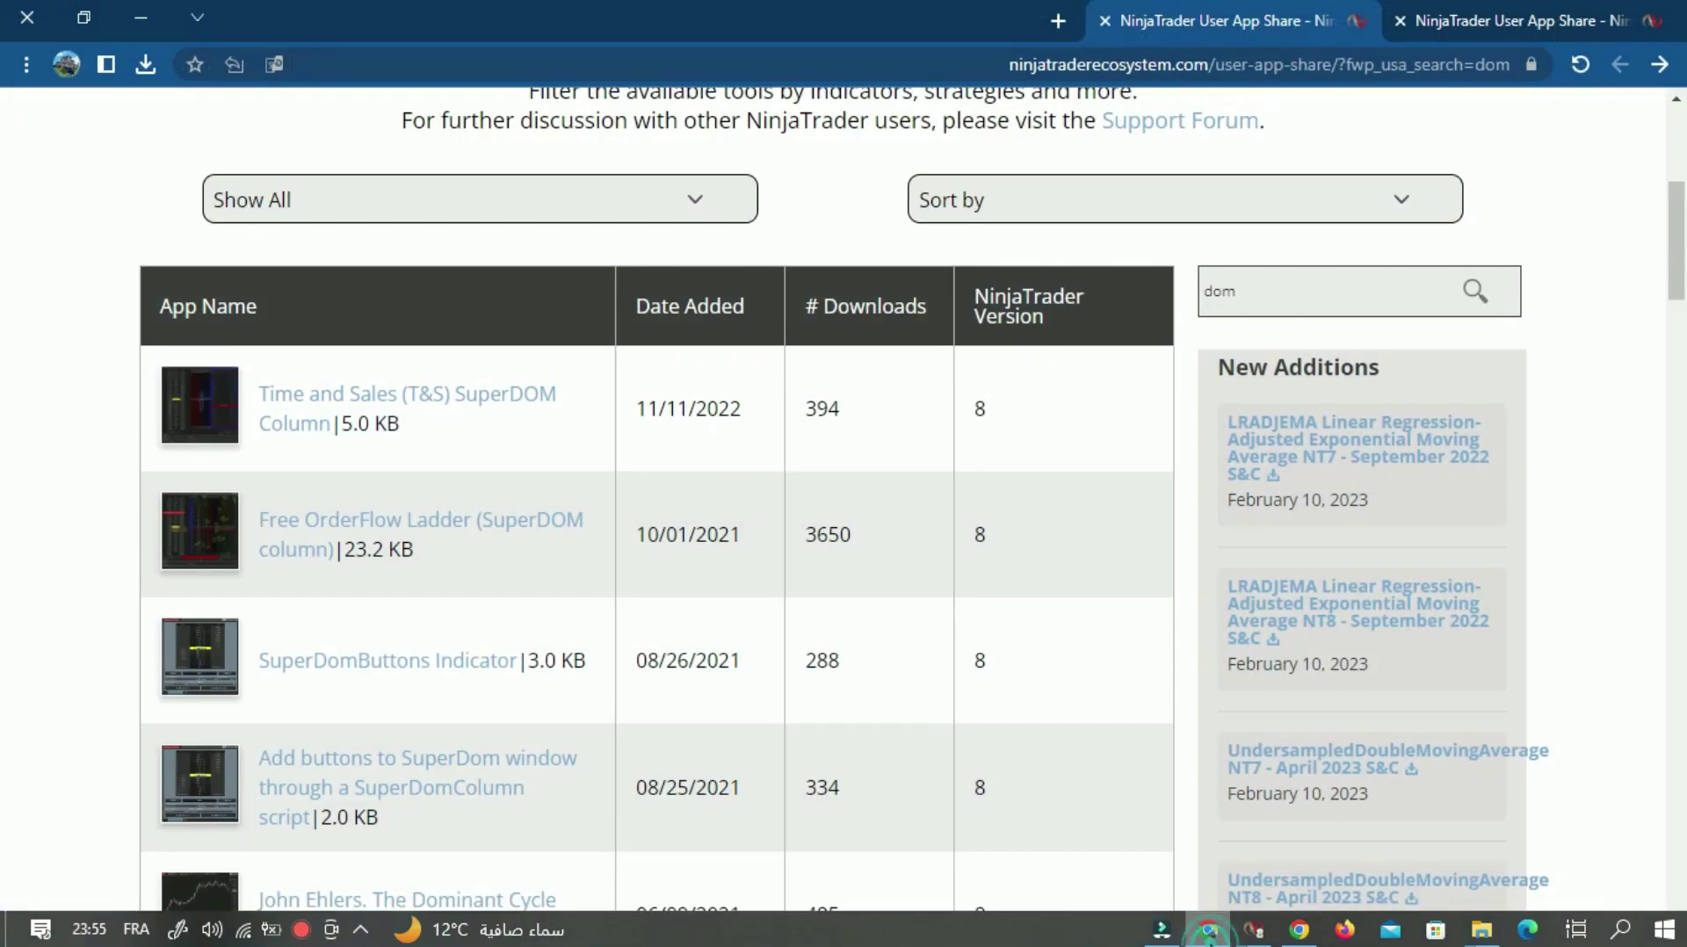
Show the downloaded GemsTraderLadder-v0.4.2 archive in its folder and move it from Downloads to the Desktop.
click(145, 64)
click(207, 167)
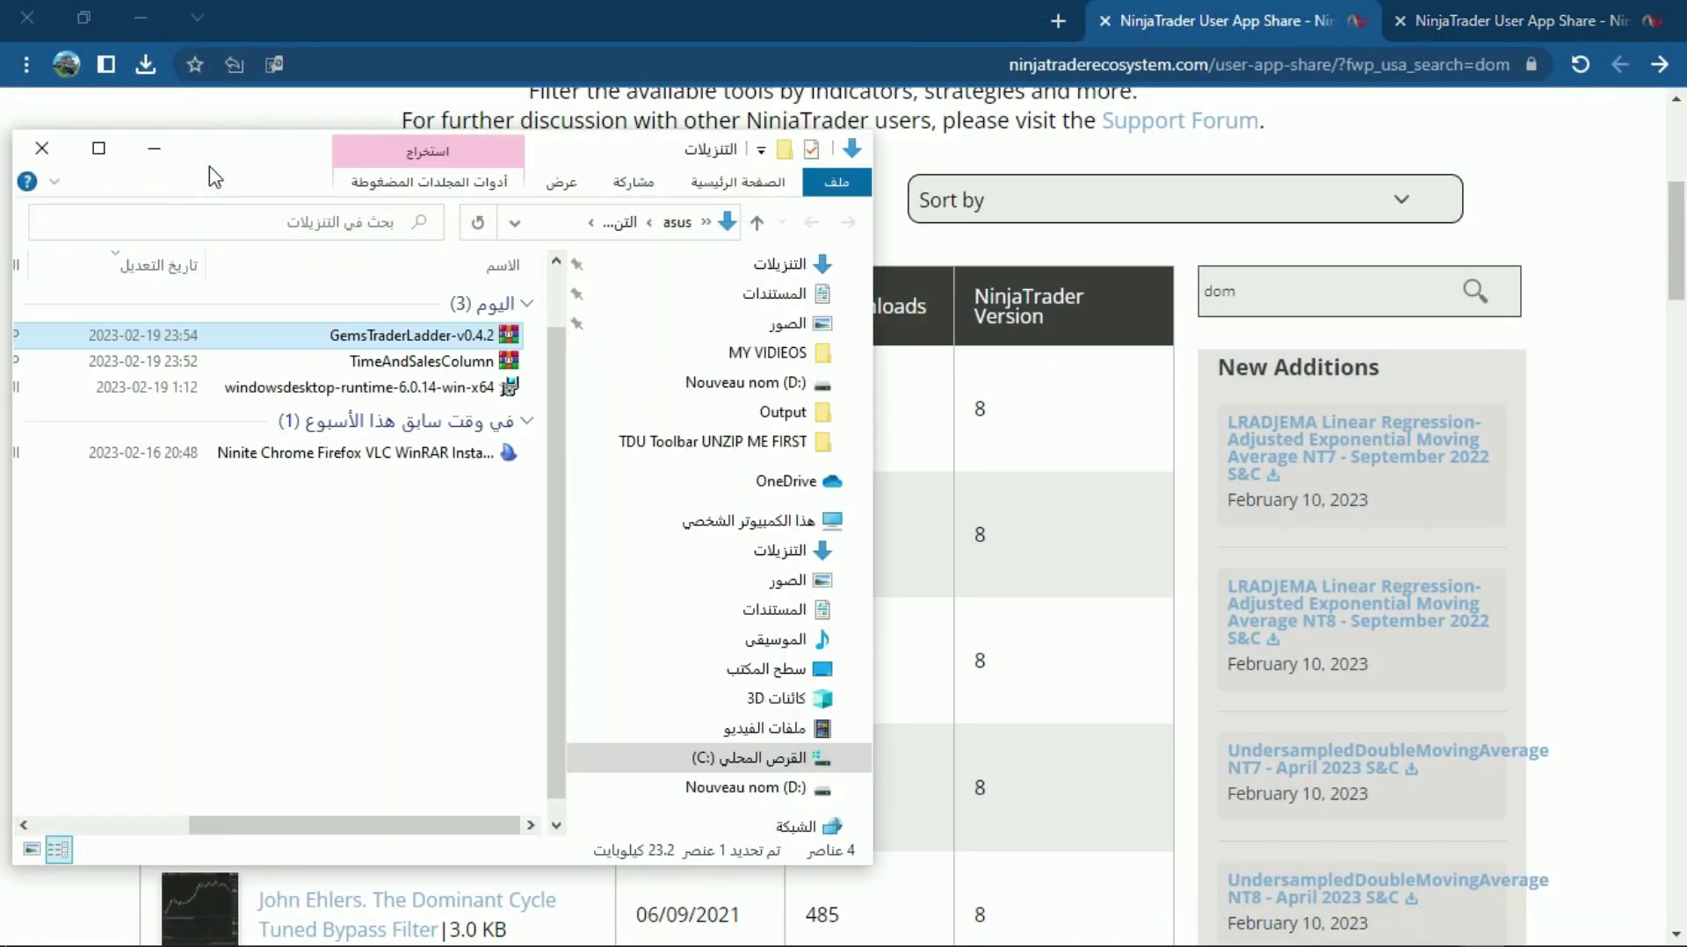
right_click(356, 337)
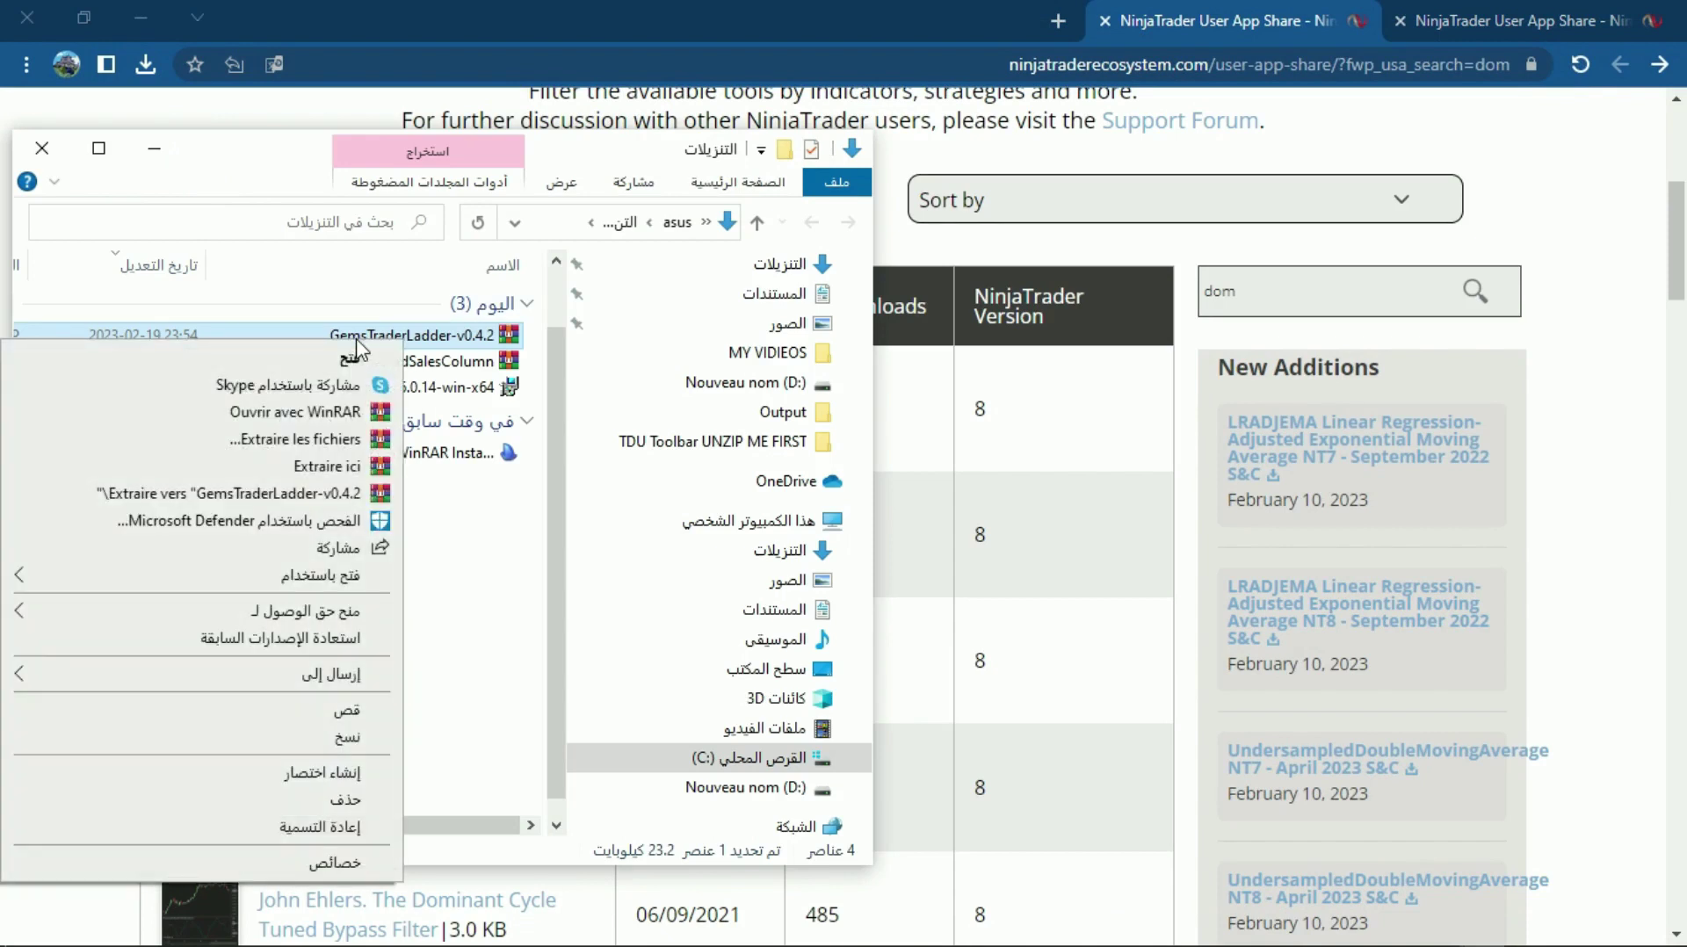
click(342, 722)
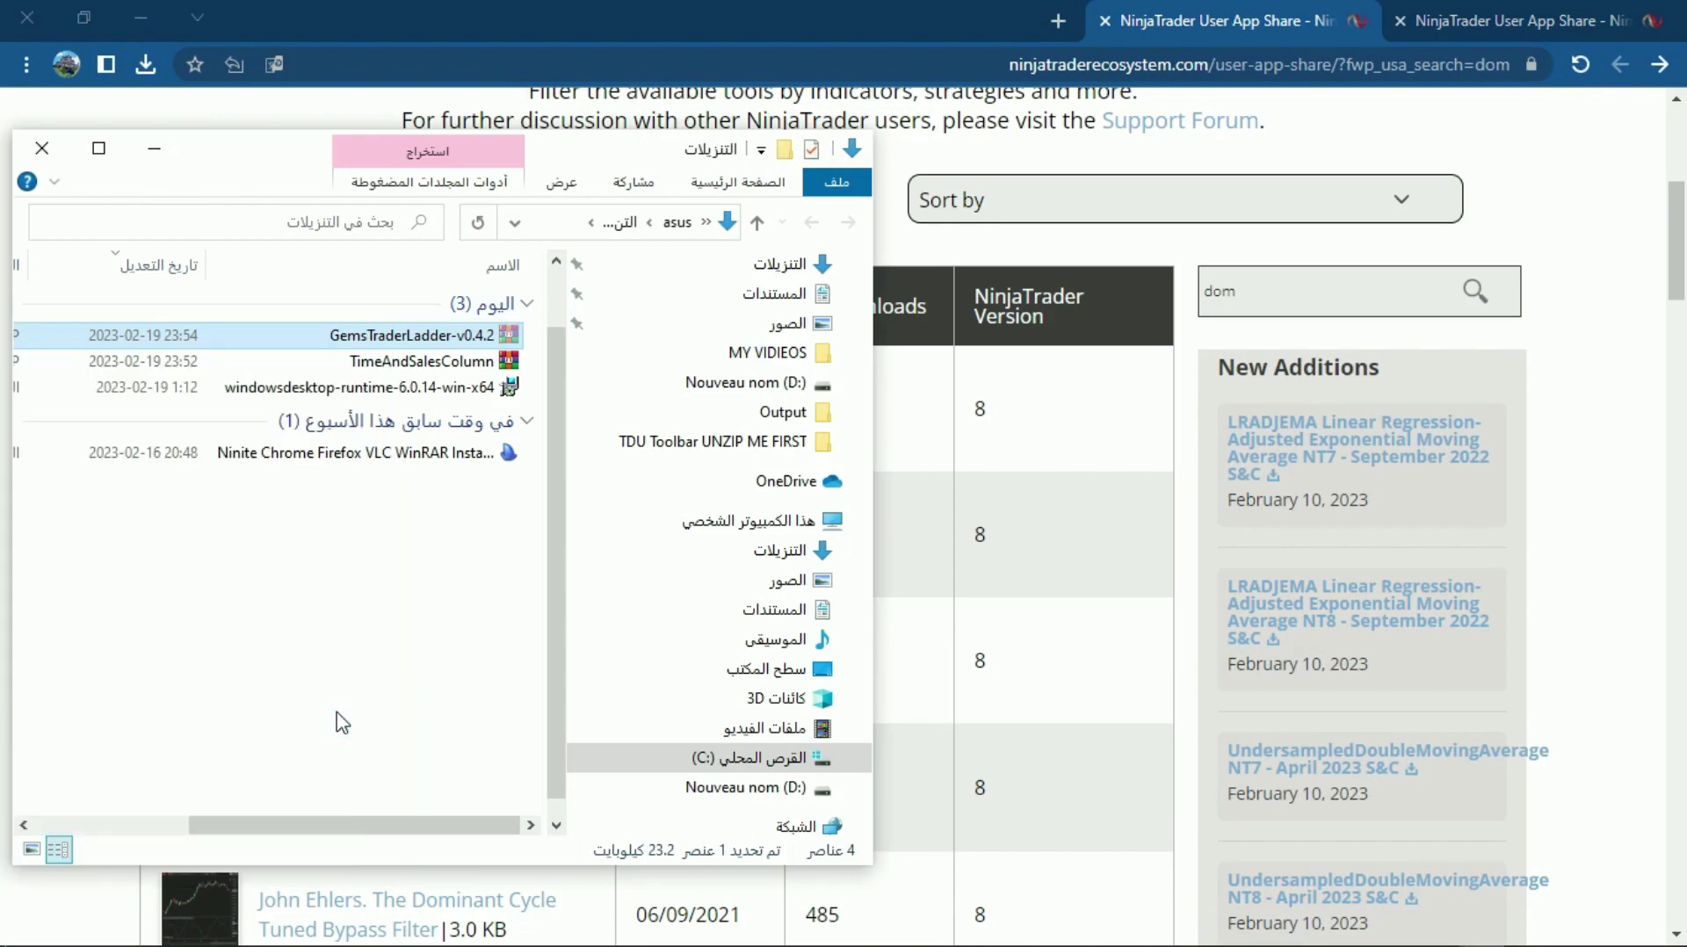
click(715, 674)
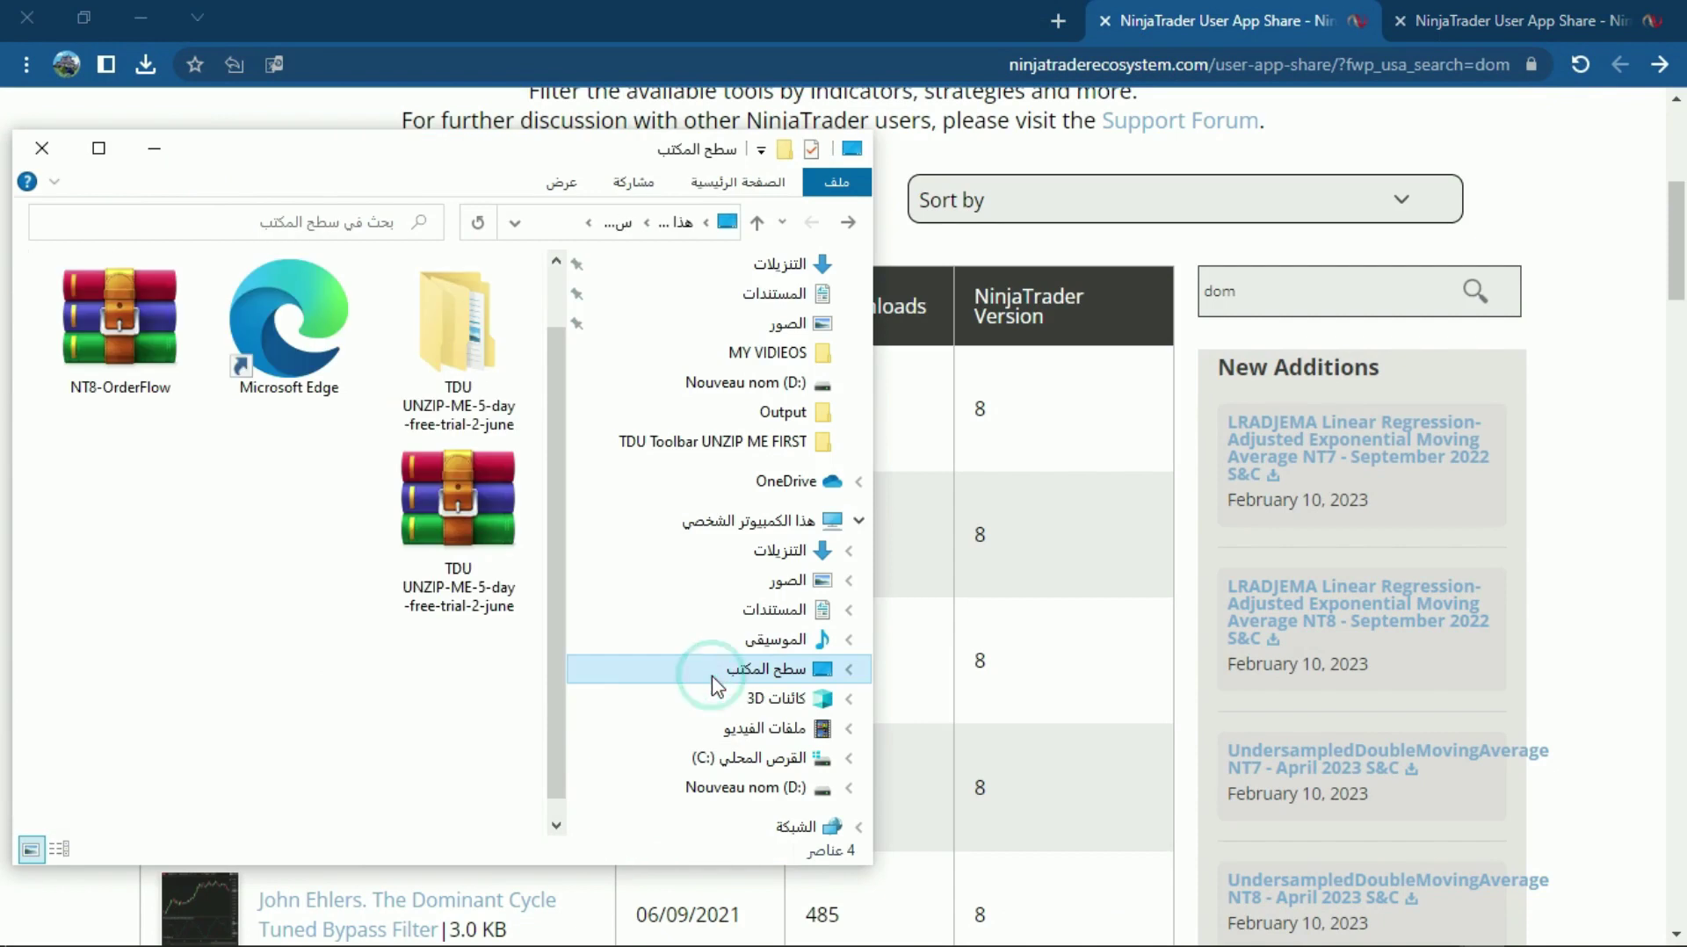
right_click(154, 564)
click(202, 690)
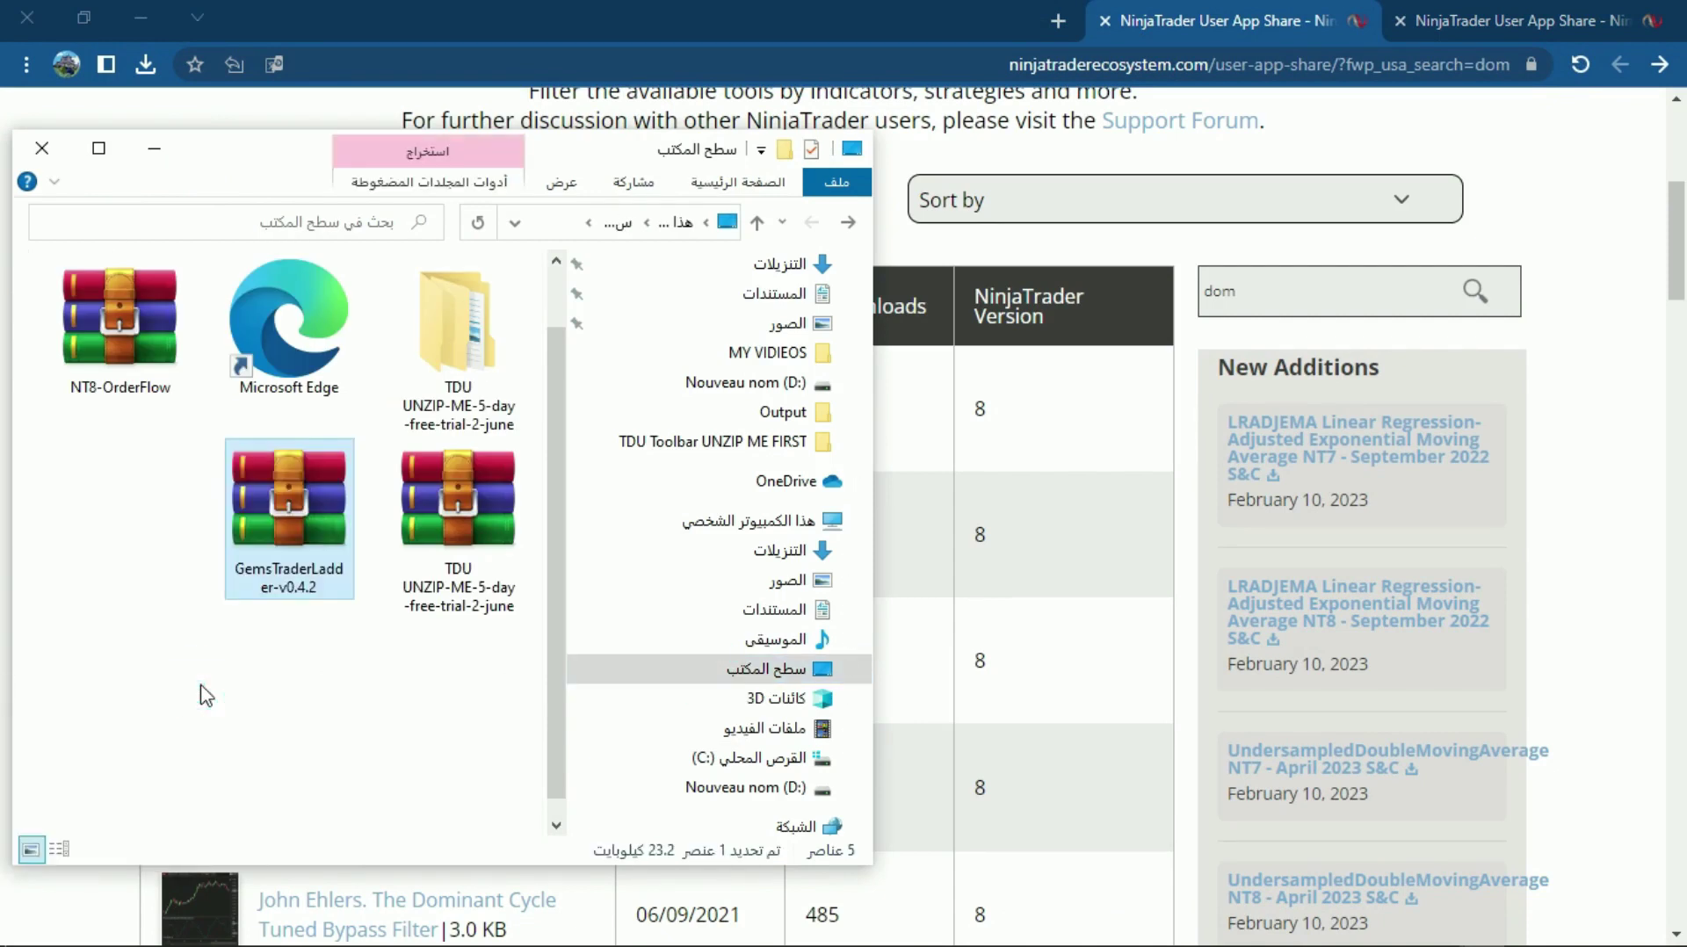
Move the TimeAndSalesColumn archive from Downloads to the Desktop and close the file window.
click(848, 221)
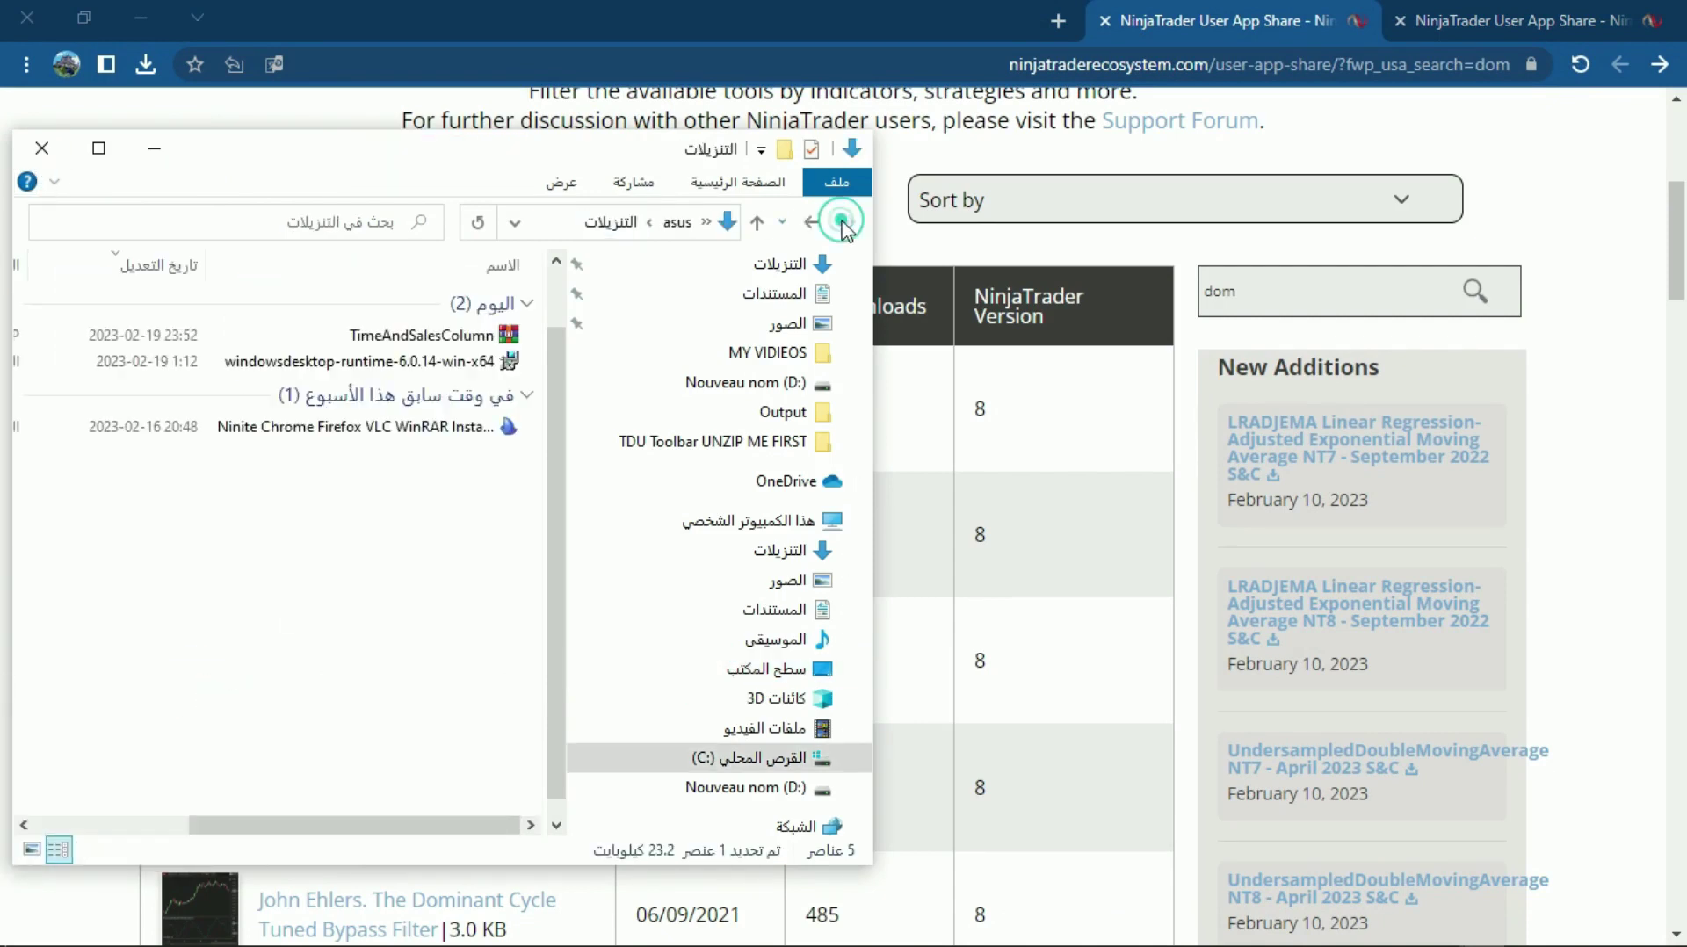
click(467, 344)
right_click(463, 341)
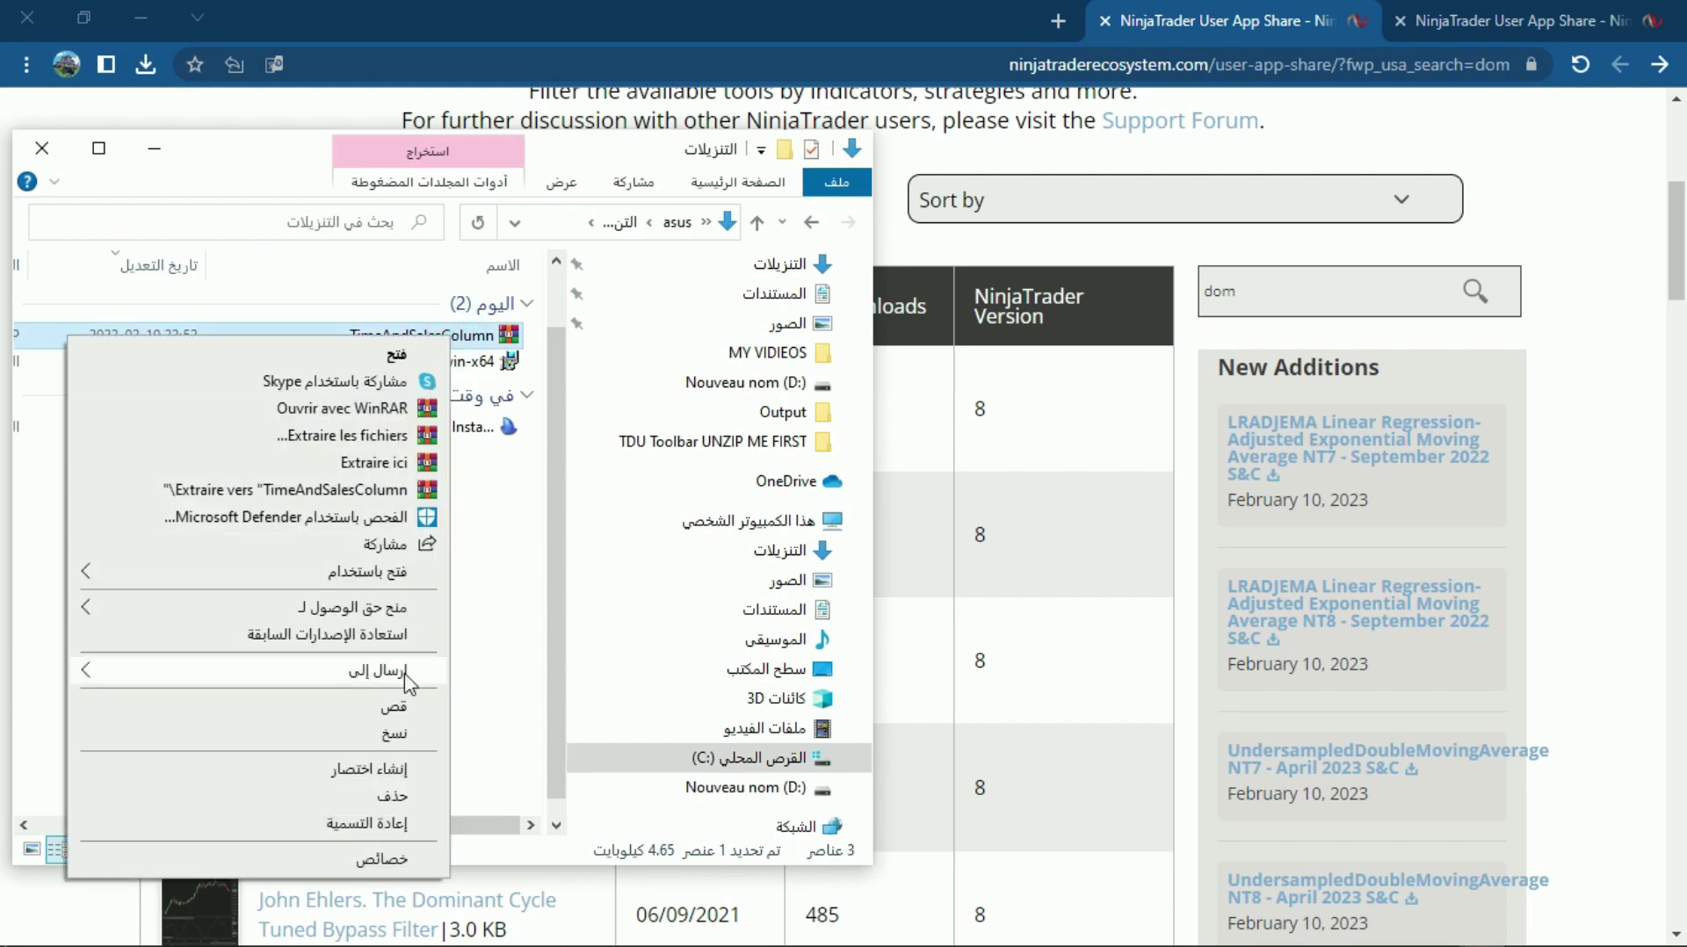
click(405, 707)
click(769, 668)
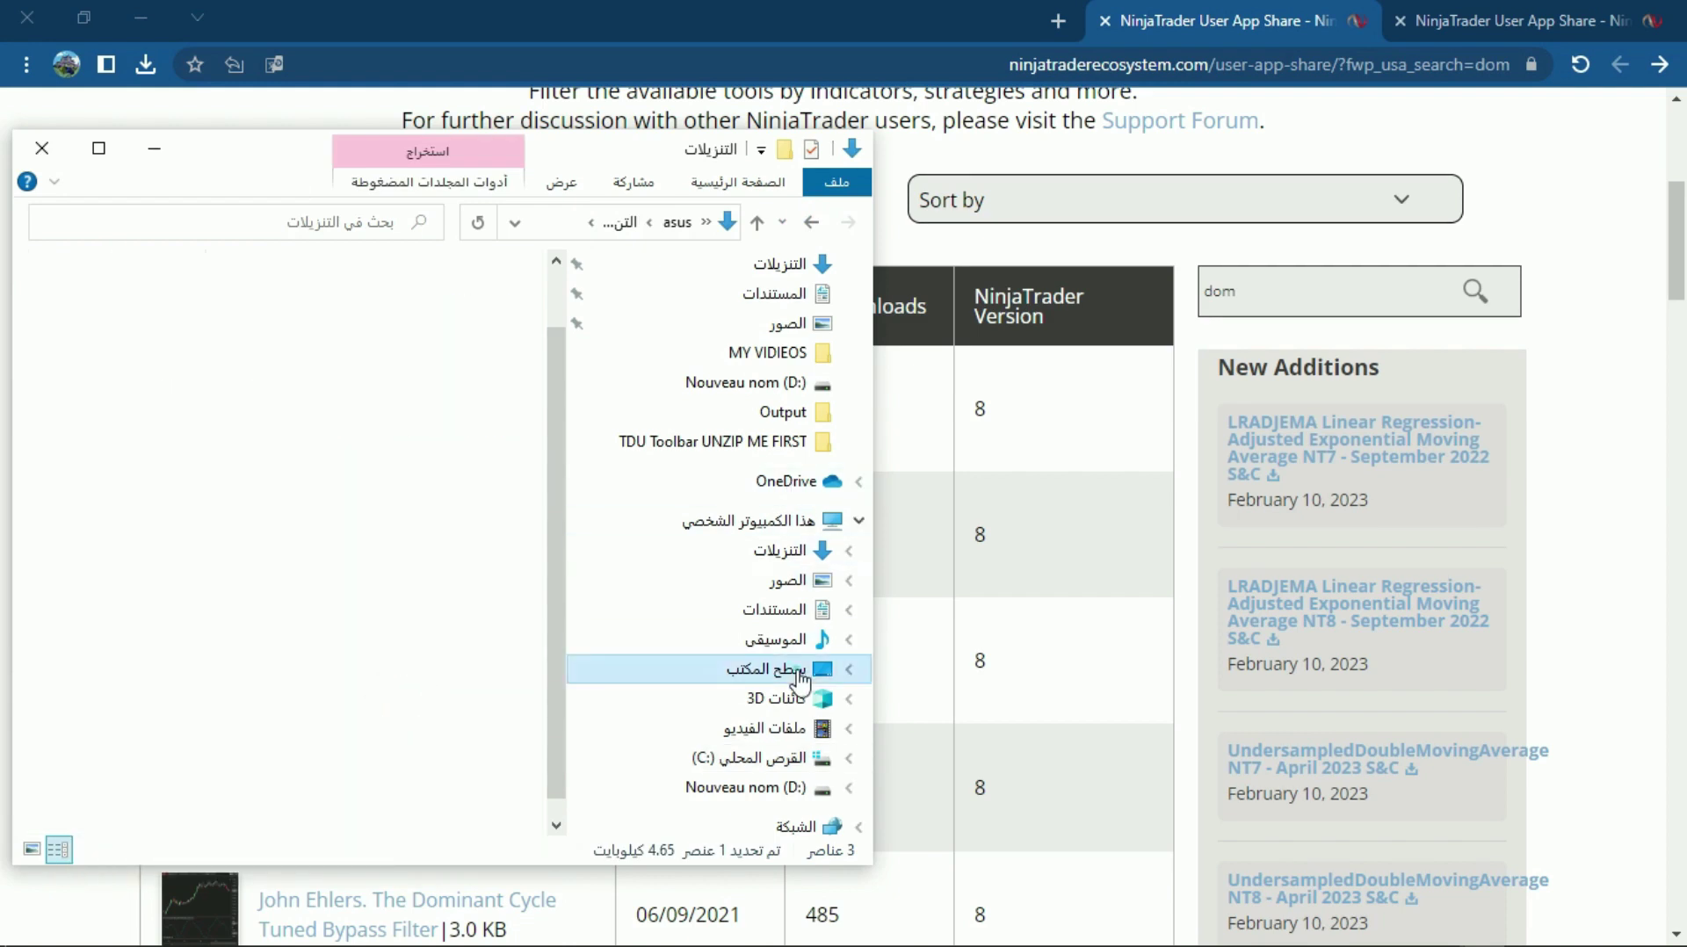
right_click(167, 597)
click(202, 723)
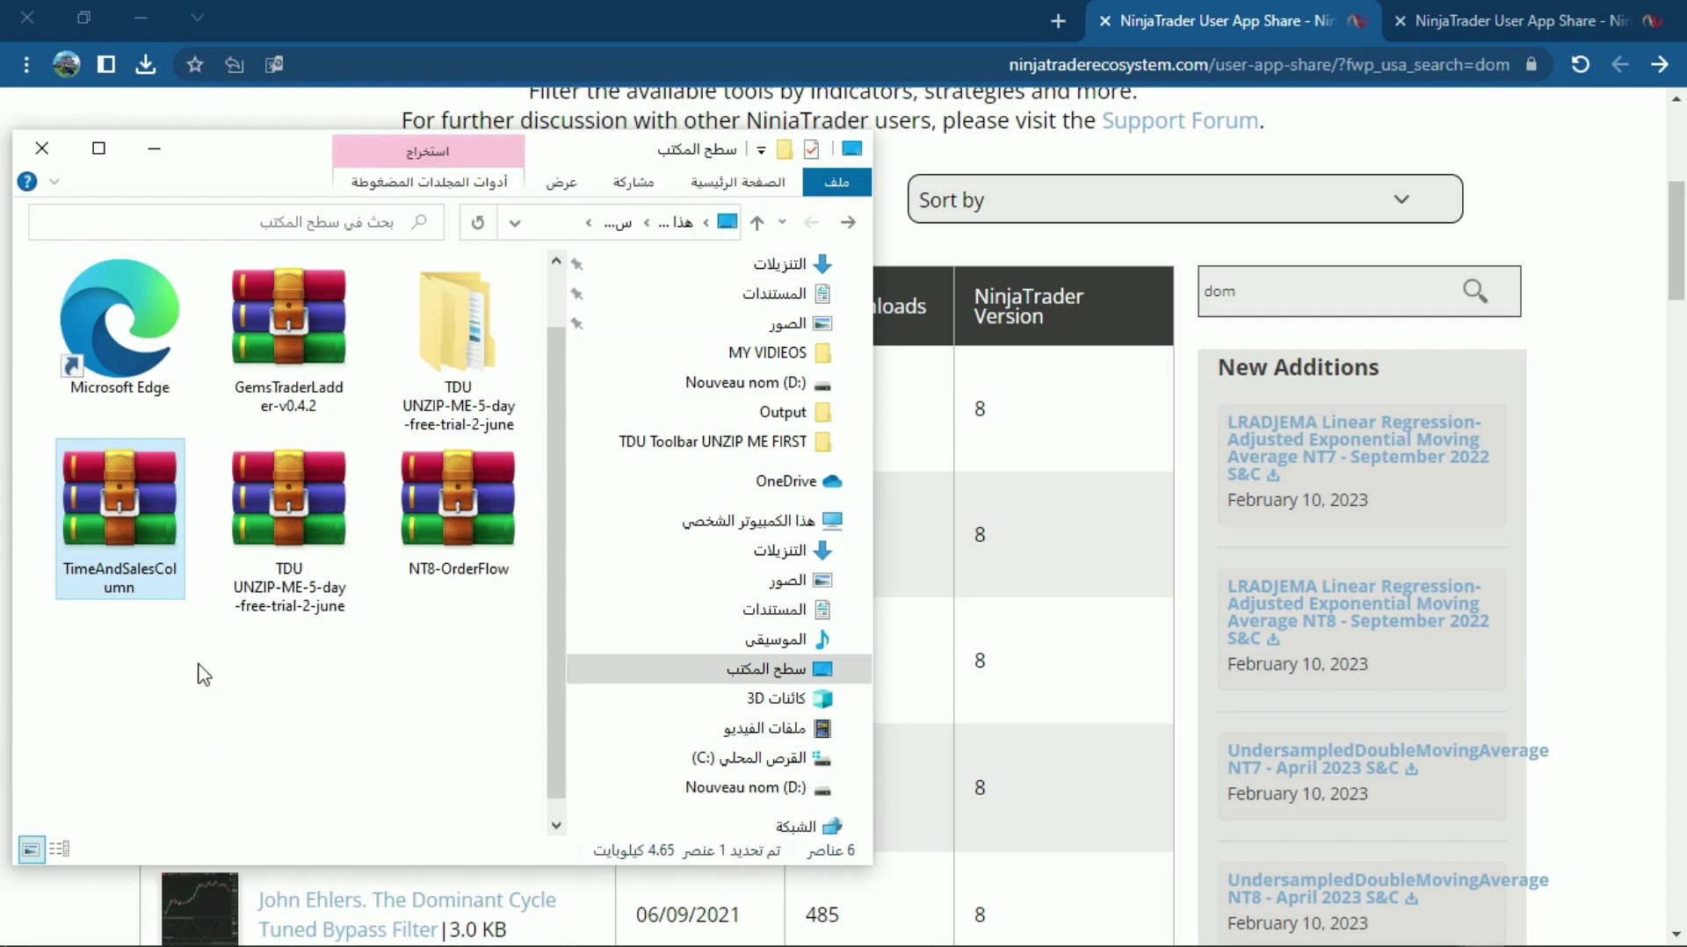
click(41, 147)
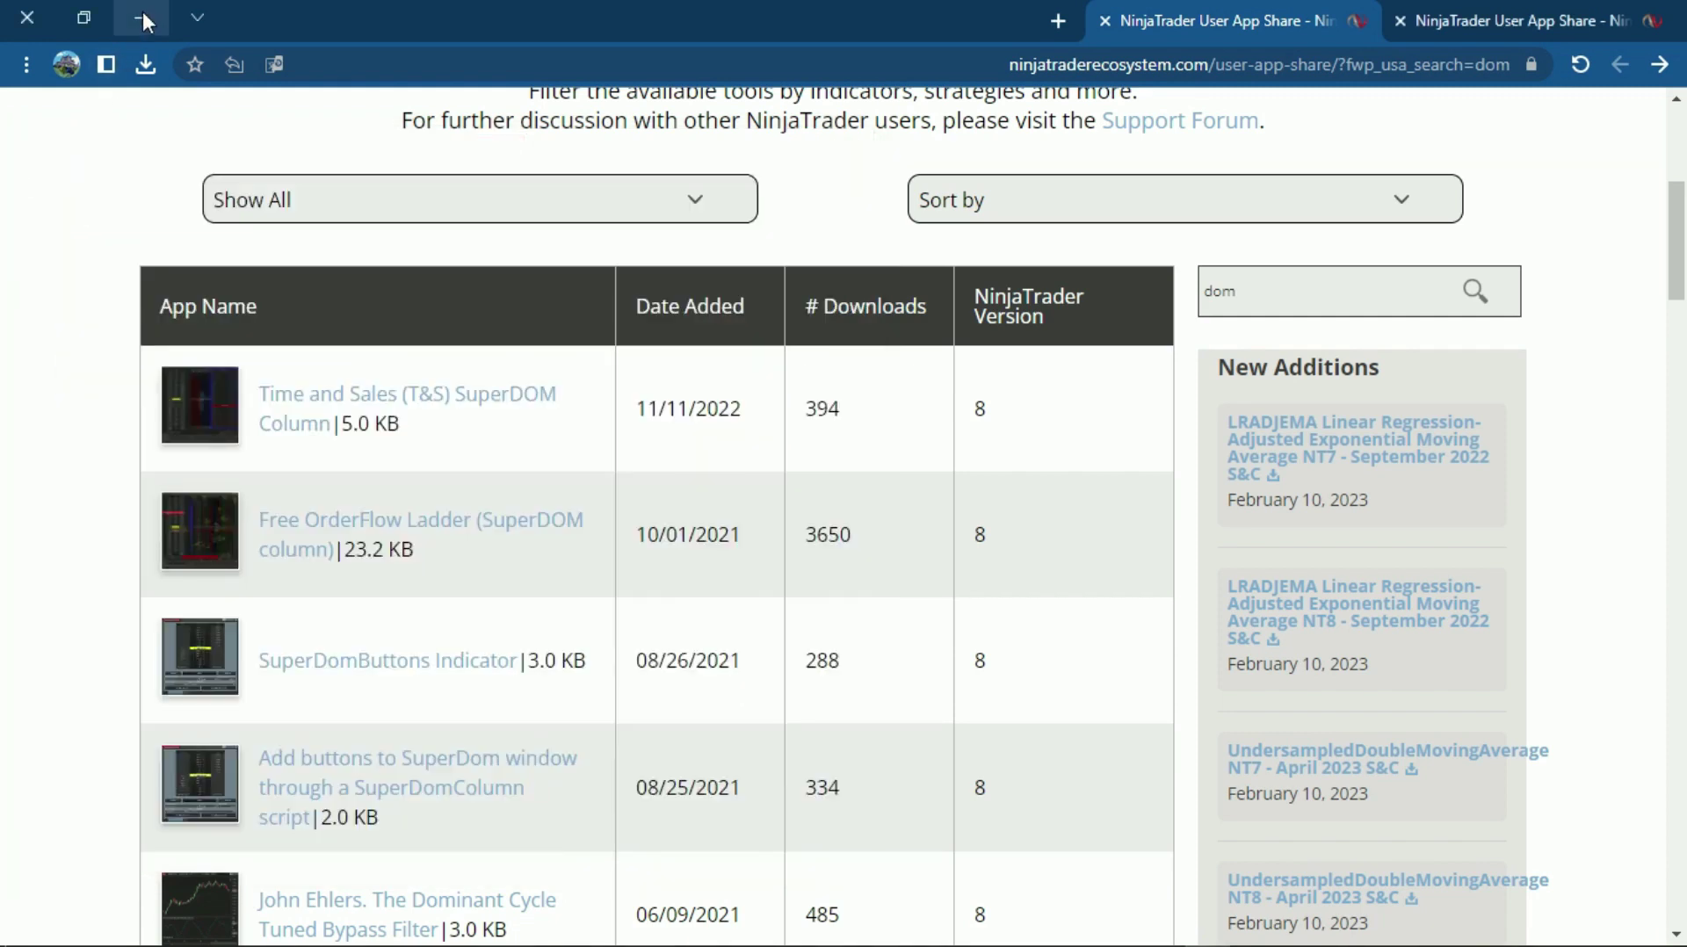
Switch to the NinjaTrader Control Center and import GemsTraderLadder-v0.4.2 from the Desktop as a NinjaScript add-on, accepting the third-party add-on warning.
click(140, 18)
click(403, 16)
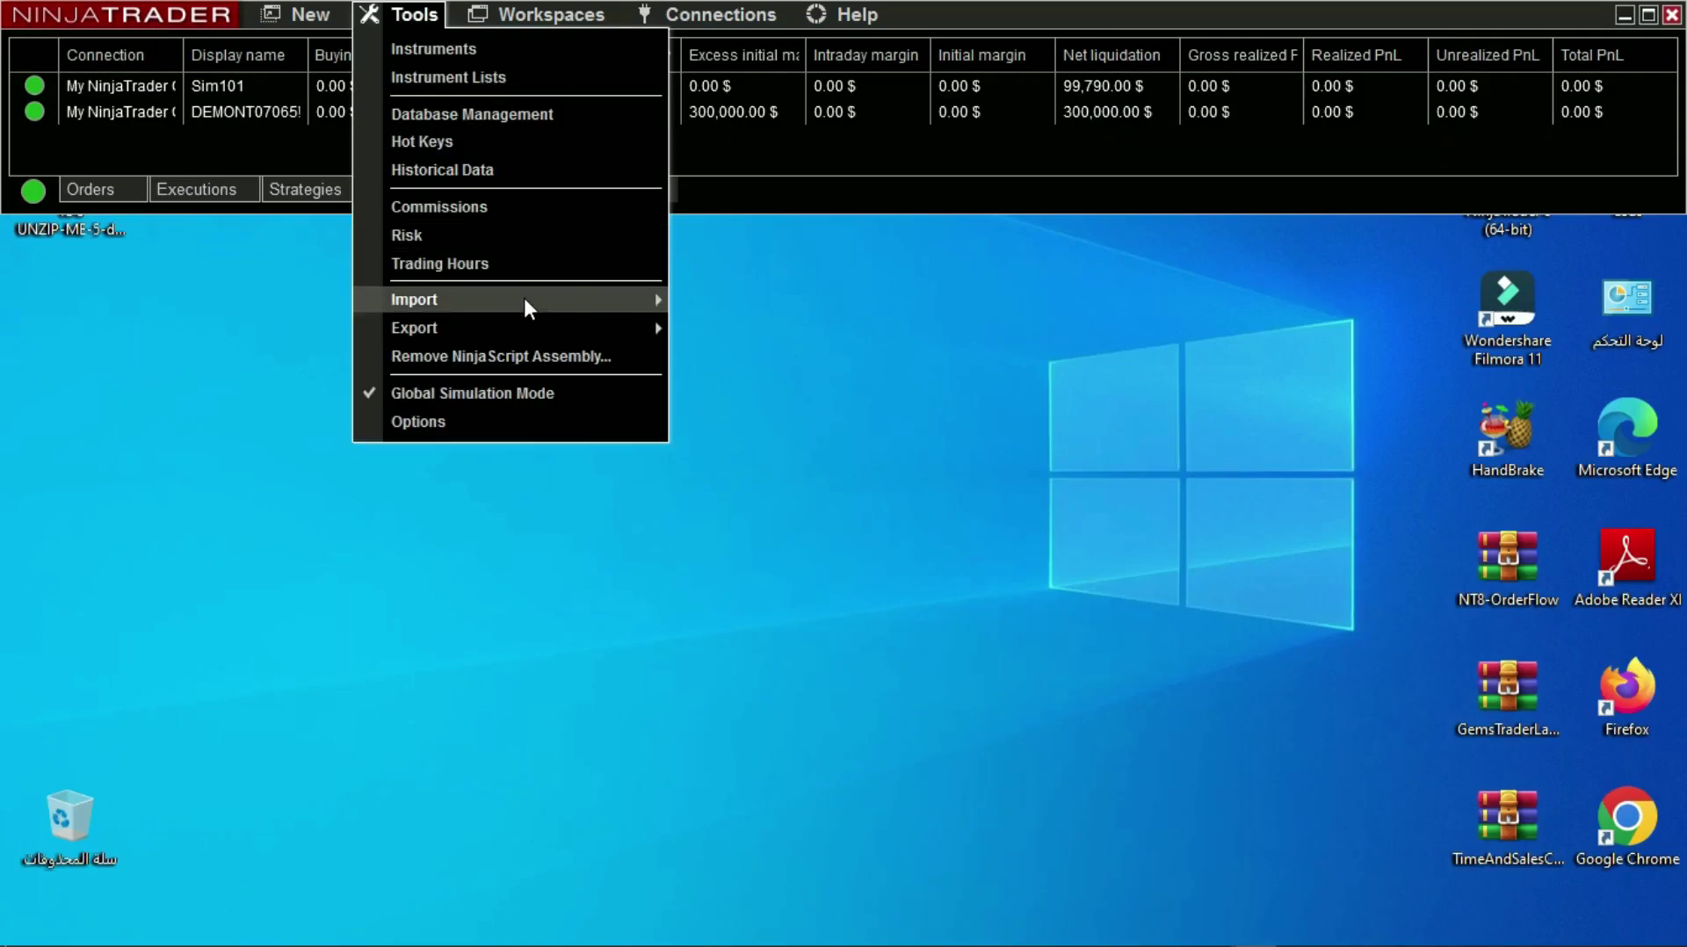
mouse_move(526, 296)
click(761, 372)
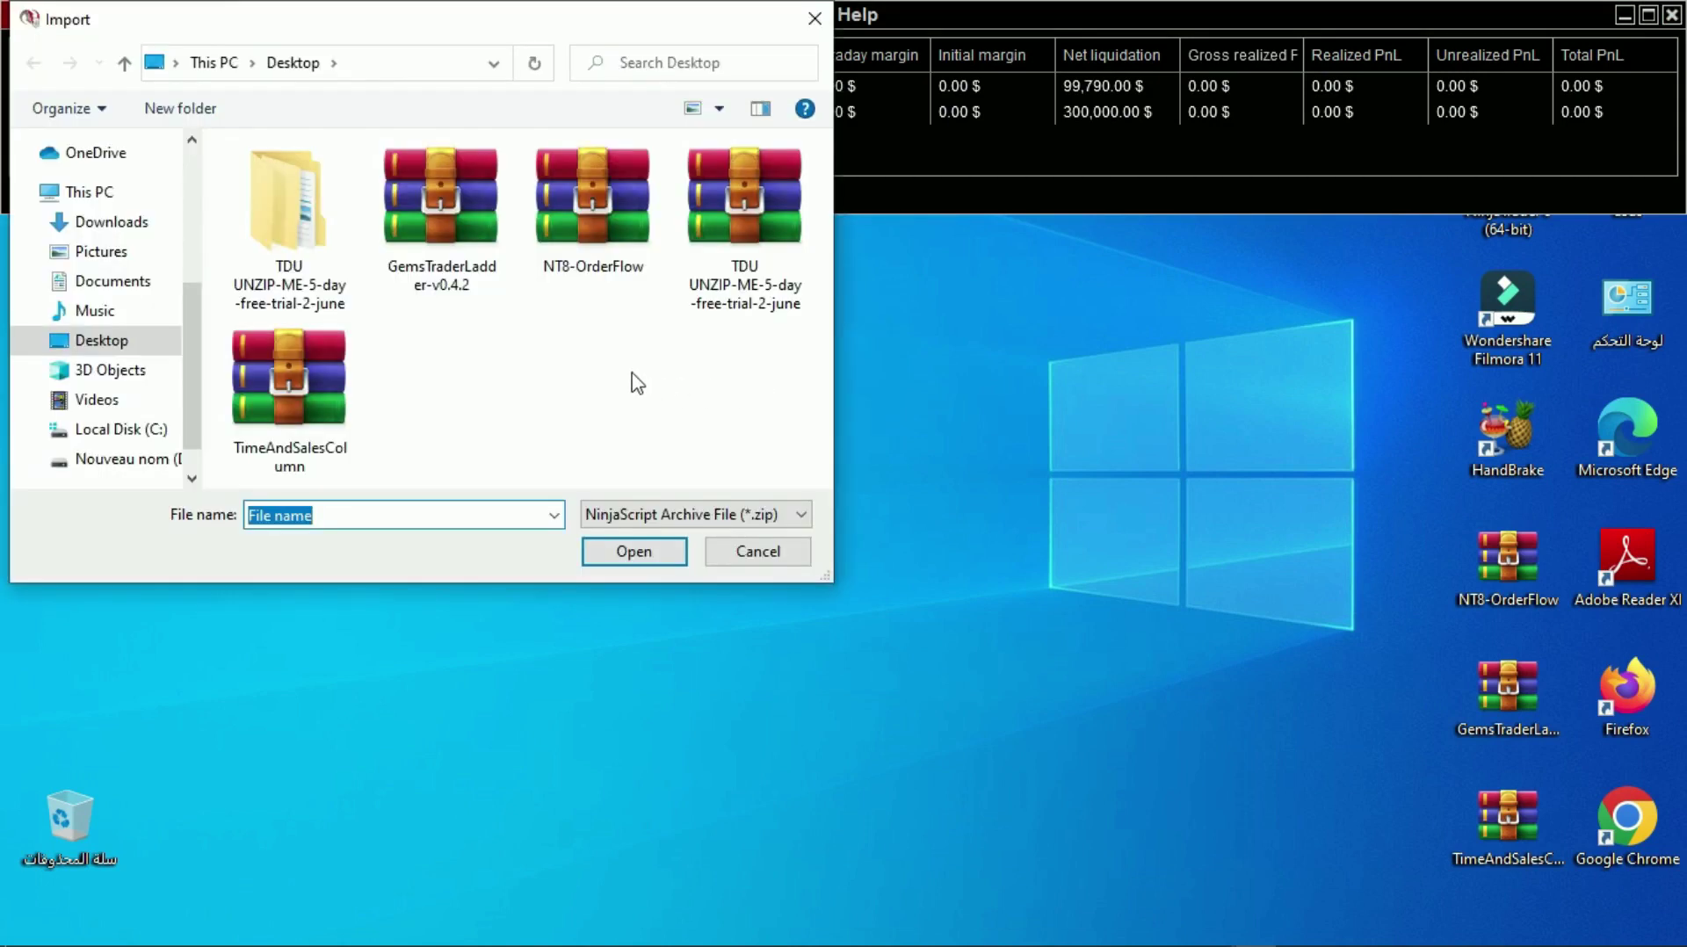
click(441, 211)
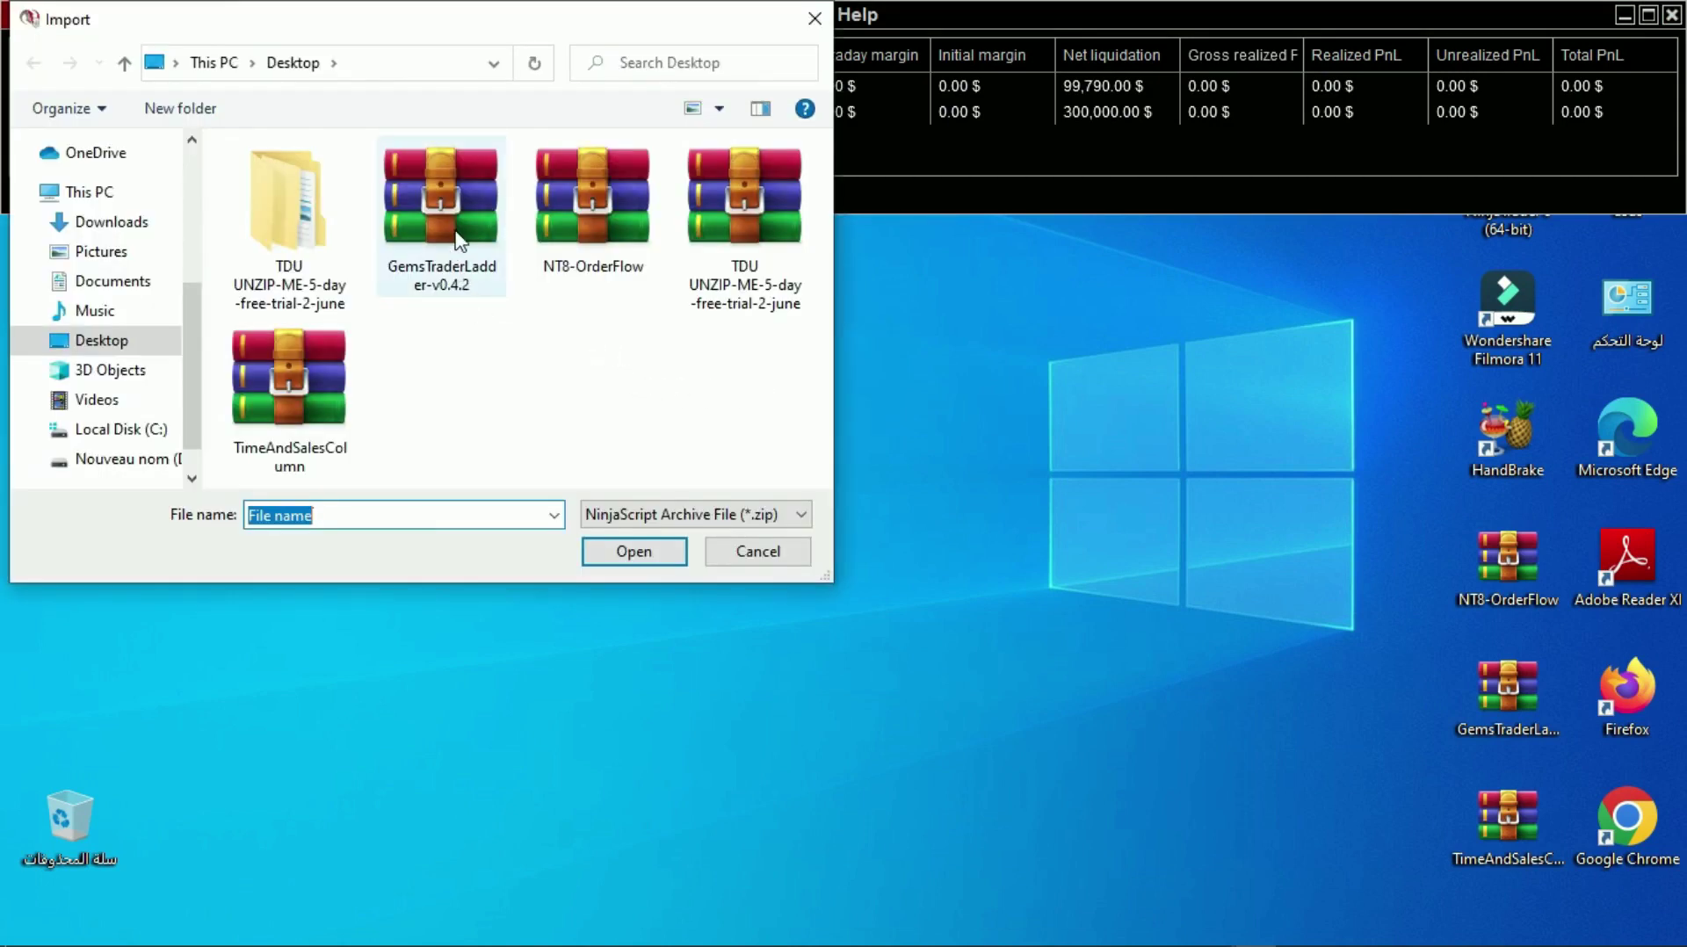
click(634, 551)
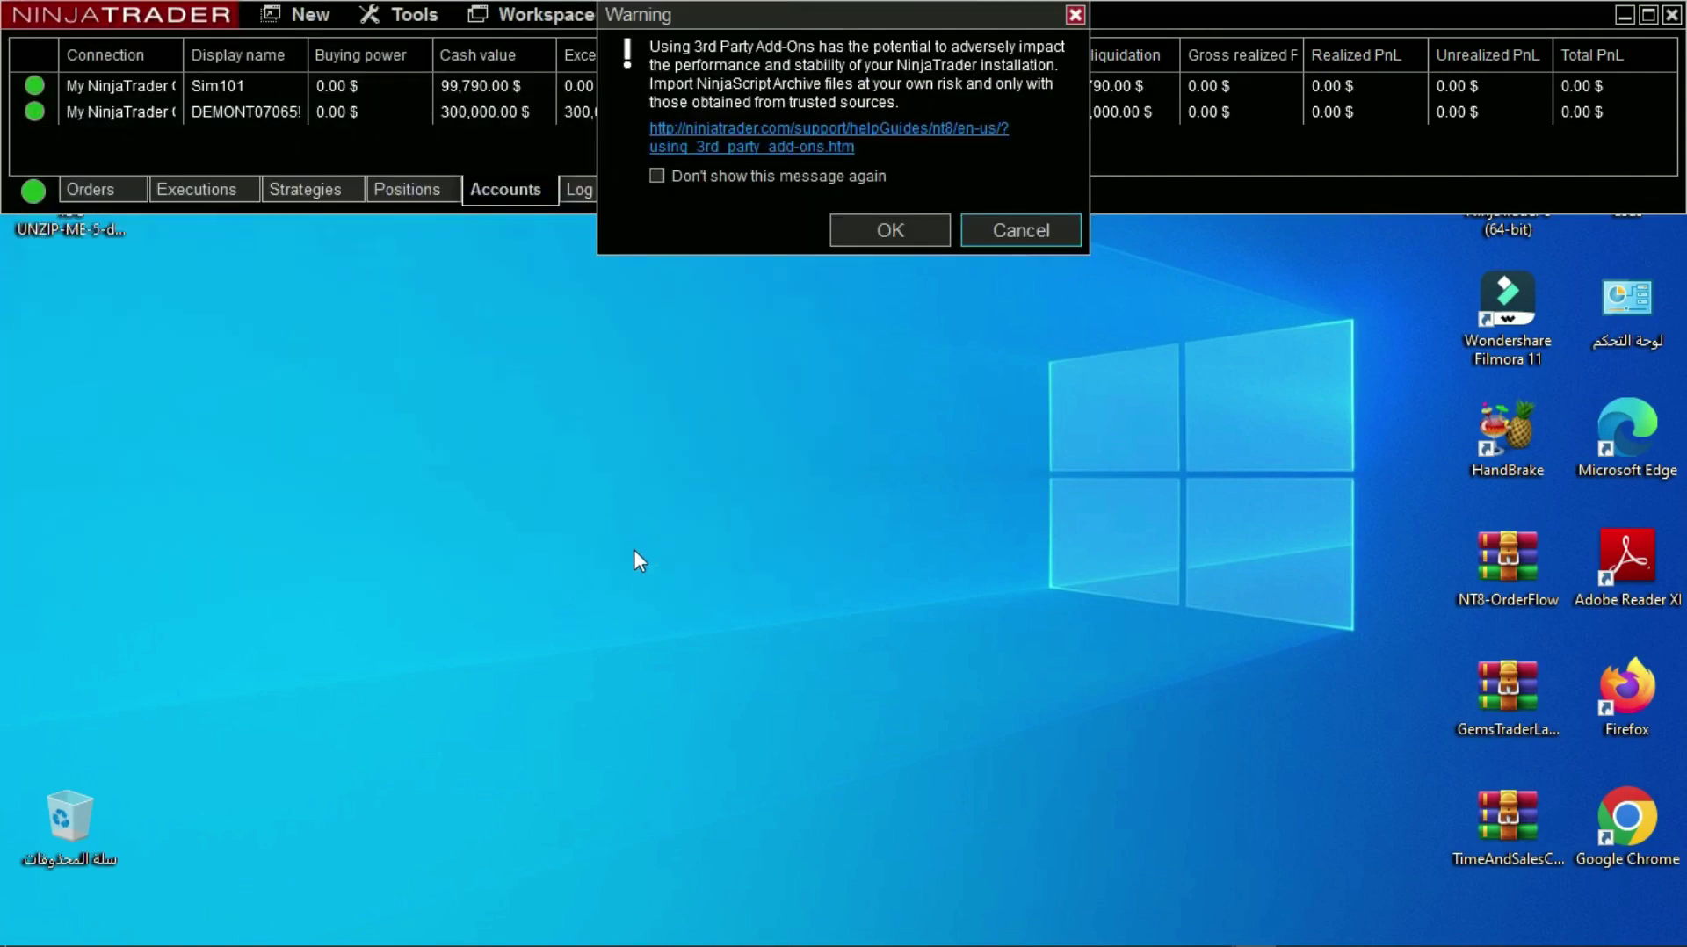
click(885, 232)
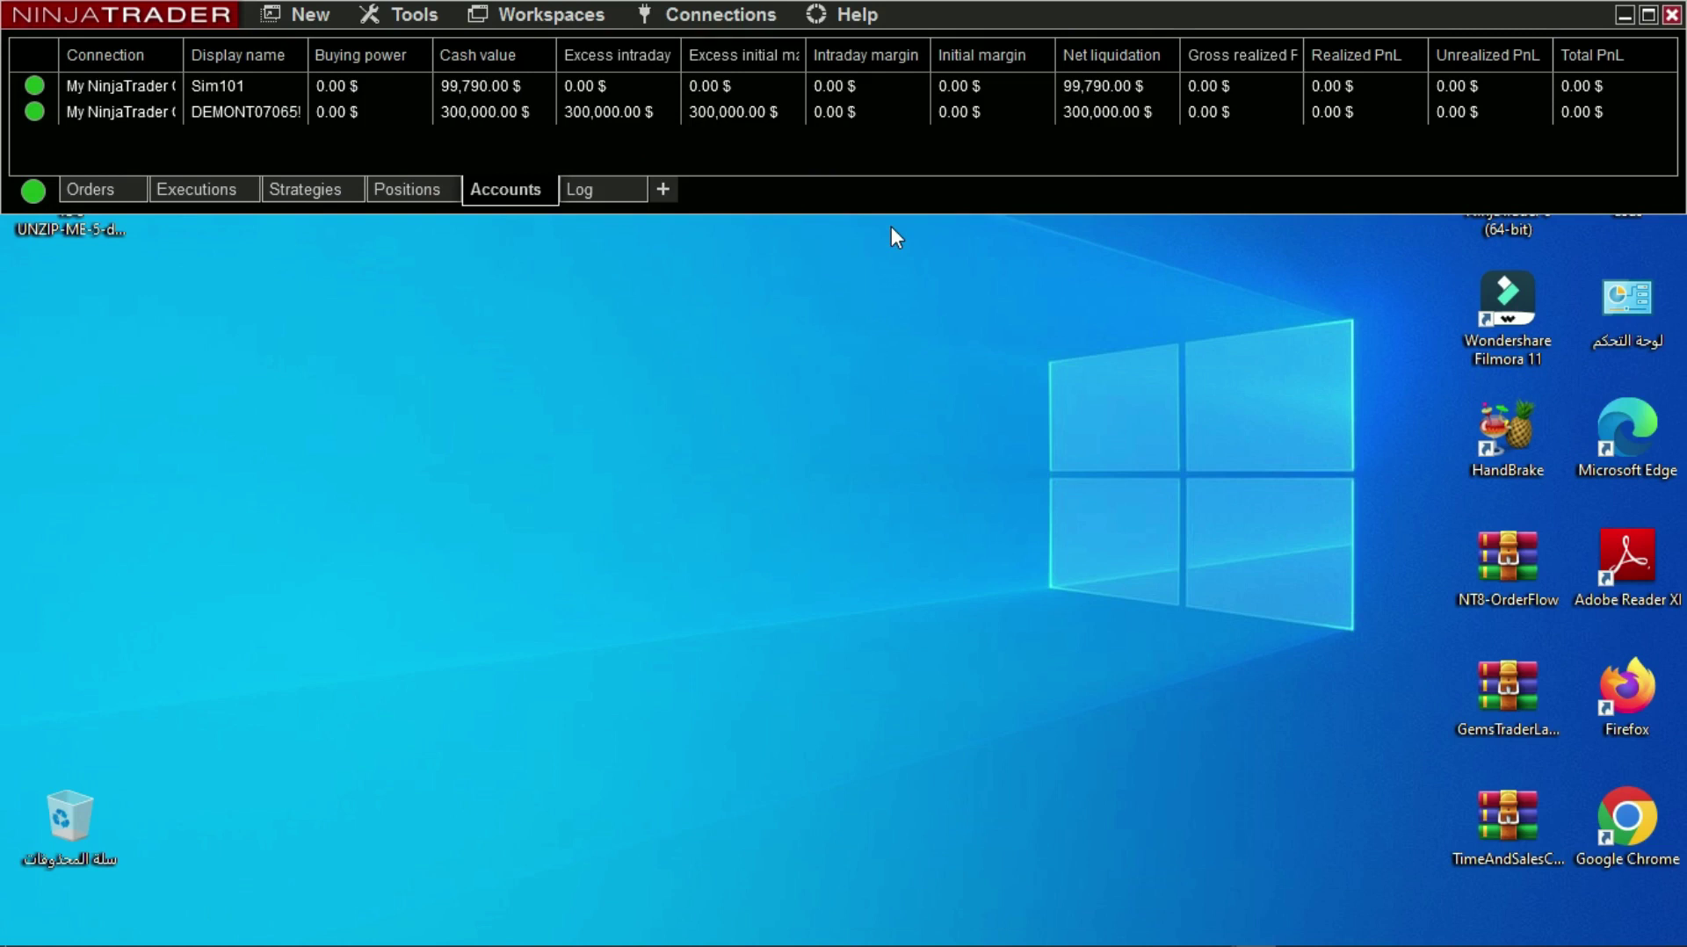
click(1016, 516)
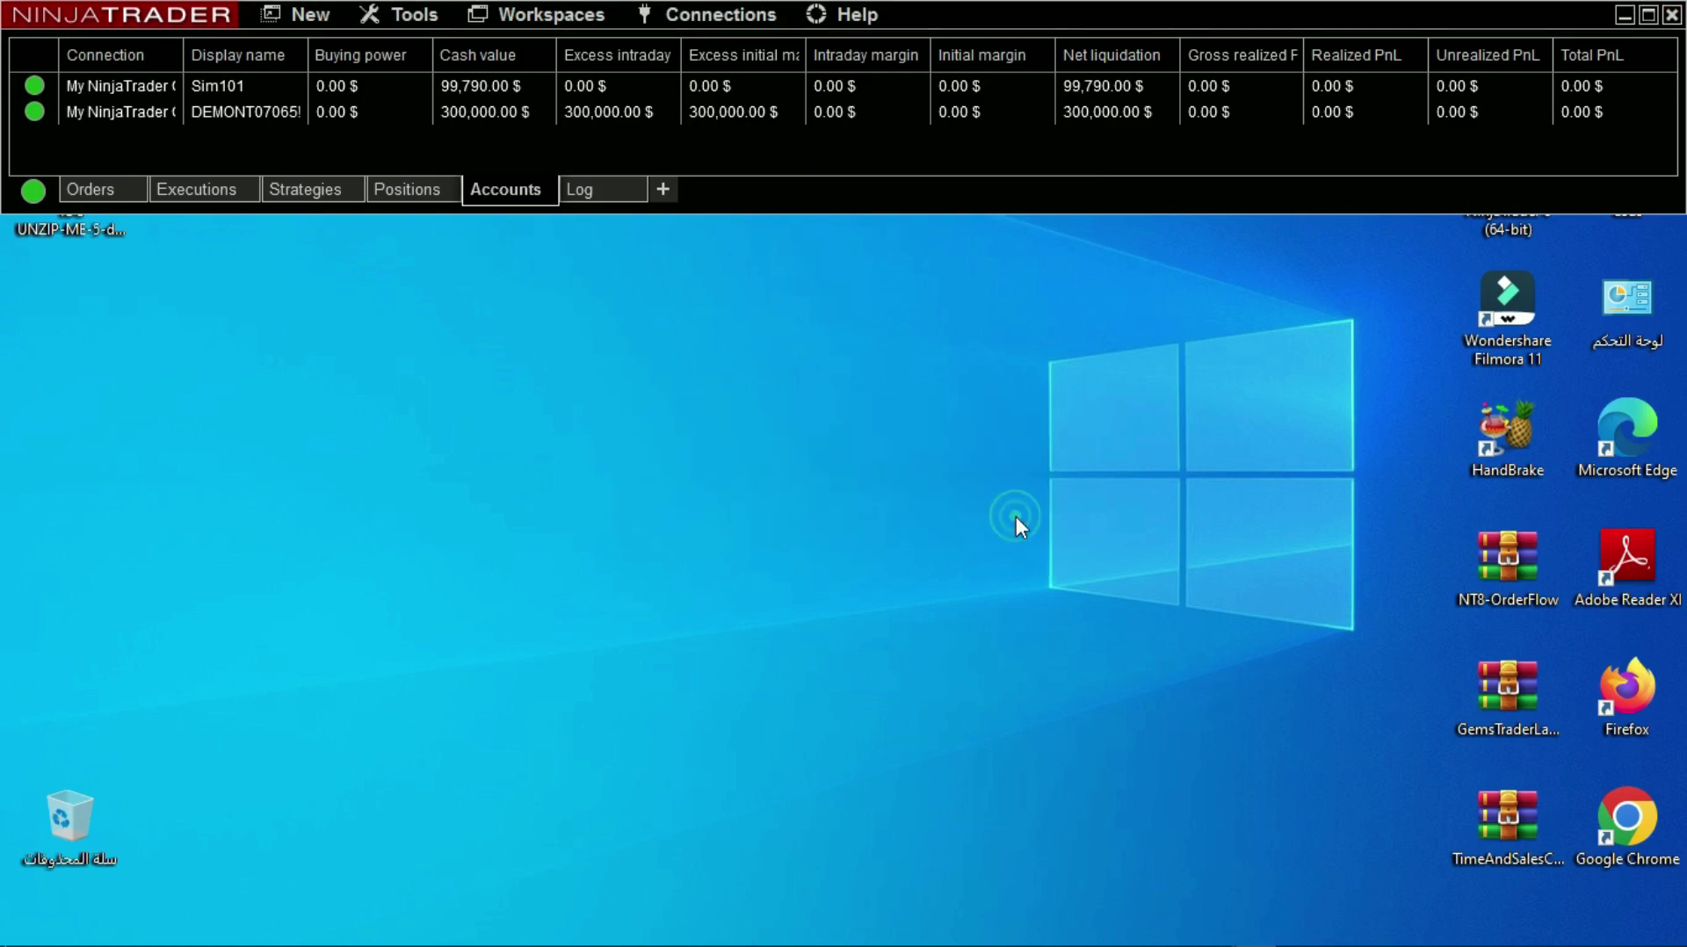
Import the TimeAndSalesColumn archive from the Desktop as a NinjaScript add-on, accepting the third-party warning and opting not to show it again.
click(423, 22)
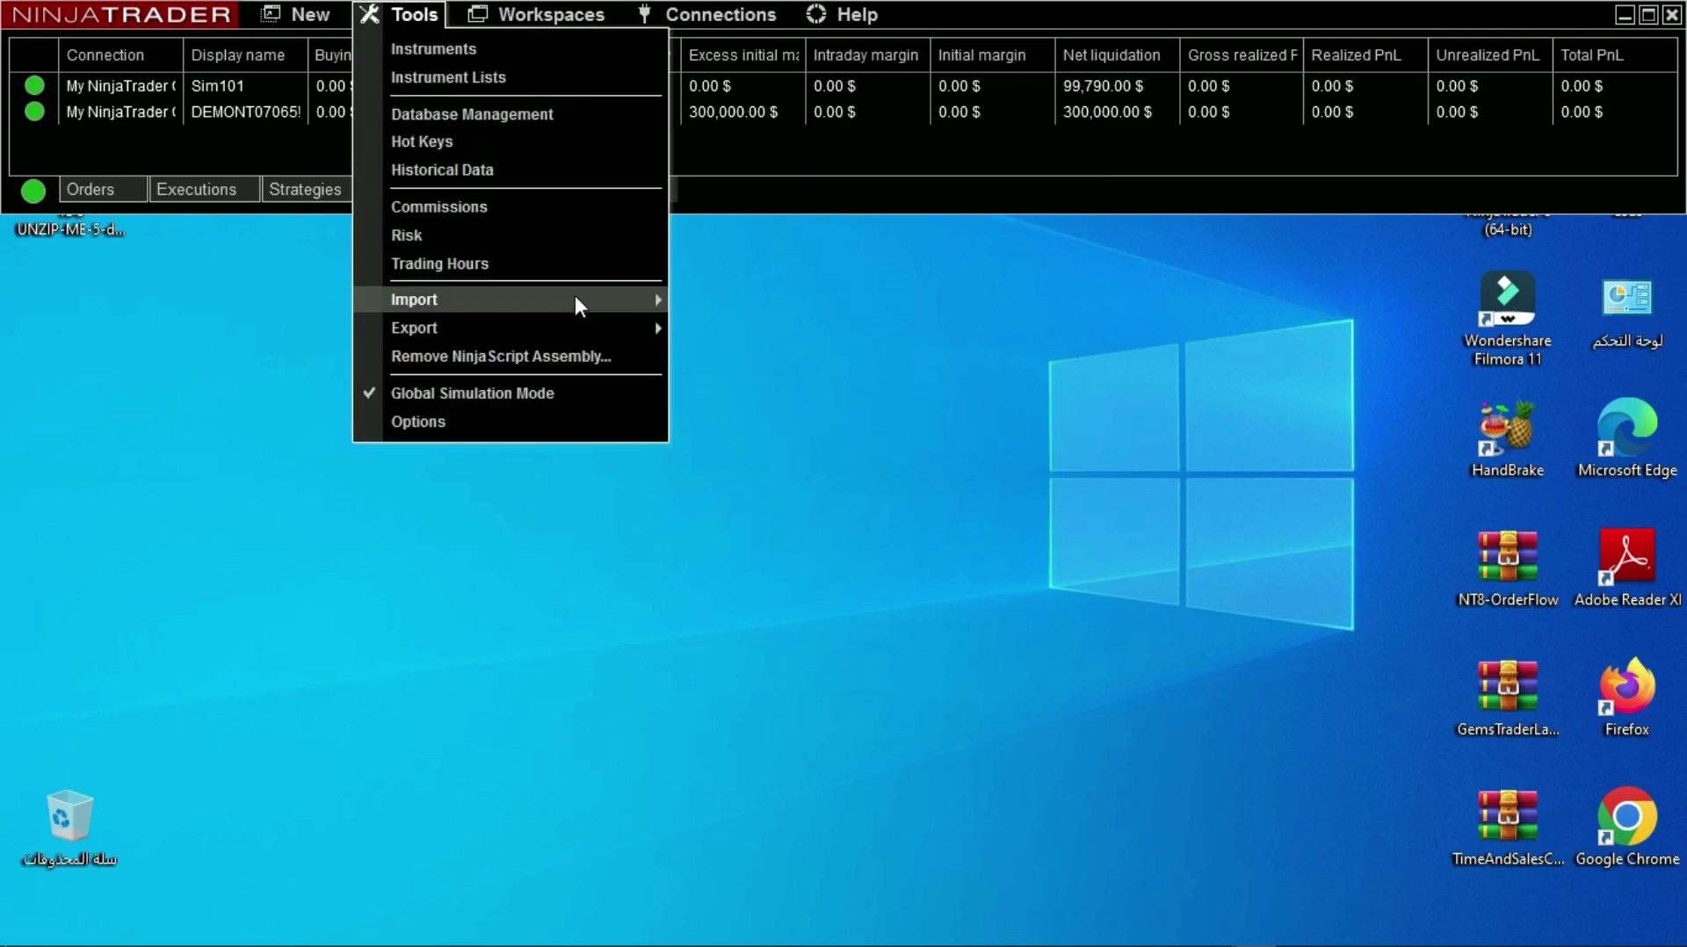
mouse_move(612, 293)
click(786, 399)
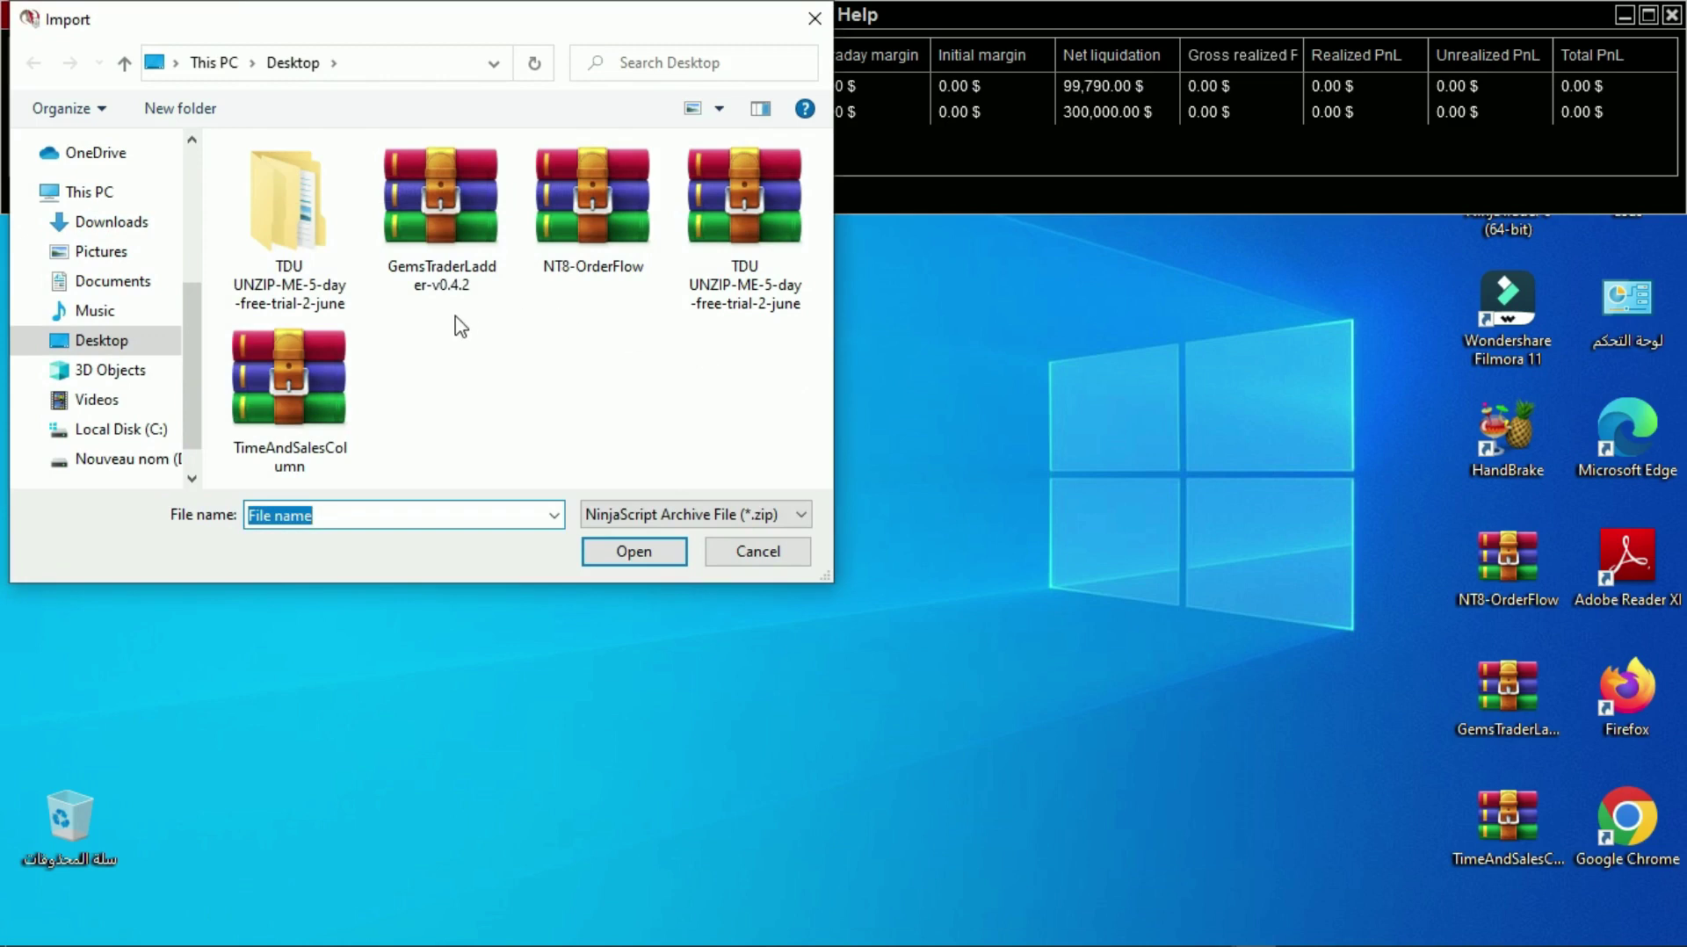
click(291, 387)
click(658, 554)
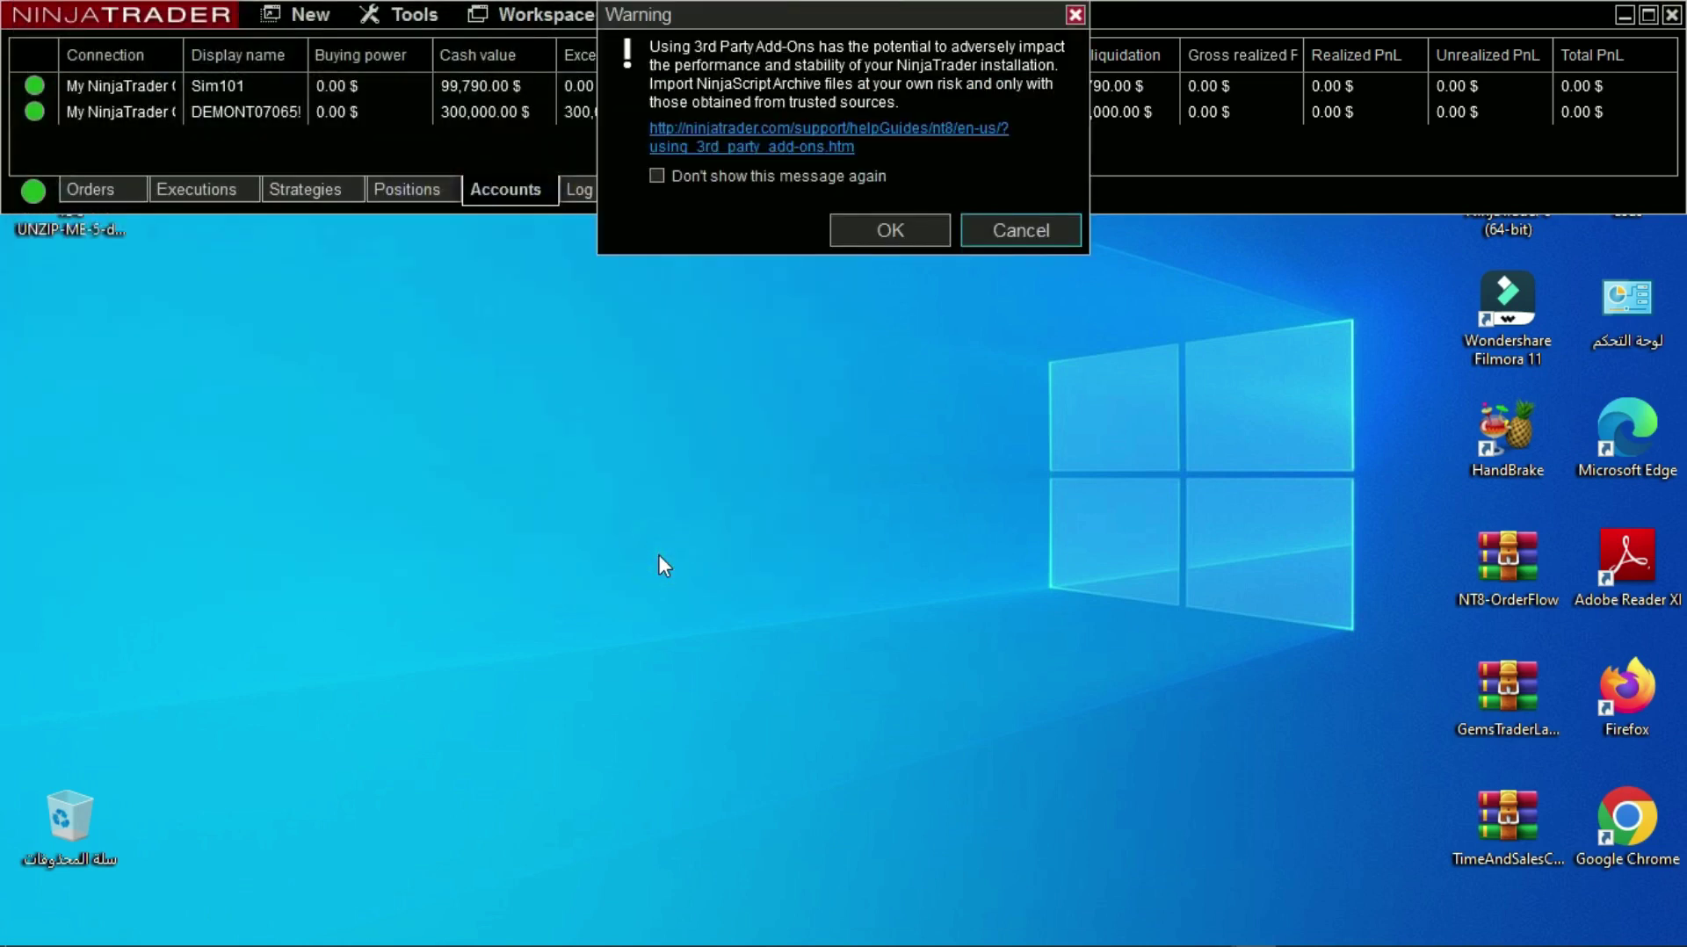
click(657, 176)
click(880, 234)
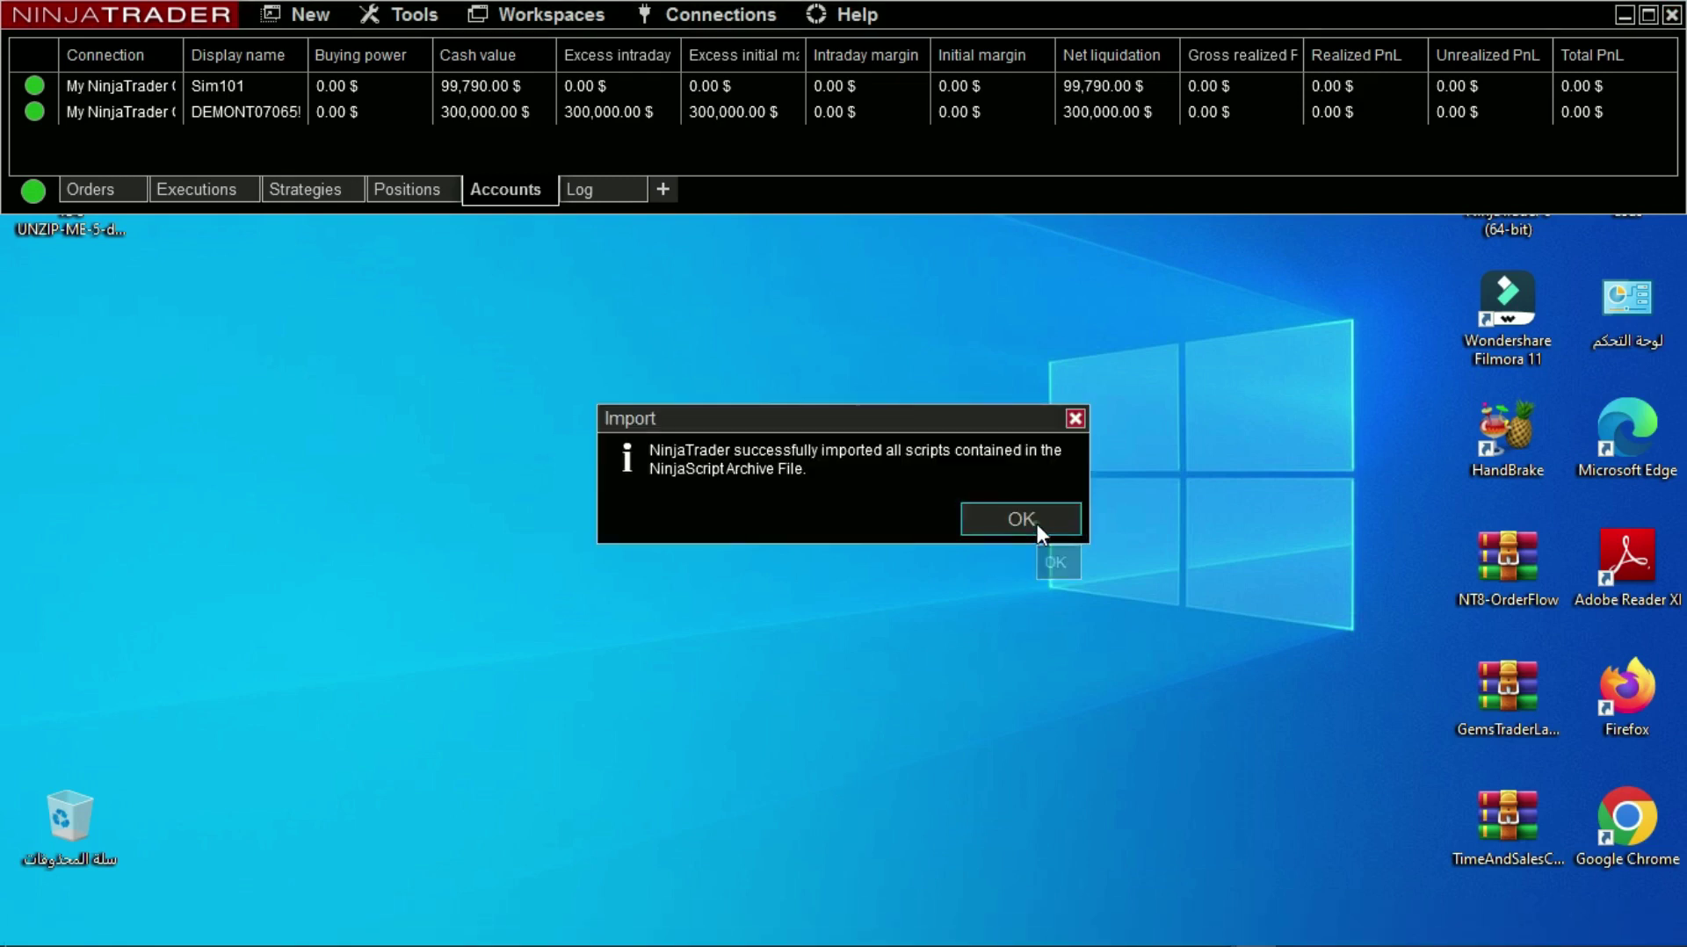
click(1036, 524)
Bring up the NQ 03-23 chart and add the Price line indicator with its default settings.
mouse_move(1254, 929)
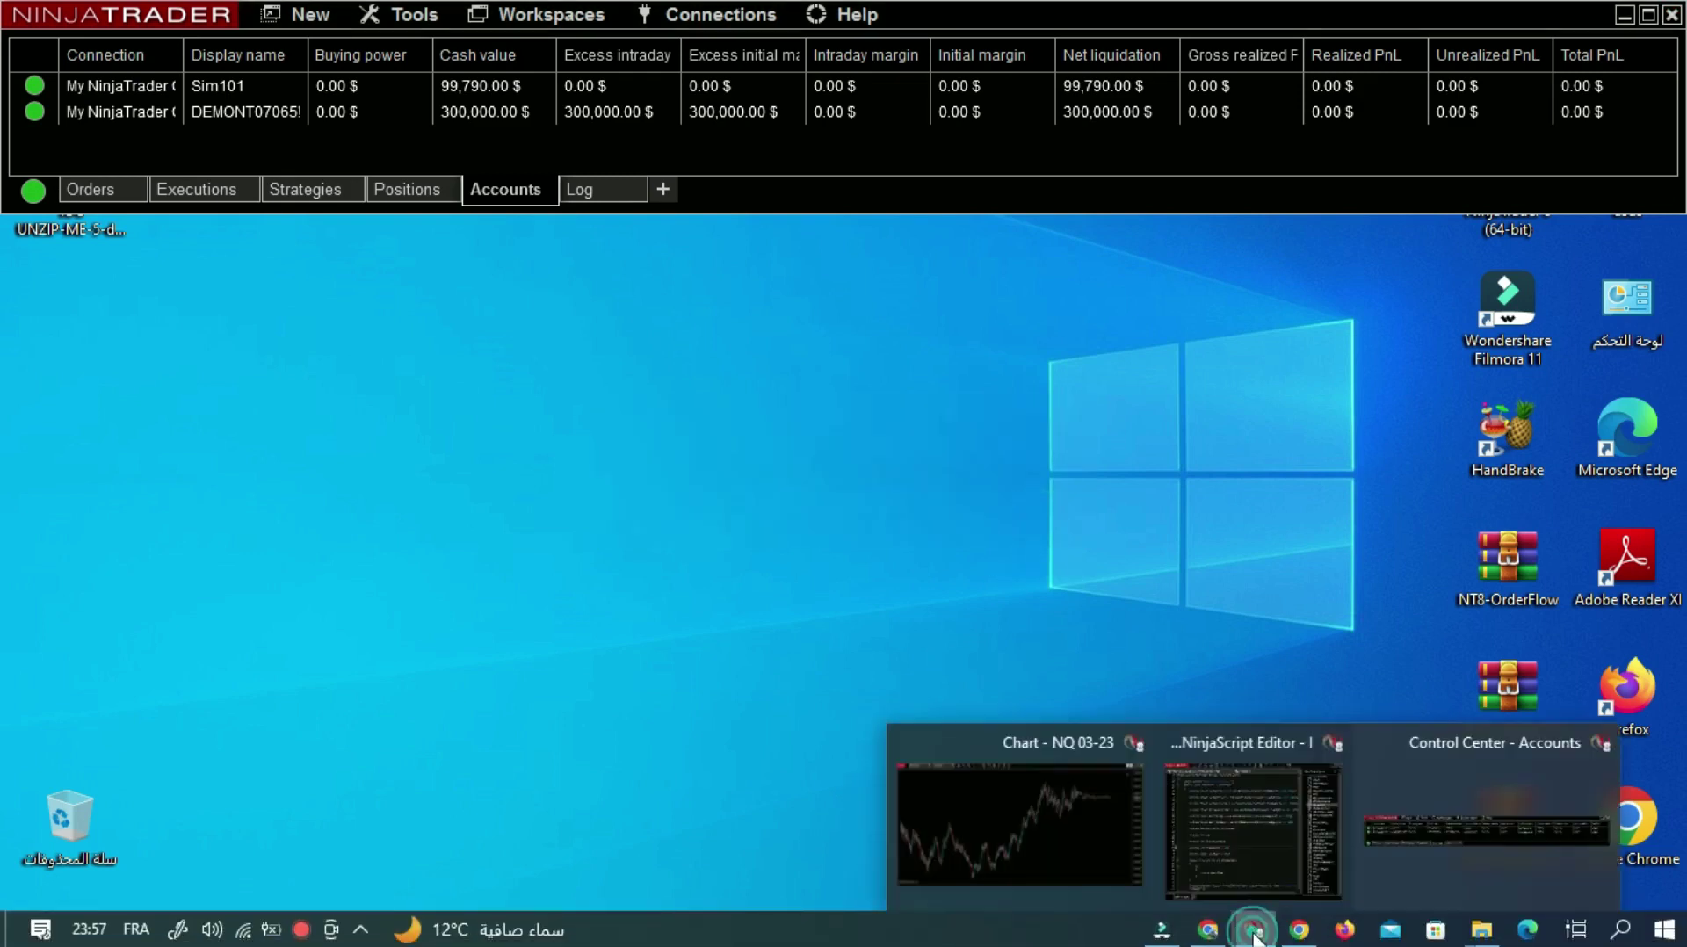
click(1058, 848)
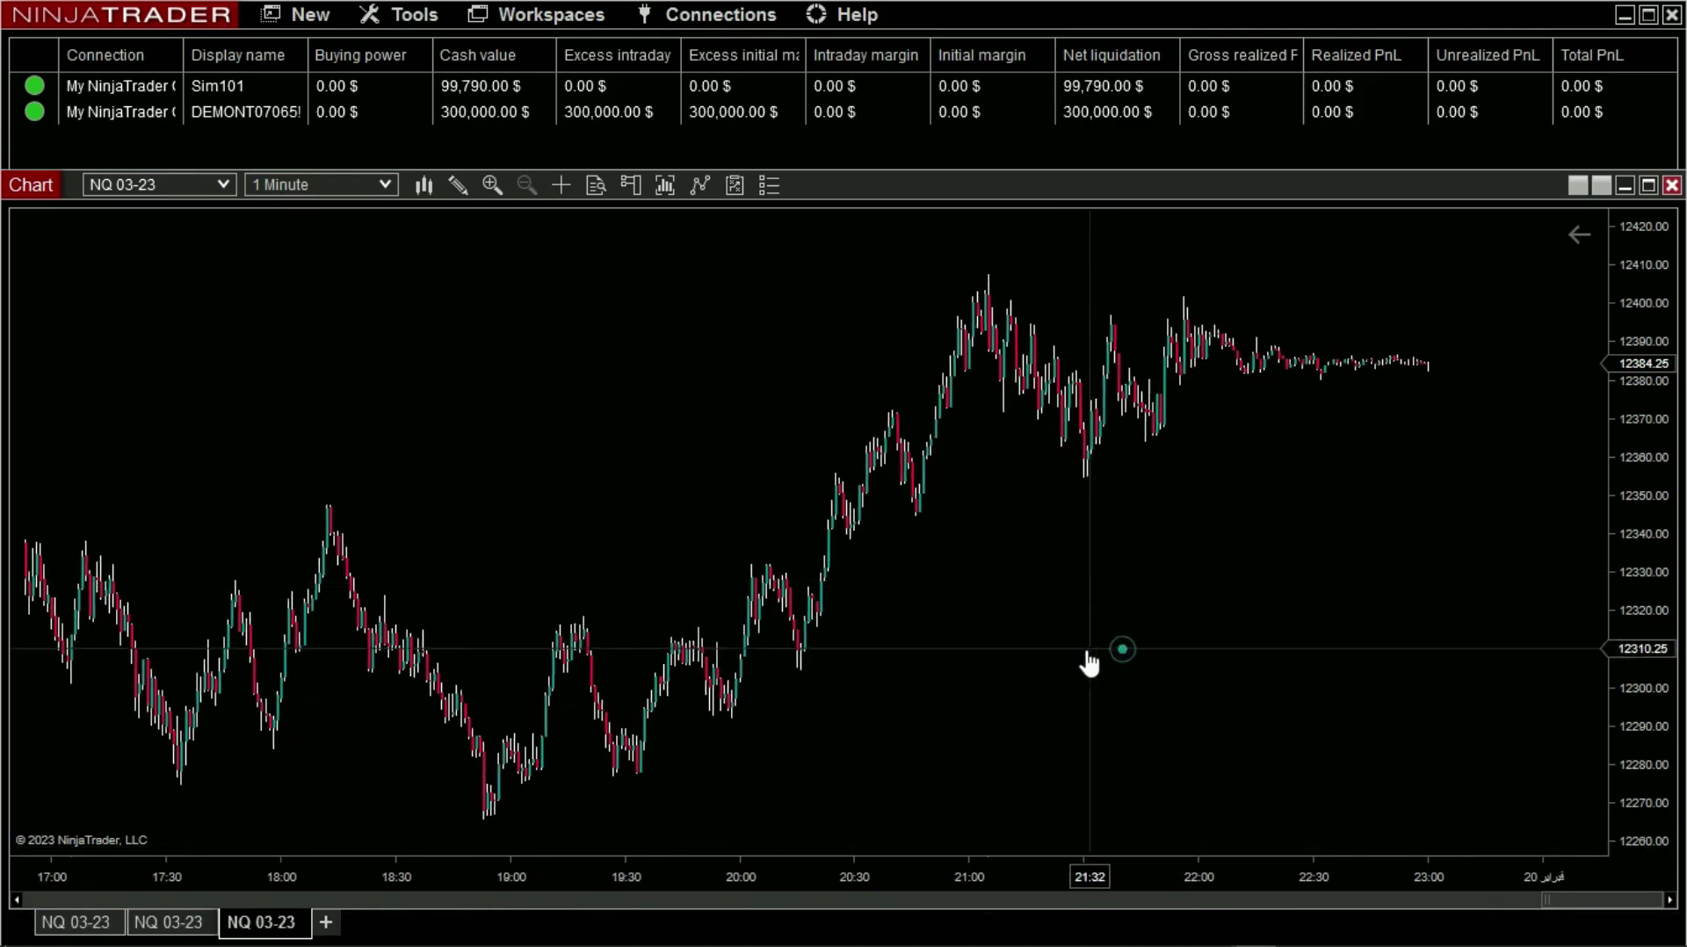
drag(1090, 652, 944, 656)
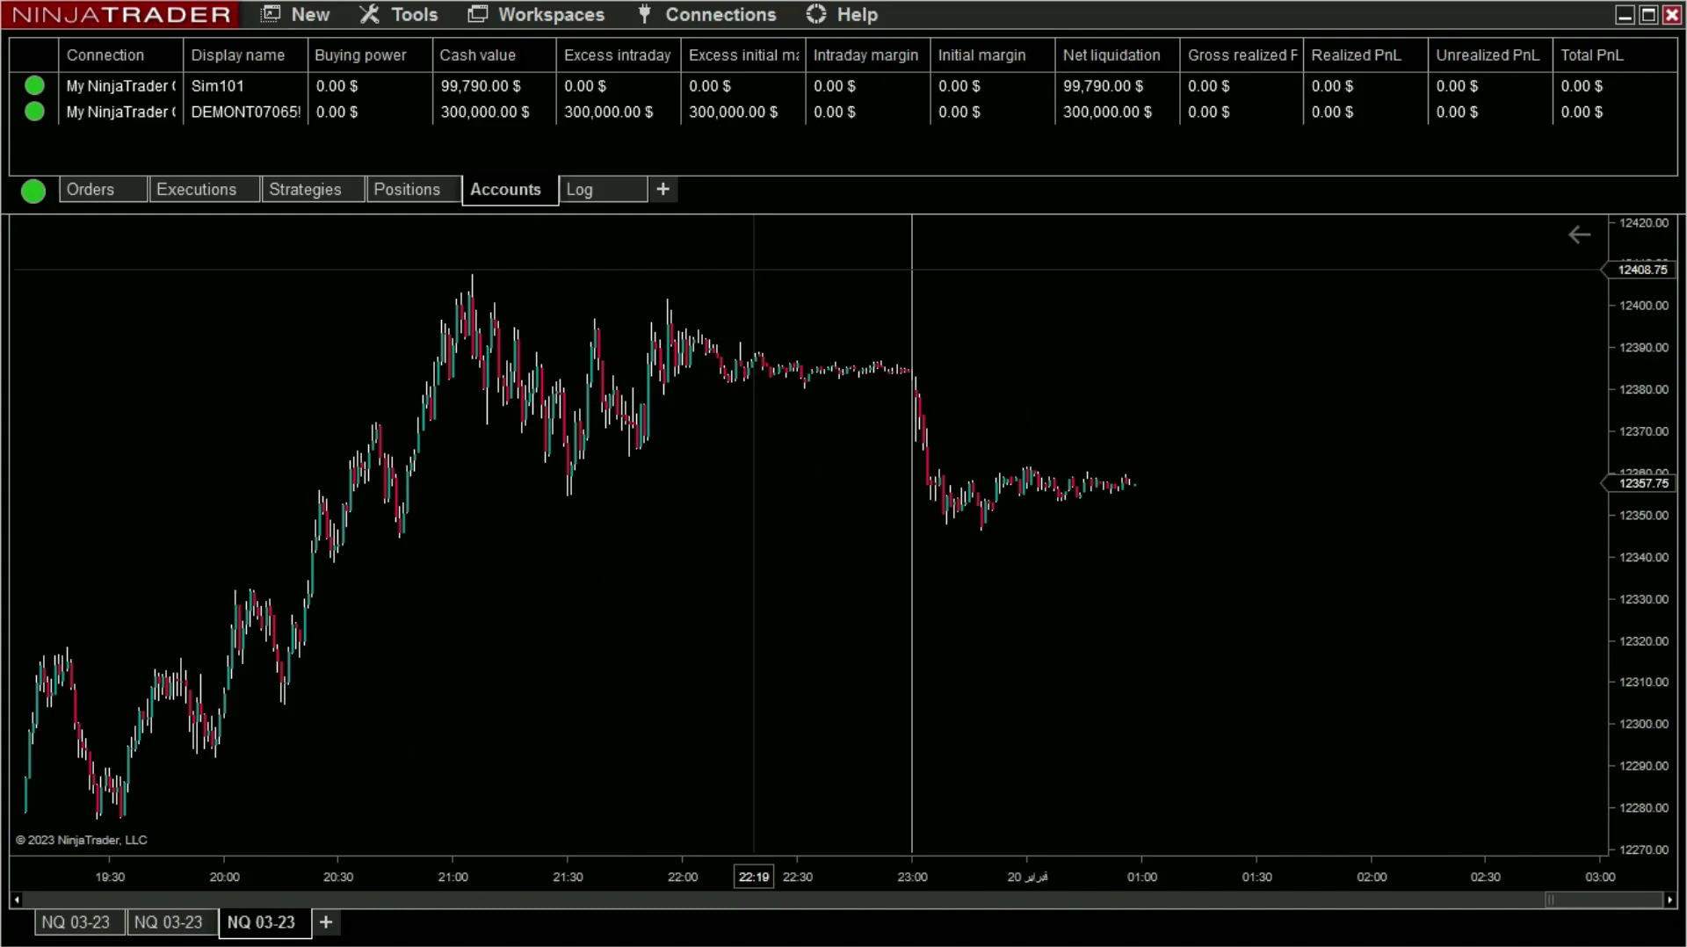
click(699, 185)
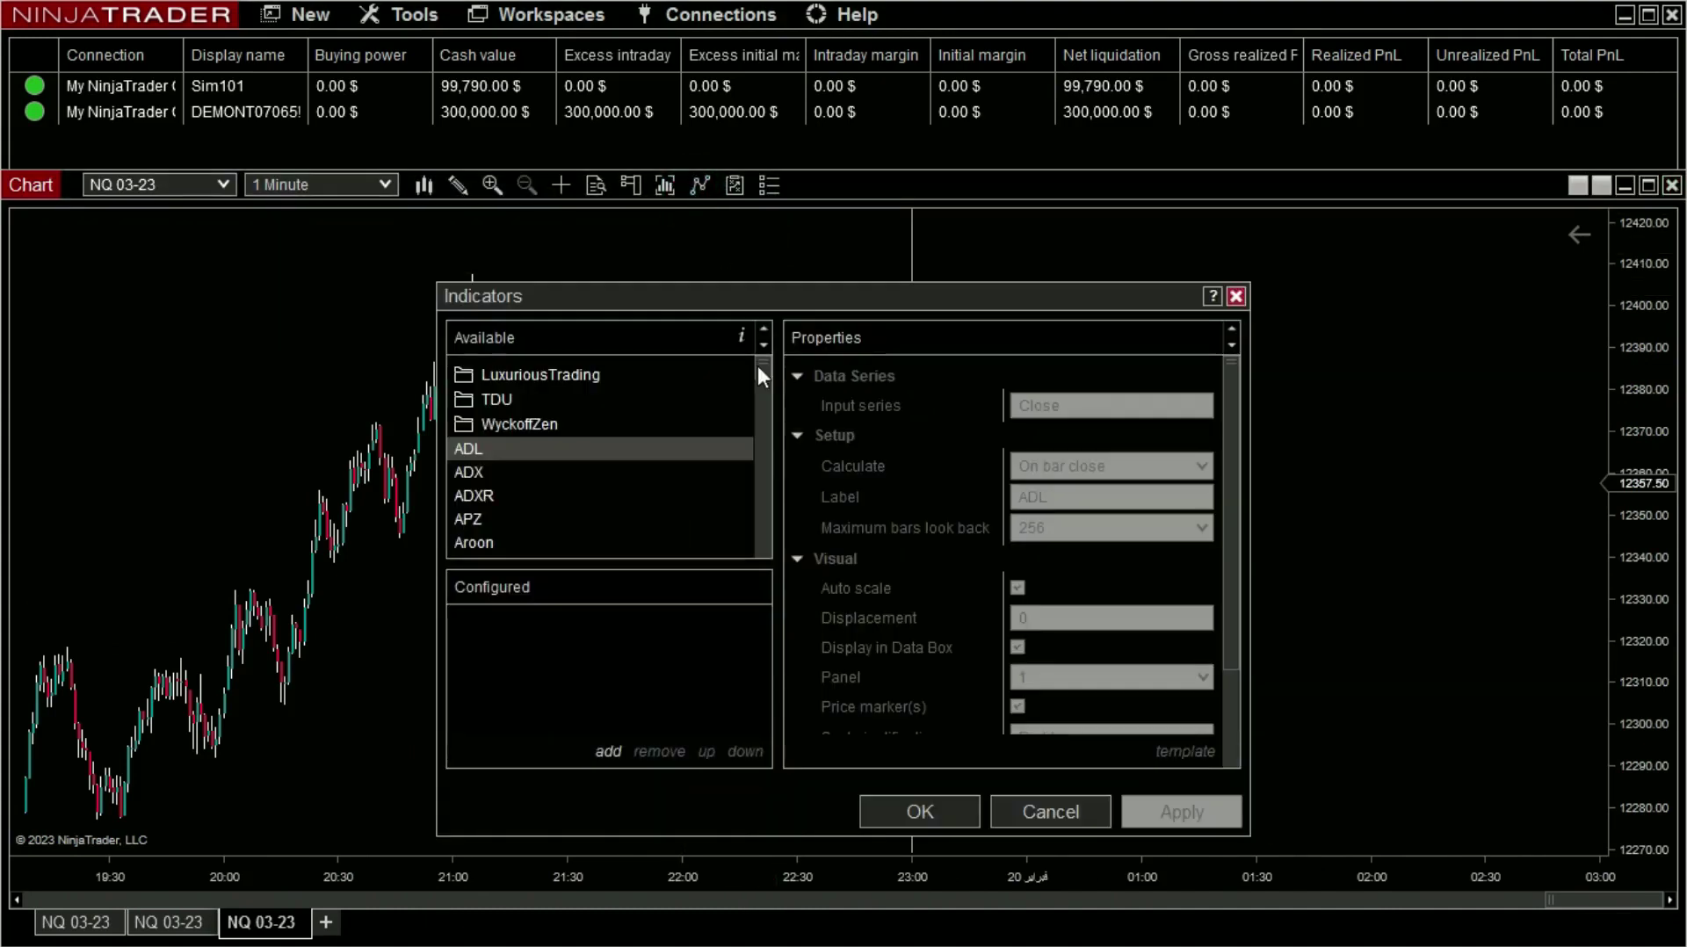
drag(766, 375, 768, 488)
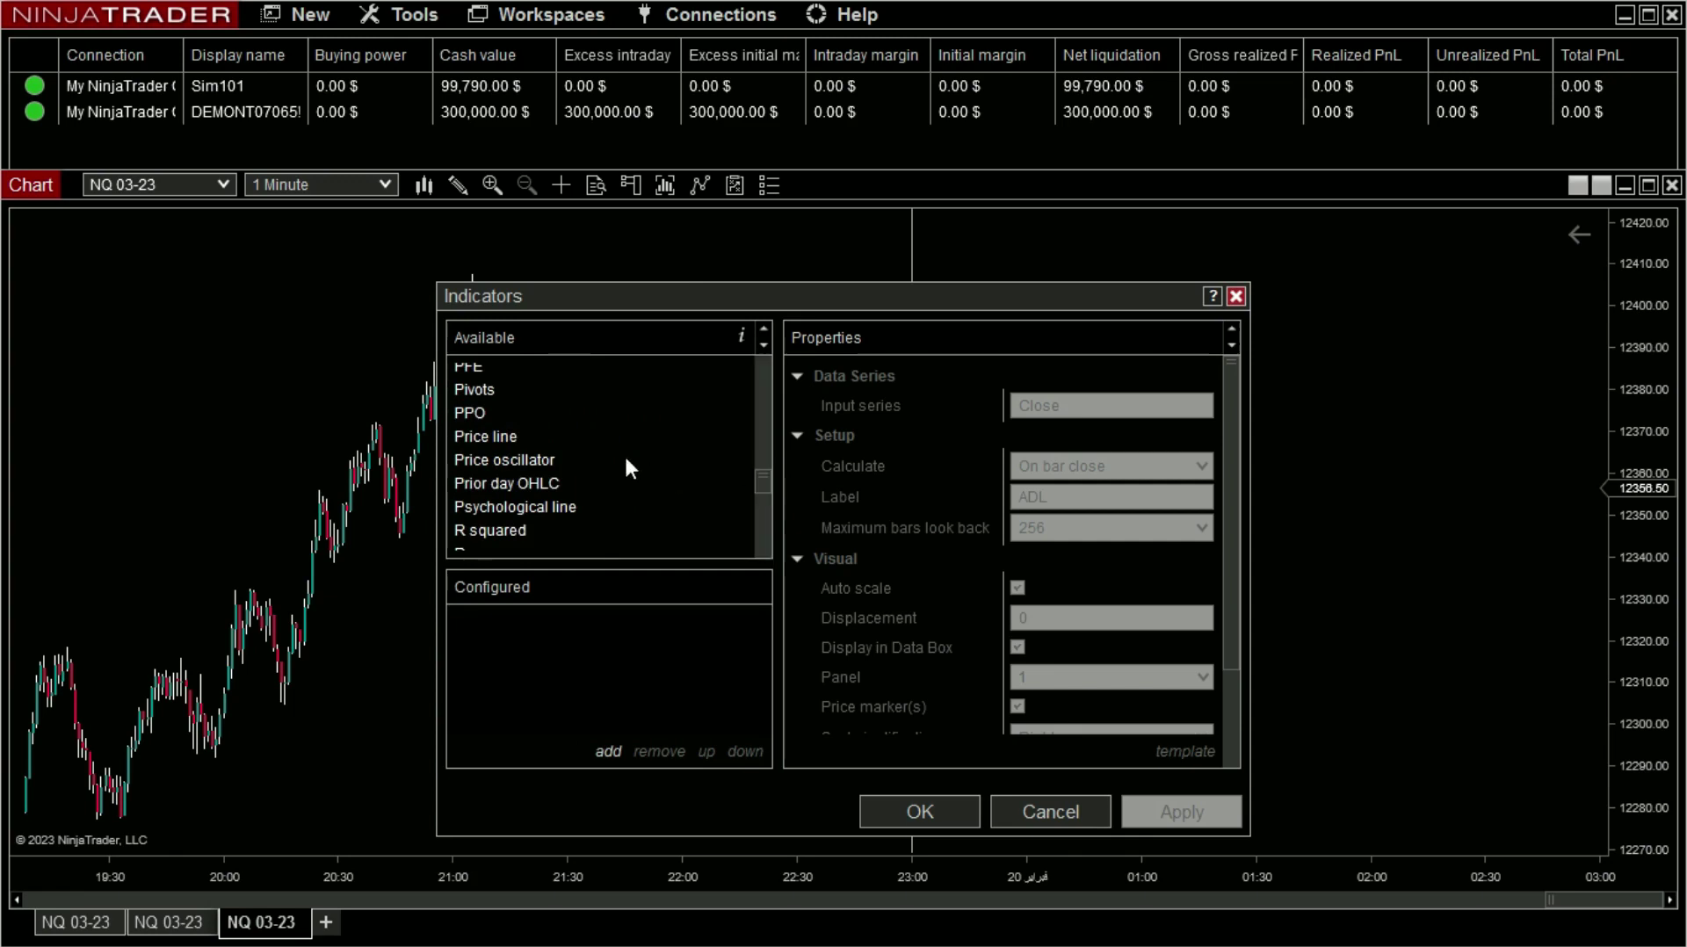
double_click(510, 436)
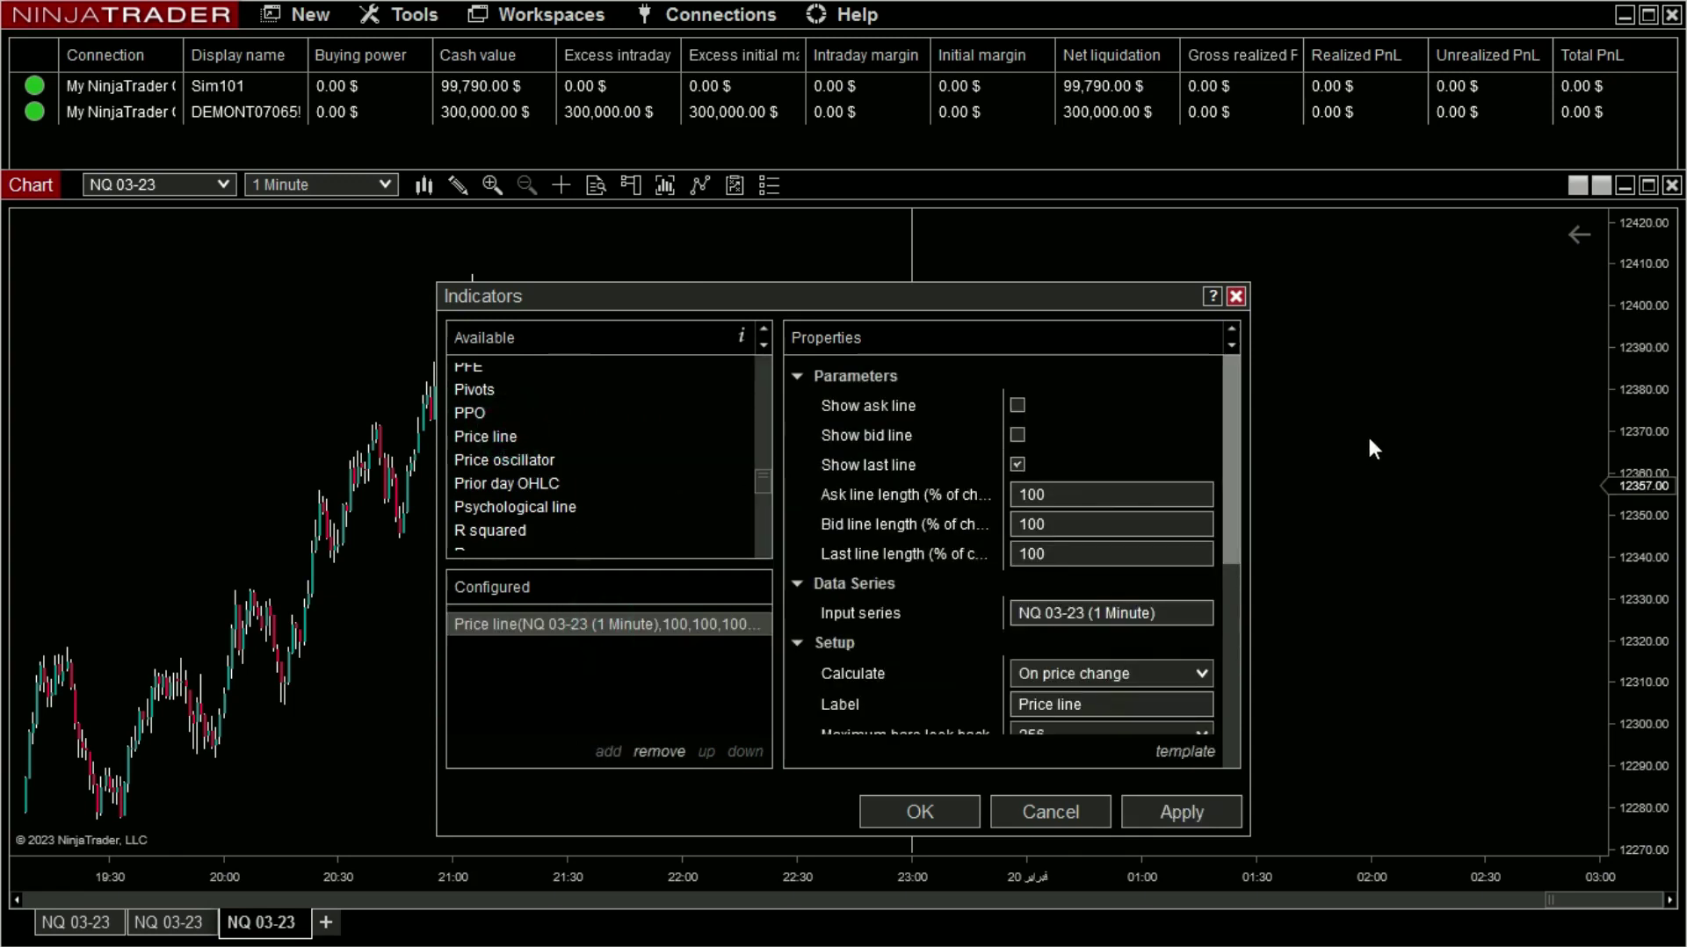
drag(1237, 451, 1247, 676)
click(1205, 805)
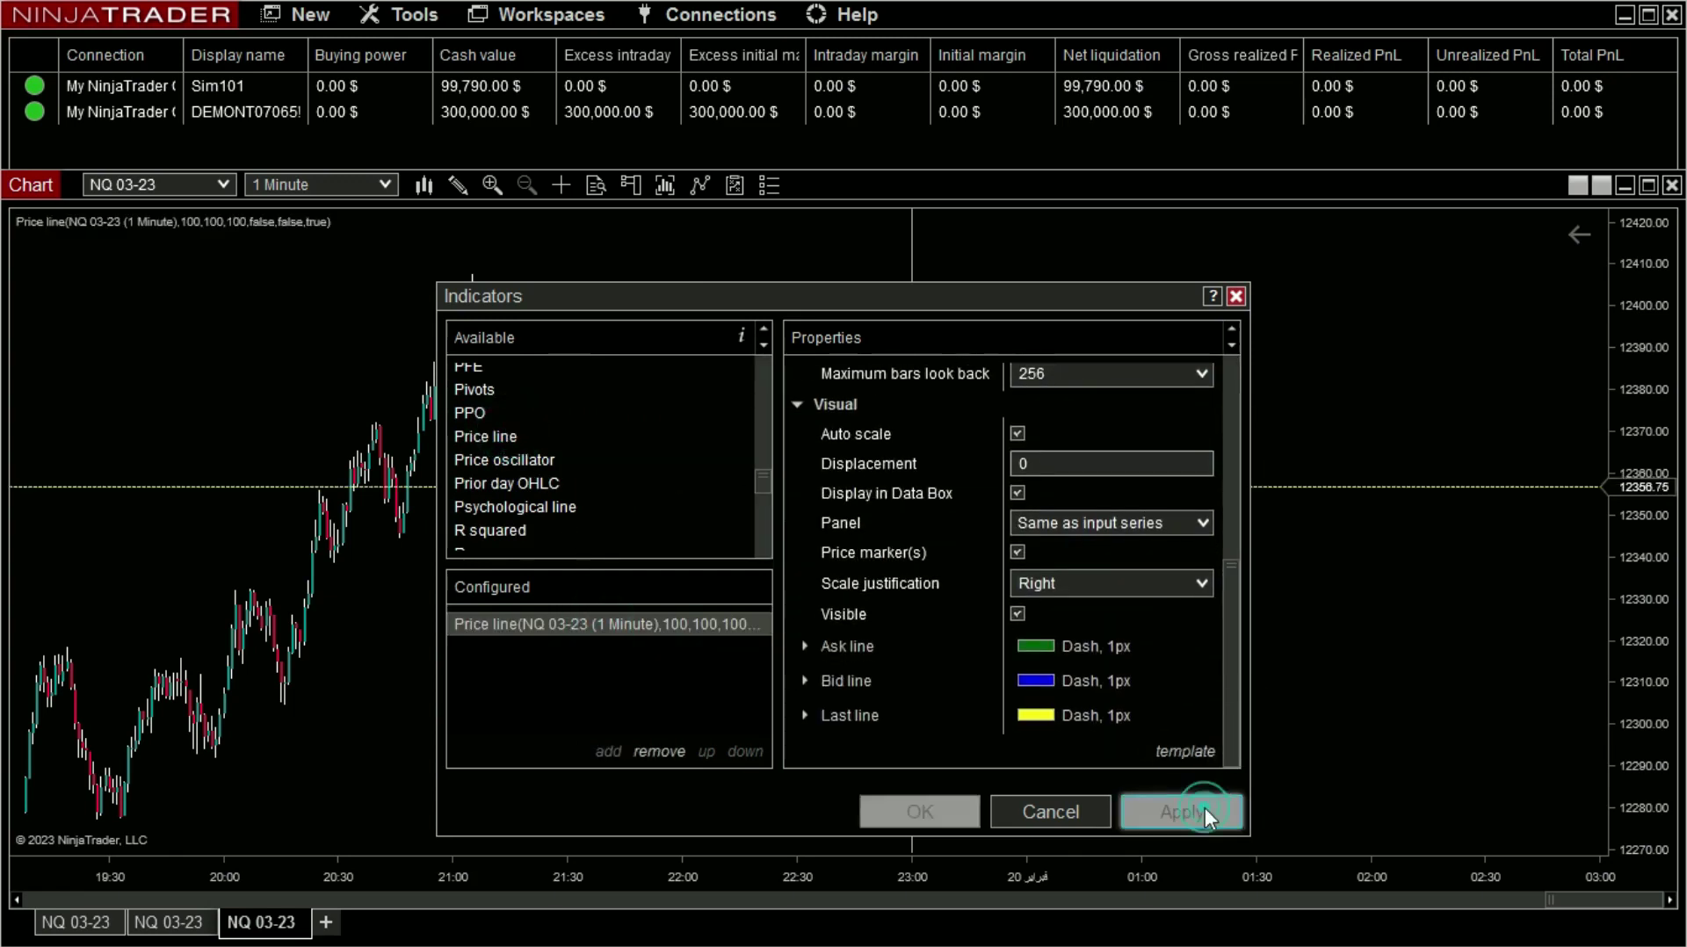
click(942, 804)
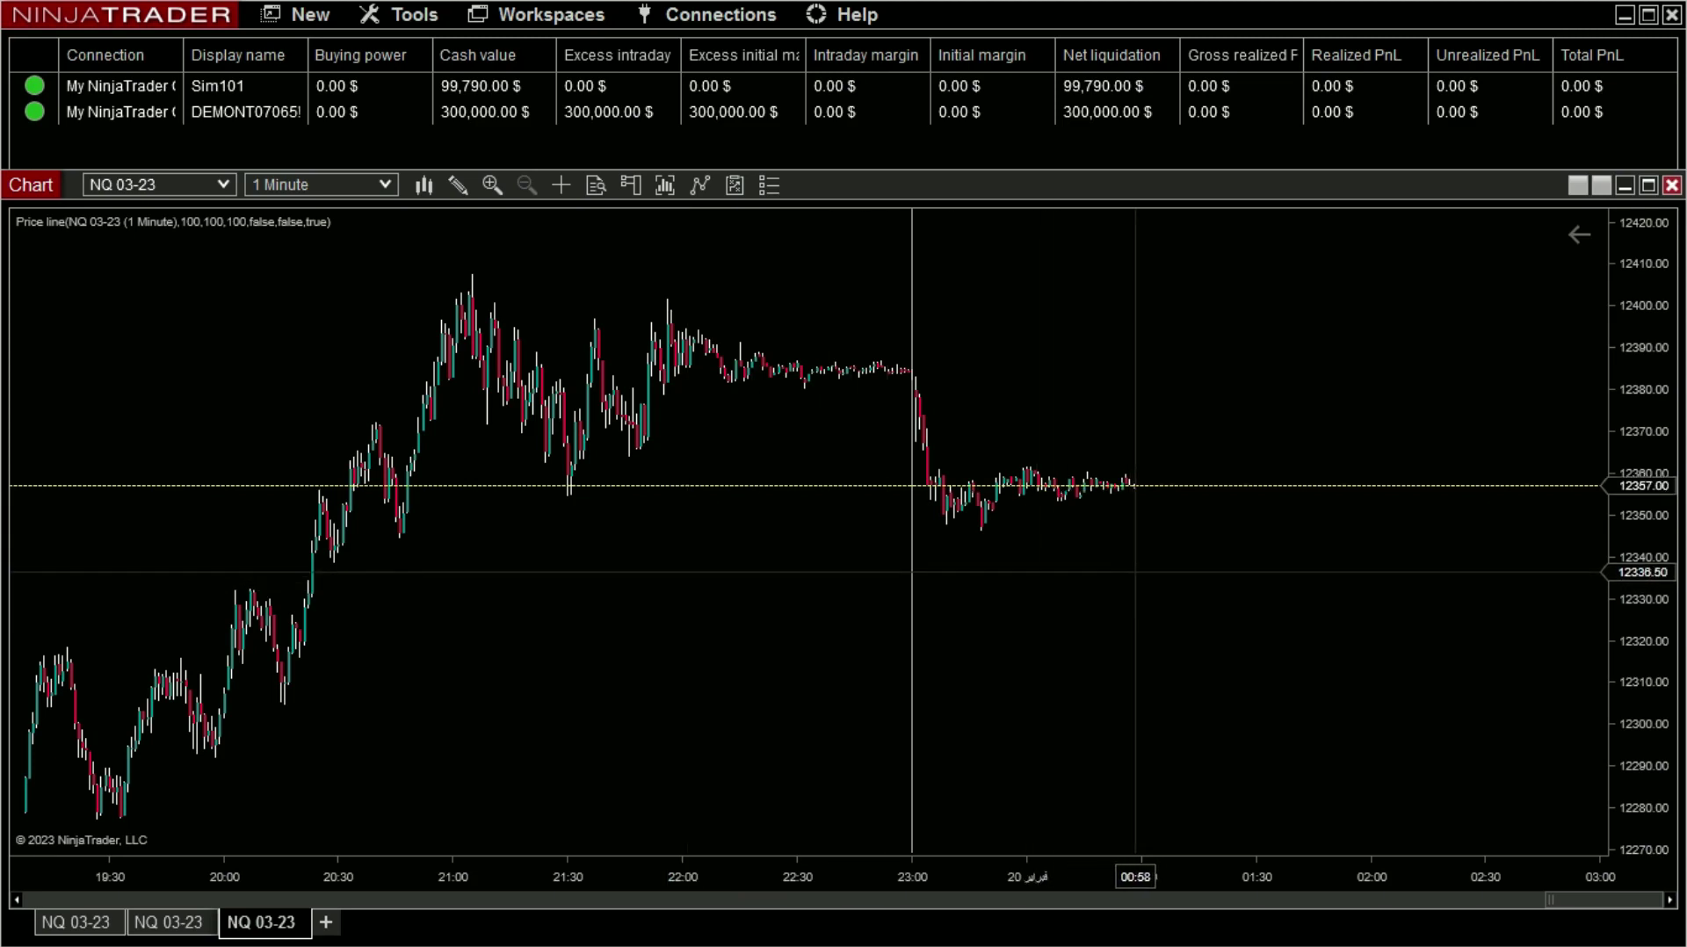
Open a new SuperDOM (Static) window from the Control Center.
click(302, 14)
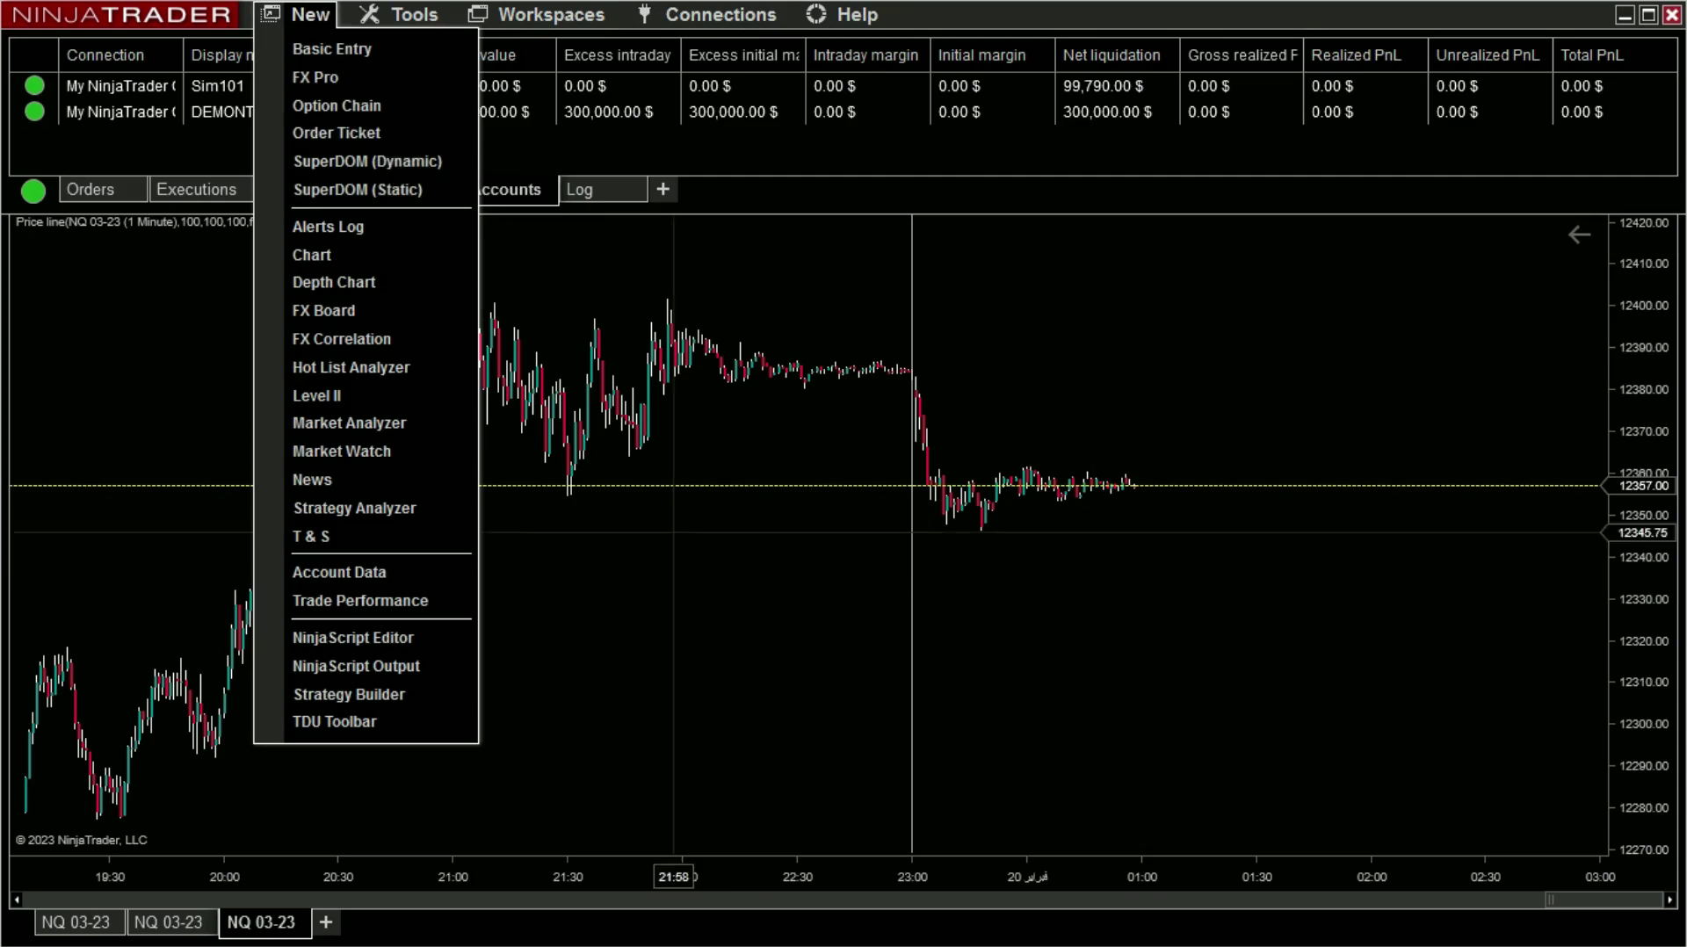
click(1129, 716)
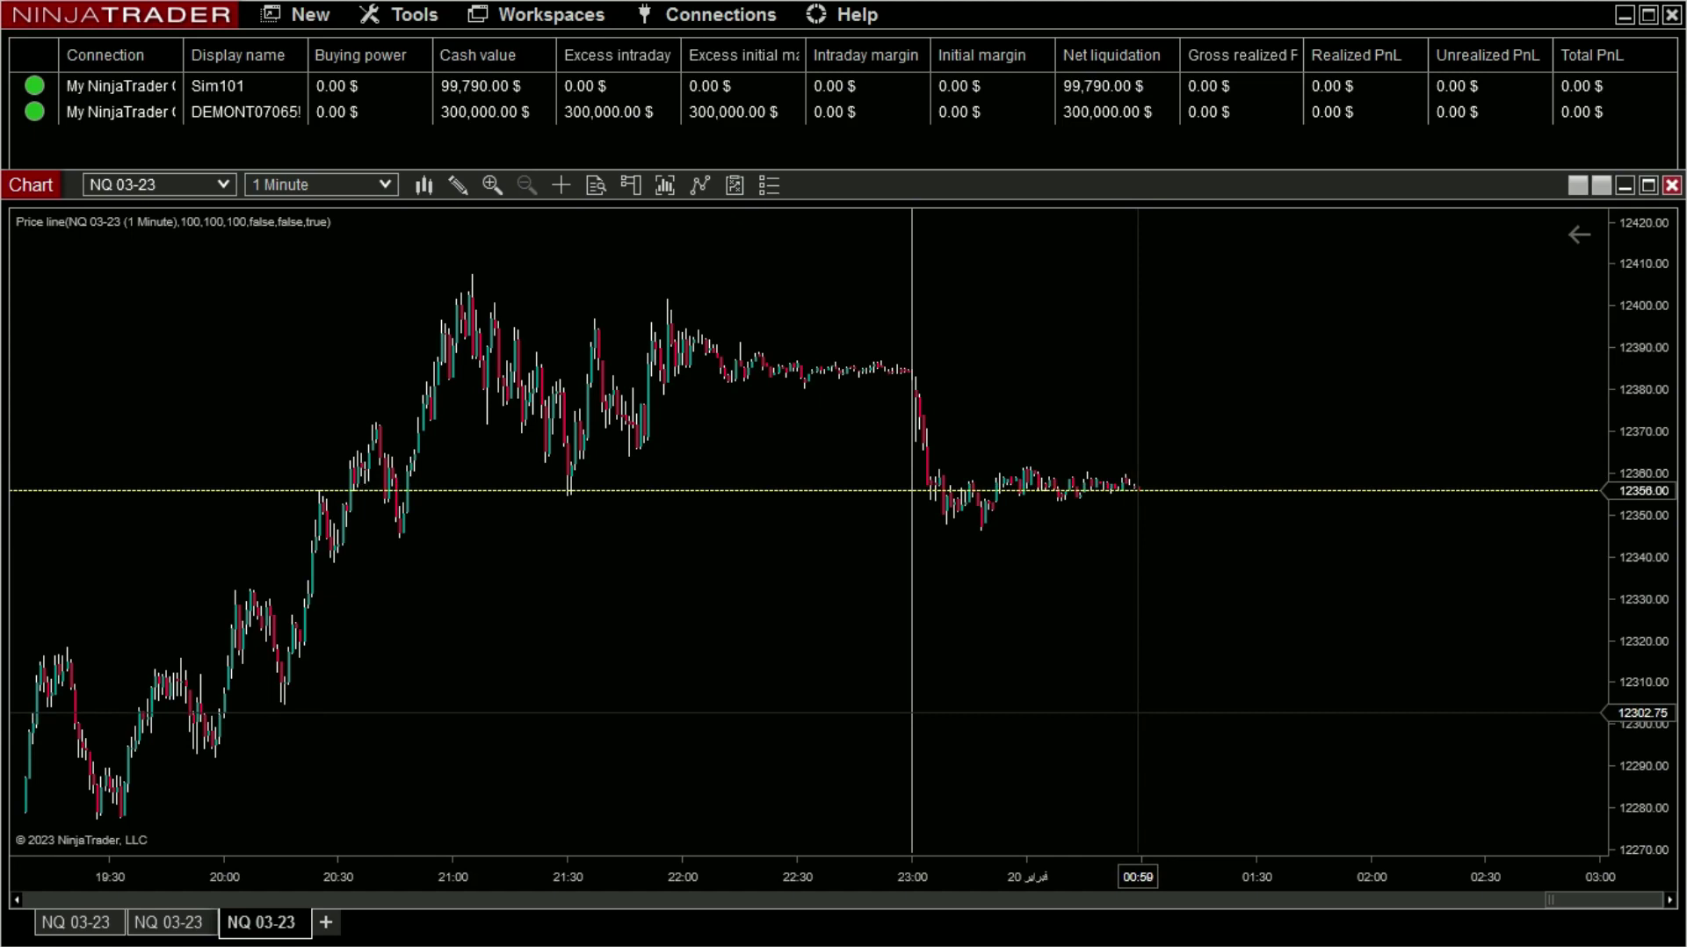
click(318, 15)
click(350, 188)
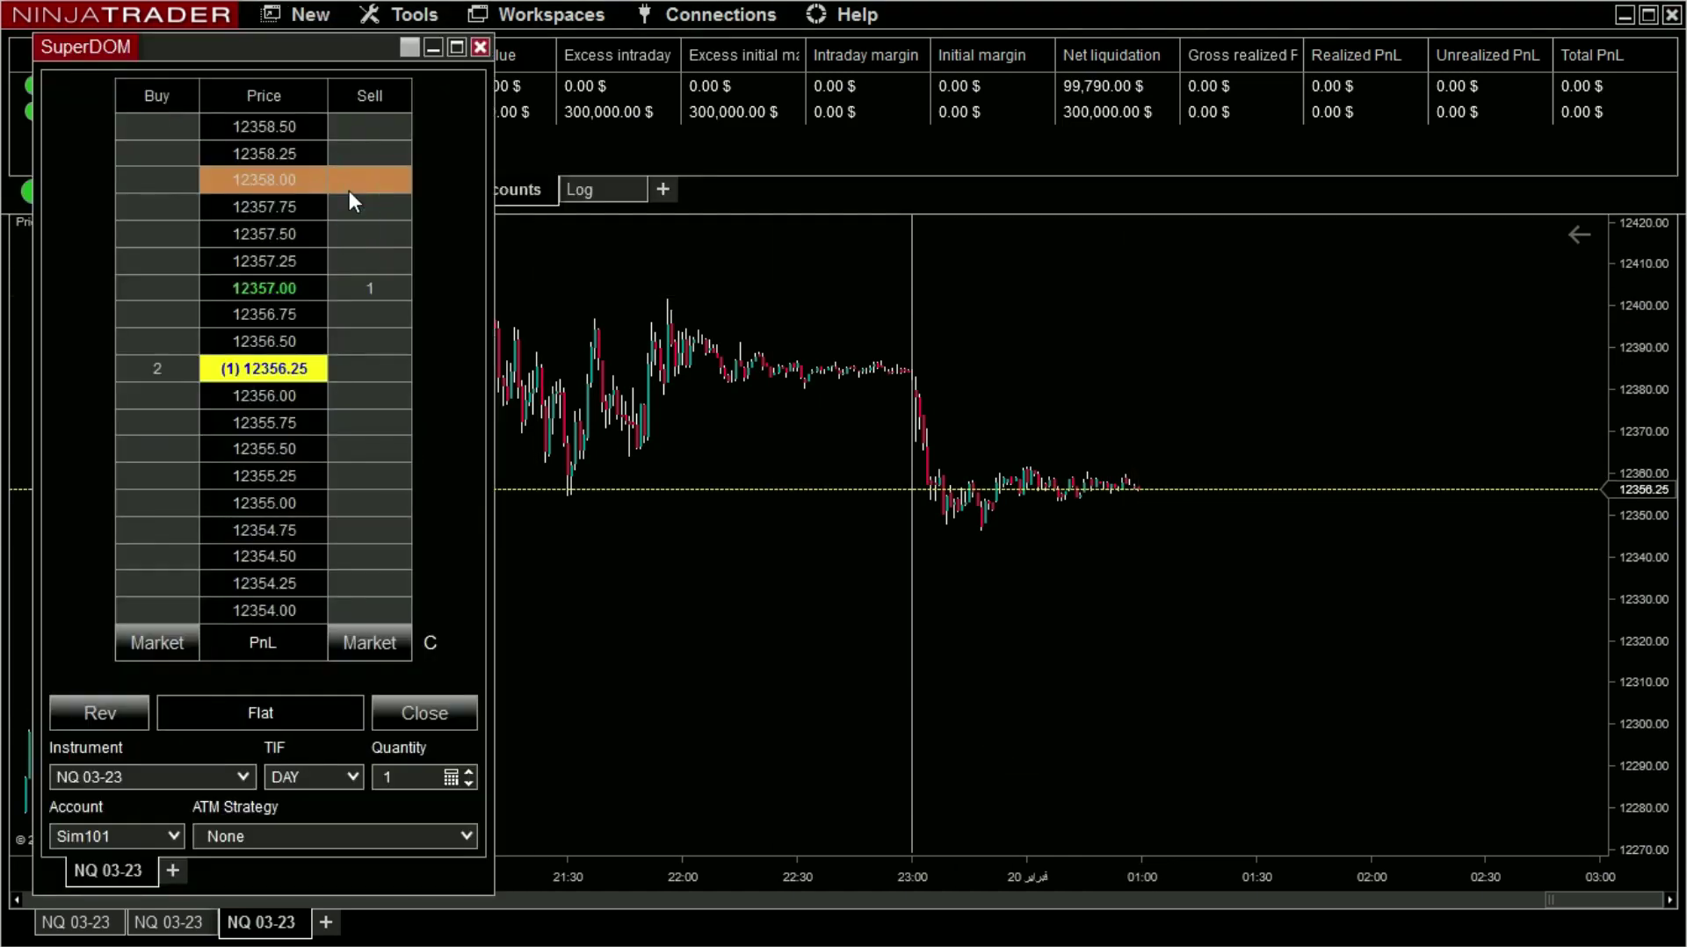
Add the Time & Sales column to the SuperDOM with its default settings.
right_click(443, 406)
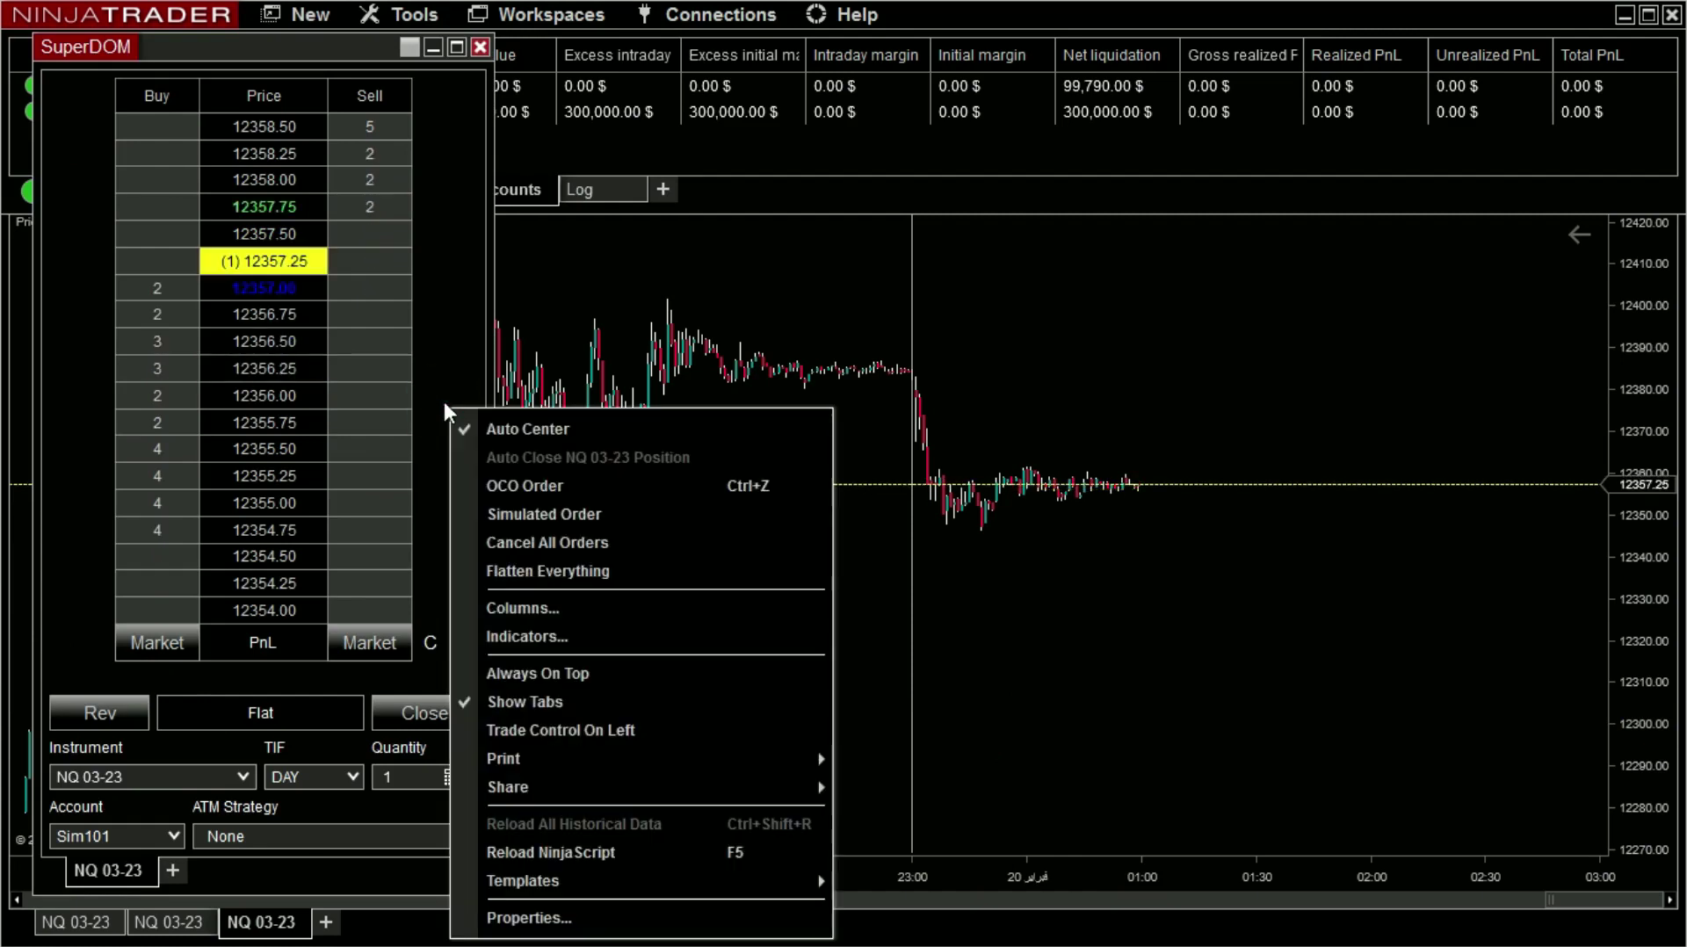
click(533, 606)
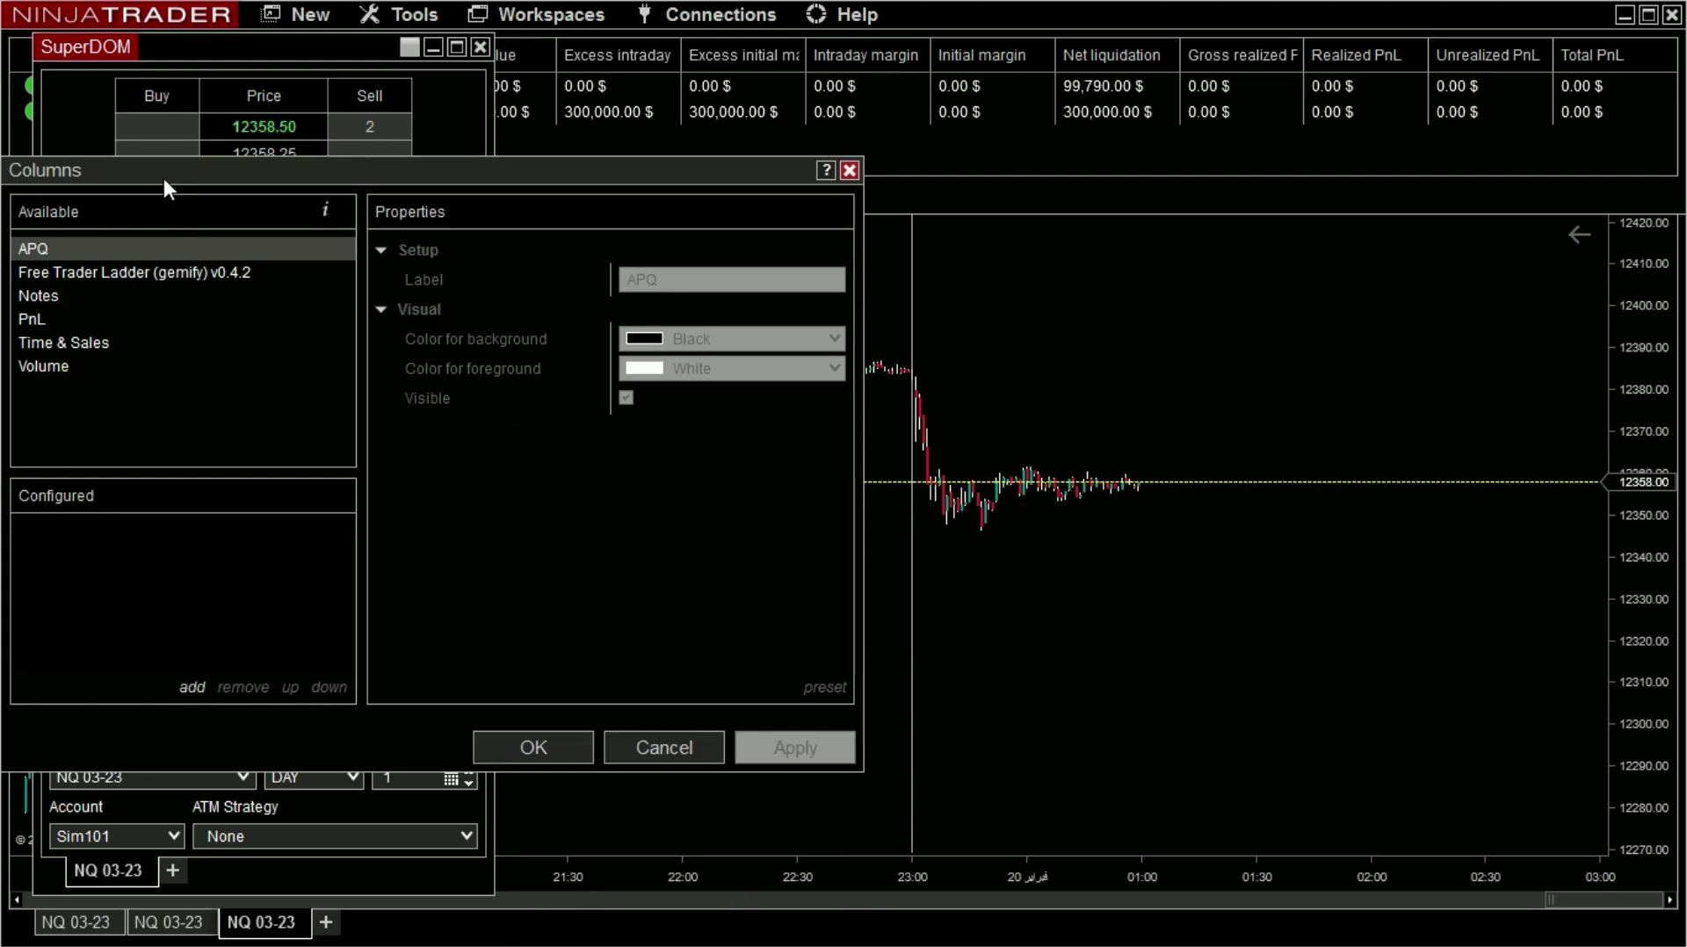
drag(162, 175, 258, 154)
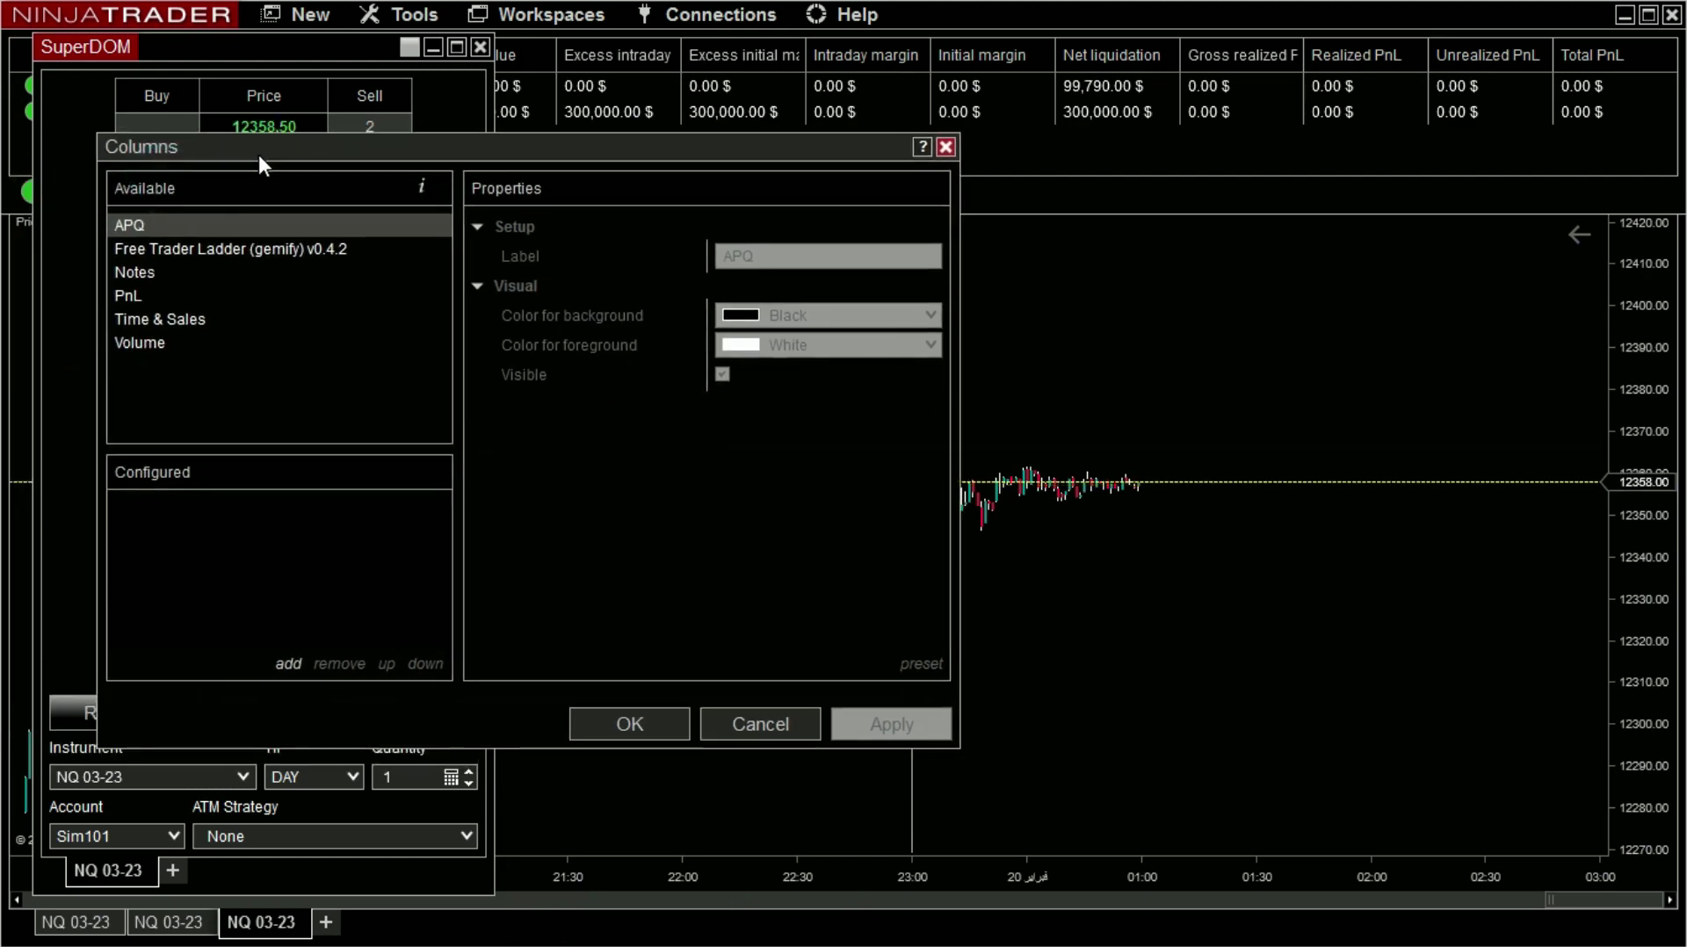
click(182, 323)
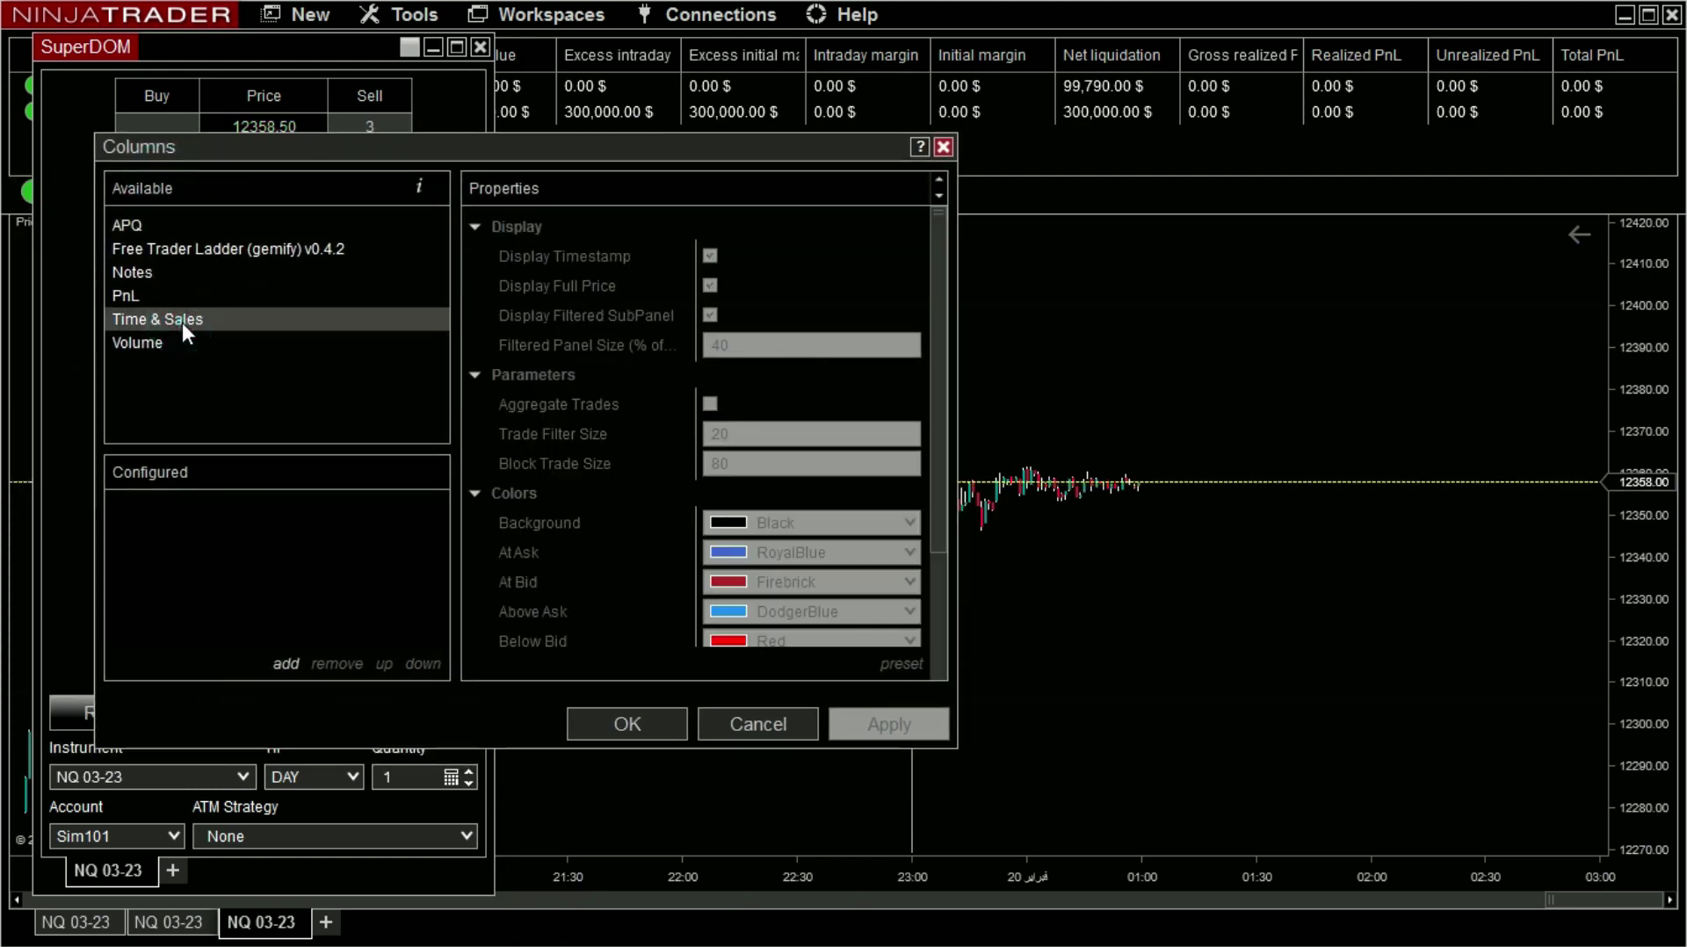
double_click(182, 323)
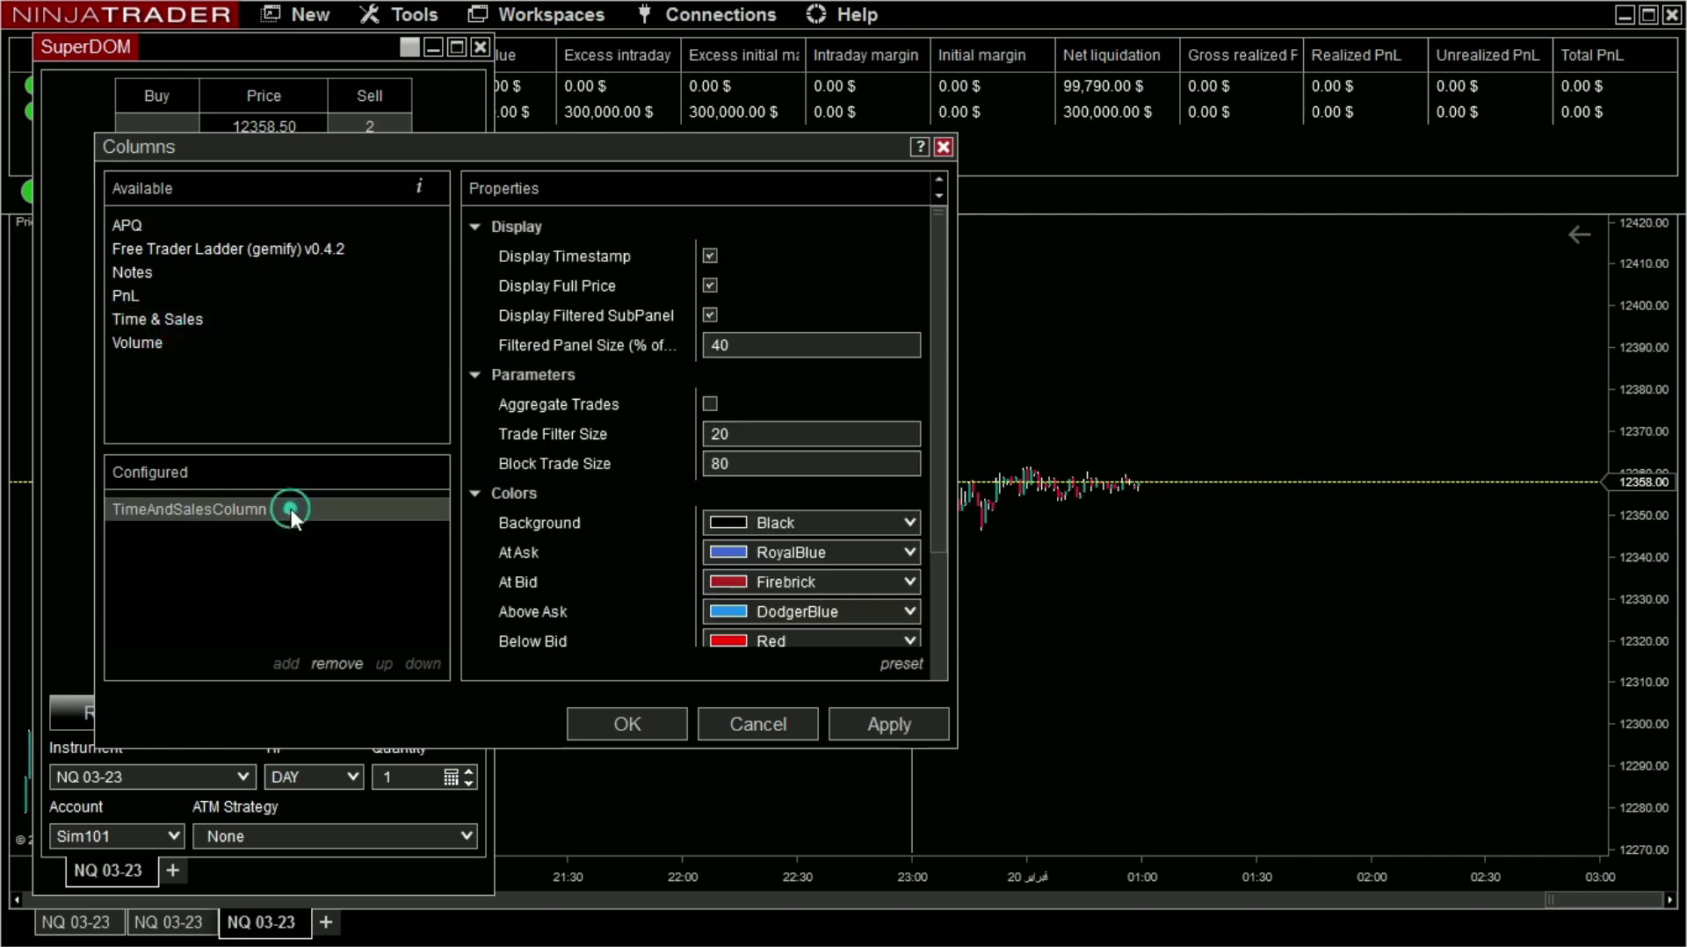
click(864, 730)
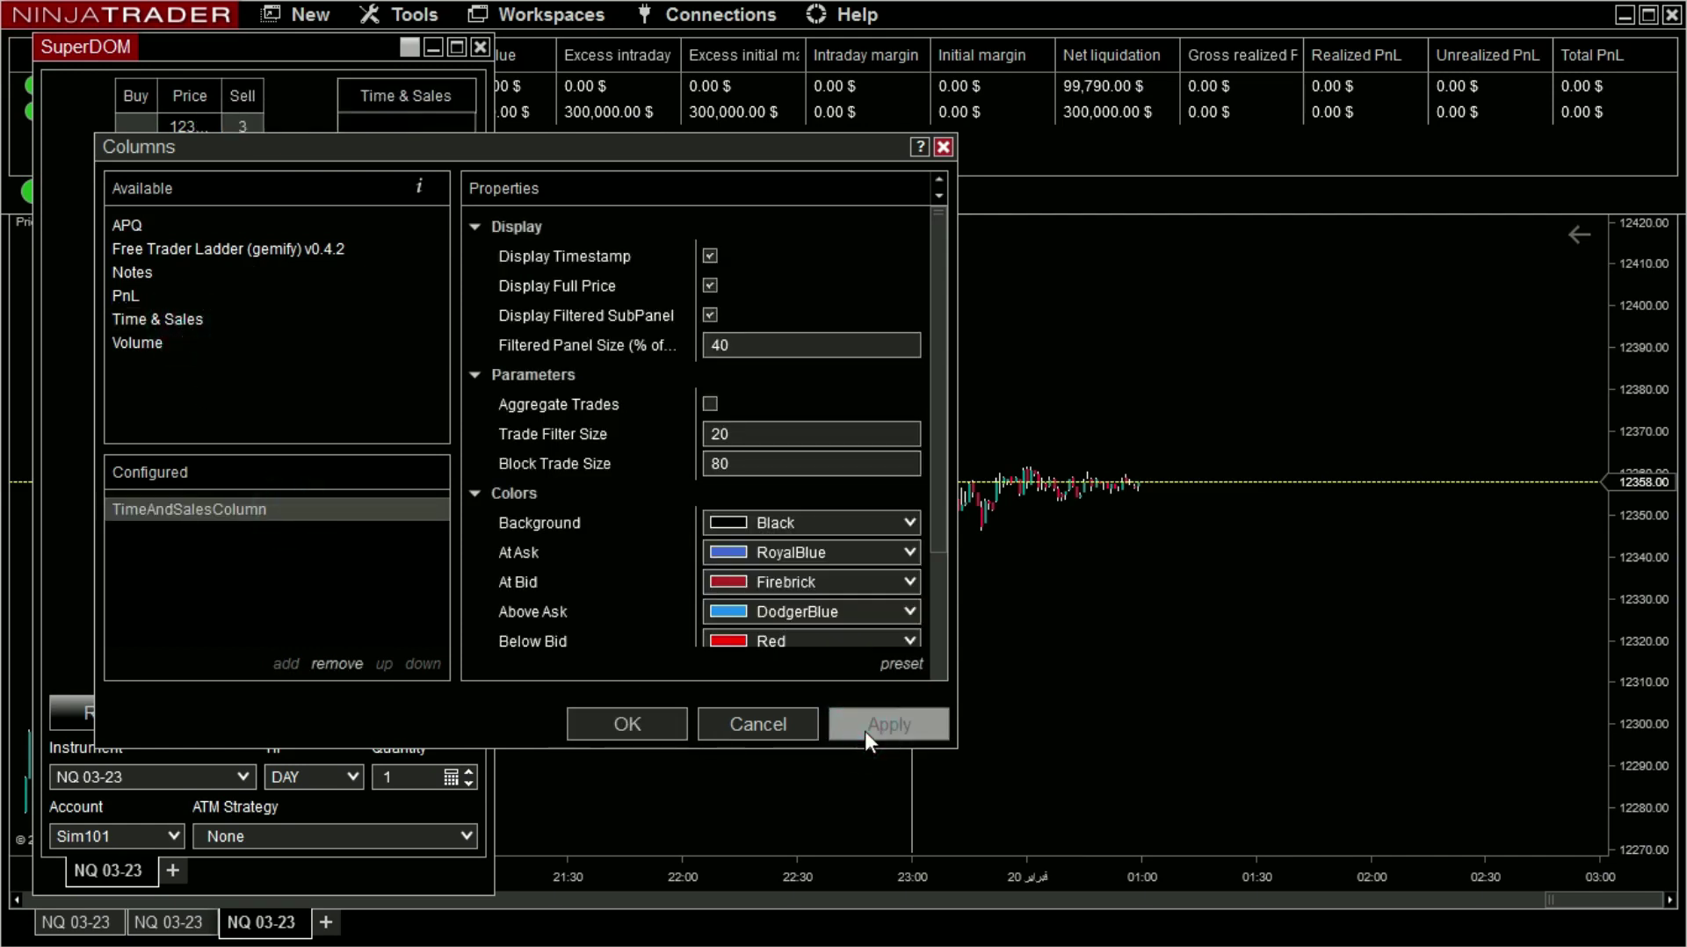
click(621, 729)
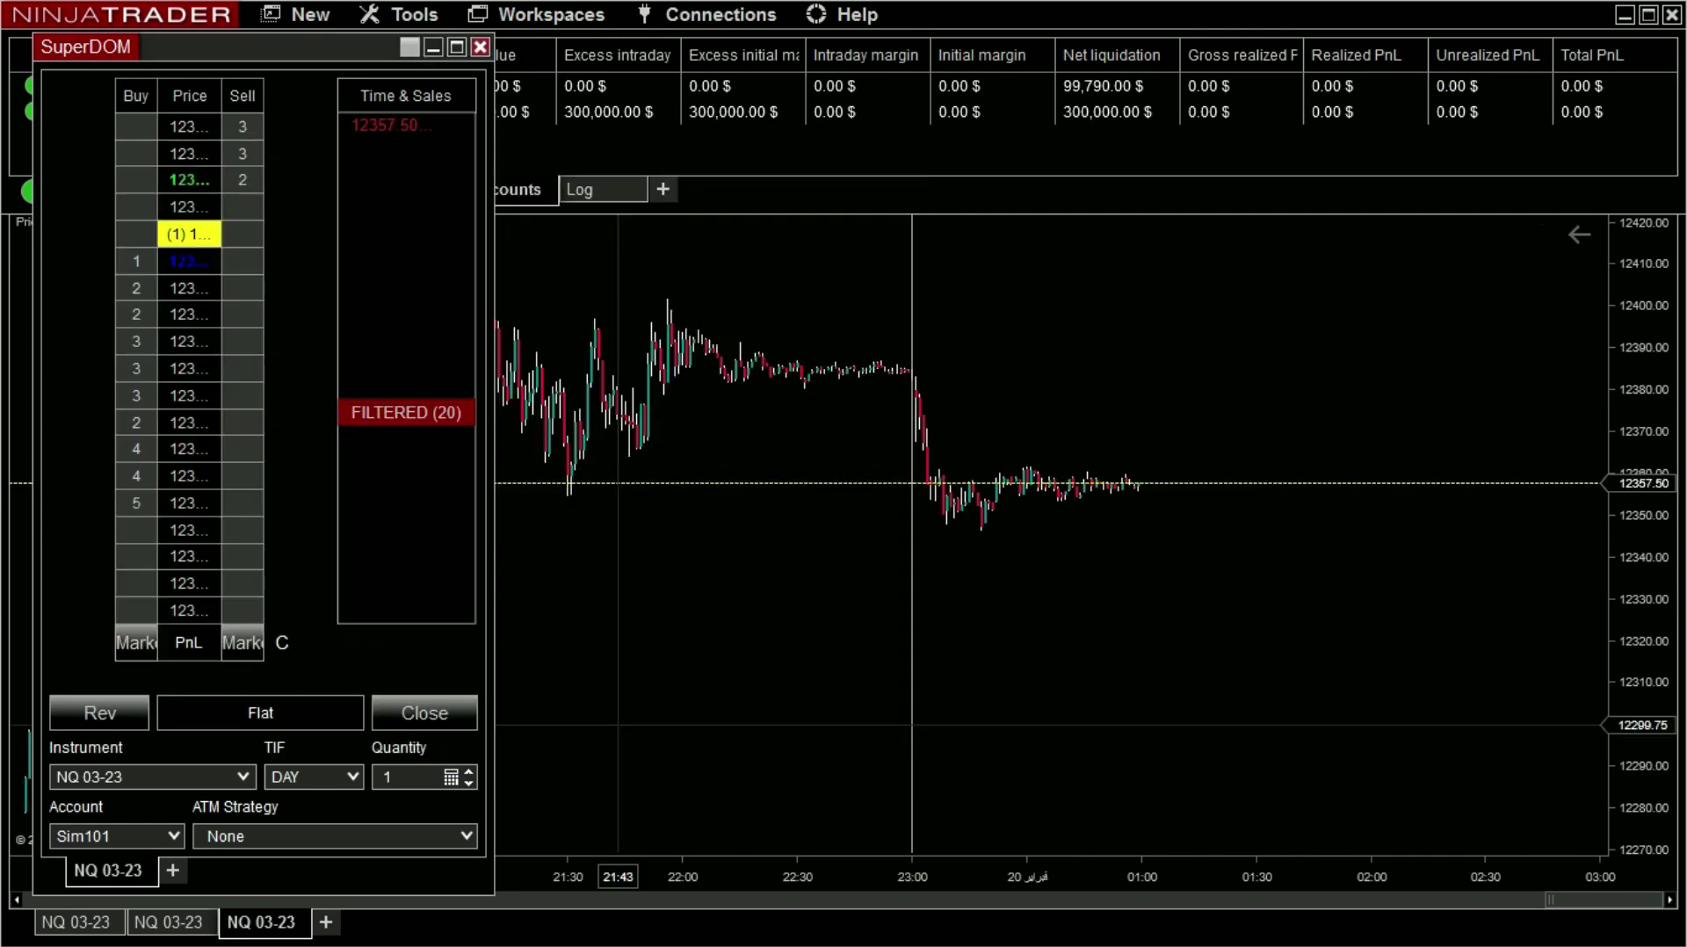
Widen the SuperDOM window so the full prices and Time & Sales entries fit, and shift it slightly toward the screen edge.
drag(490, 367, 907, 389)
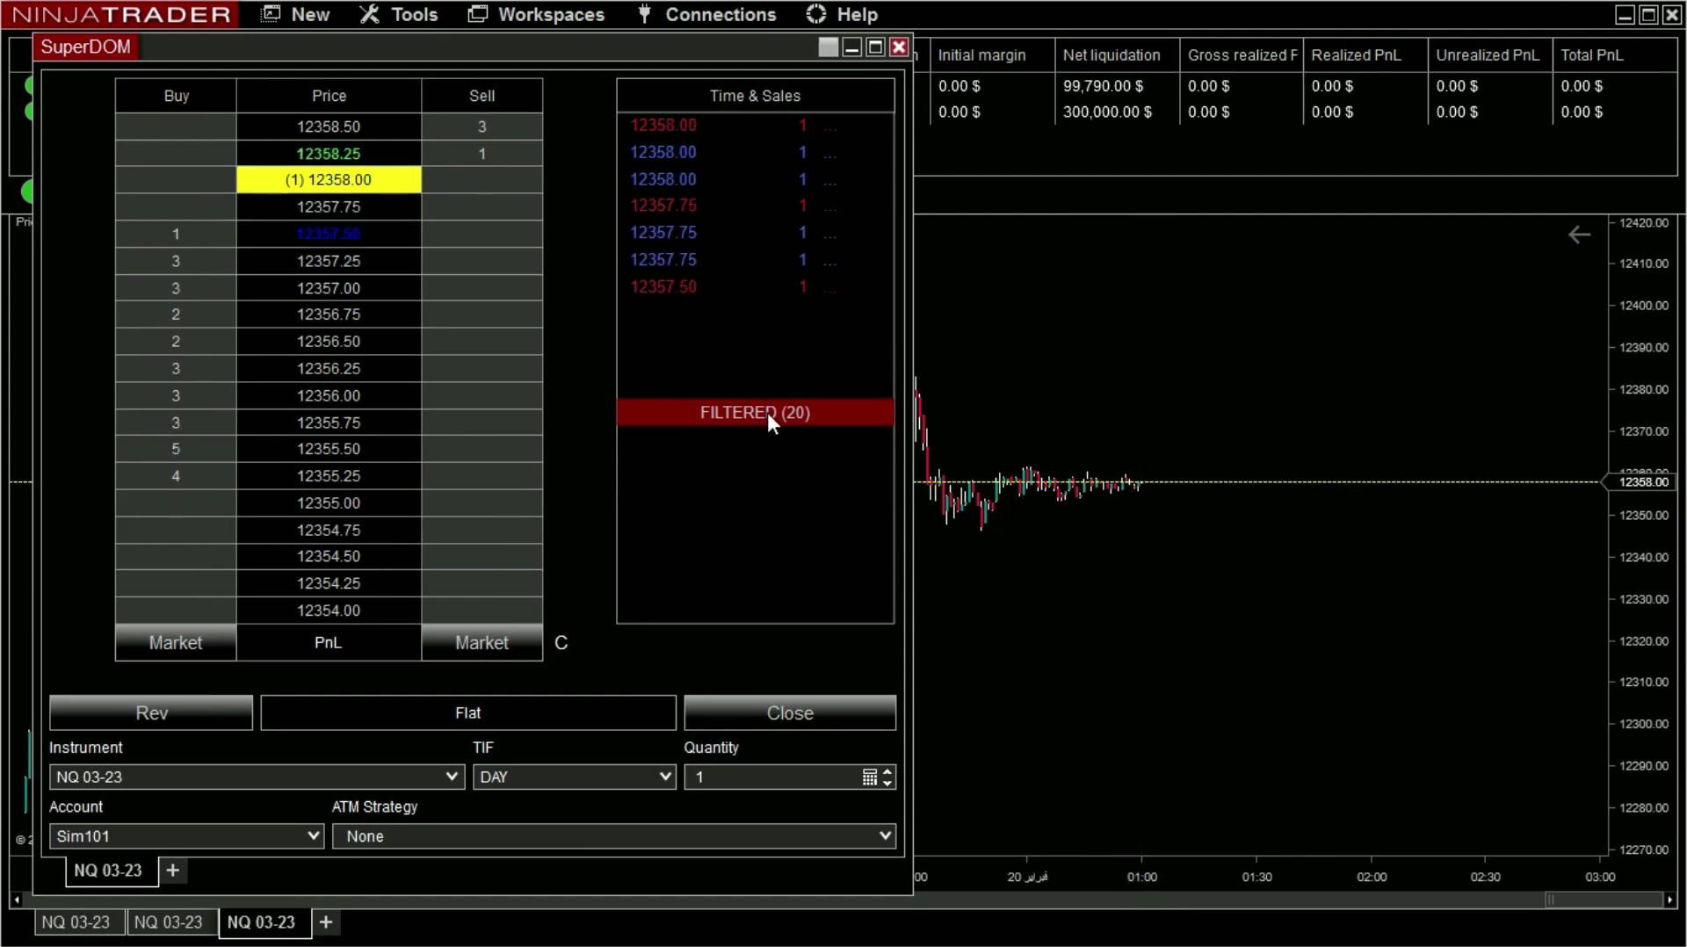
right_click(680, 650)
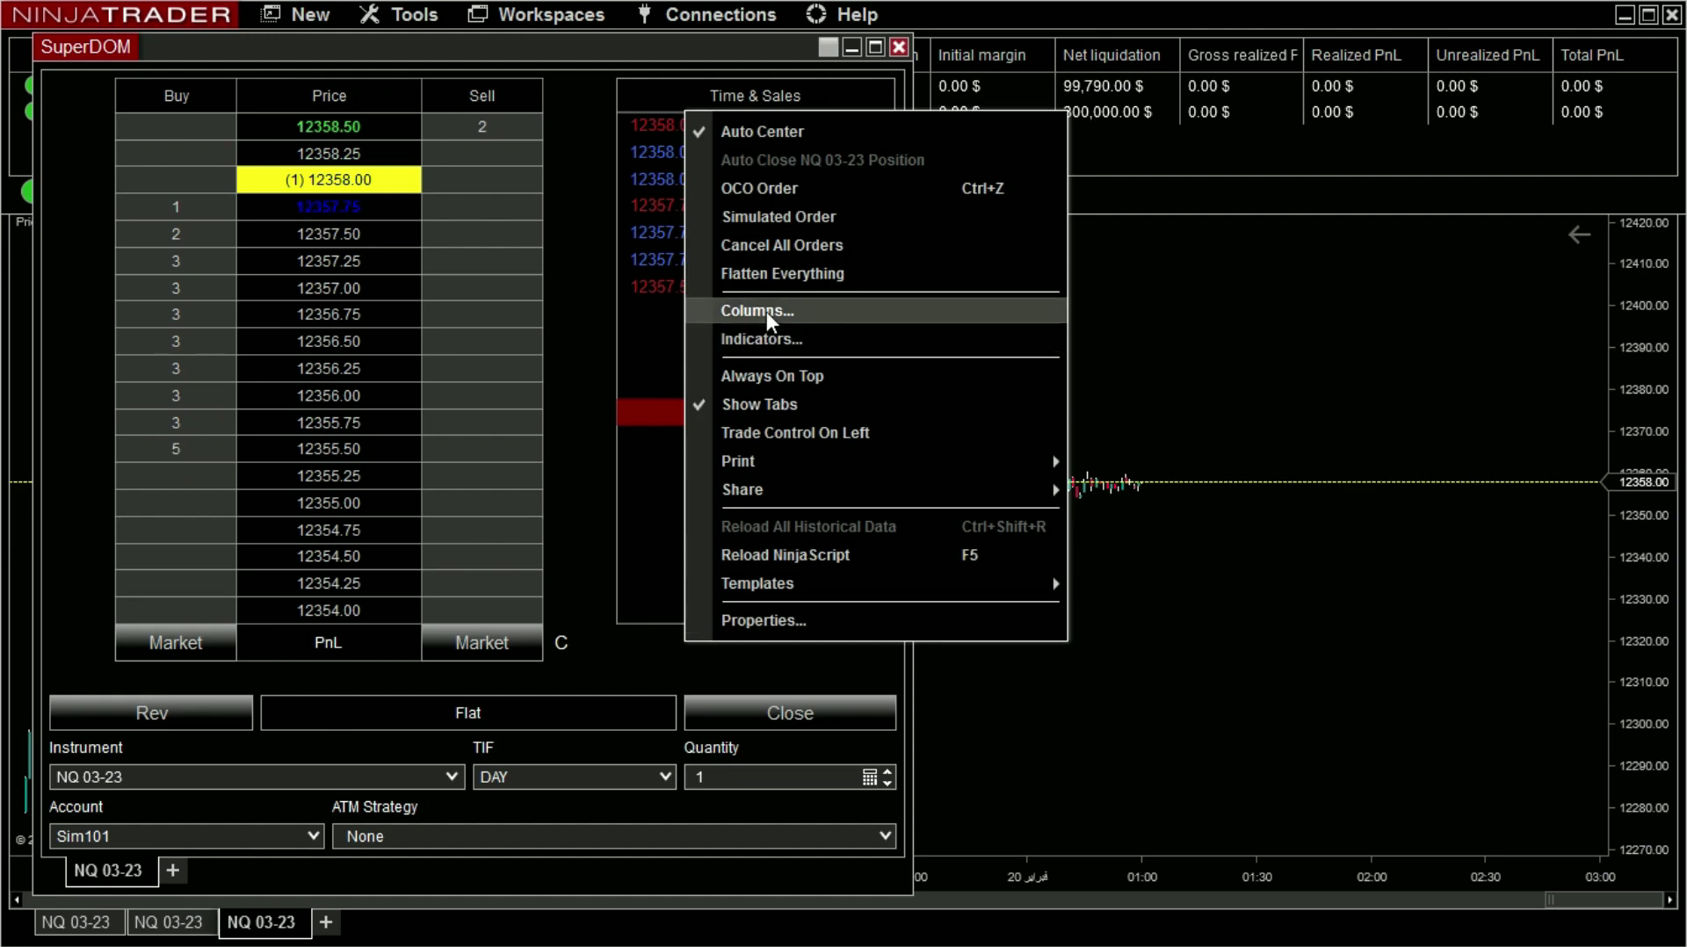
click(1160, 356)
drag(132, 60, 97, 44)
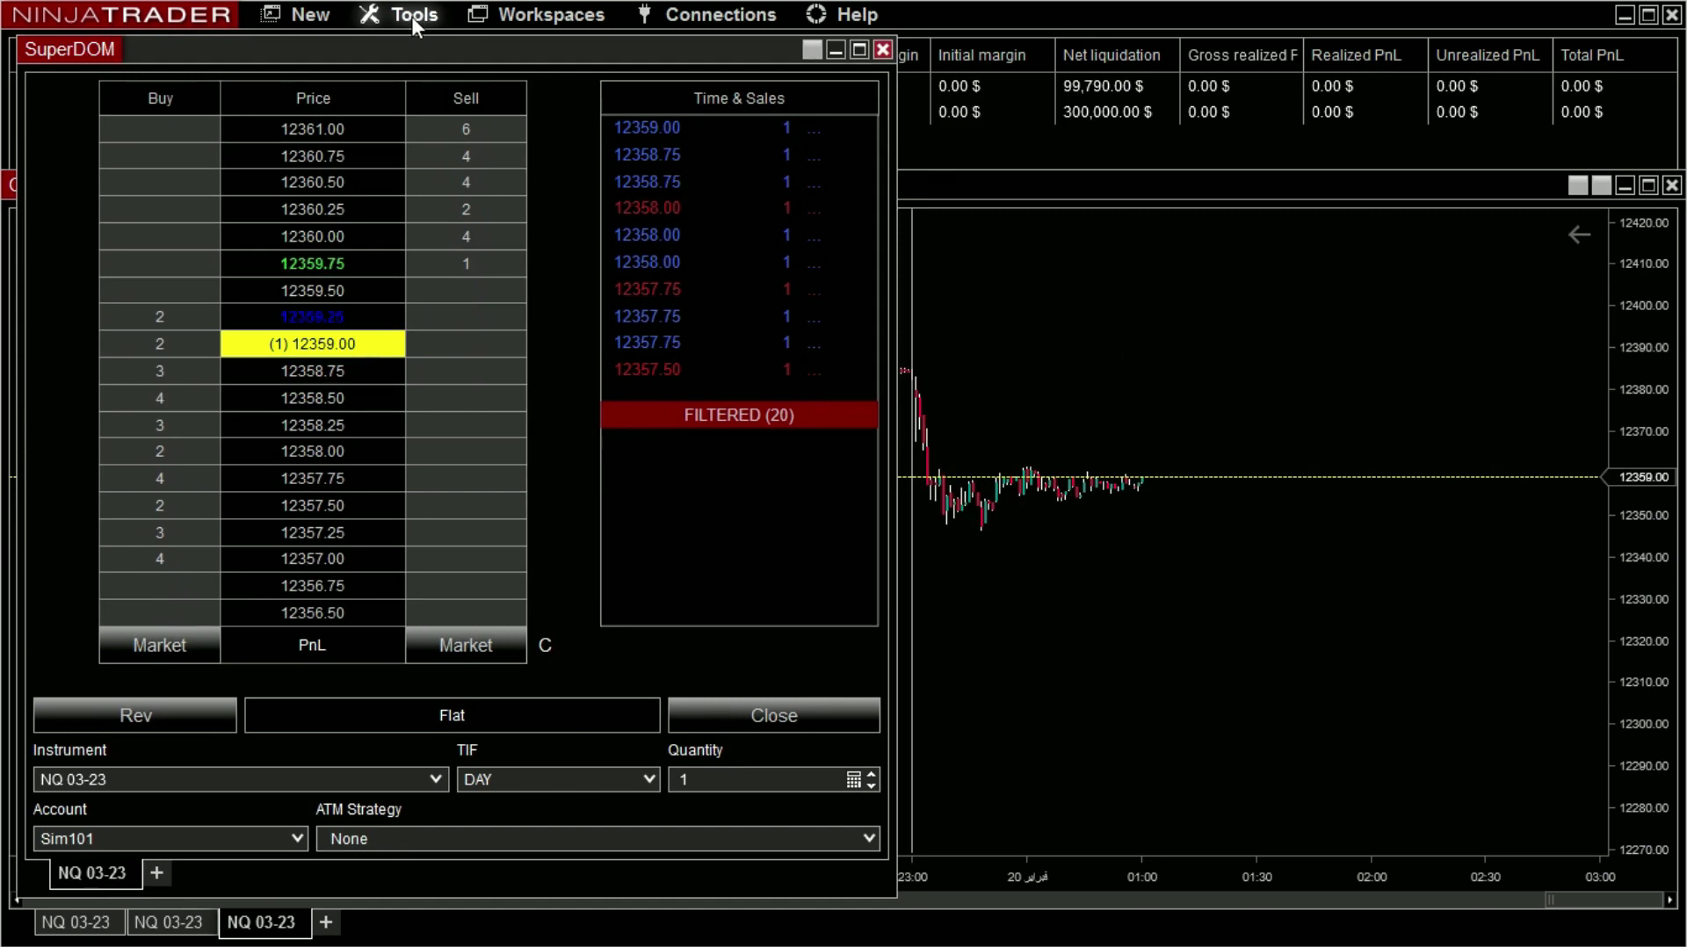
Open a second SuperDOM (Static) window and move it over the first one.
click(313, 19)
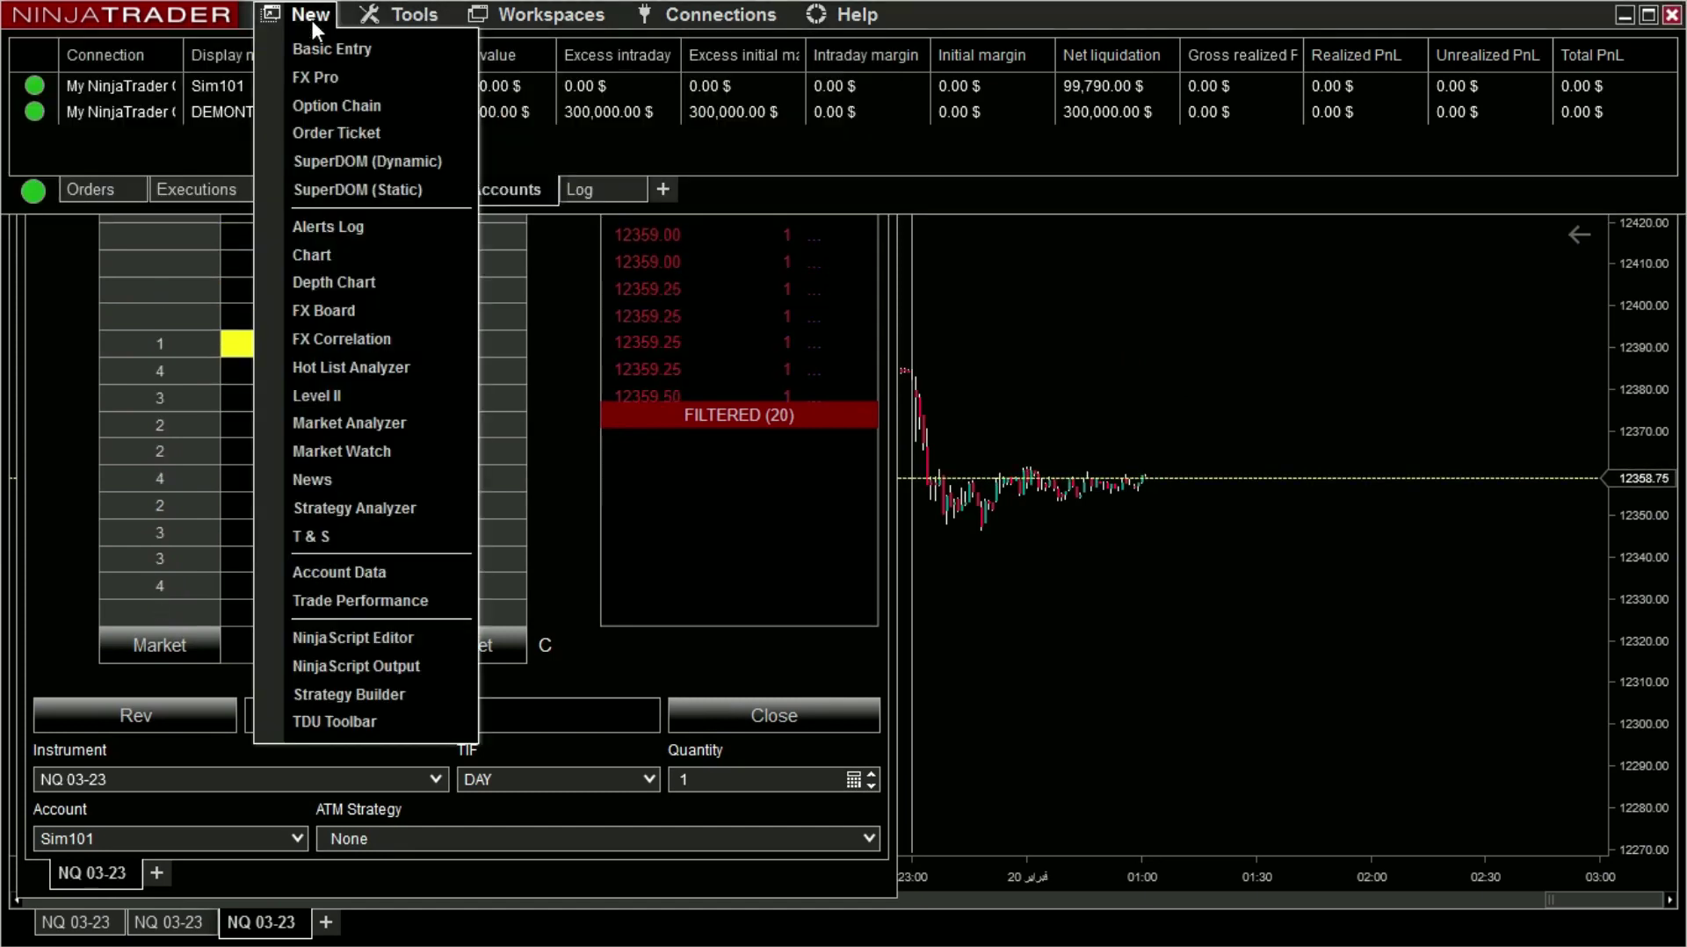
click(345, 179)
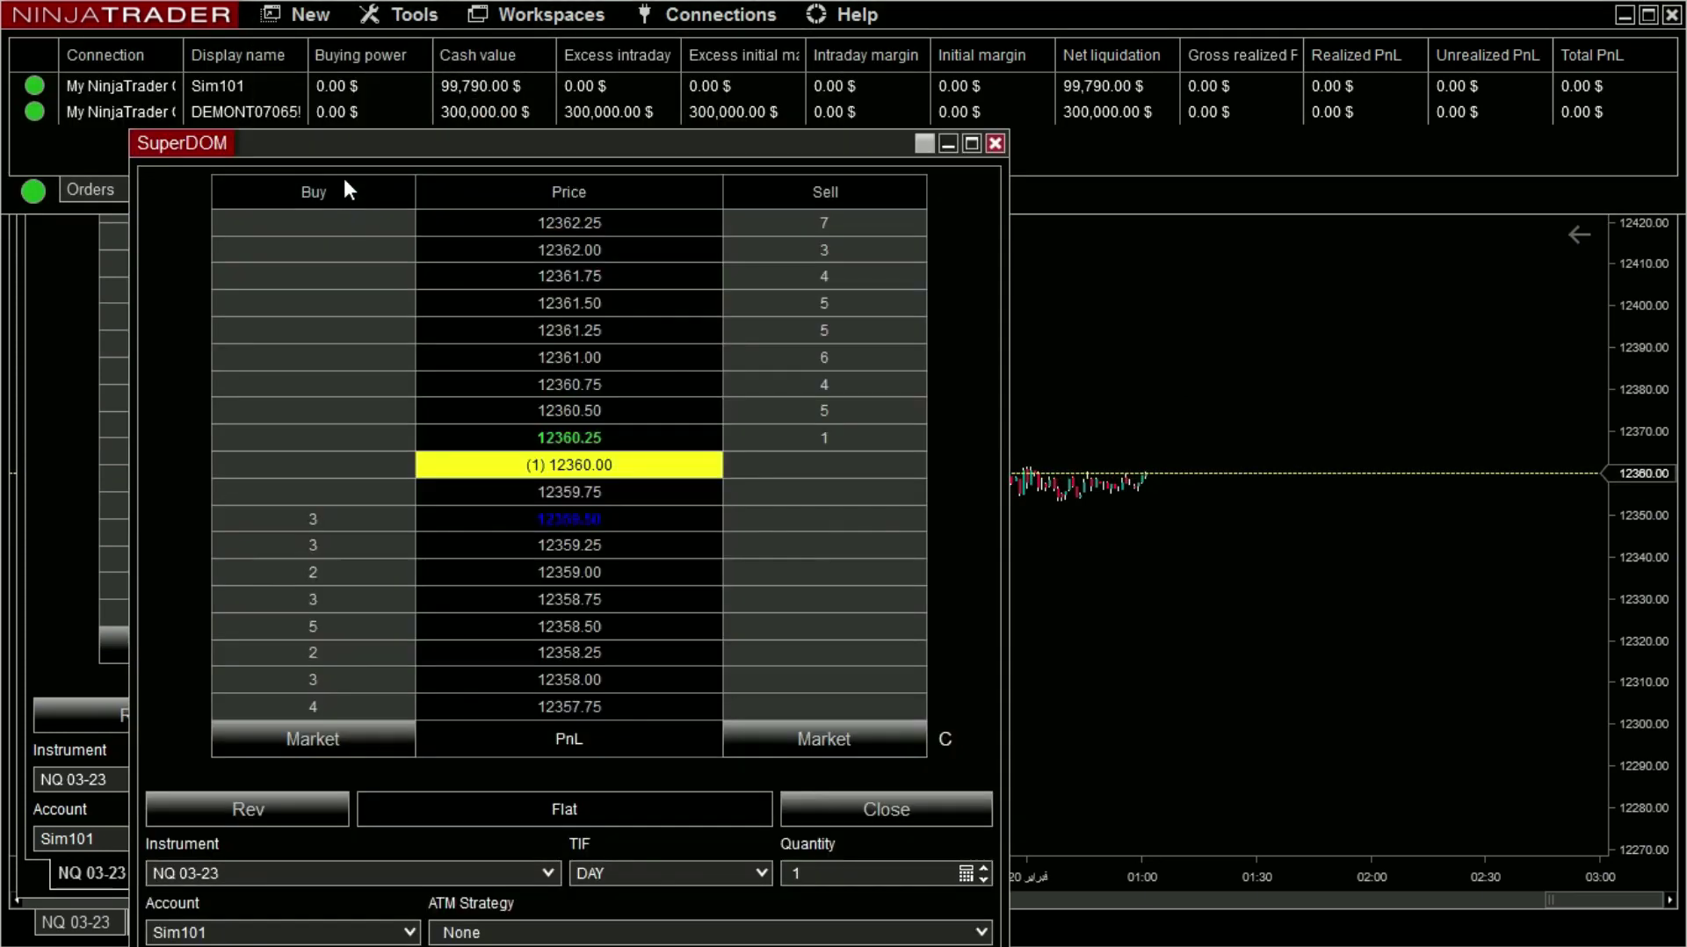
drag(250, 145, 82, 71)
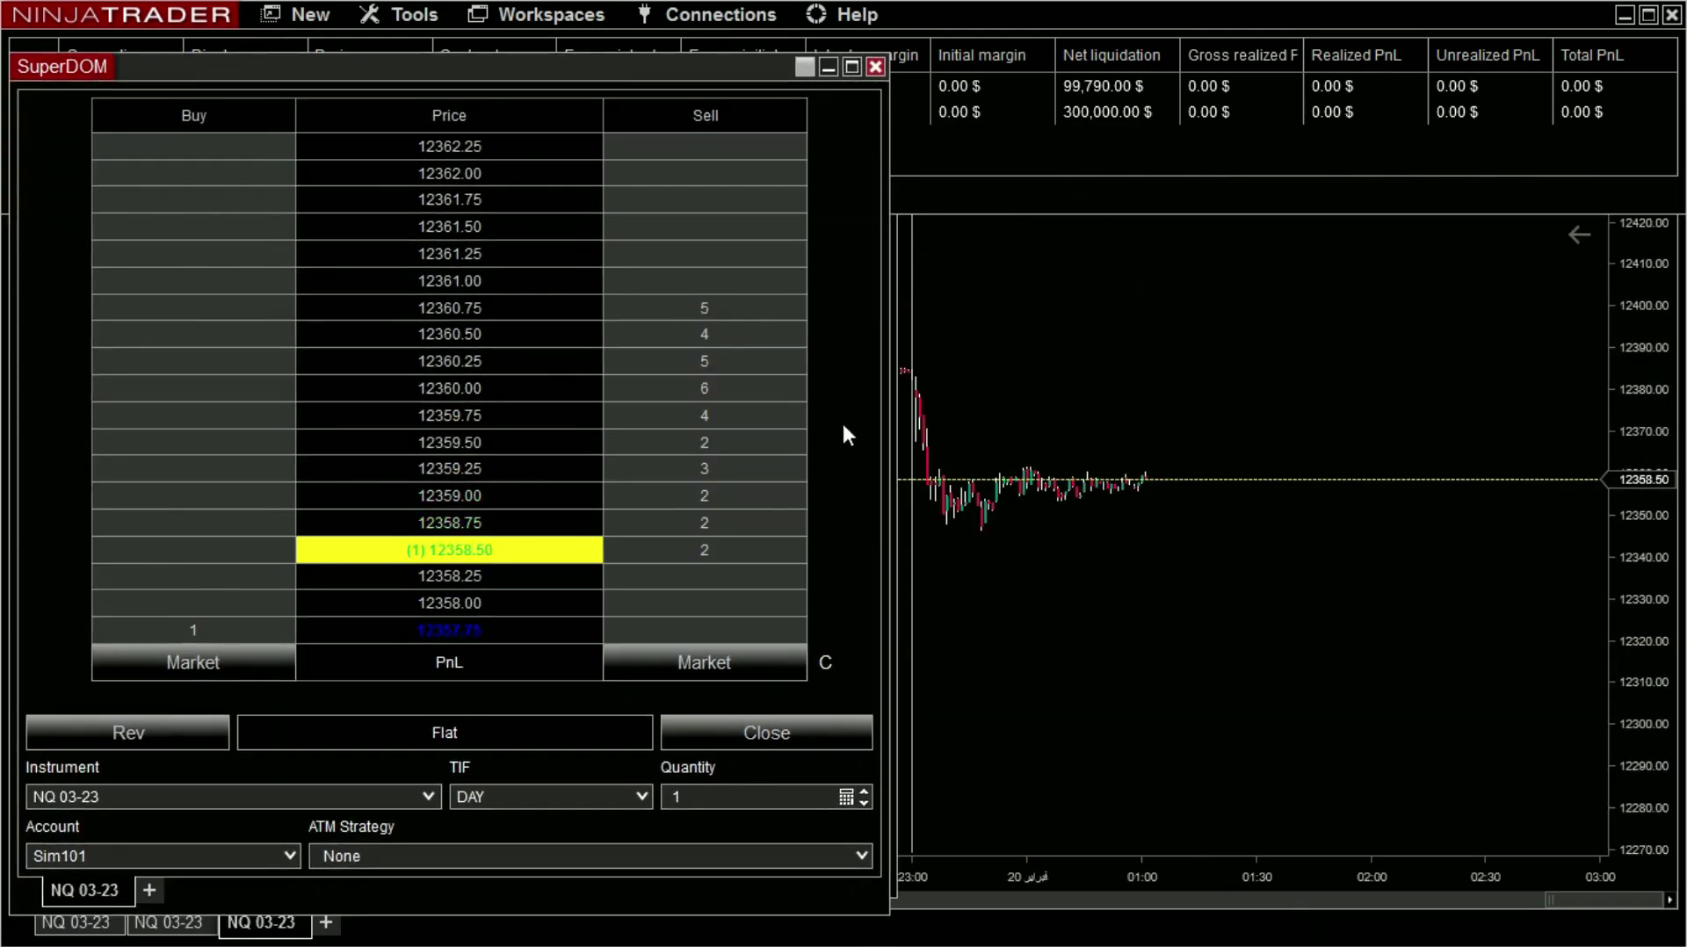
Add the Free Trader Ladder (gemify) v0.4.2 column to the second SuperDOM with its default settings.
right_click(841, 420)
click(937, 614)
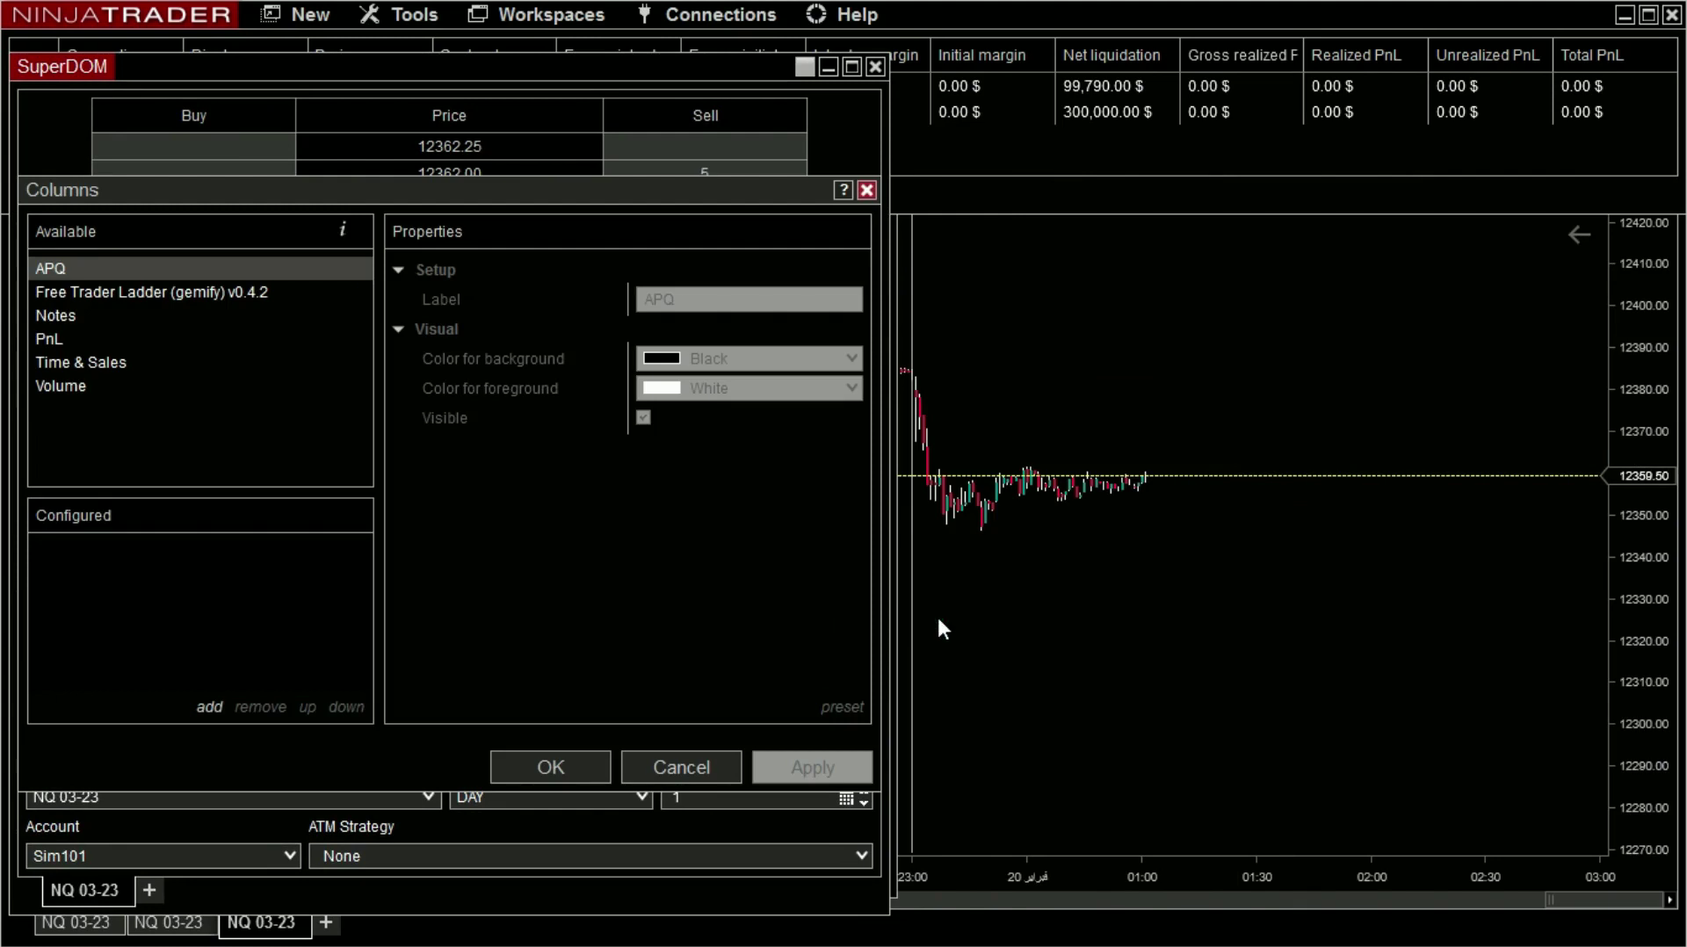
click(109, 291)
double_click(212, 293)
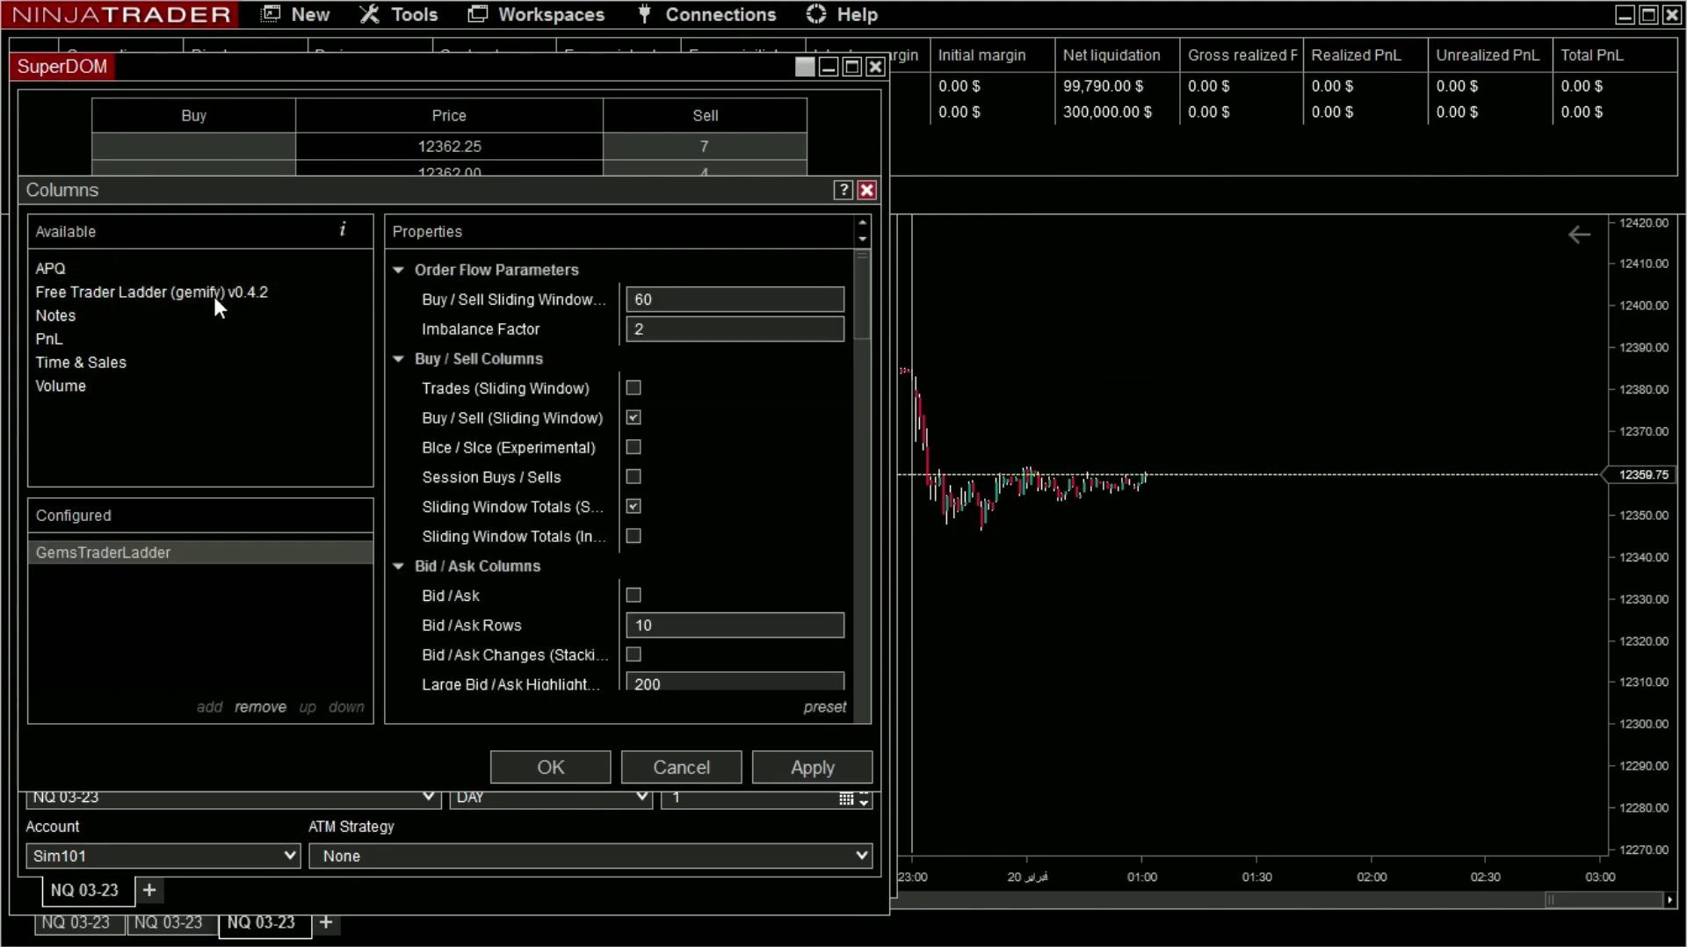
click(821, 768)
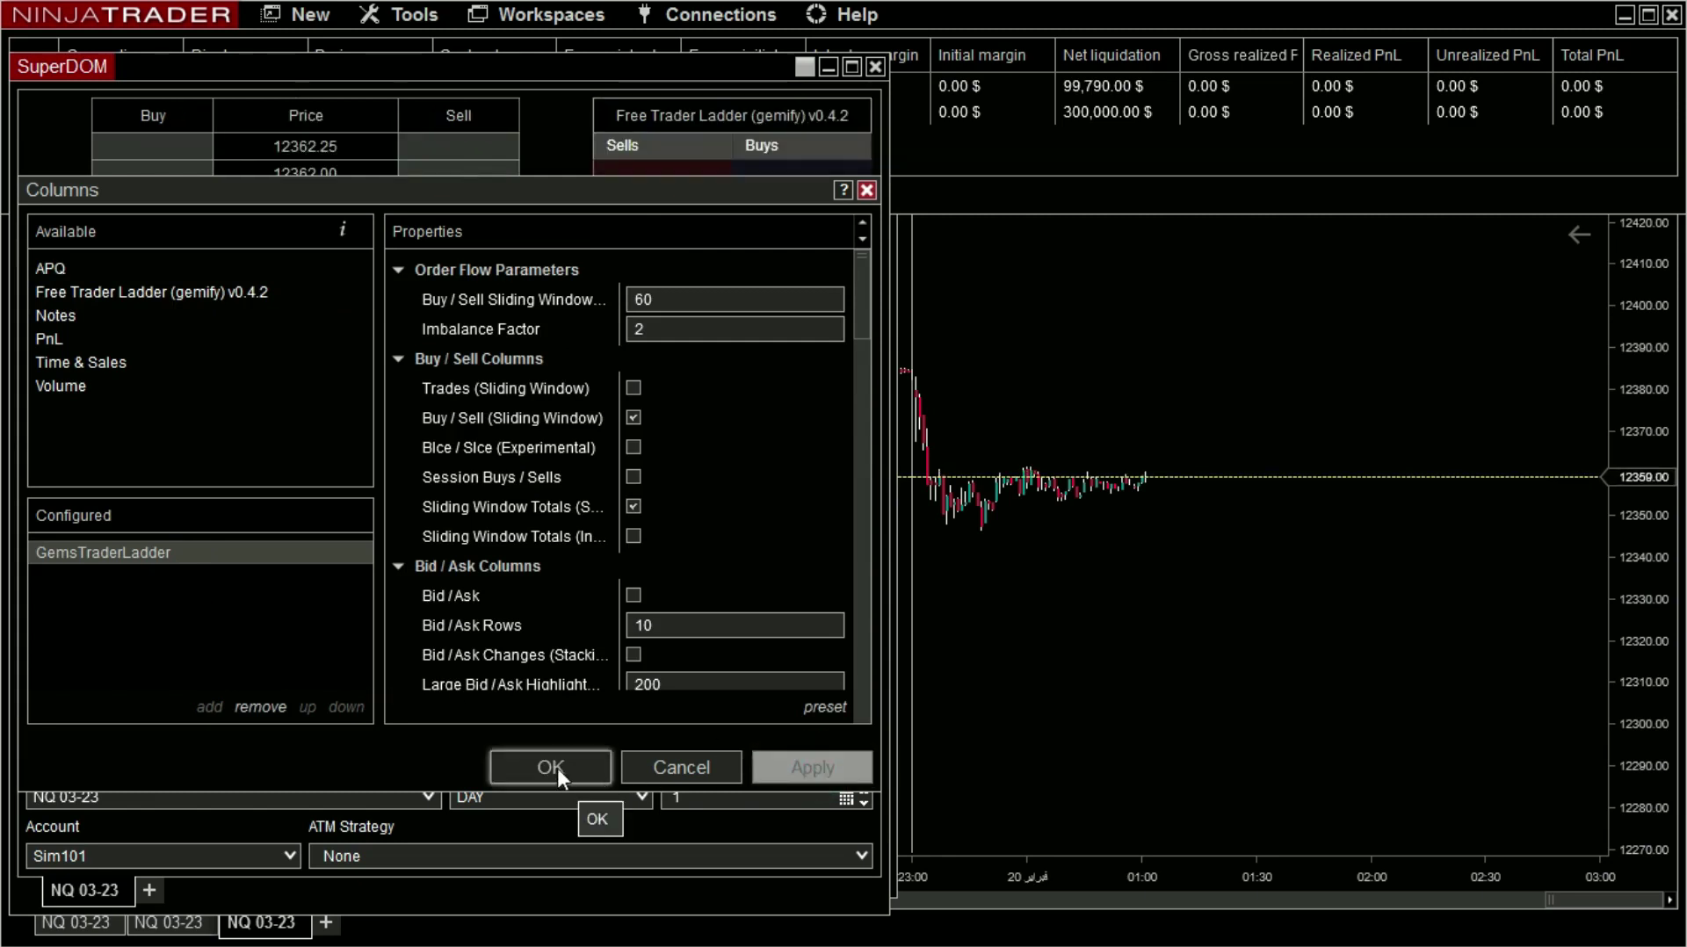
click(557, 768)
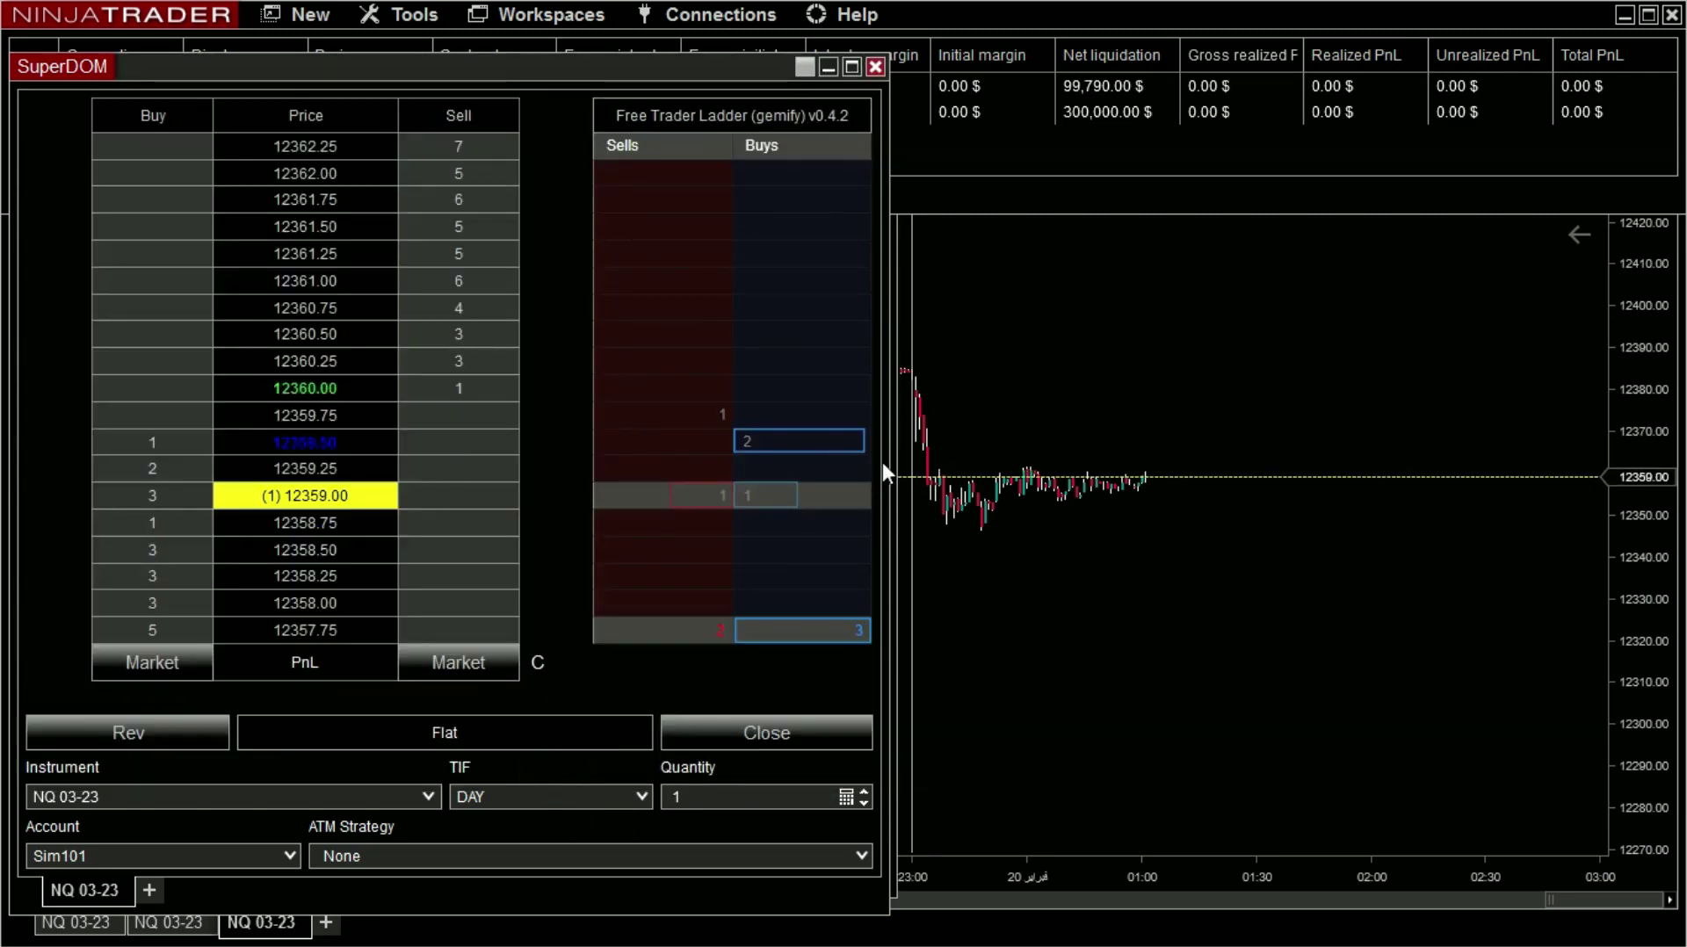
Resize and move the Free Trader Ladder SuperDOM so it sits side by side with the Time & Sales SuperDOM.
drag(886, 444, 1331, 446)
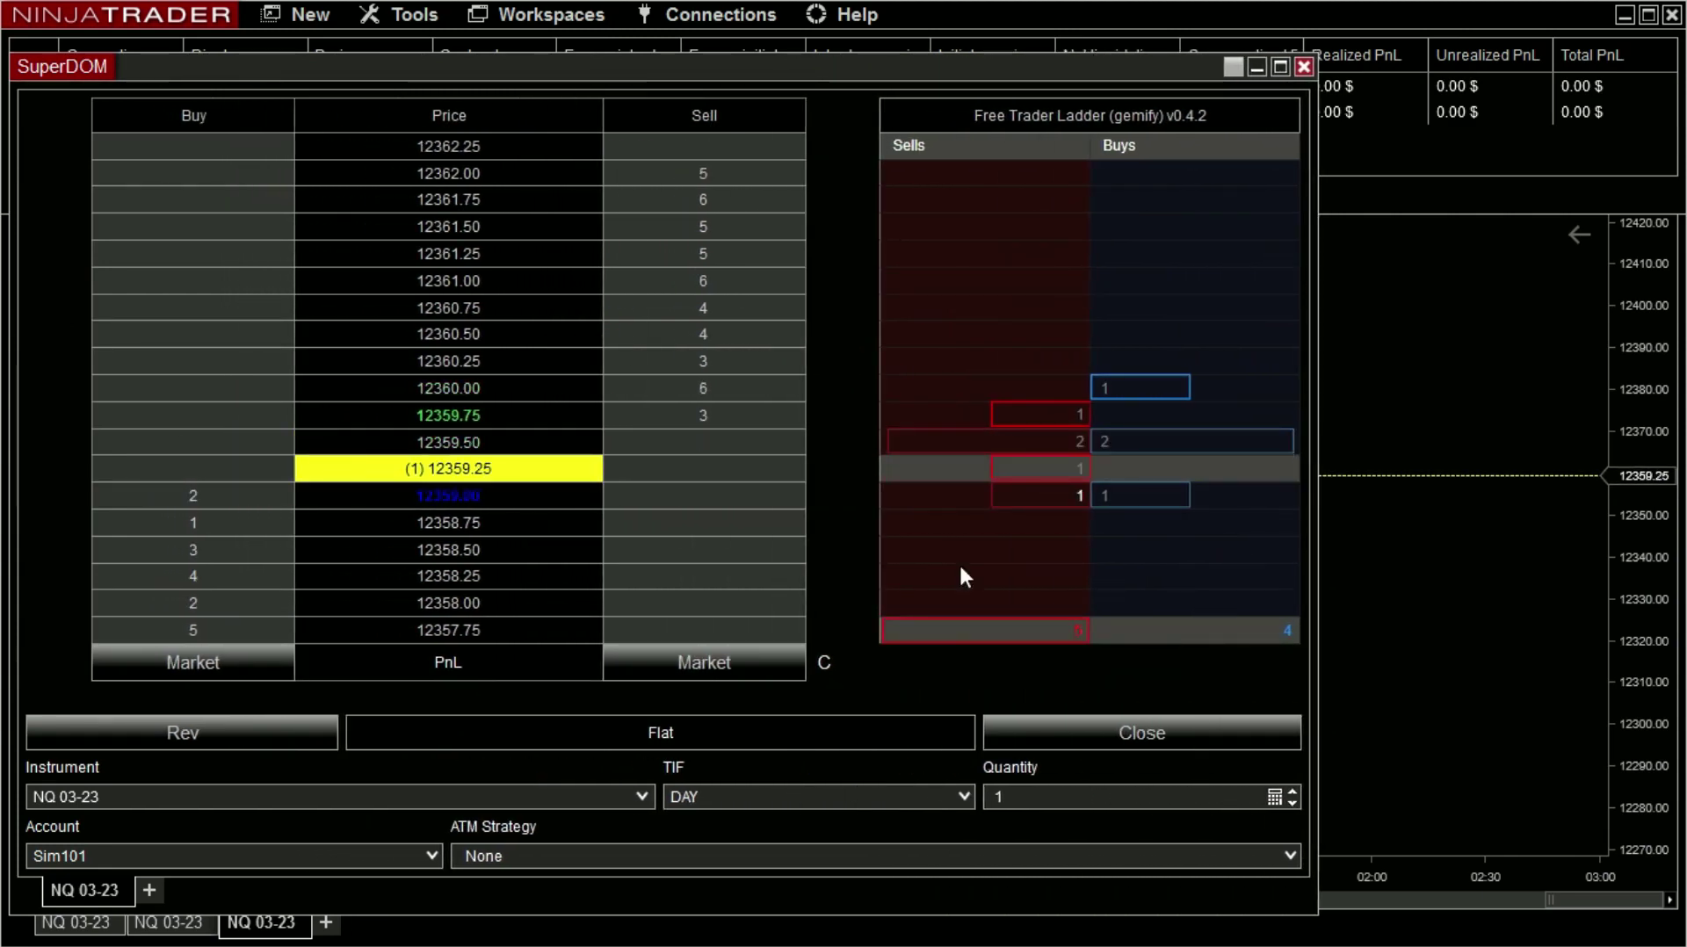
drag(101, 66, 410, 39)
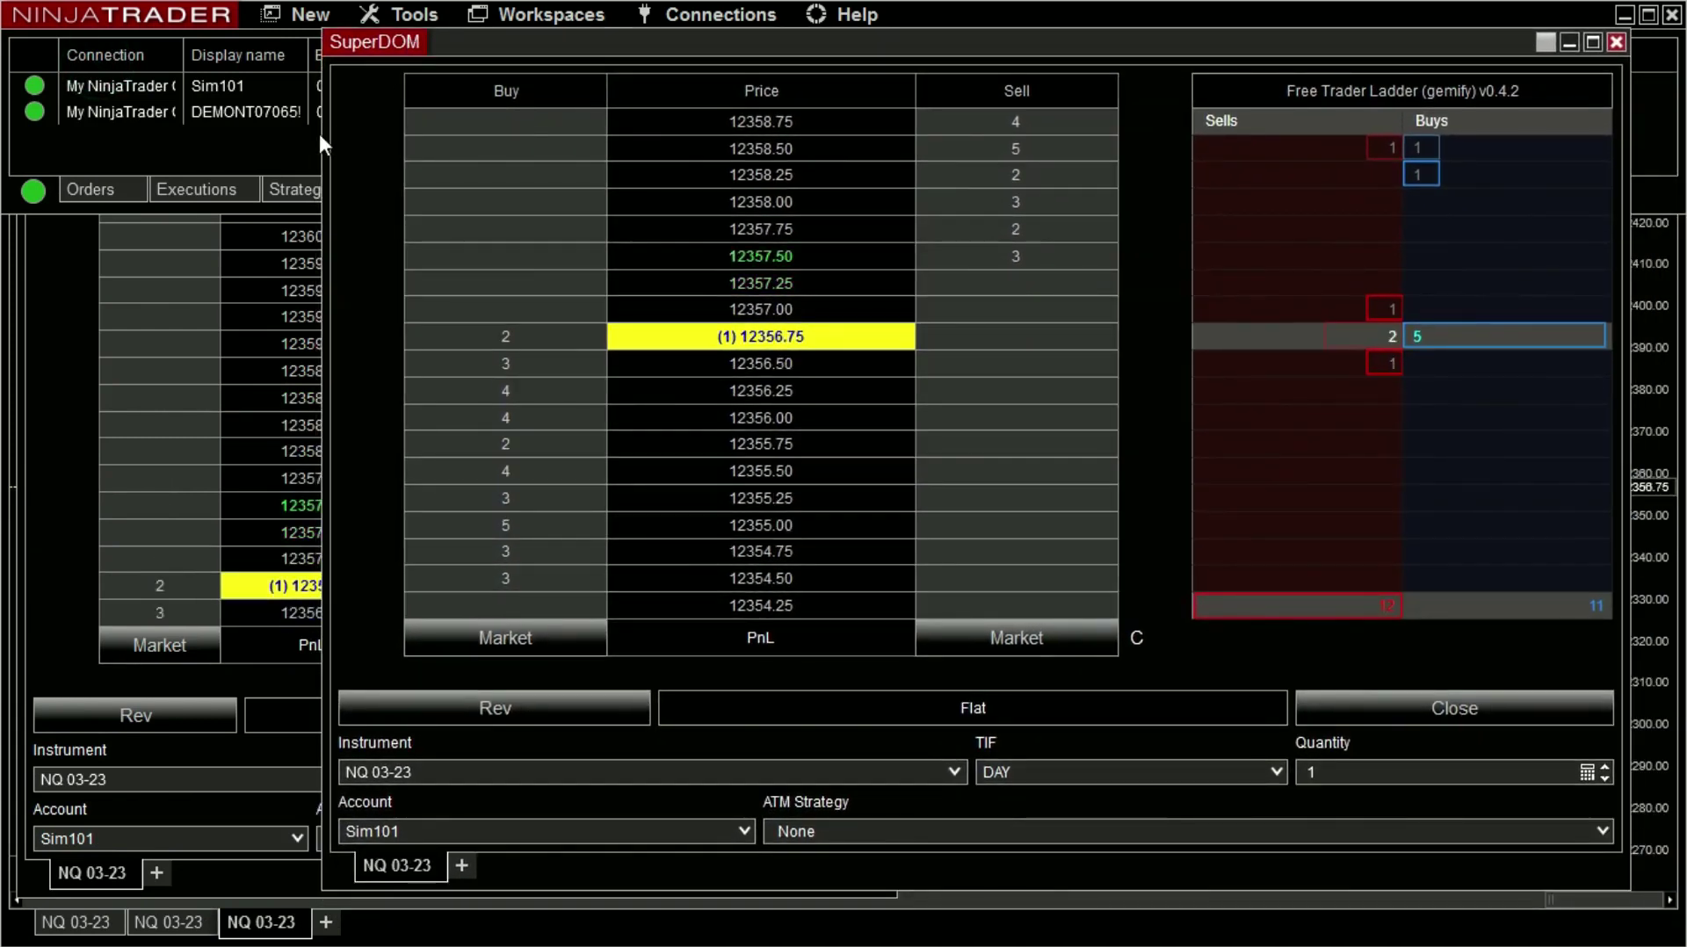
drag(323, 131, 898, 130)
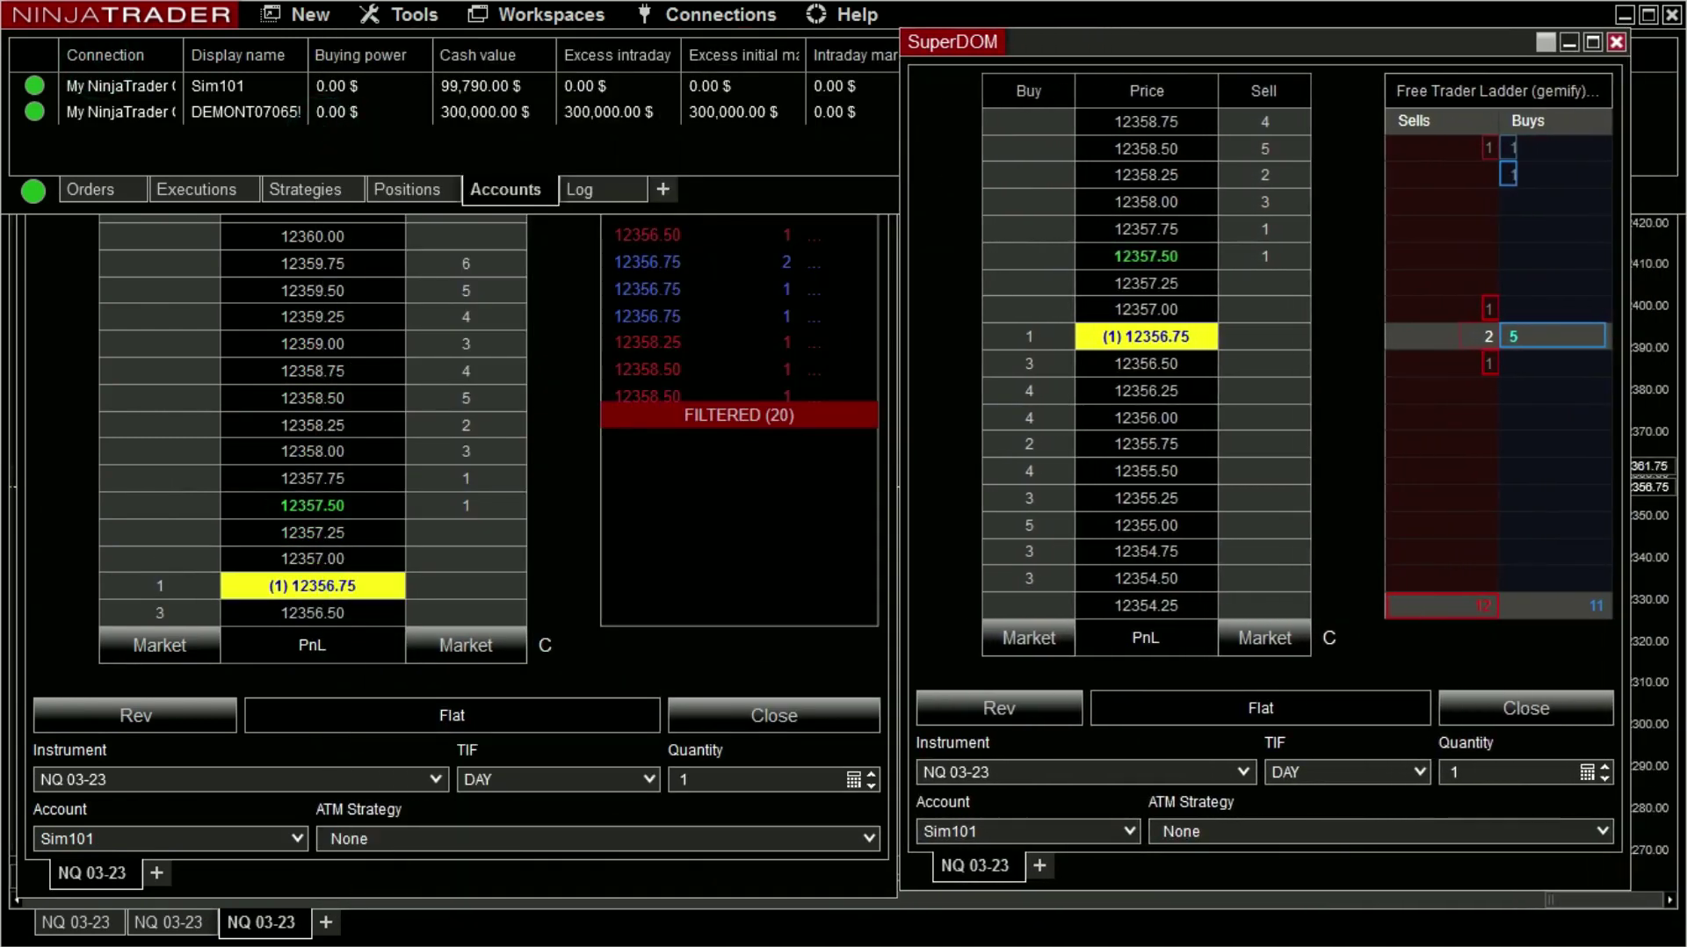
Align both SuperDOM windows side by side at the screen's upper edge, then widen the Free Trader Ladder window and its ladder column.
click(39, 441)
drag(109, 60, 82, 21)
drag(951, 46, 930, 21)
drag(1606, 127, 1672, 130)
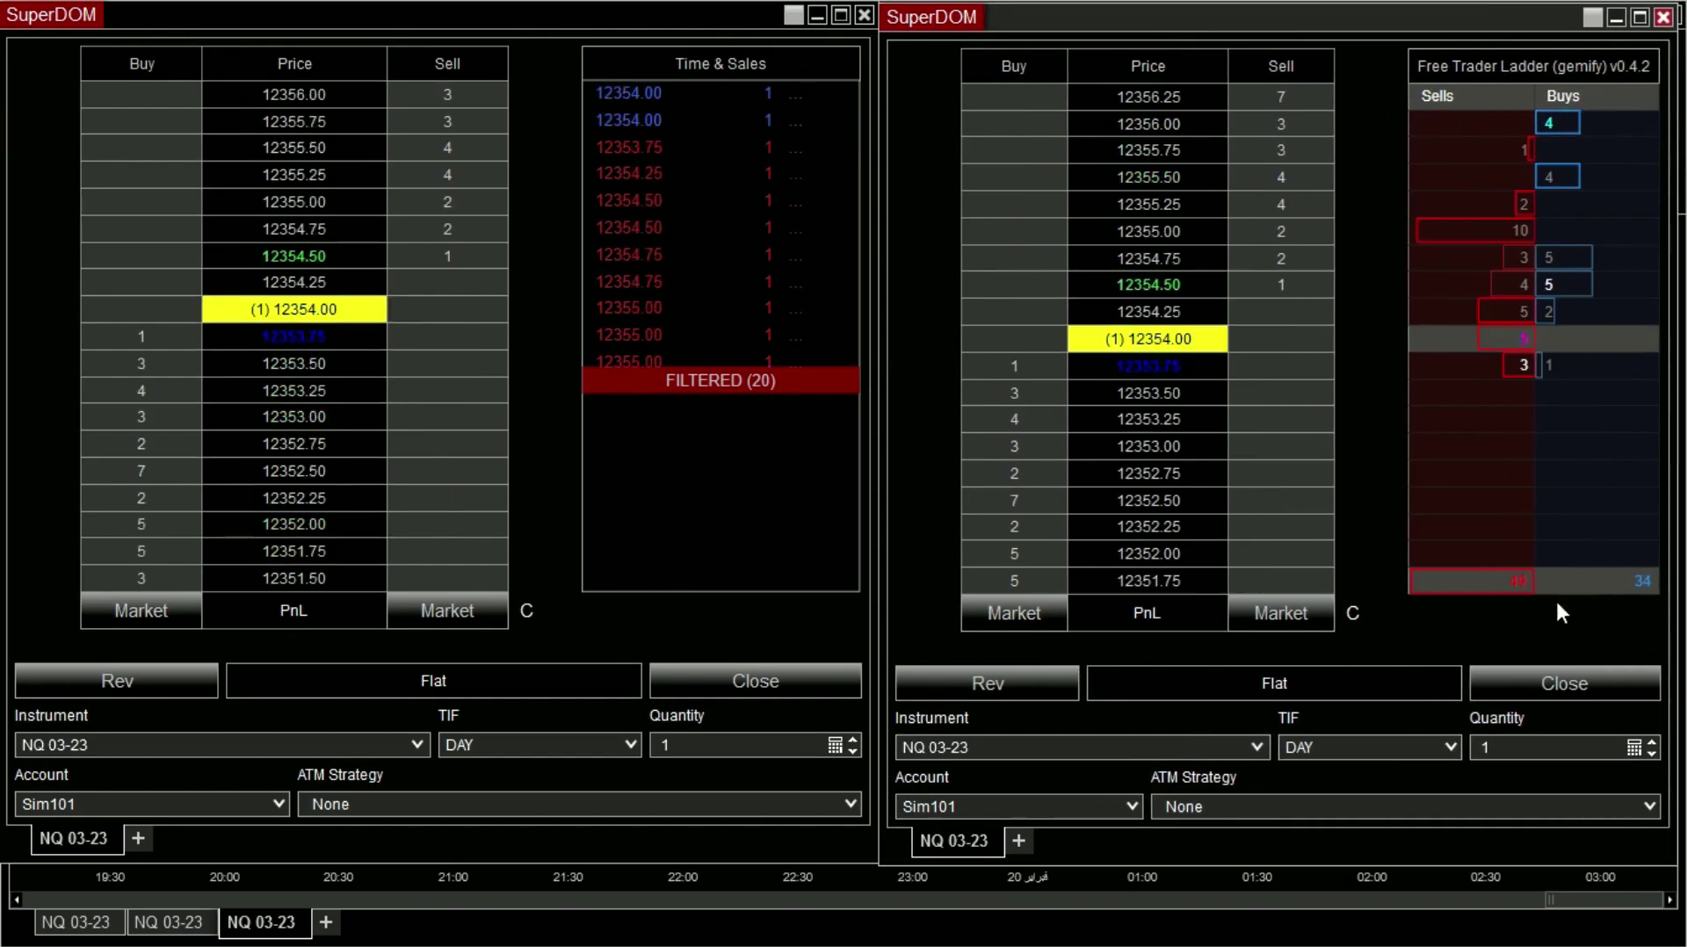
drag(1400, 415, 1248, 426)
Enable the ladder's Trades (Sliding Window), BIce / SIce, Session Buys / Sells and remaining Sliding Window Totals options and apply them.
right_click(1459, 622)
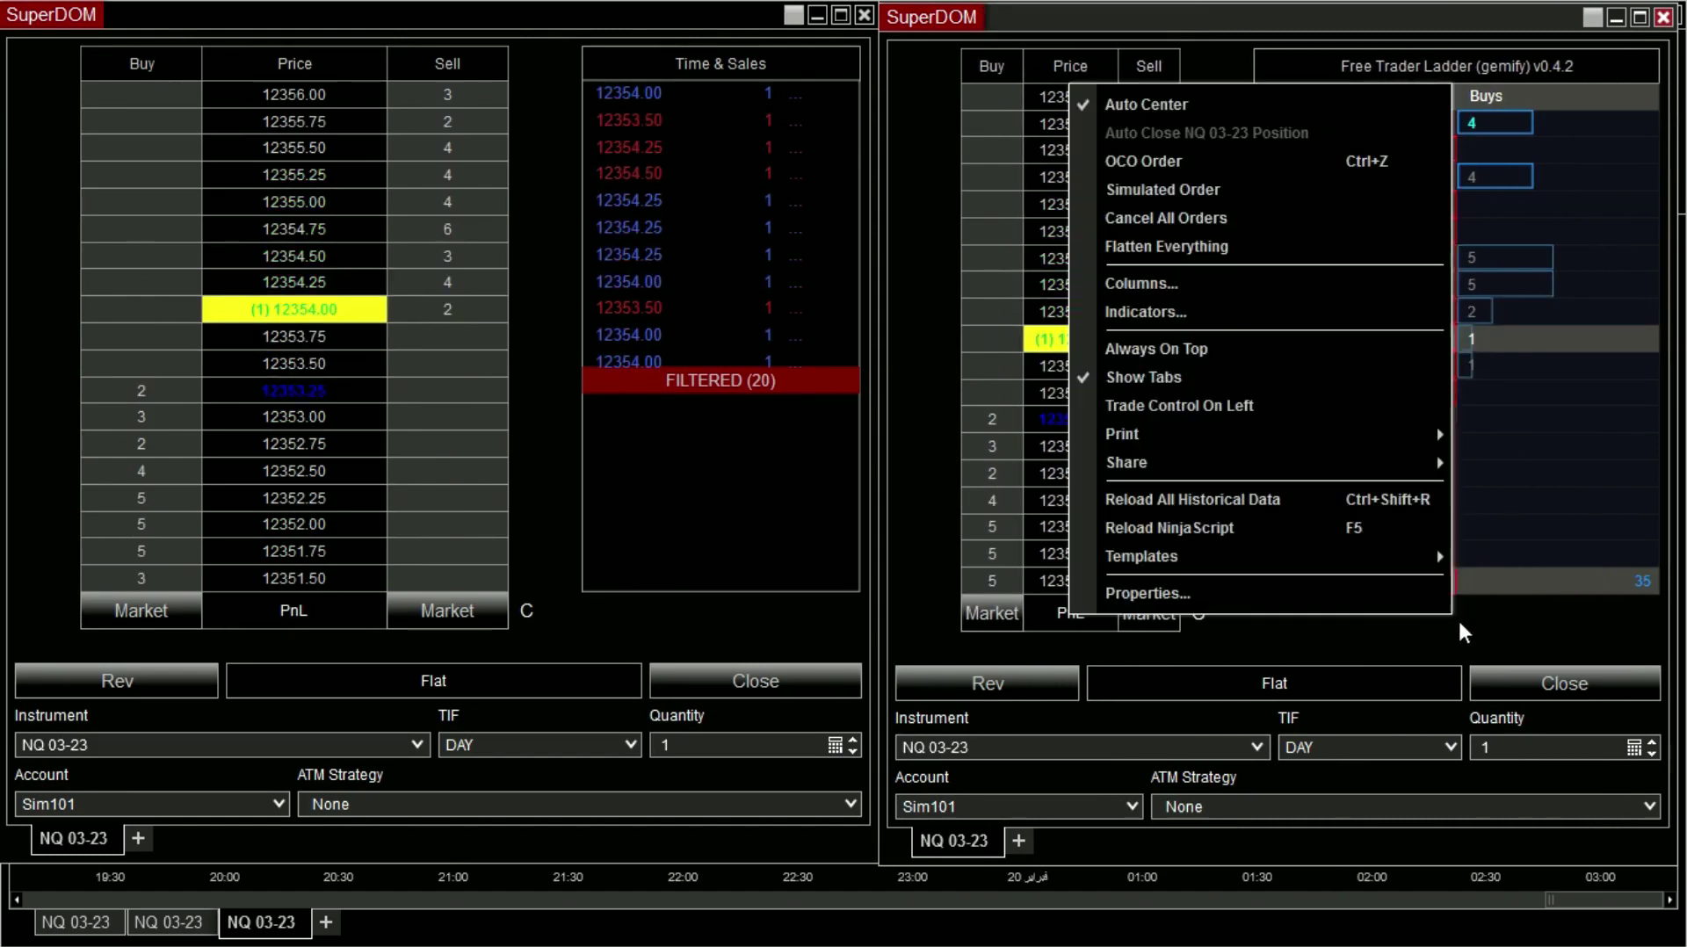
click(1268, 286)
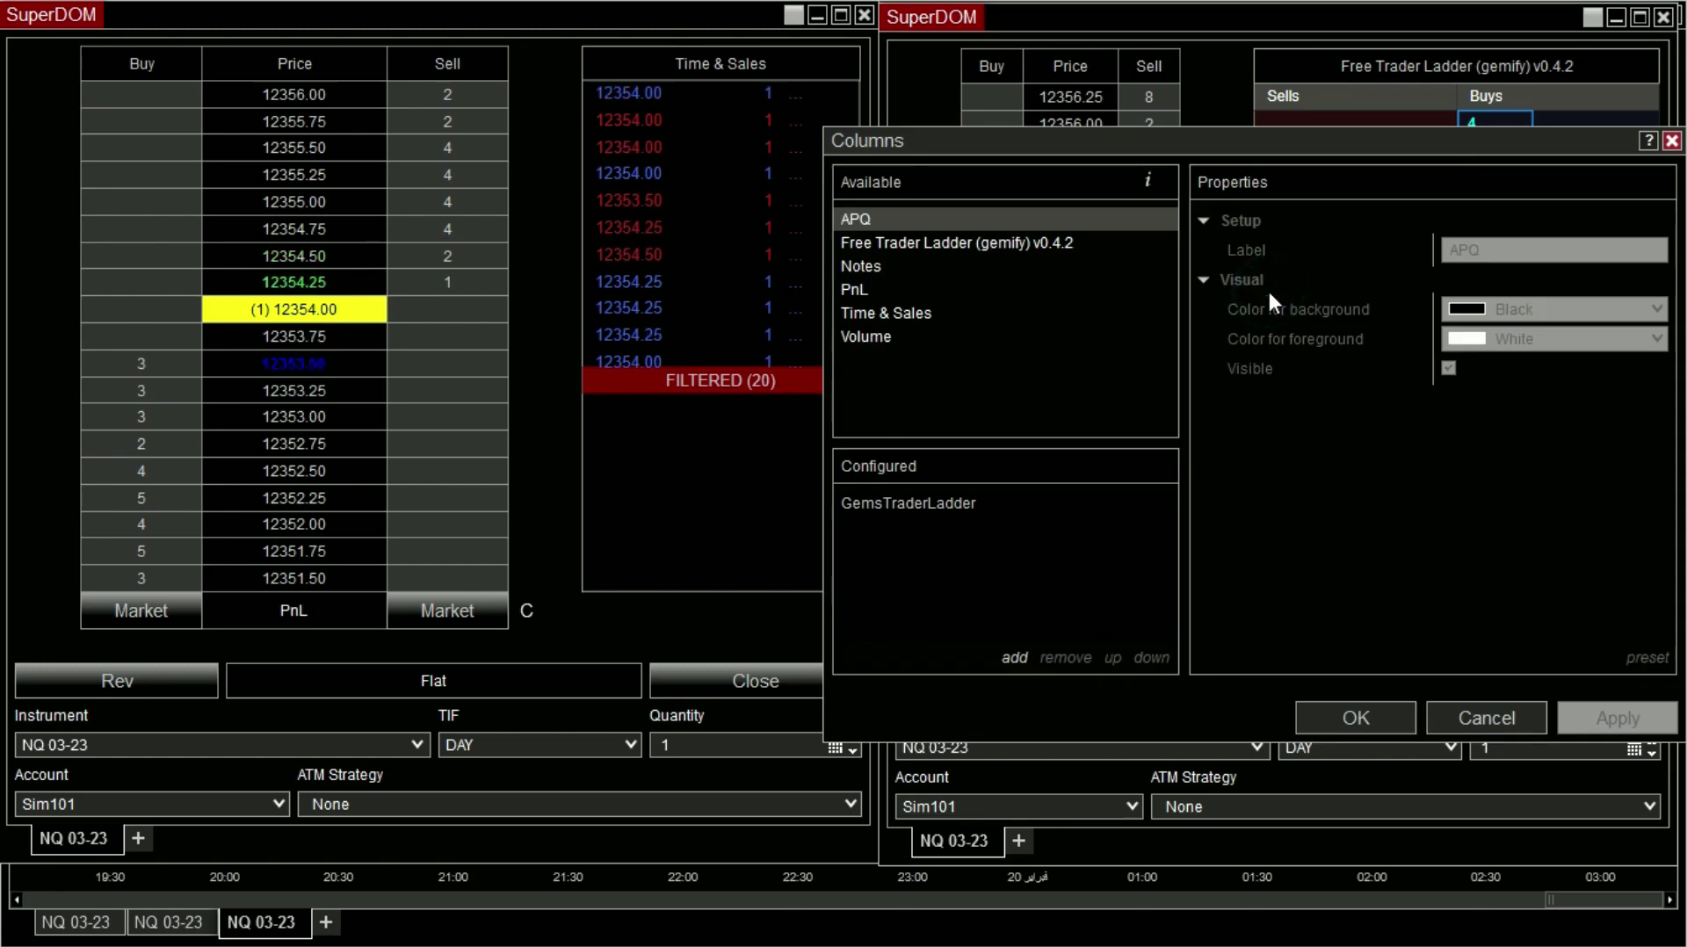
click(967, 503)
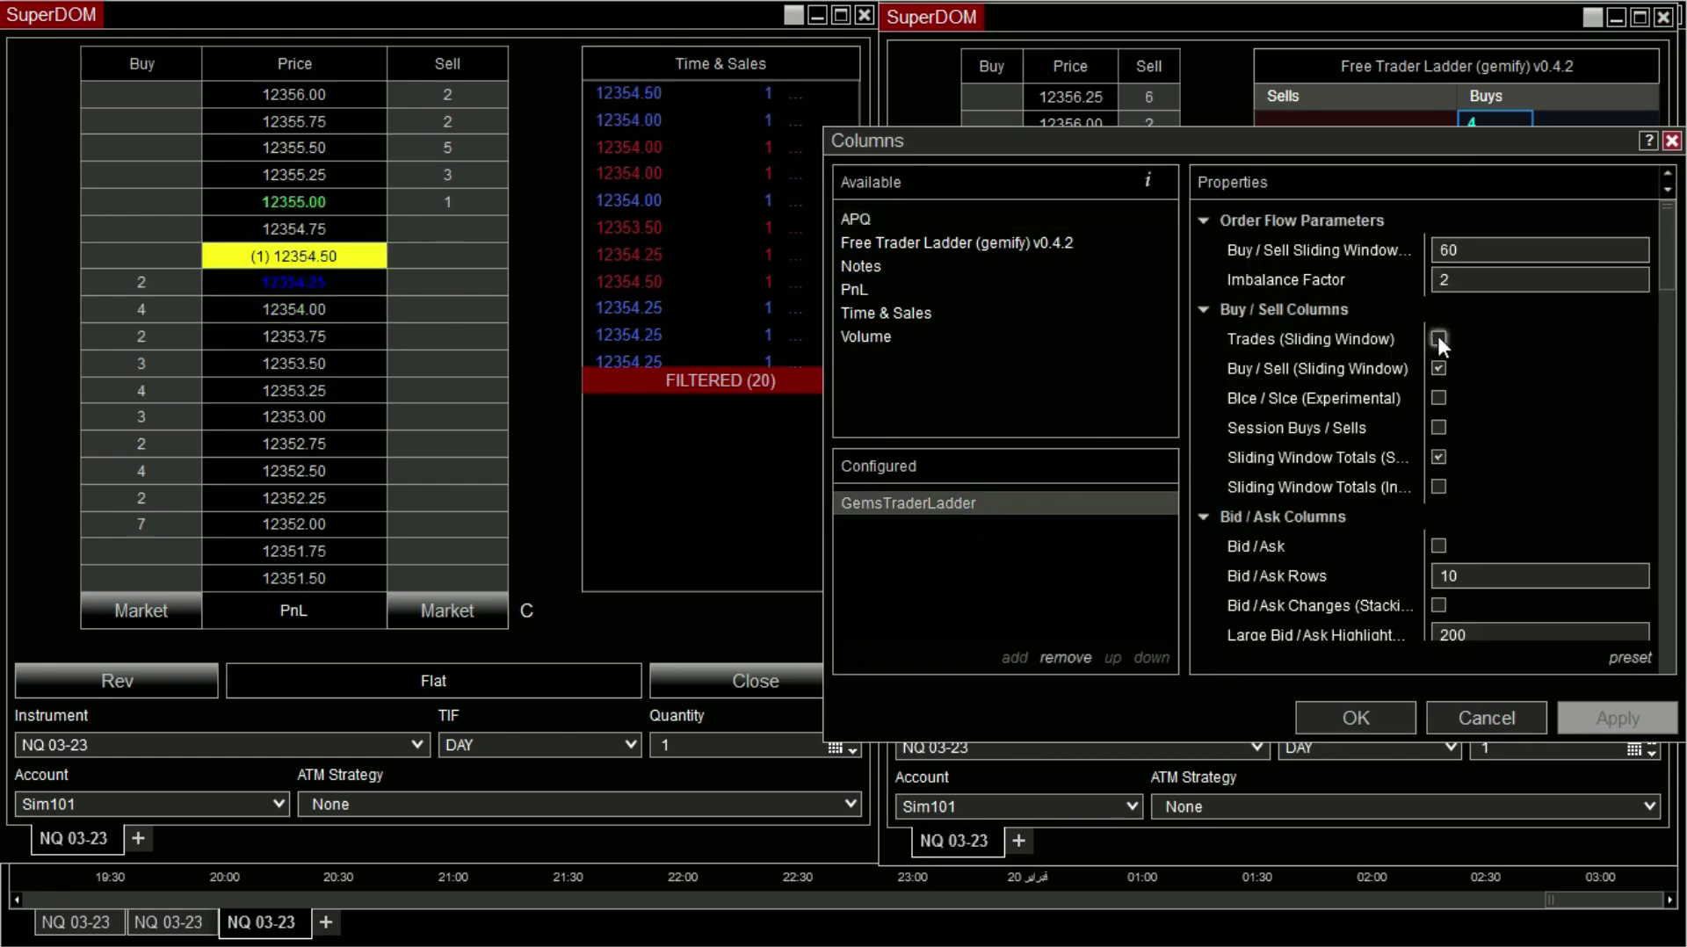
click(1438, 338)
click(1438, 398)
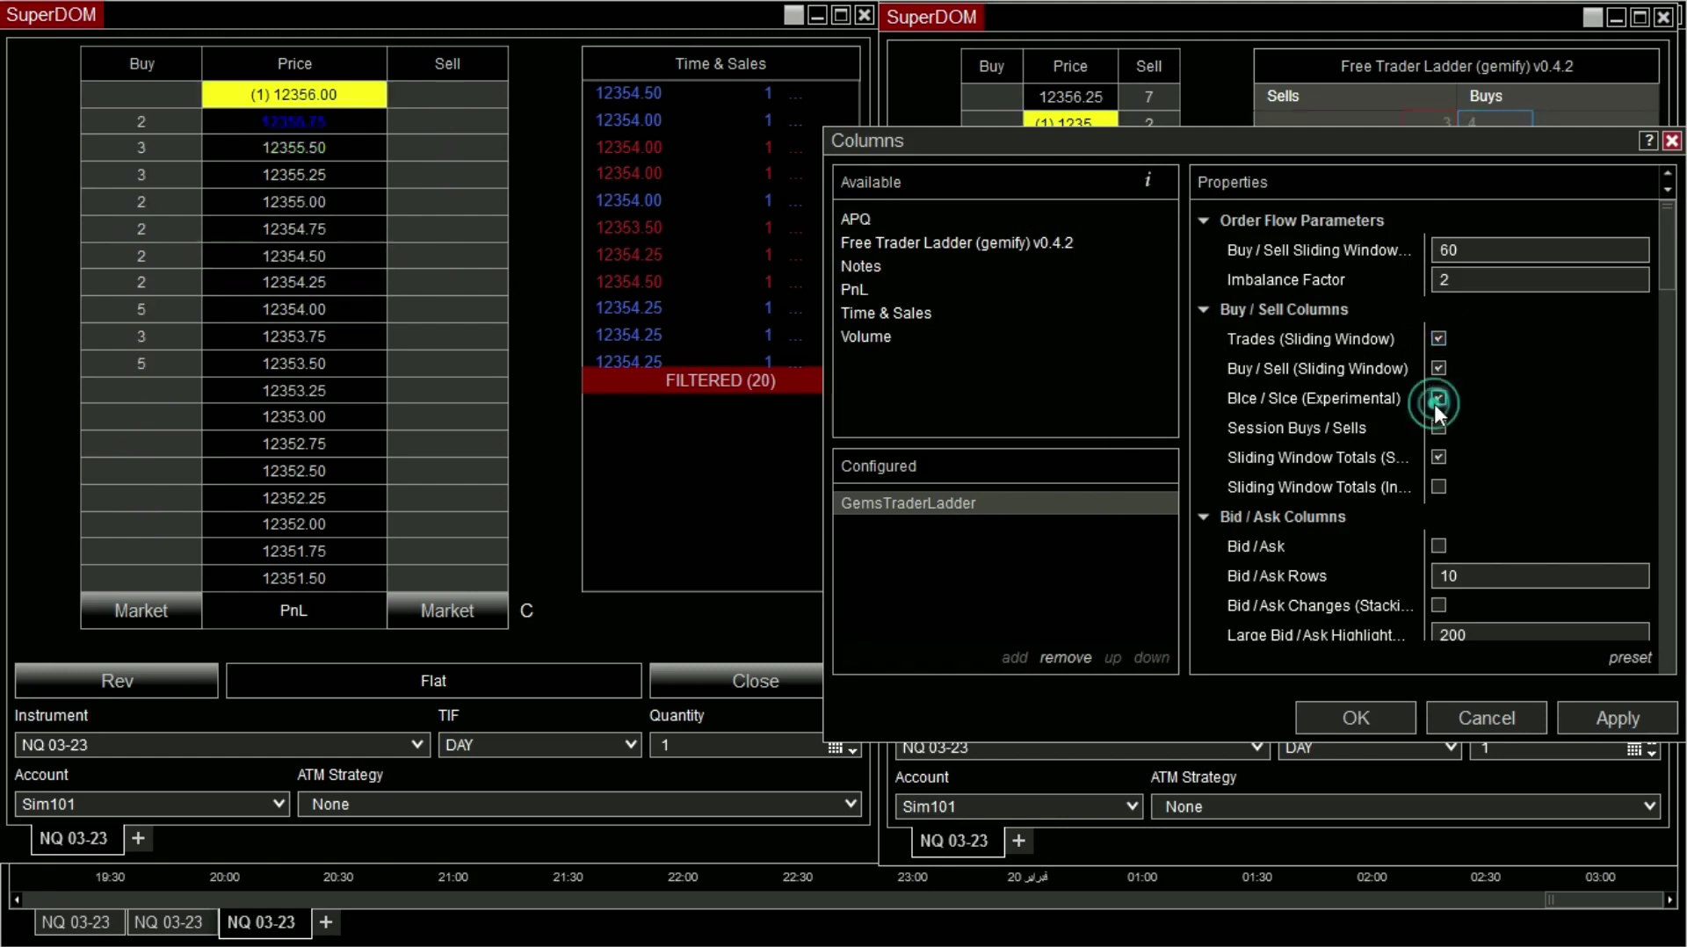
click(1438, 428)
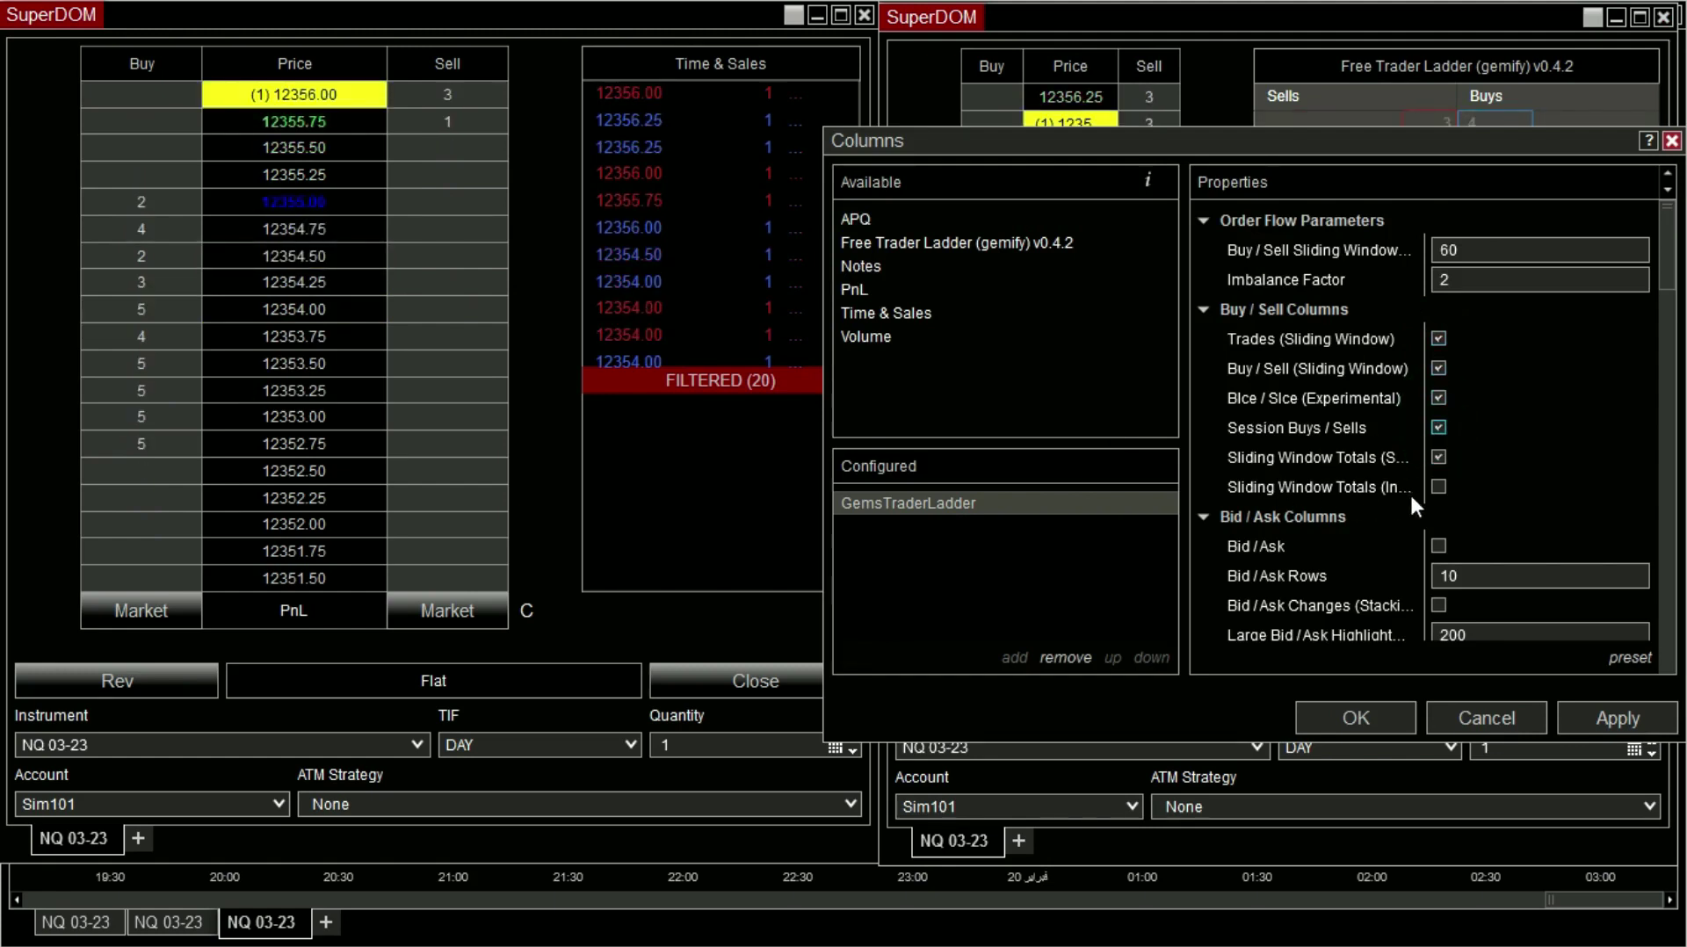
click(1439, 487)
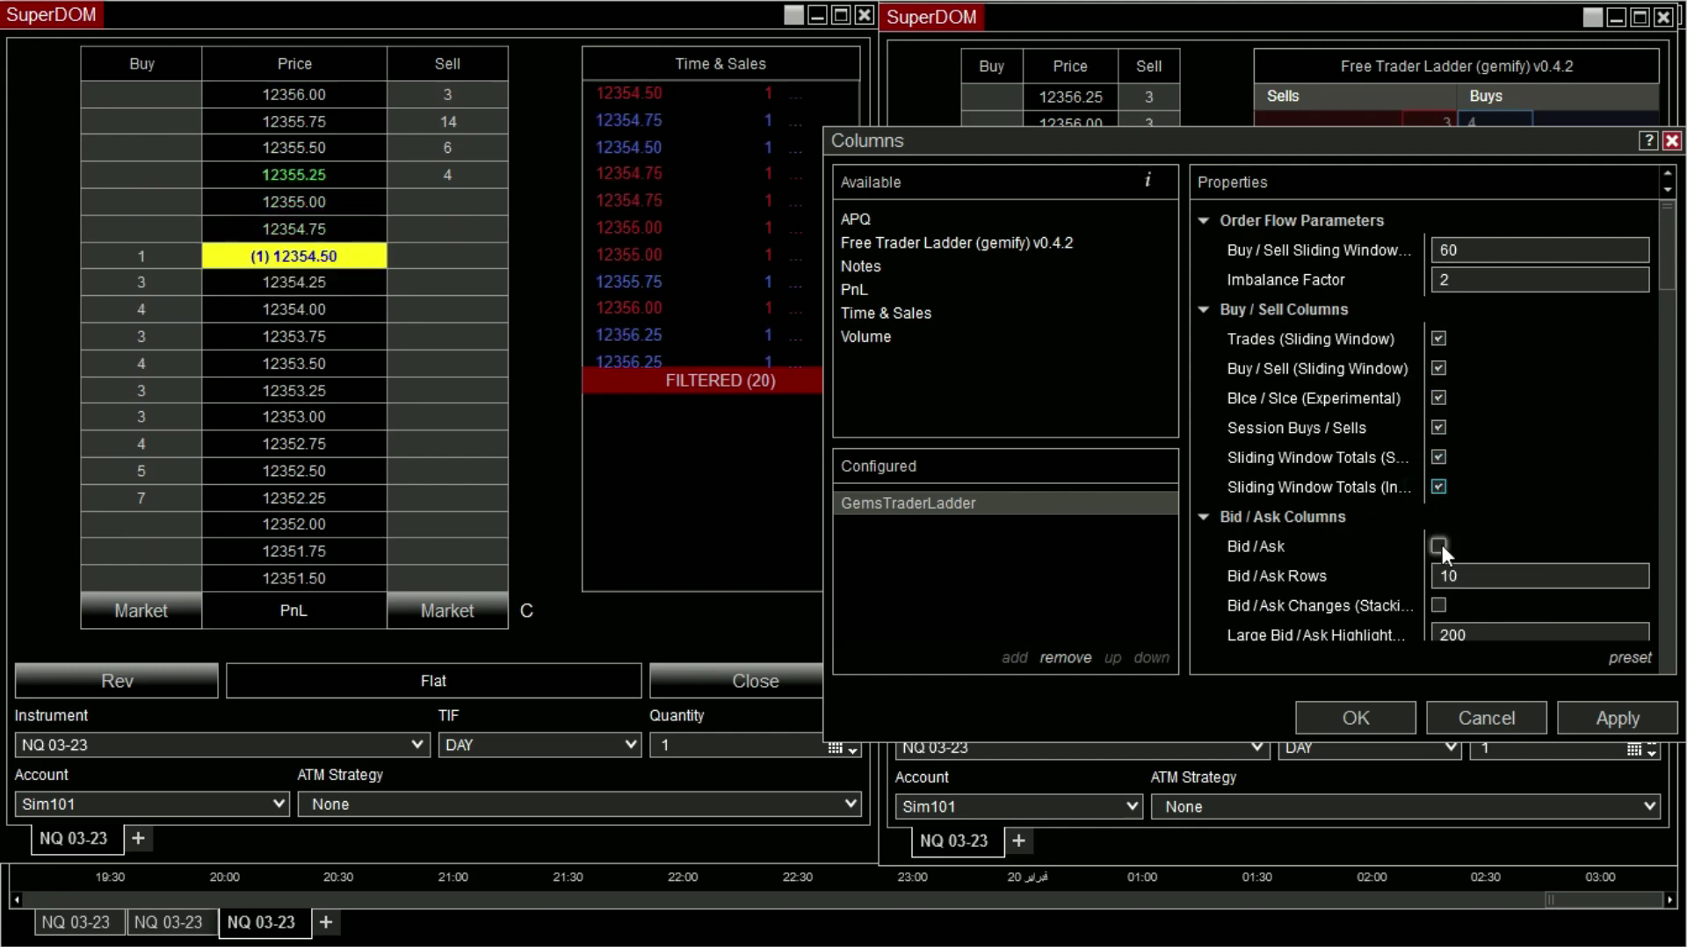
drag(1005, 141, 223, 107)
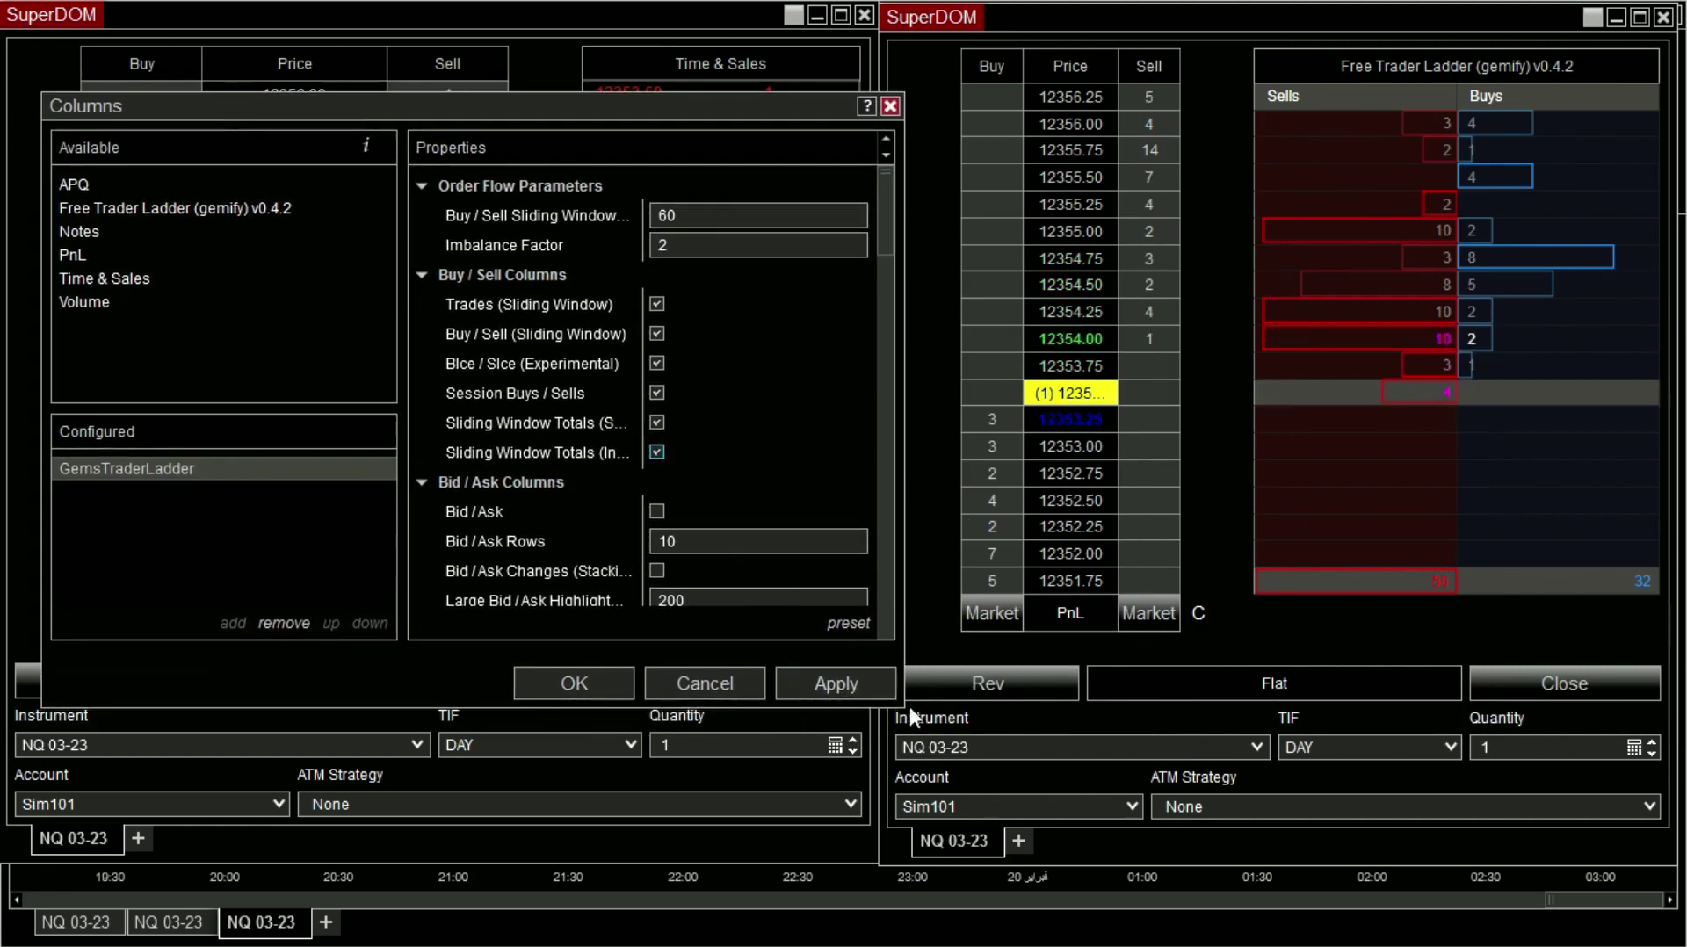
click(862, 687)
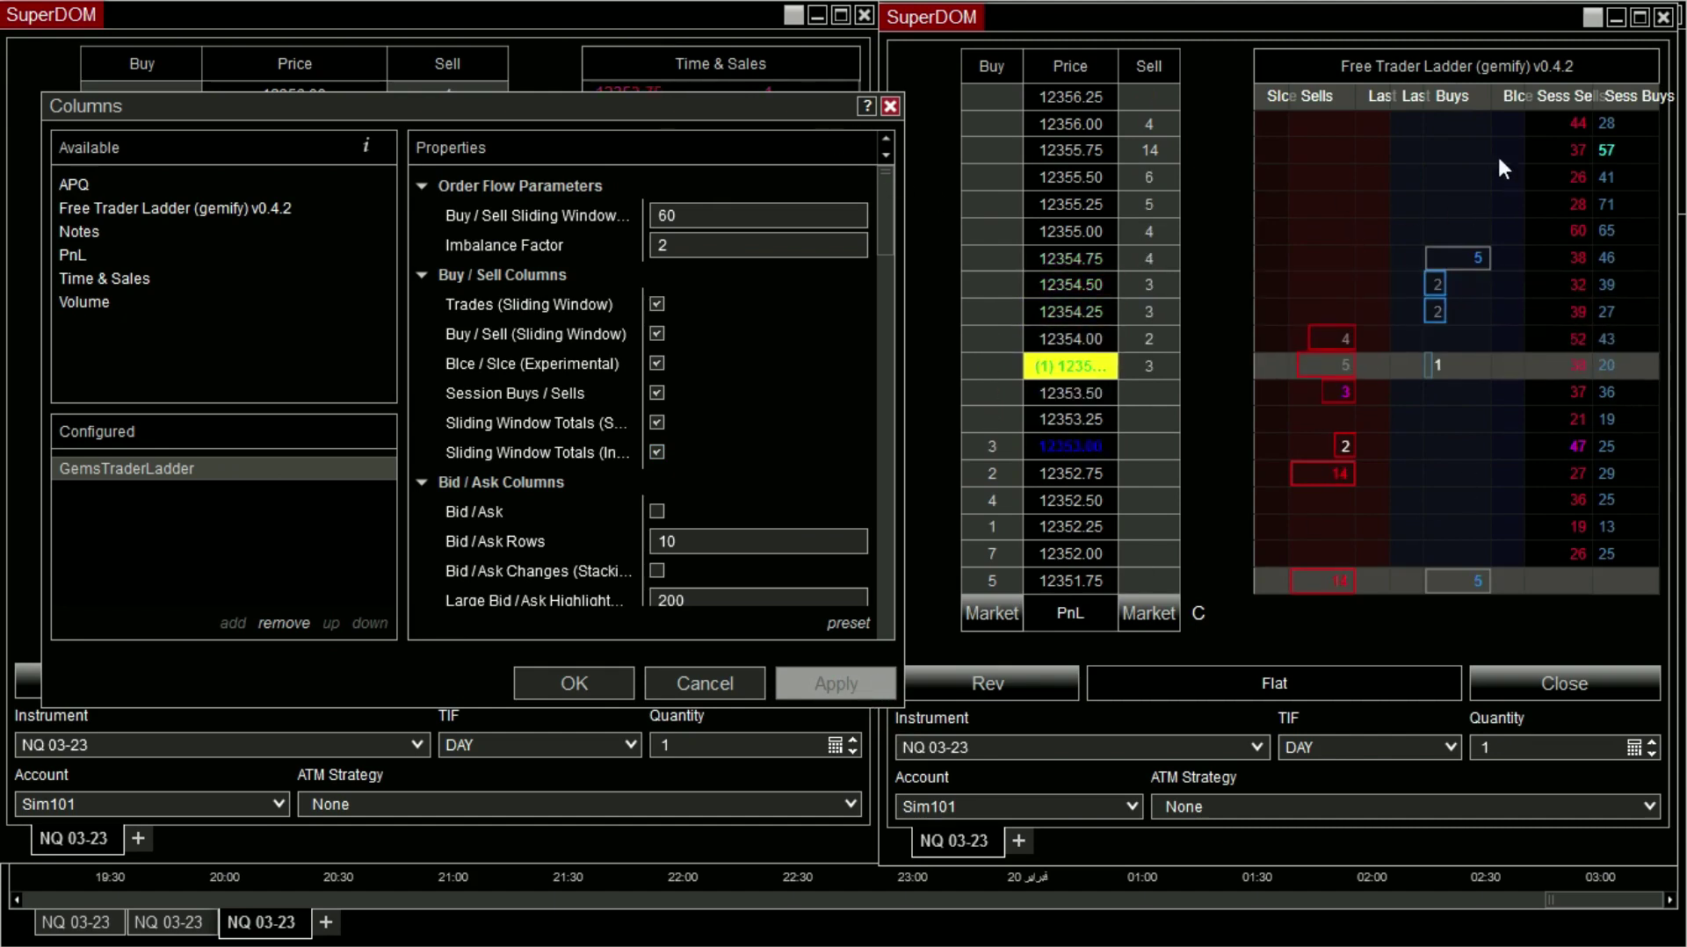
click(593, 693)
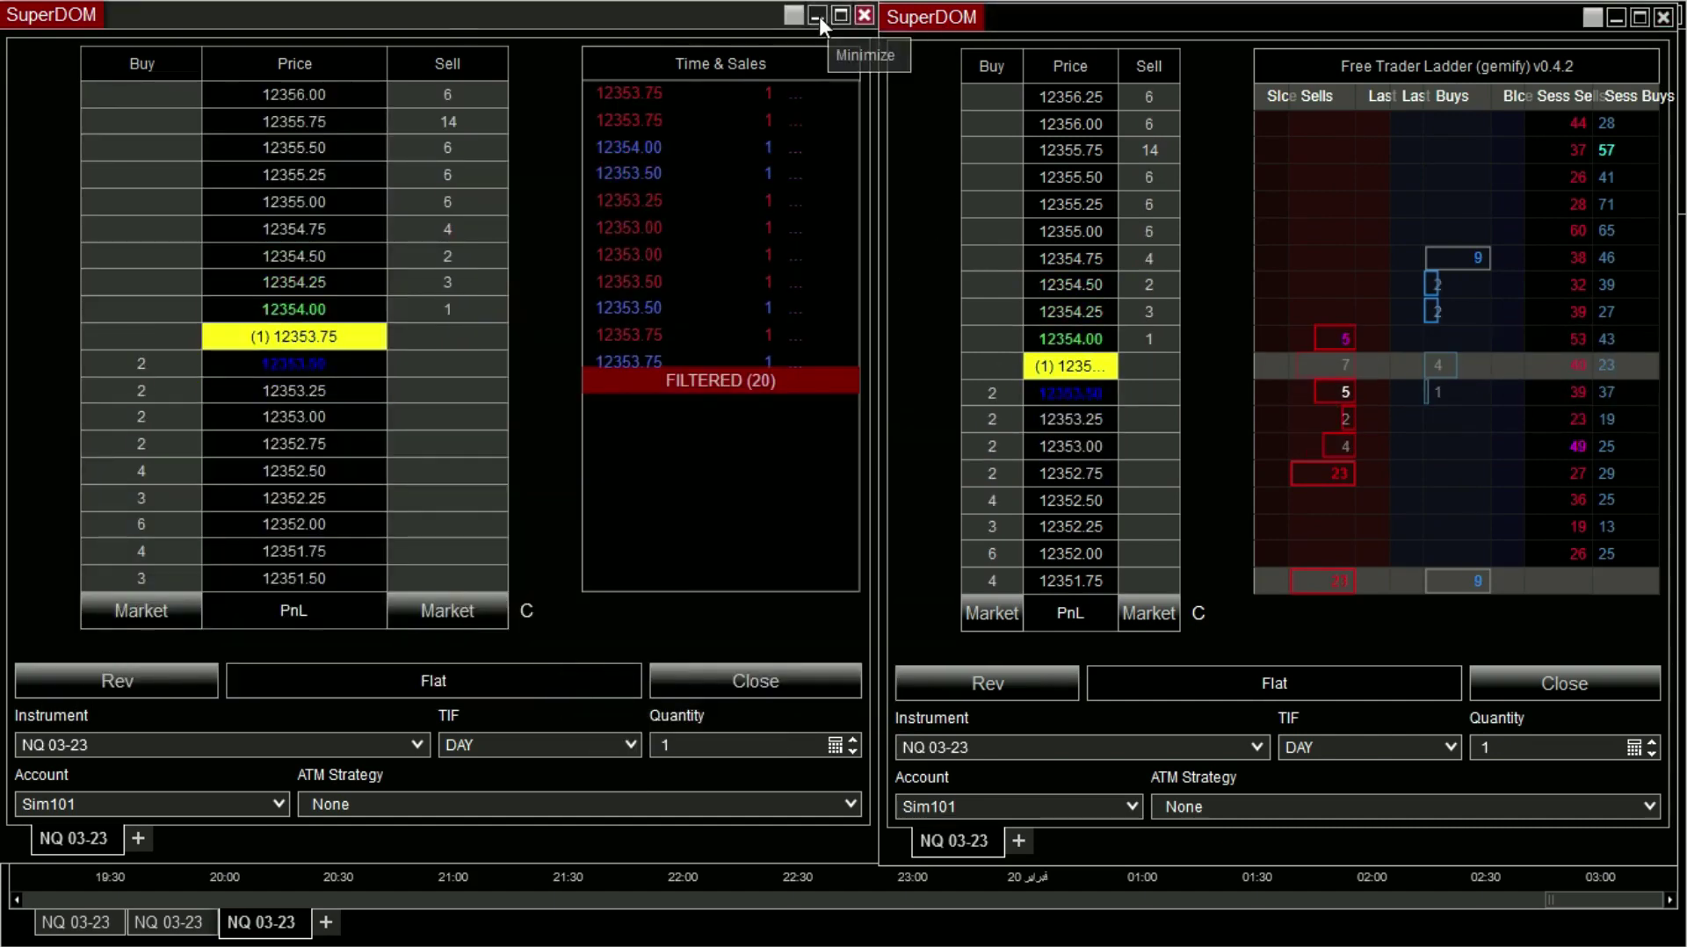
Minimize the Time & Sales SuperDOM and widen the Free Trader Ladder SuperDOM across most of the screen.
click(817, 15)
drag(932, 19, 56, 19)
drag(799, 244, 1461, 247)
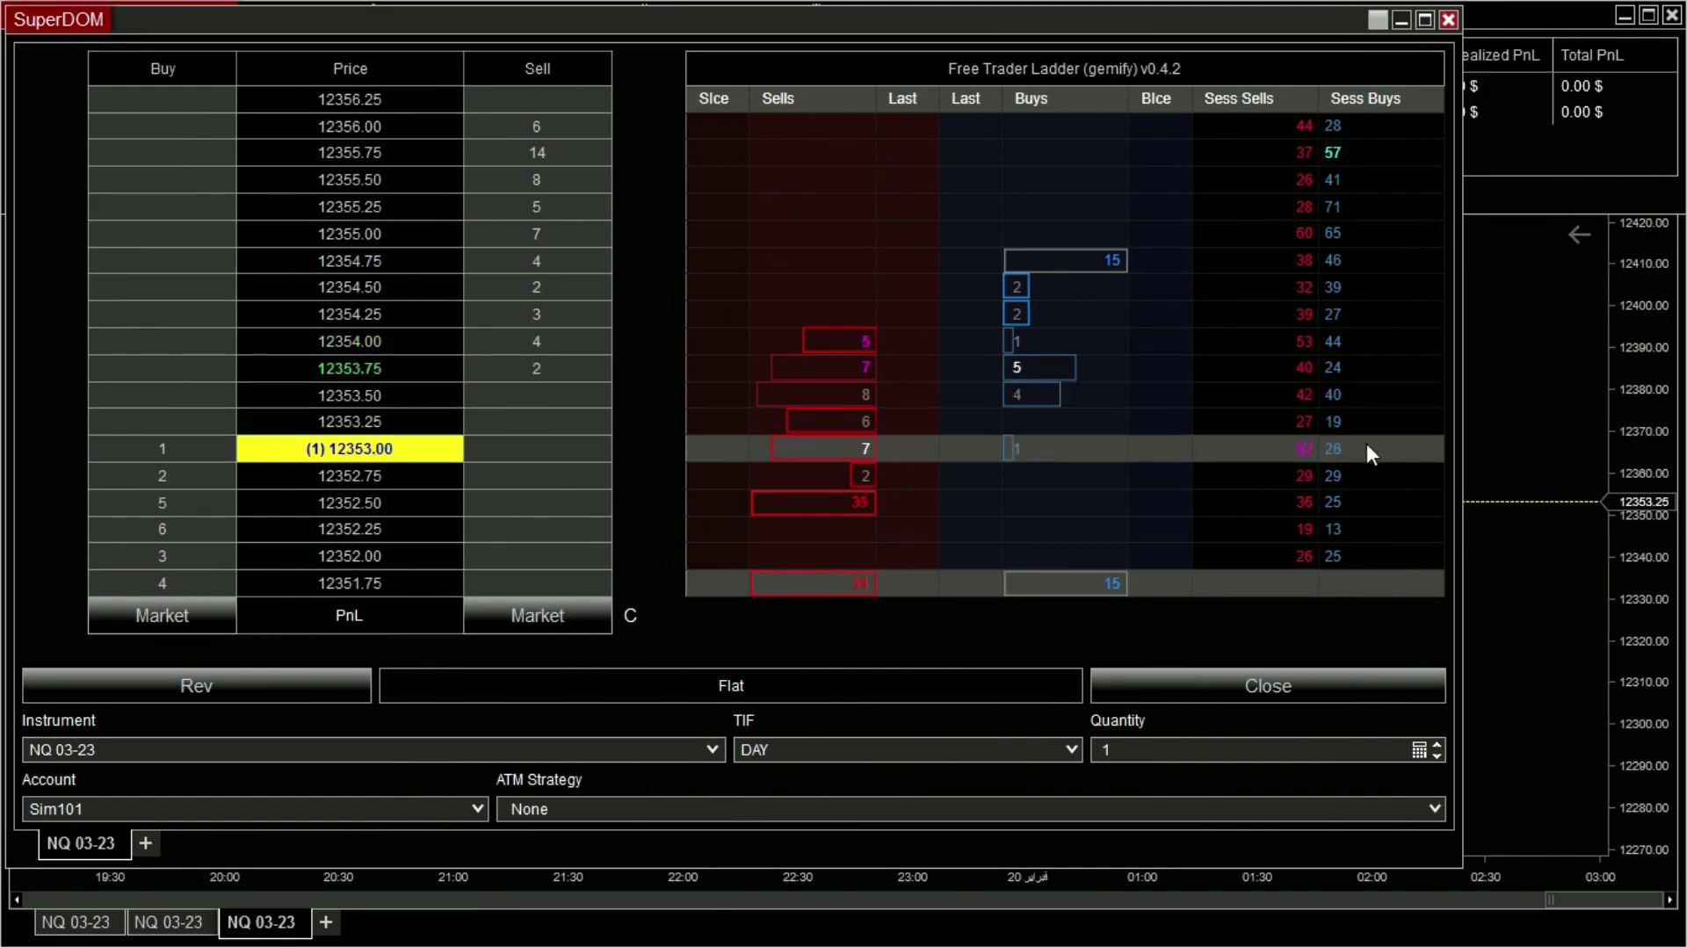
Turn on the Bid / Ask and Bid / Ask Changes columns in the Free Trader Ladder settings and apply them.
right_click(1340, 620)
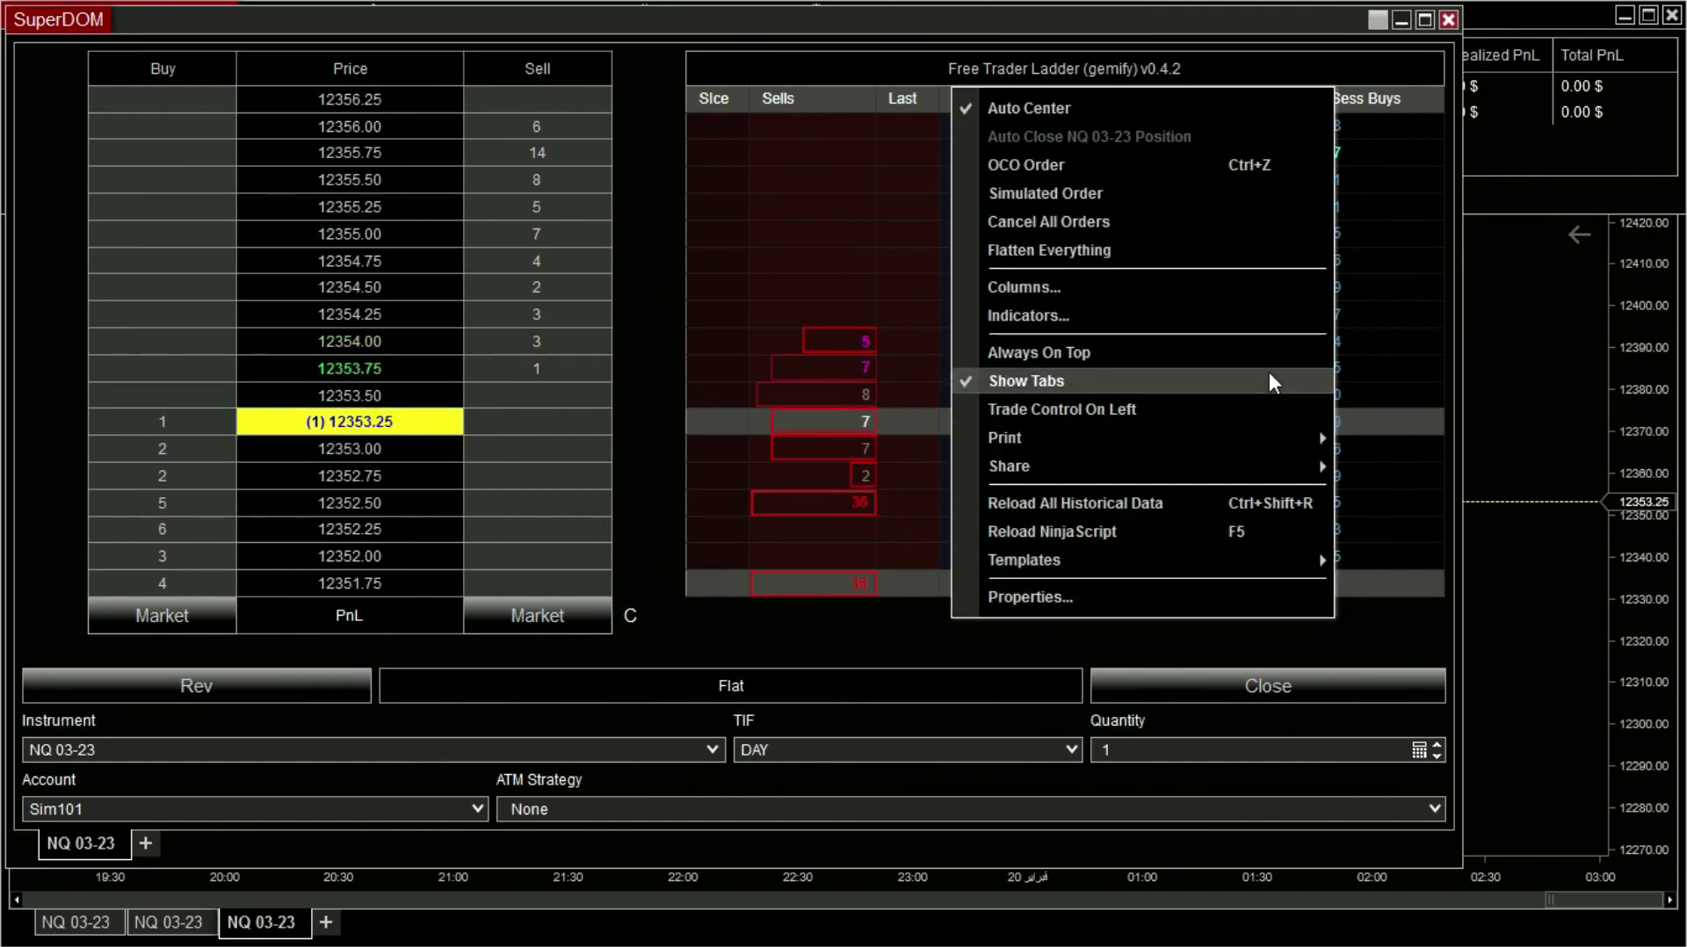
click(1251, 286)
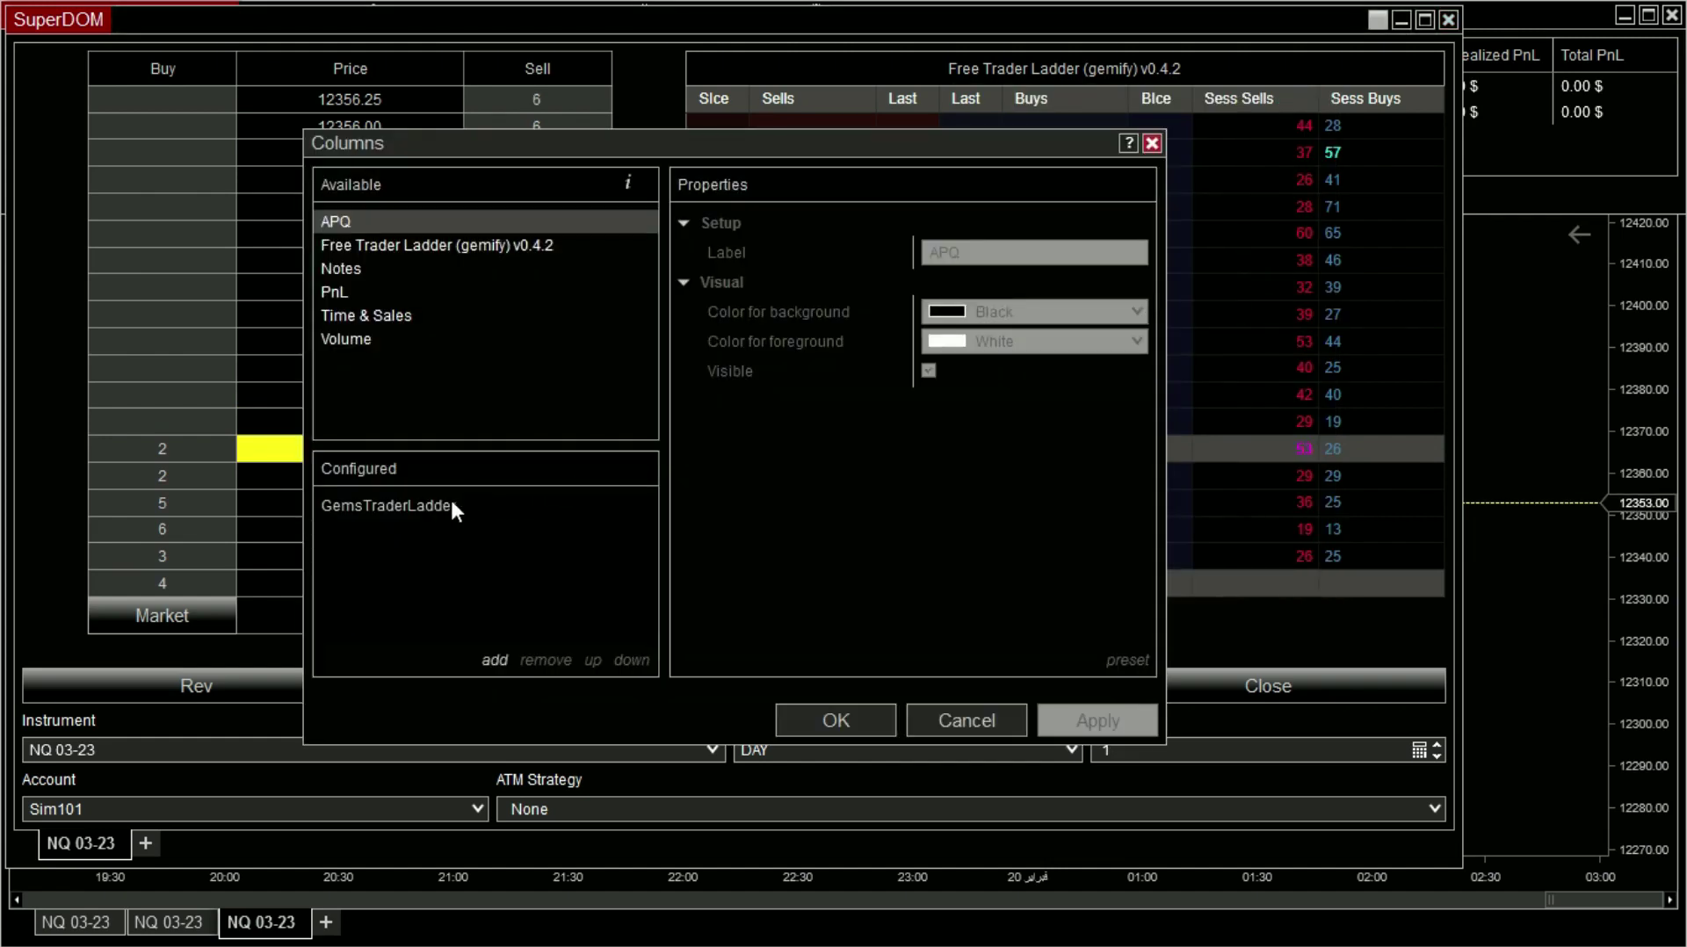
click(442, 503)
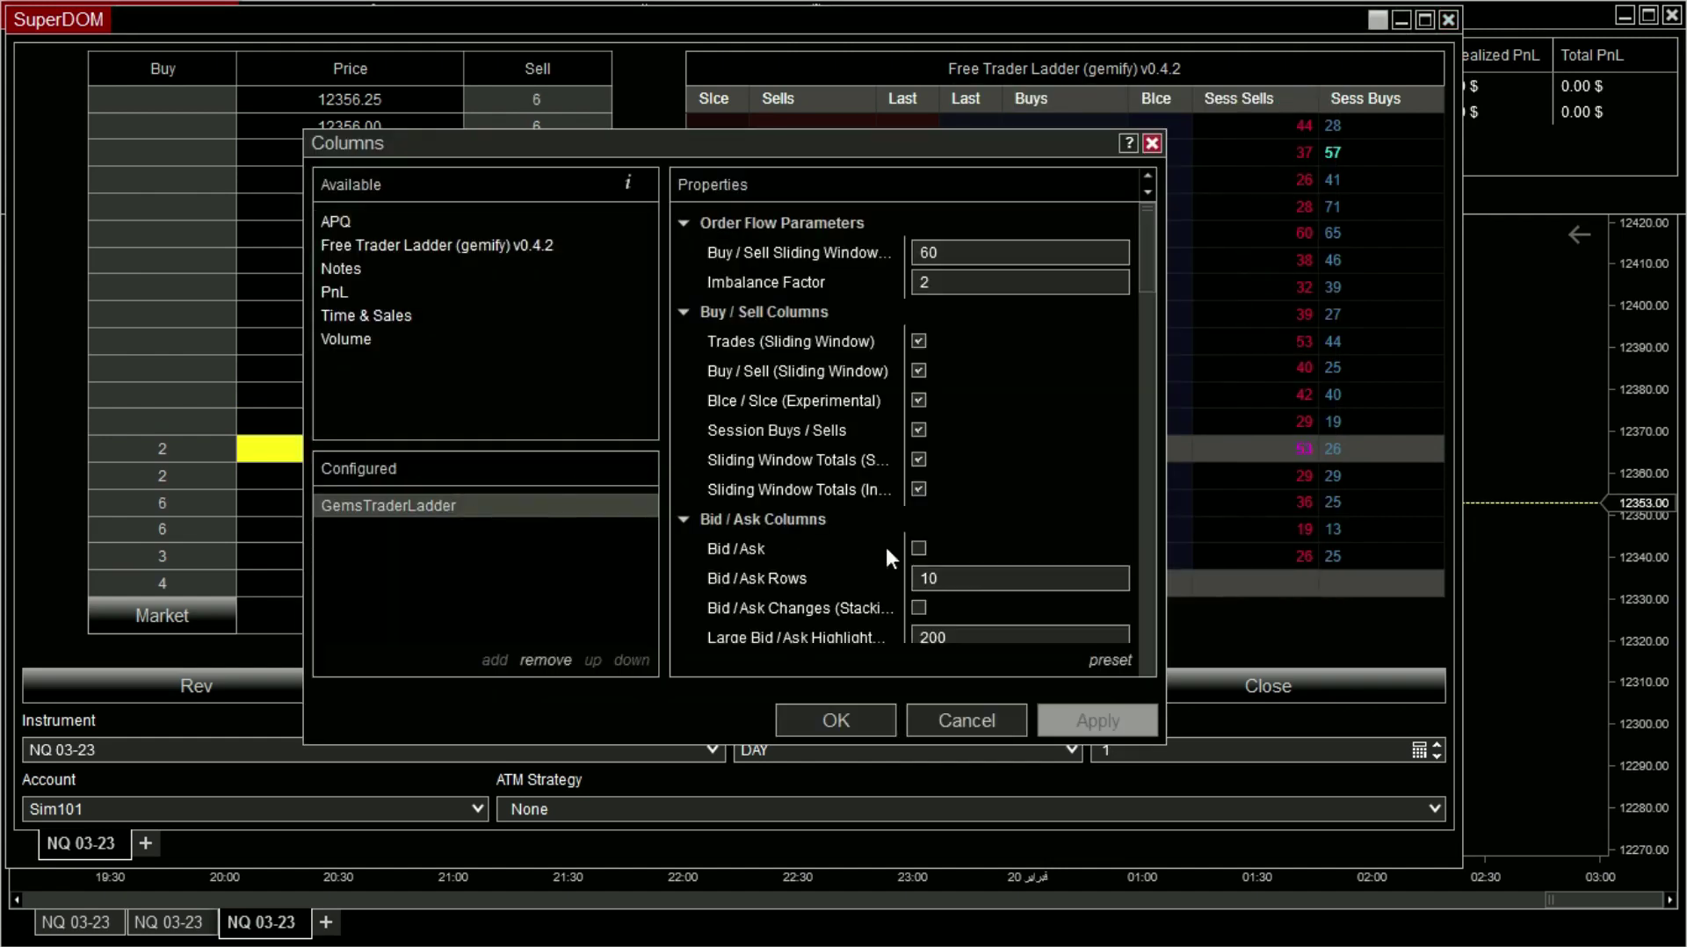
click(919, 547)
click(919, 607)
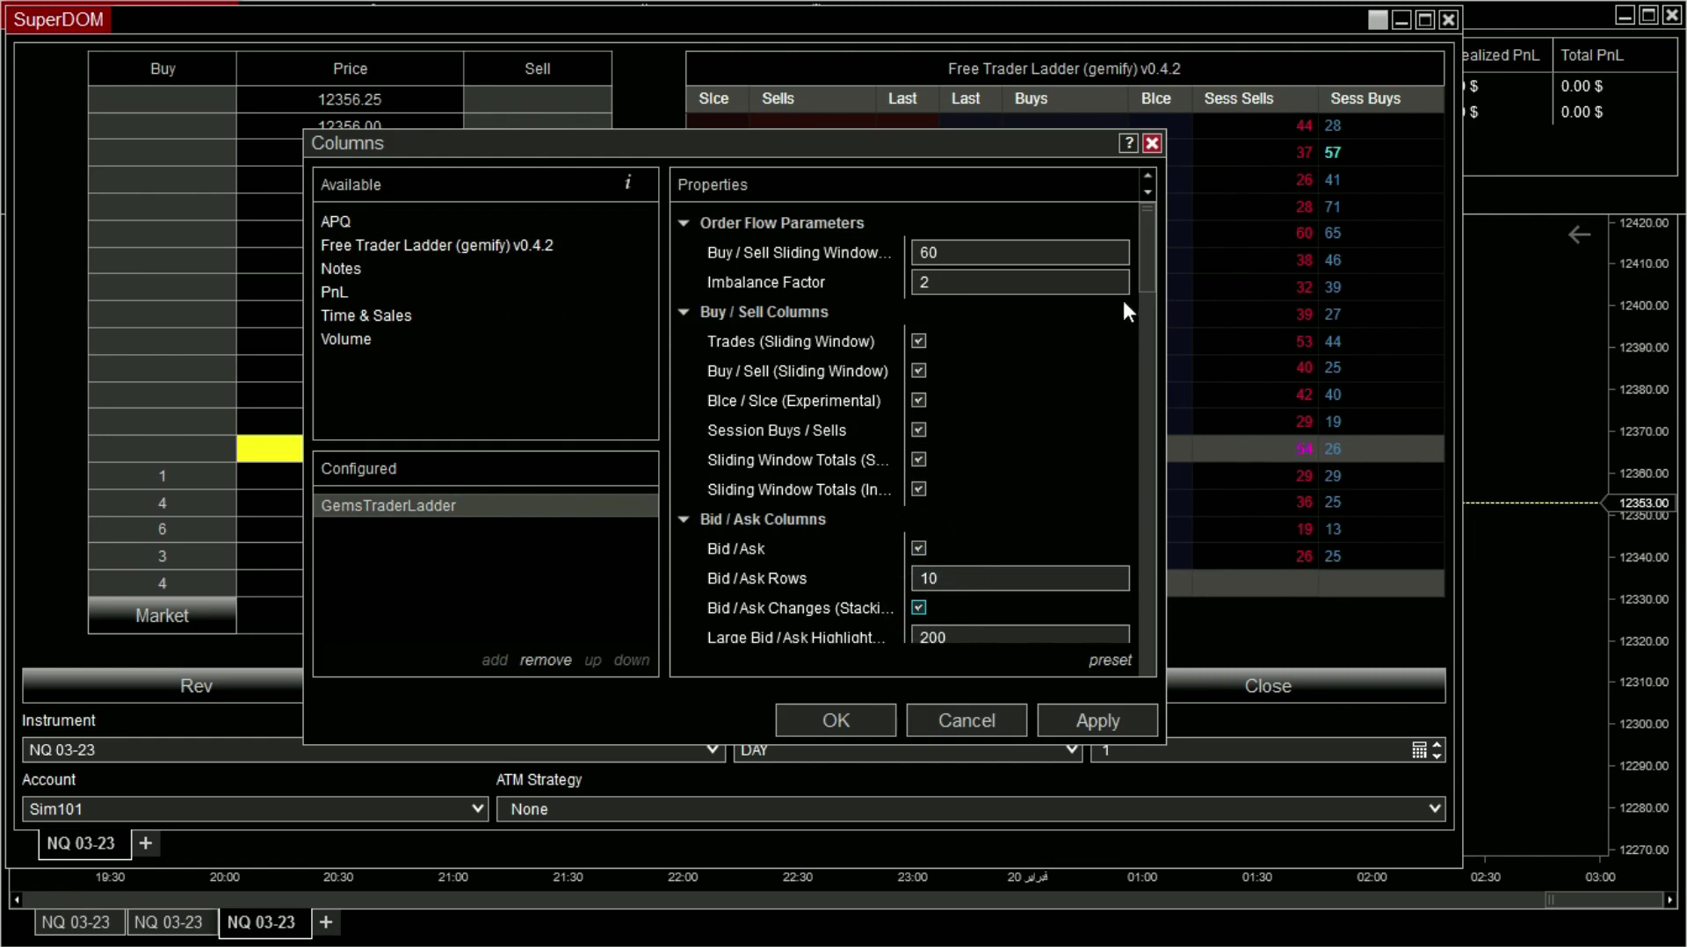
drag(1151, 261, 1153, 345)
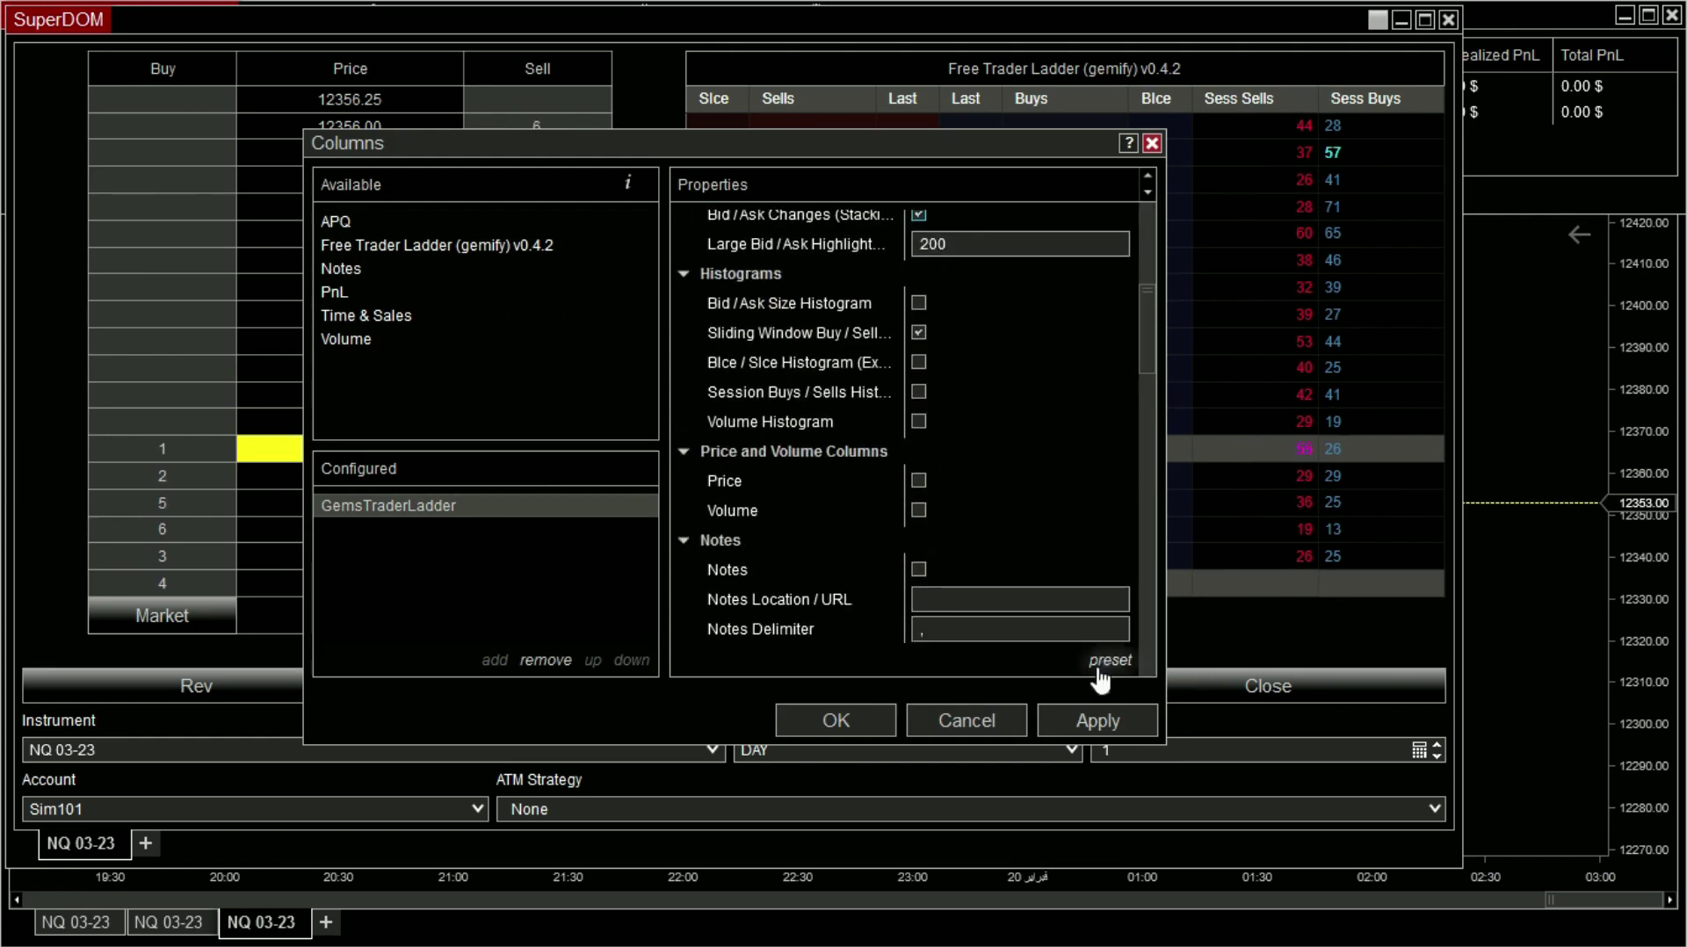
click(1098, 720)
Enable all remaining histograms, including Bid / Ask Size, BIce / SIce, Session Buys / Sells and Volume, plus the Price and Volume columns.
drag(982, 155, 872, 176)
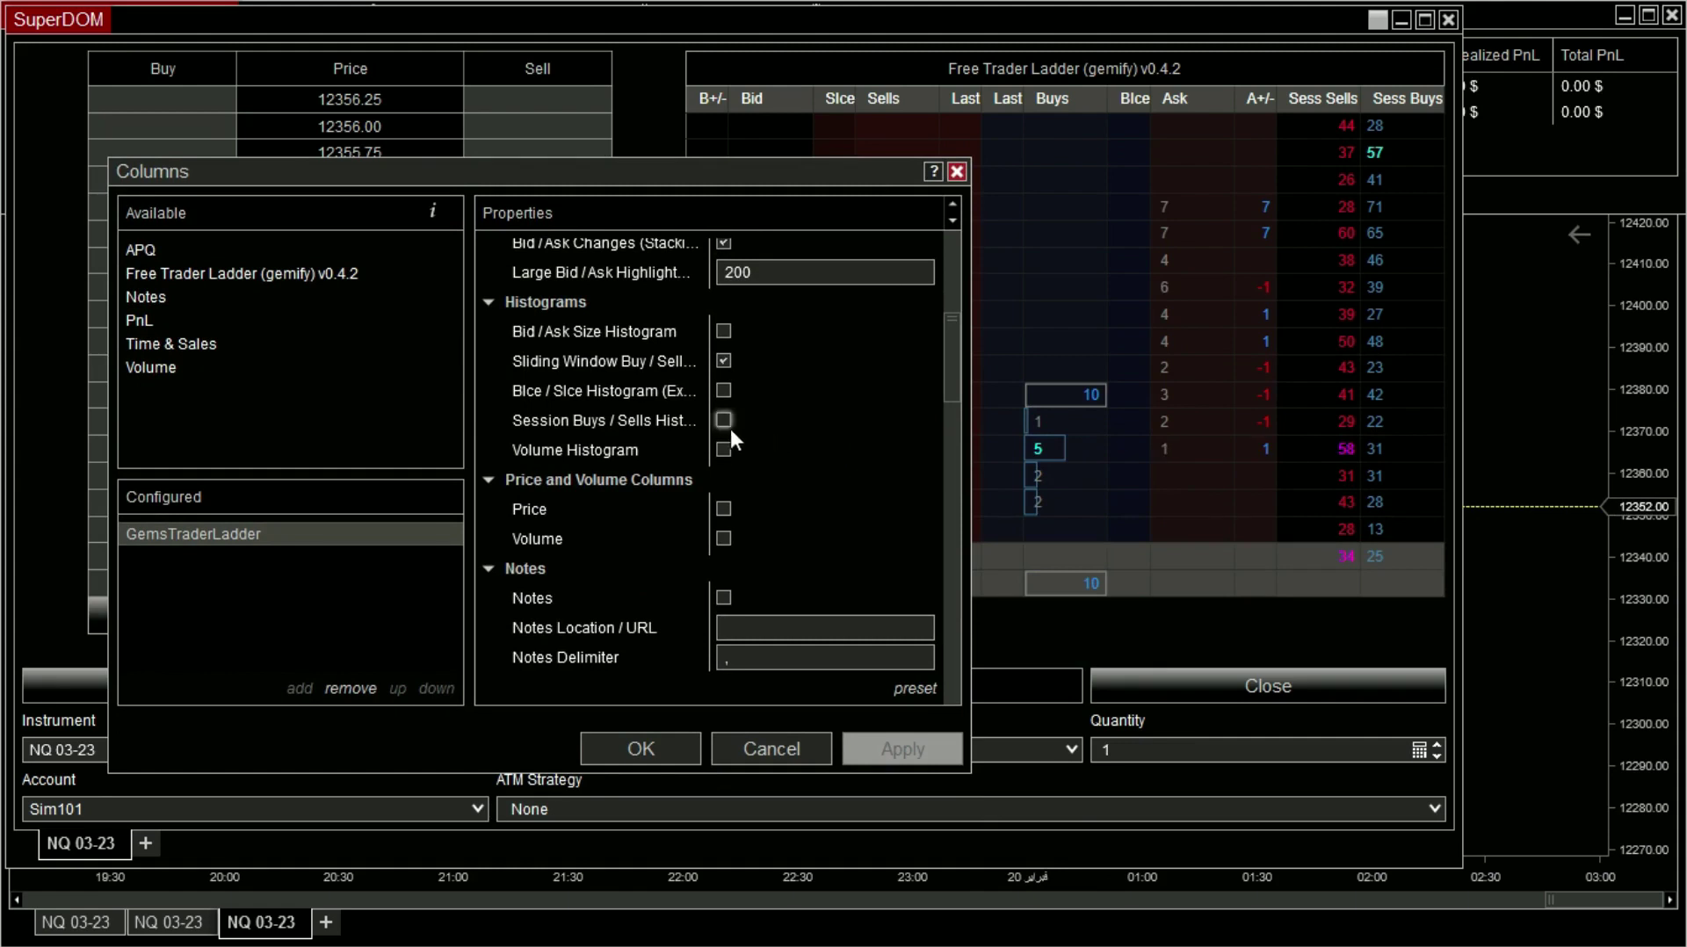
click(723, 331)
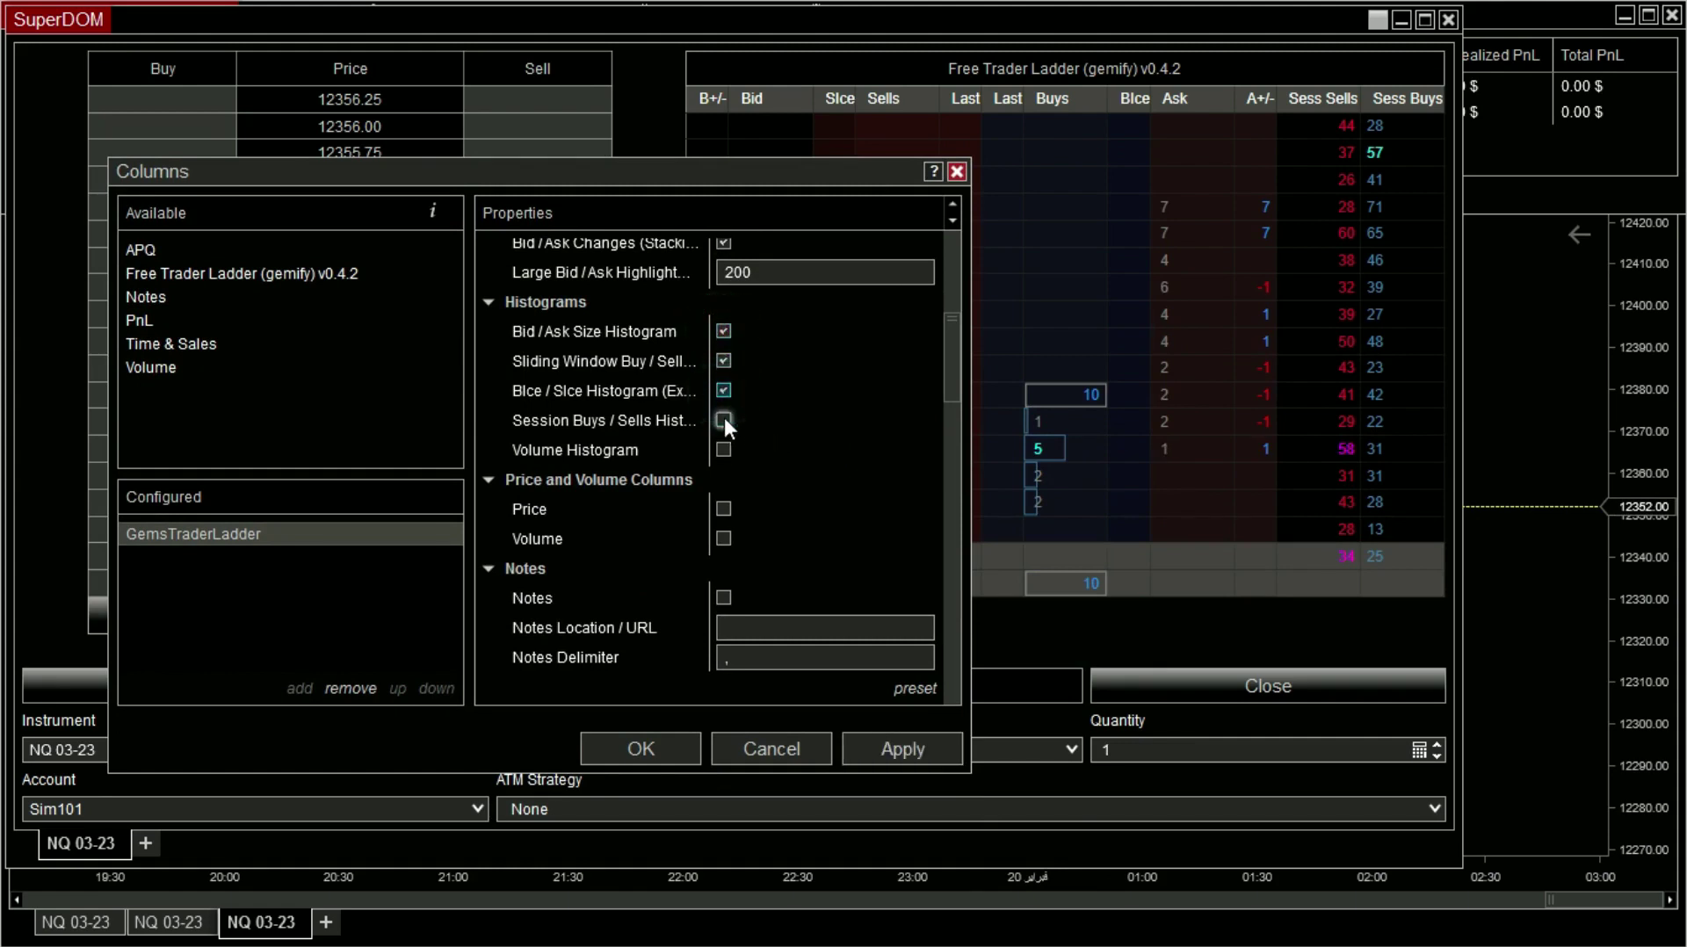
click(724, 511)
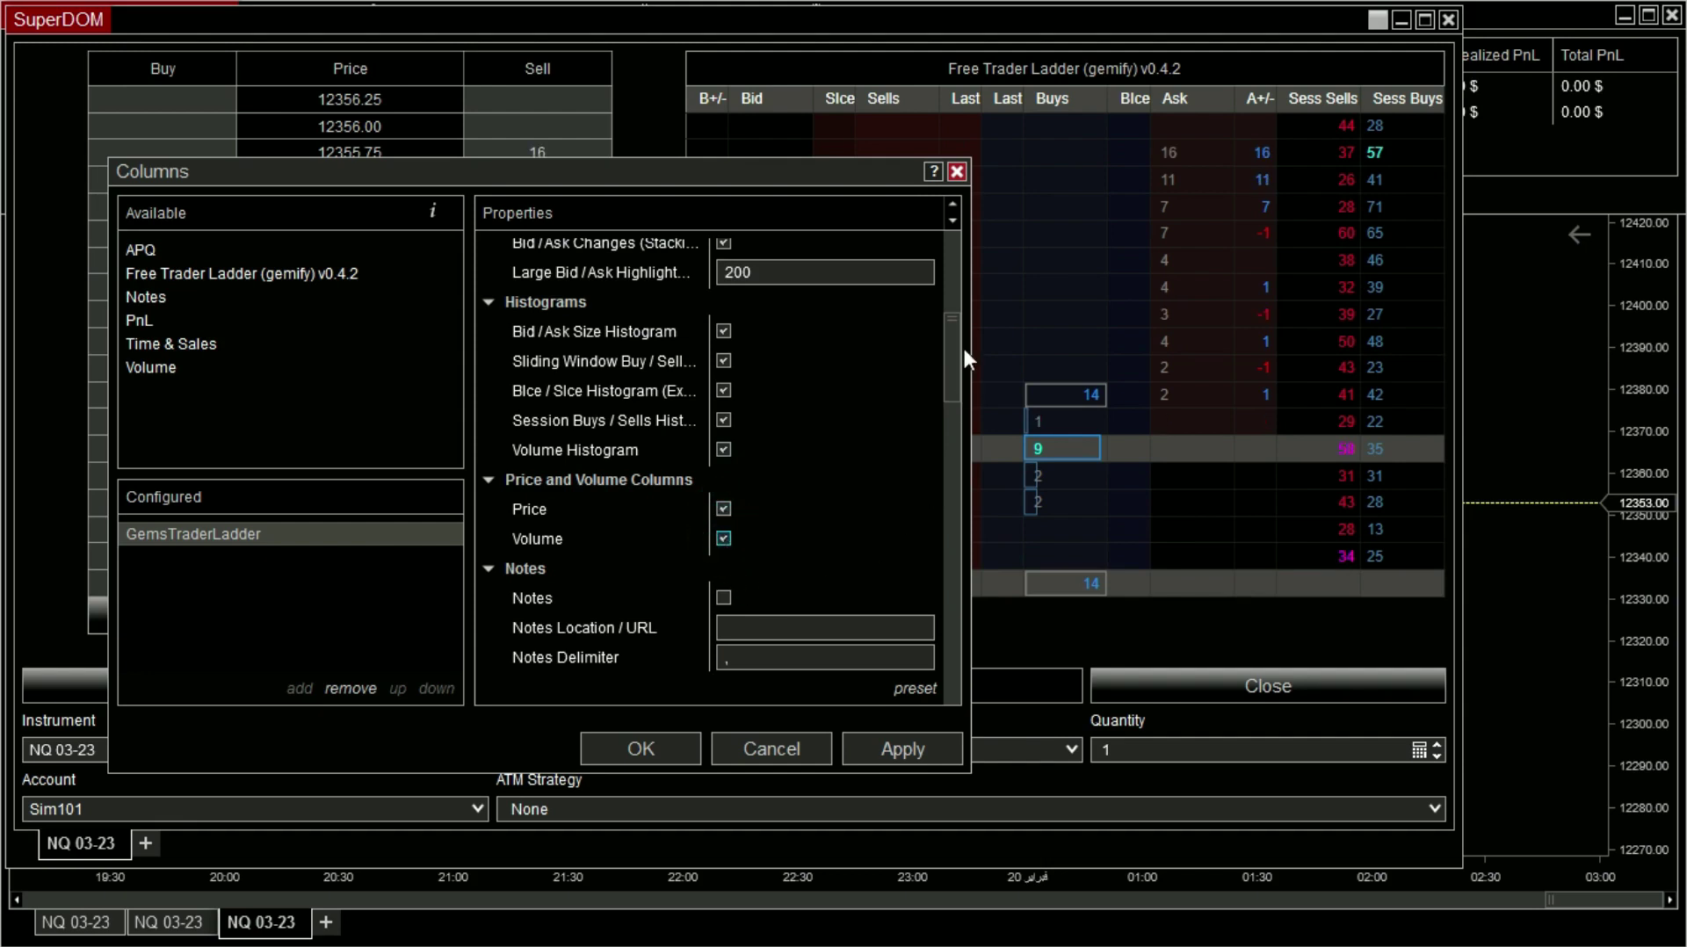
Enable the ladder's P/L column with the display type set to Currency, and apply the settings.
drag(952, 348, 952, 424)
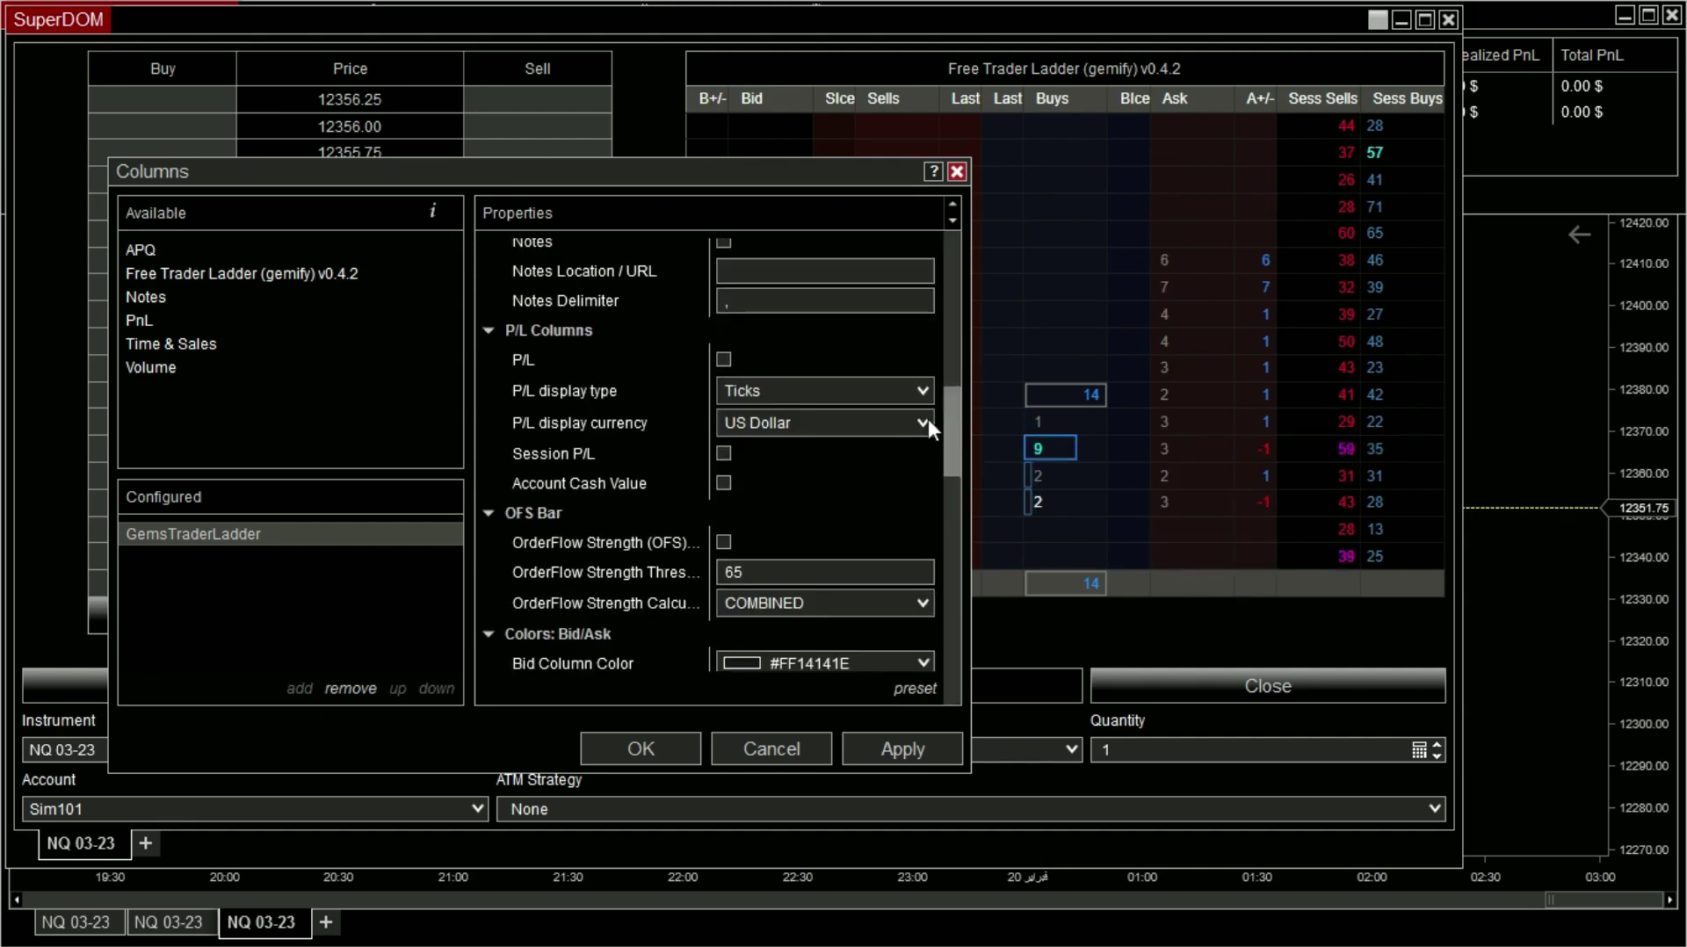
click(724, 359)
click(919, 387)
click(919, 388)
click(920, 387)
click(900, 445)
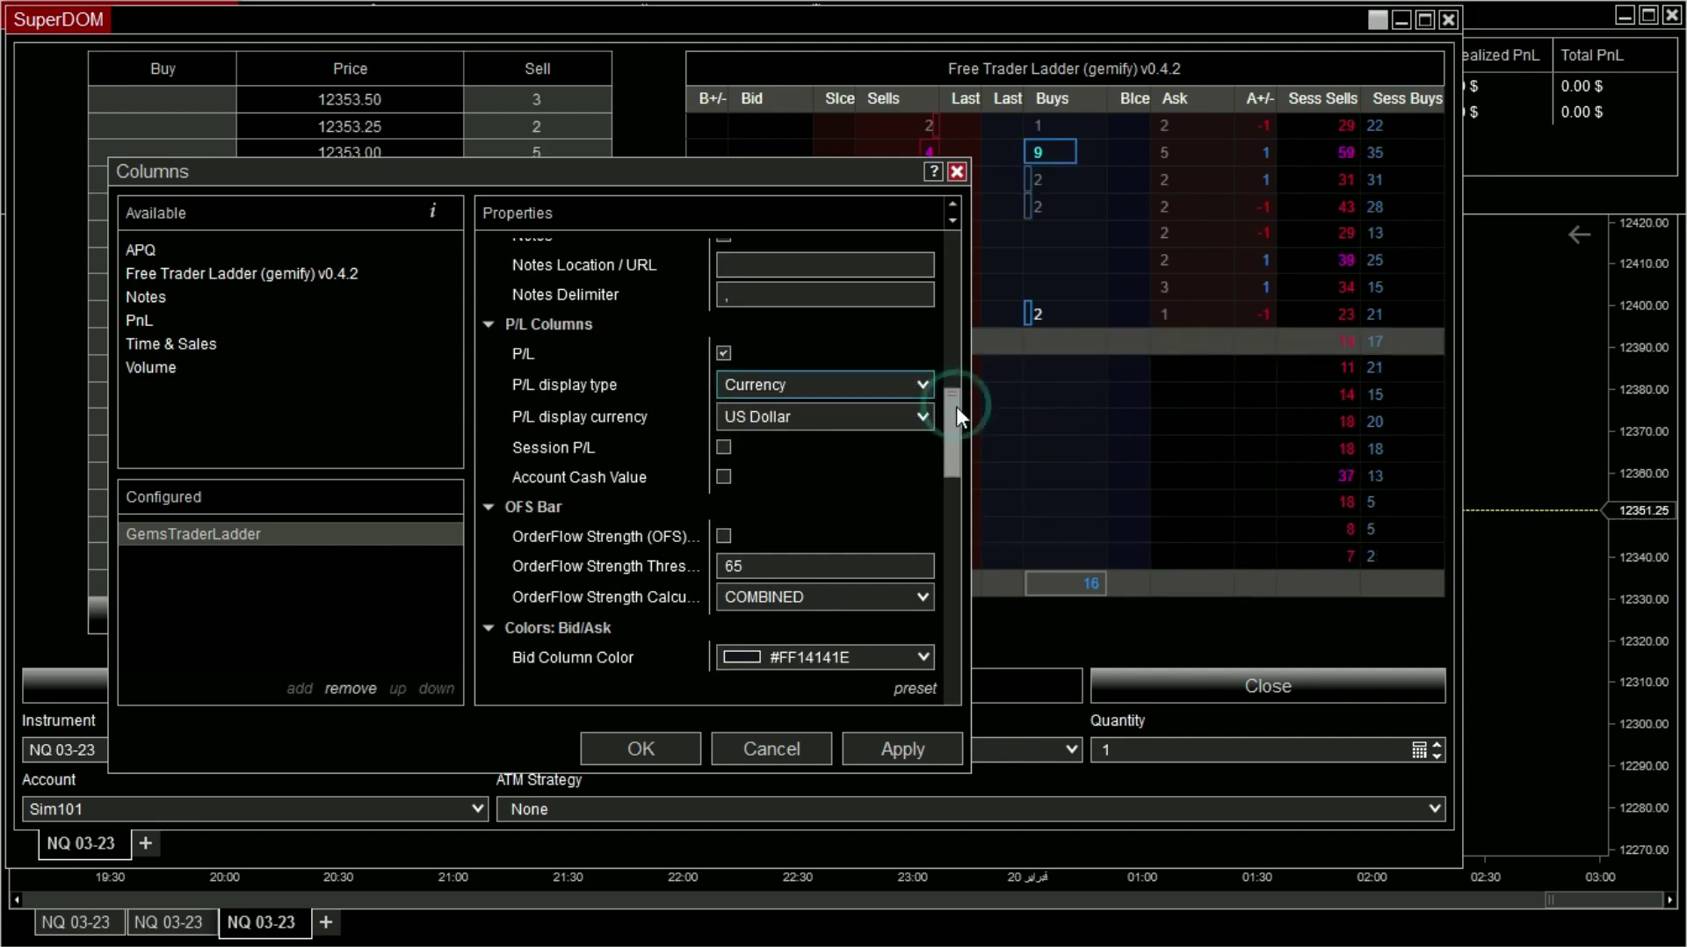
drag(955, 406, 956, 424)
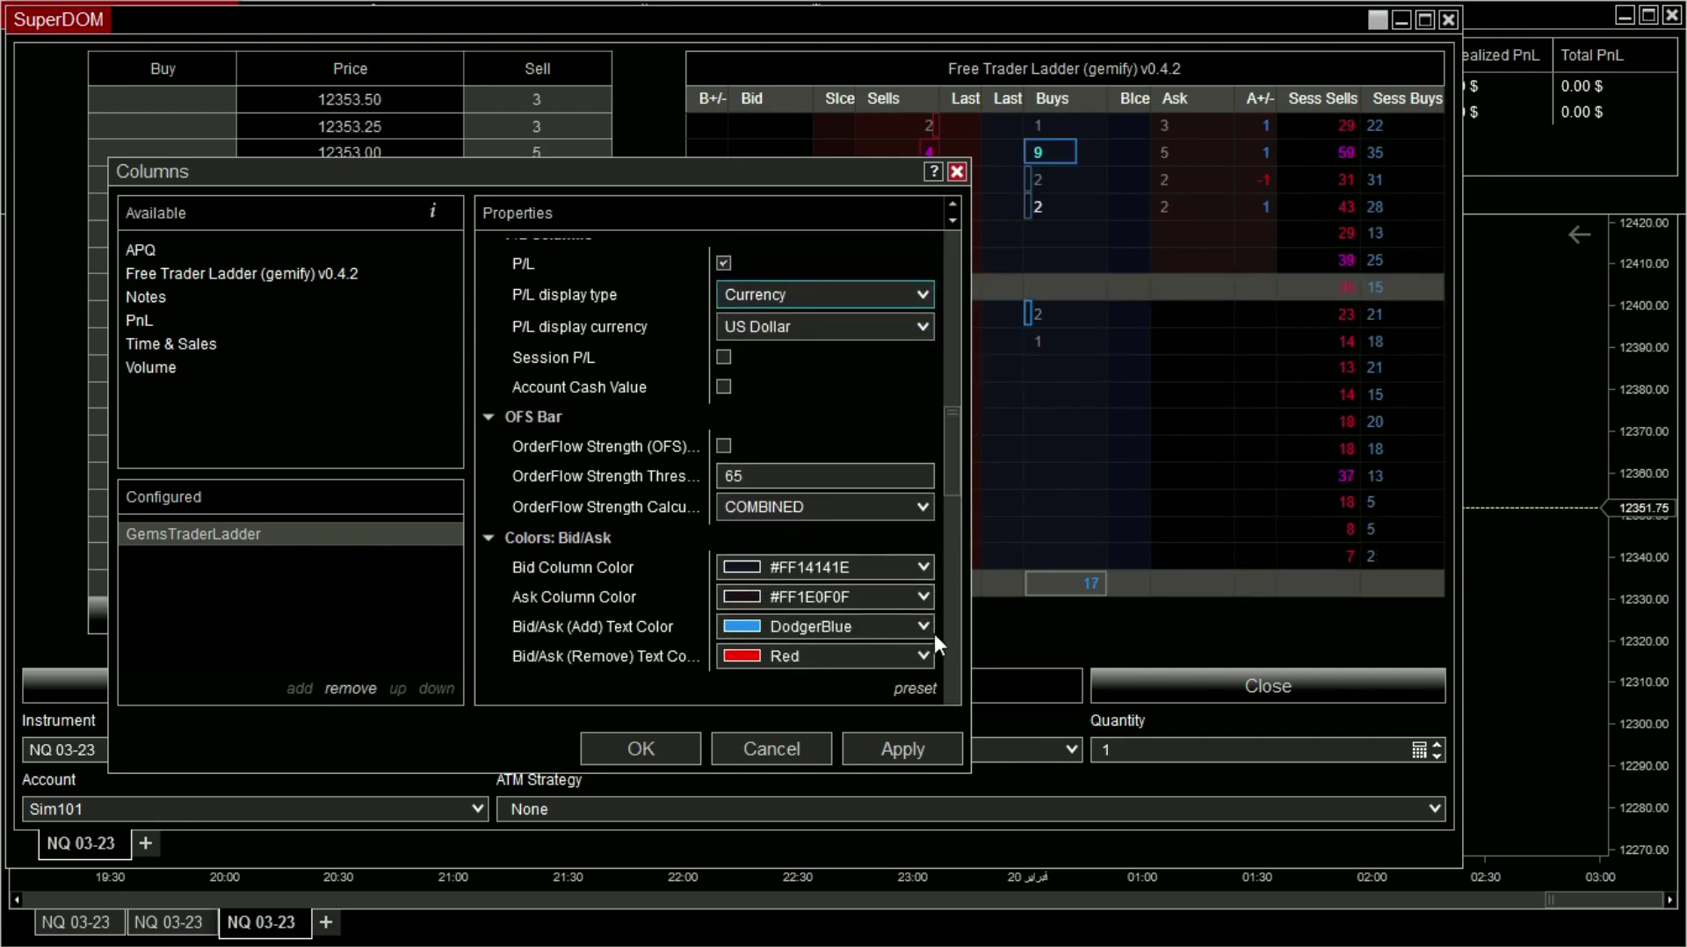
click(921, 752)
Enable Session P/L, Account Cash Value and the OrderFlow Strength (OFS) bar, and accept the ladder's column settings.
drag(871, 167, 899, 118)
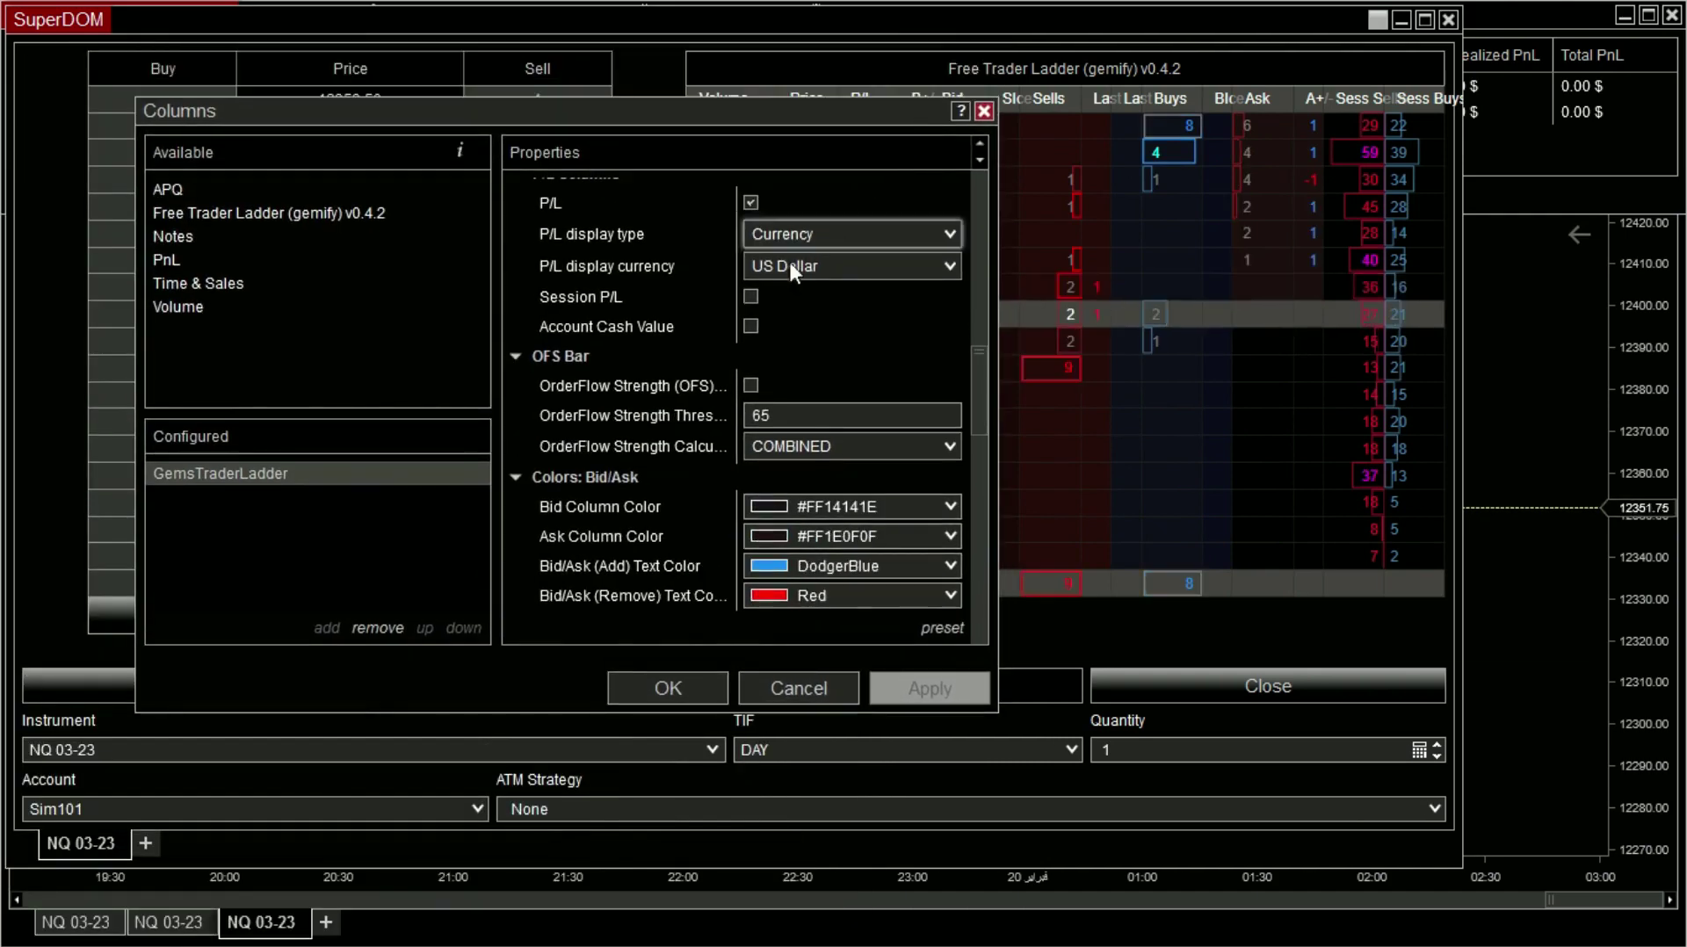
click(751, 296)
click(751, 327)
click(752, 386)
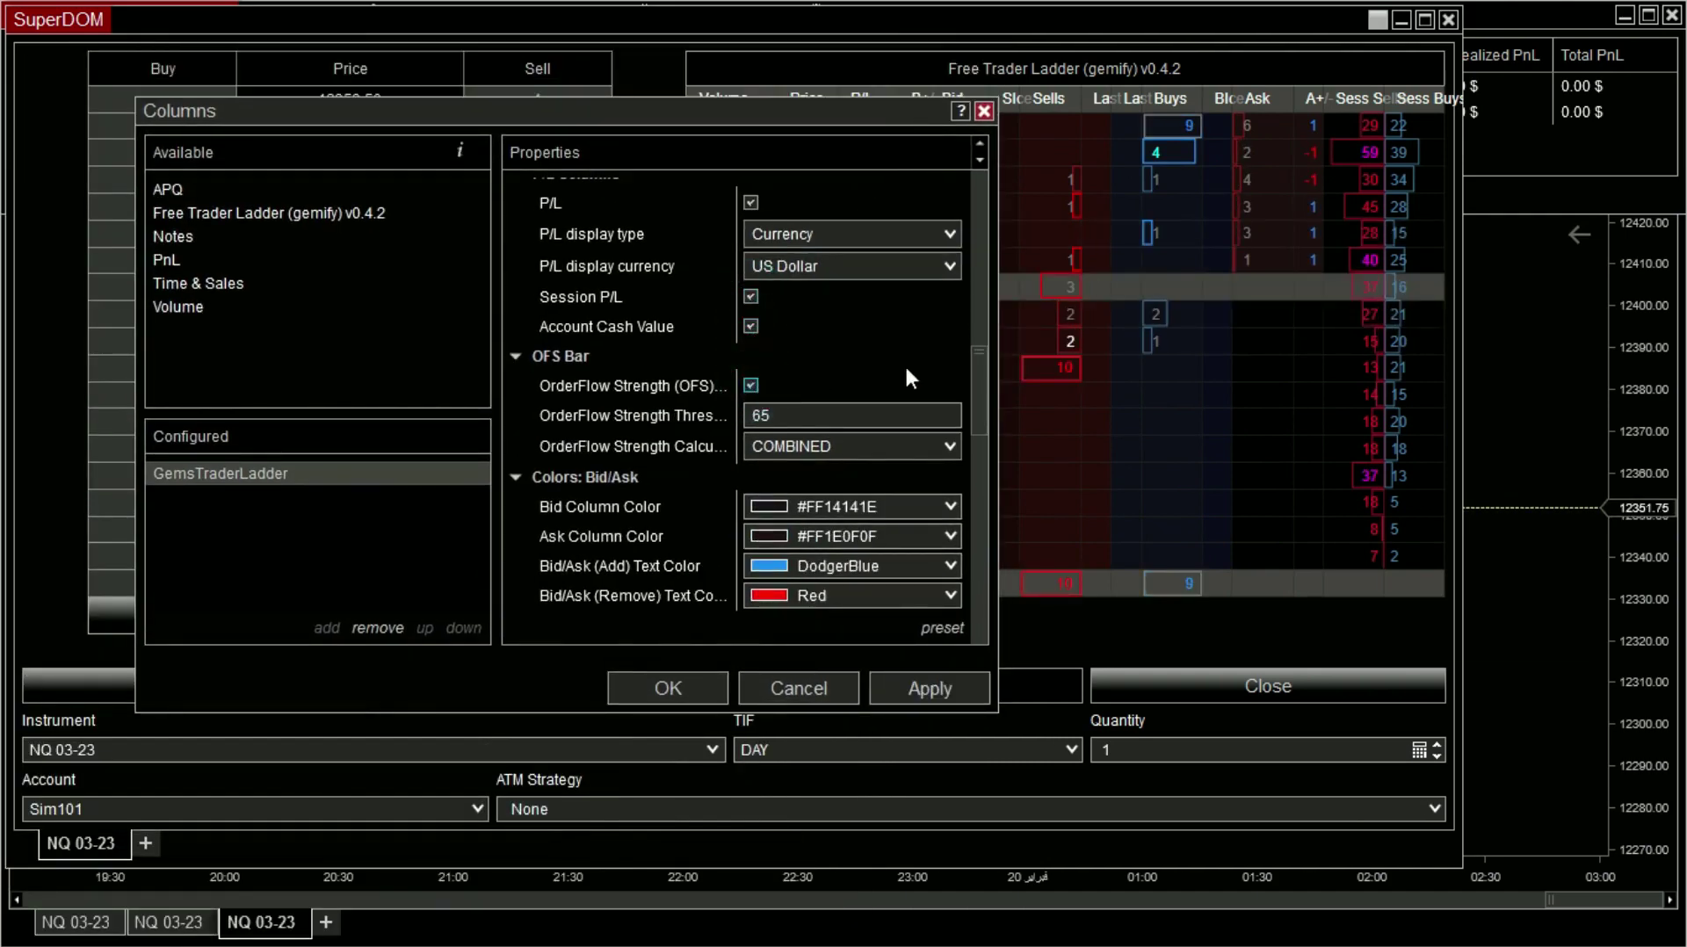
drag(983, 378, 986, 608)
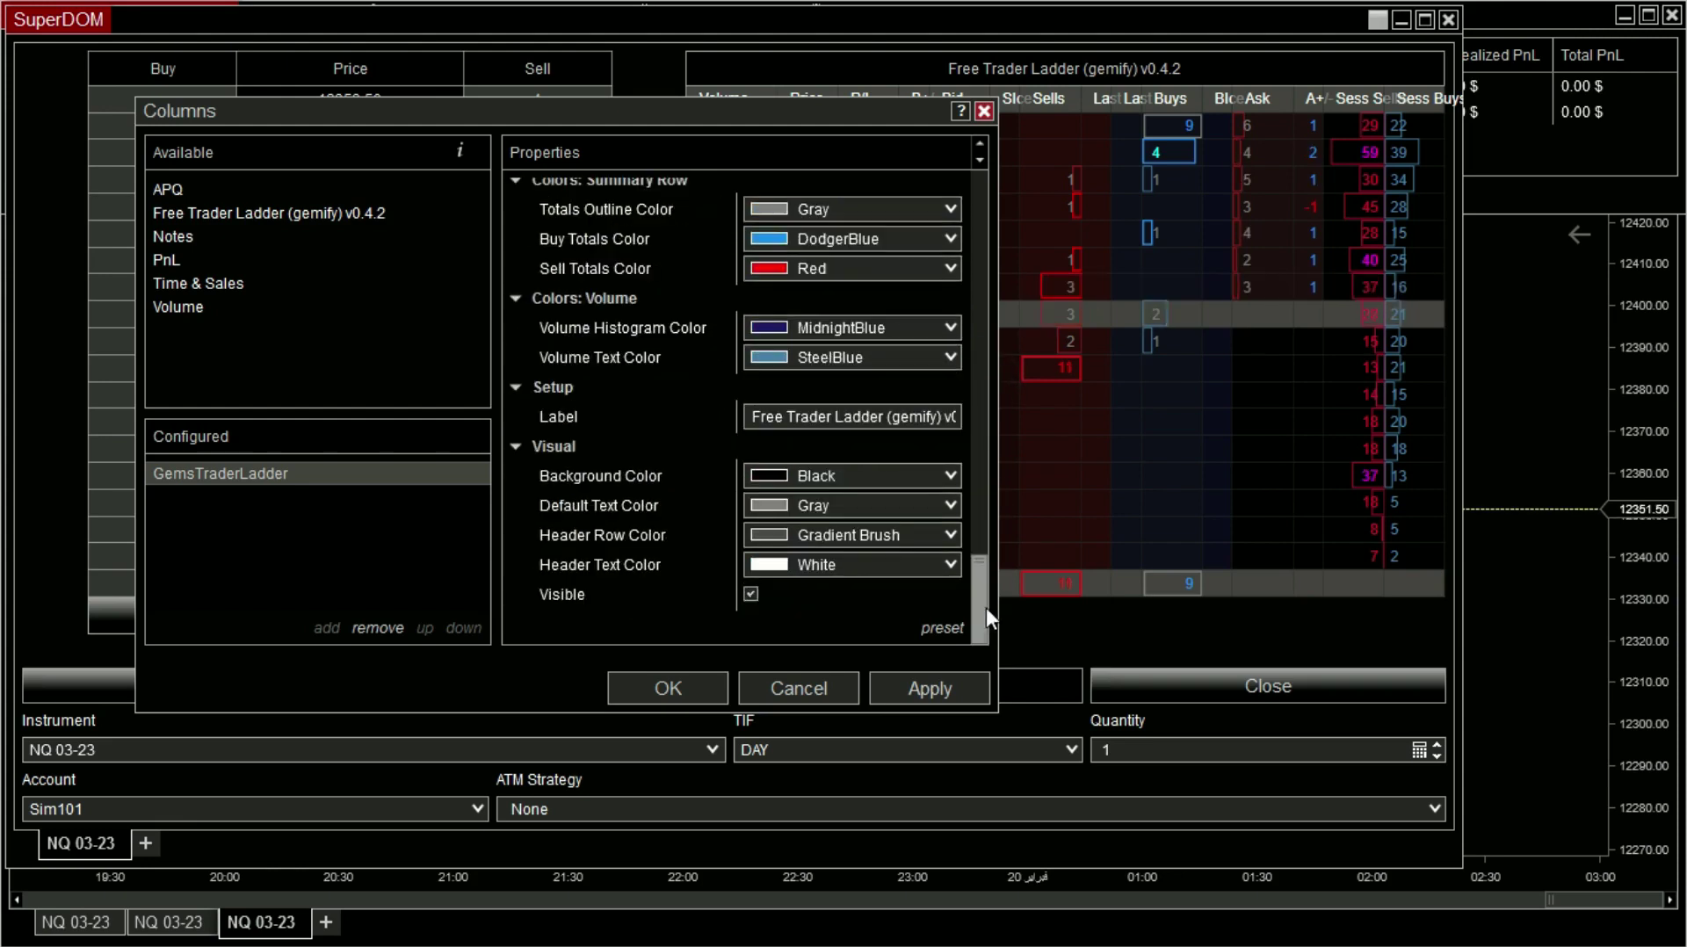
click(951, 690)
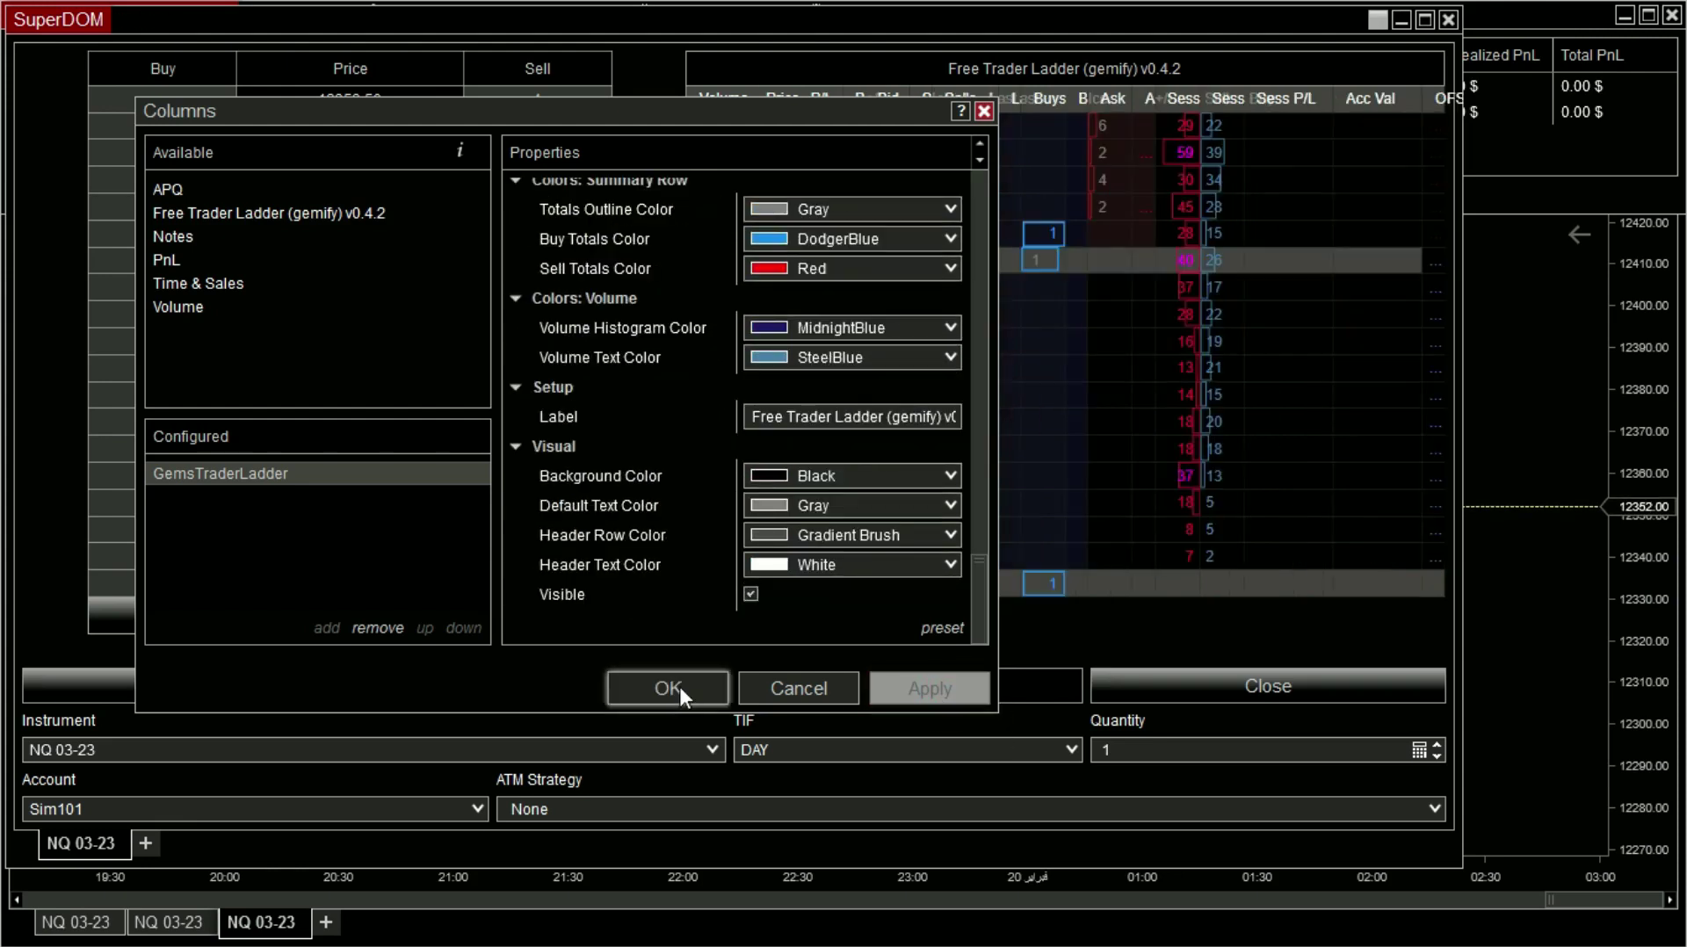
click(678, 687)
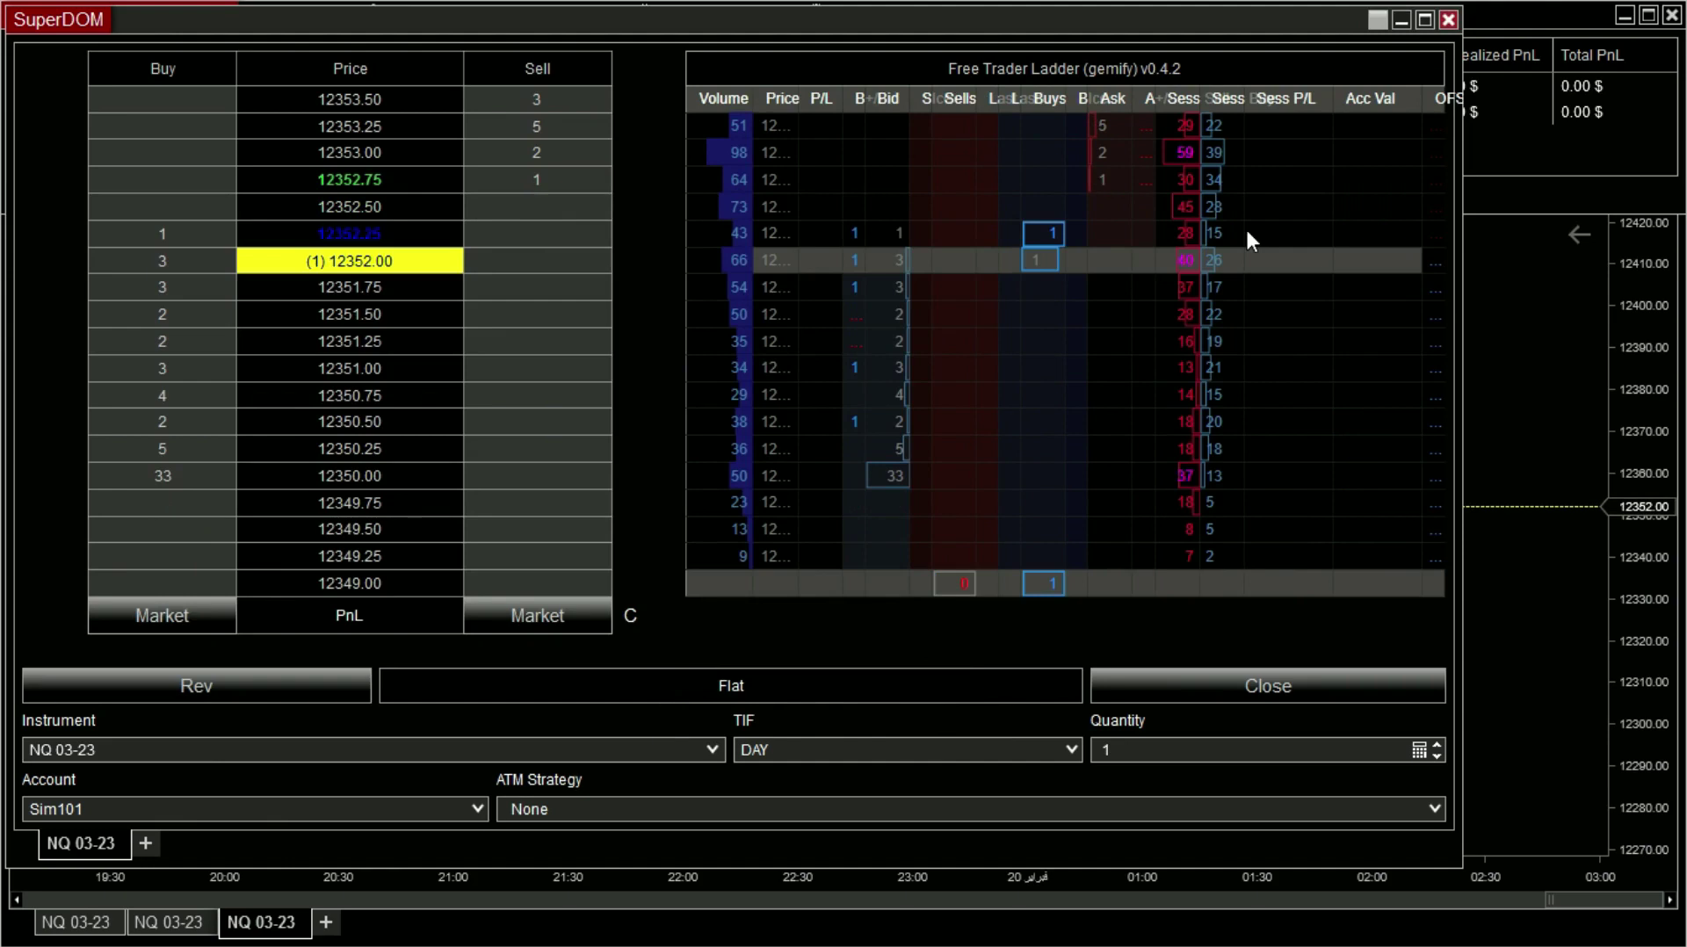
Maximize the SuperDOM with a wider ladder column, and switch its instrument to ES 03-23.
click(1422, 19)
drag(782, 421, 495, 430)
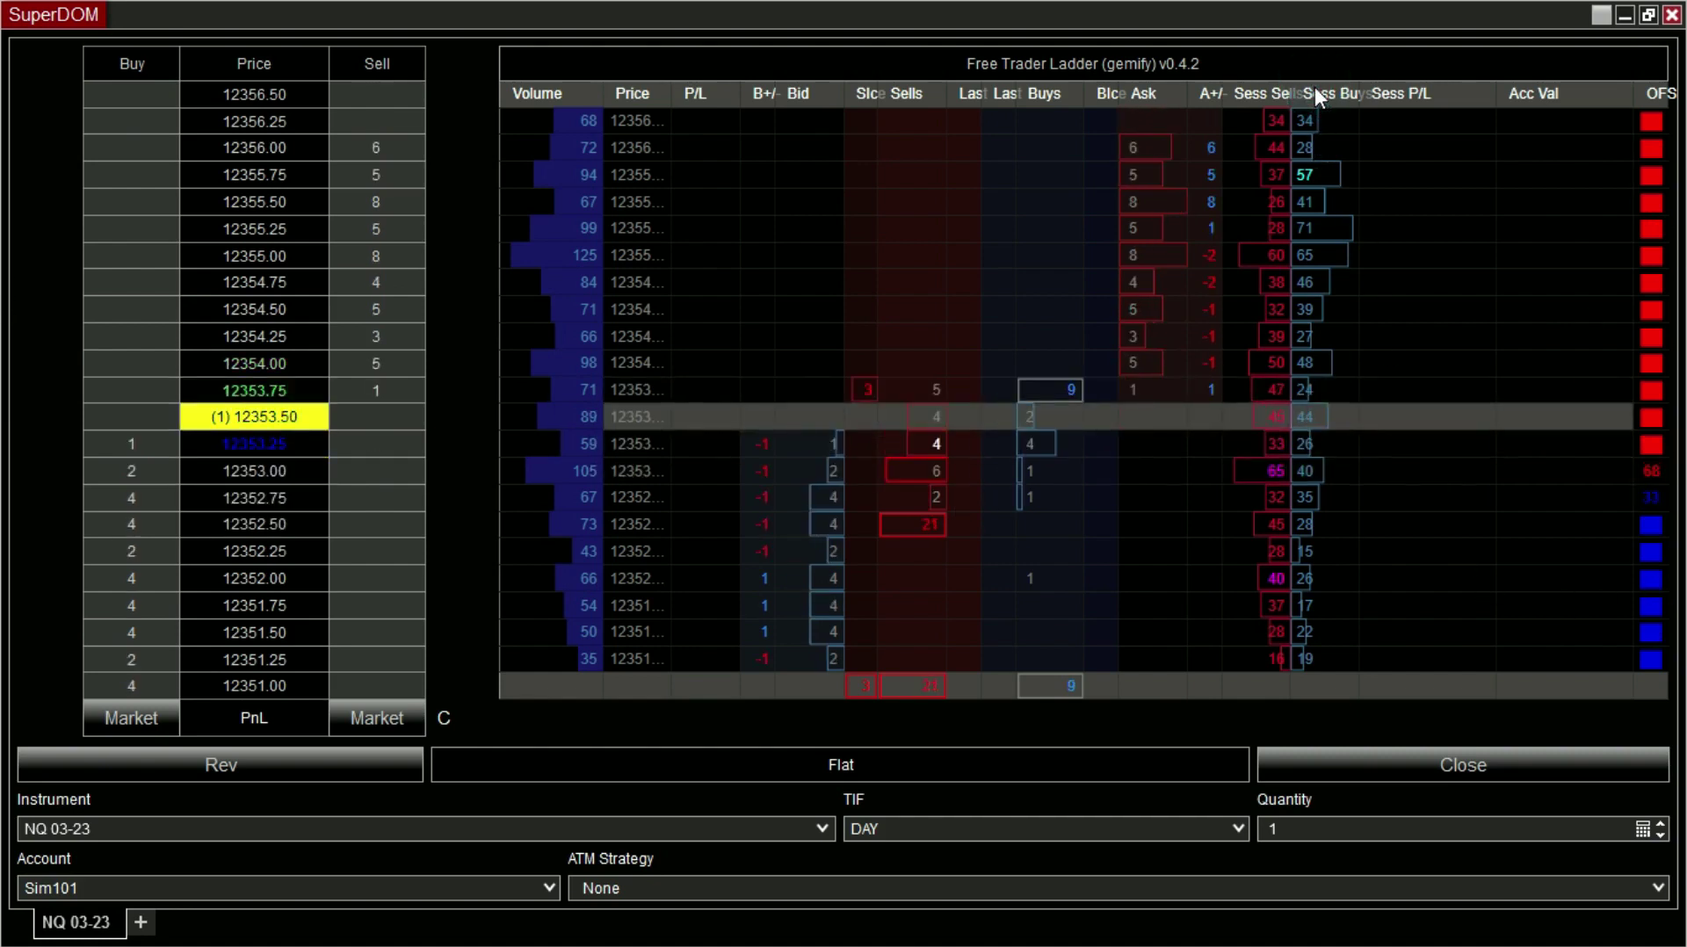
click(818, 829)
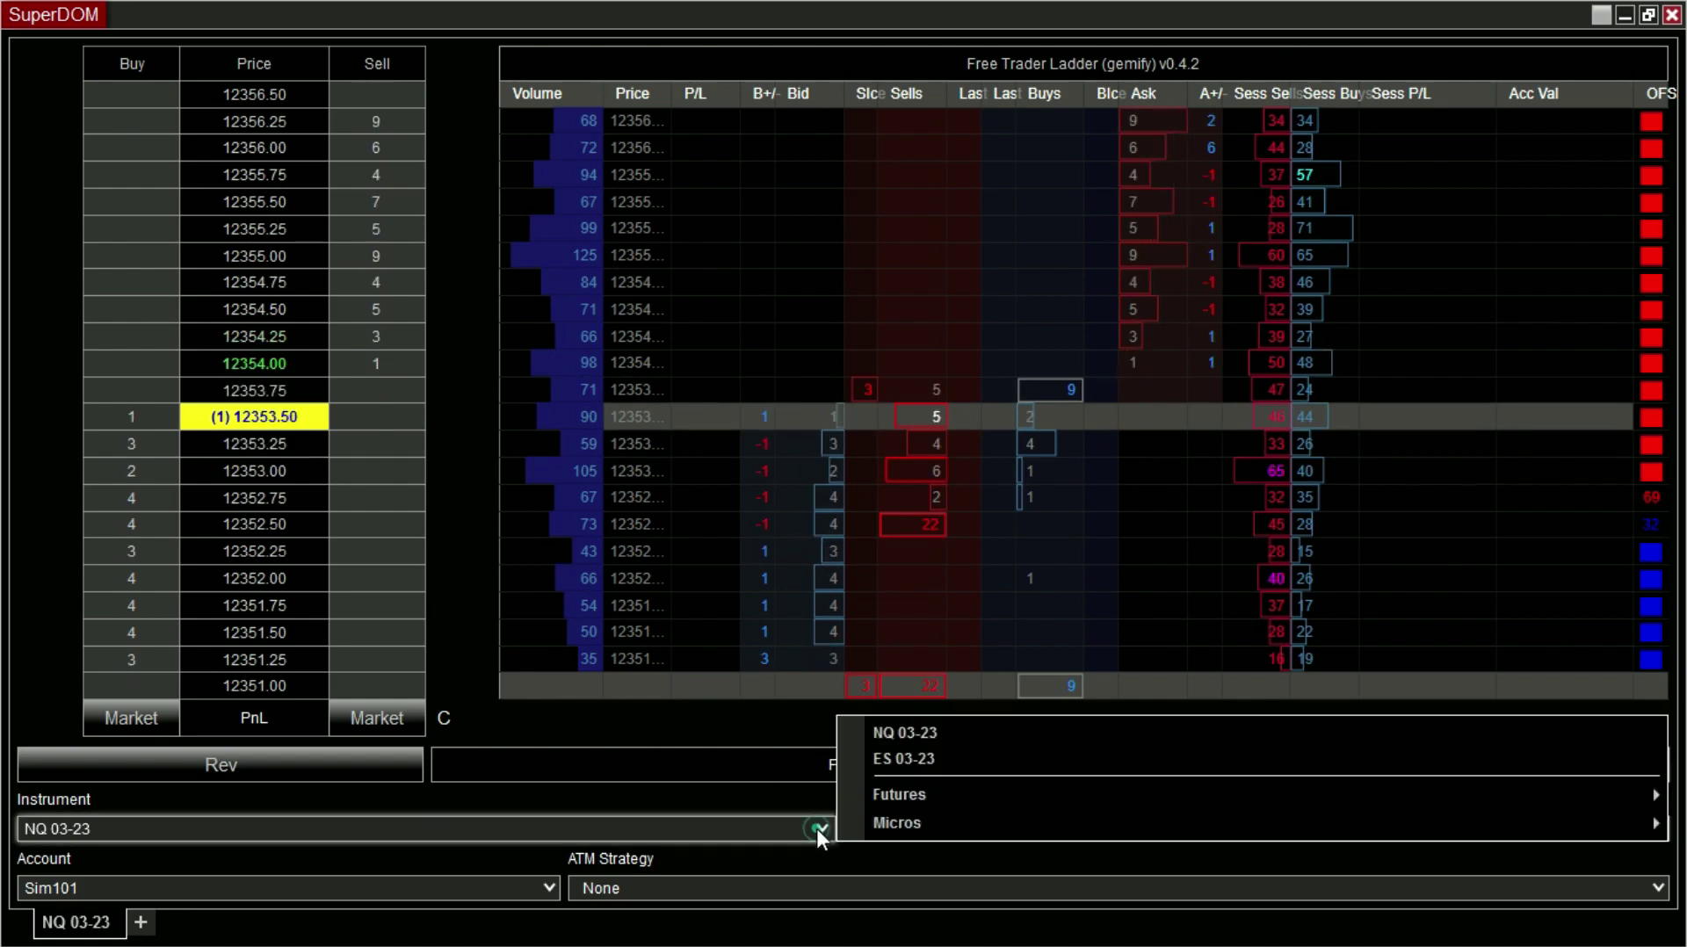
click(905, 757)
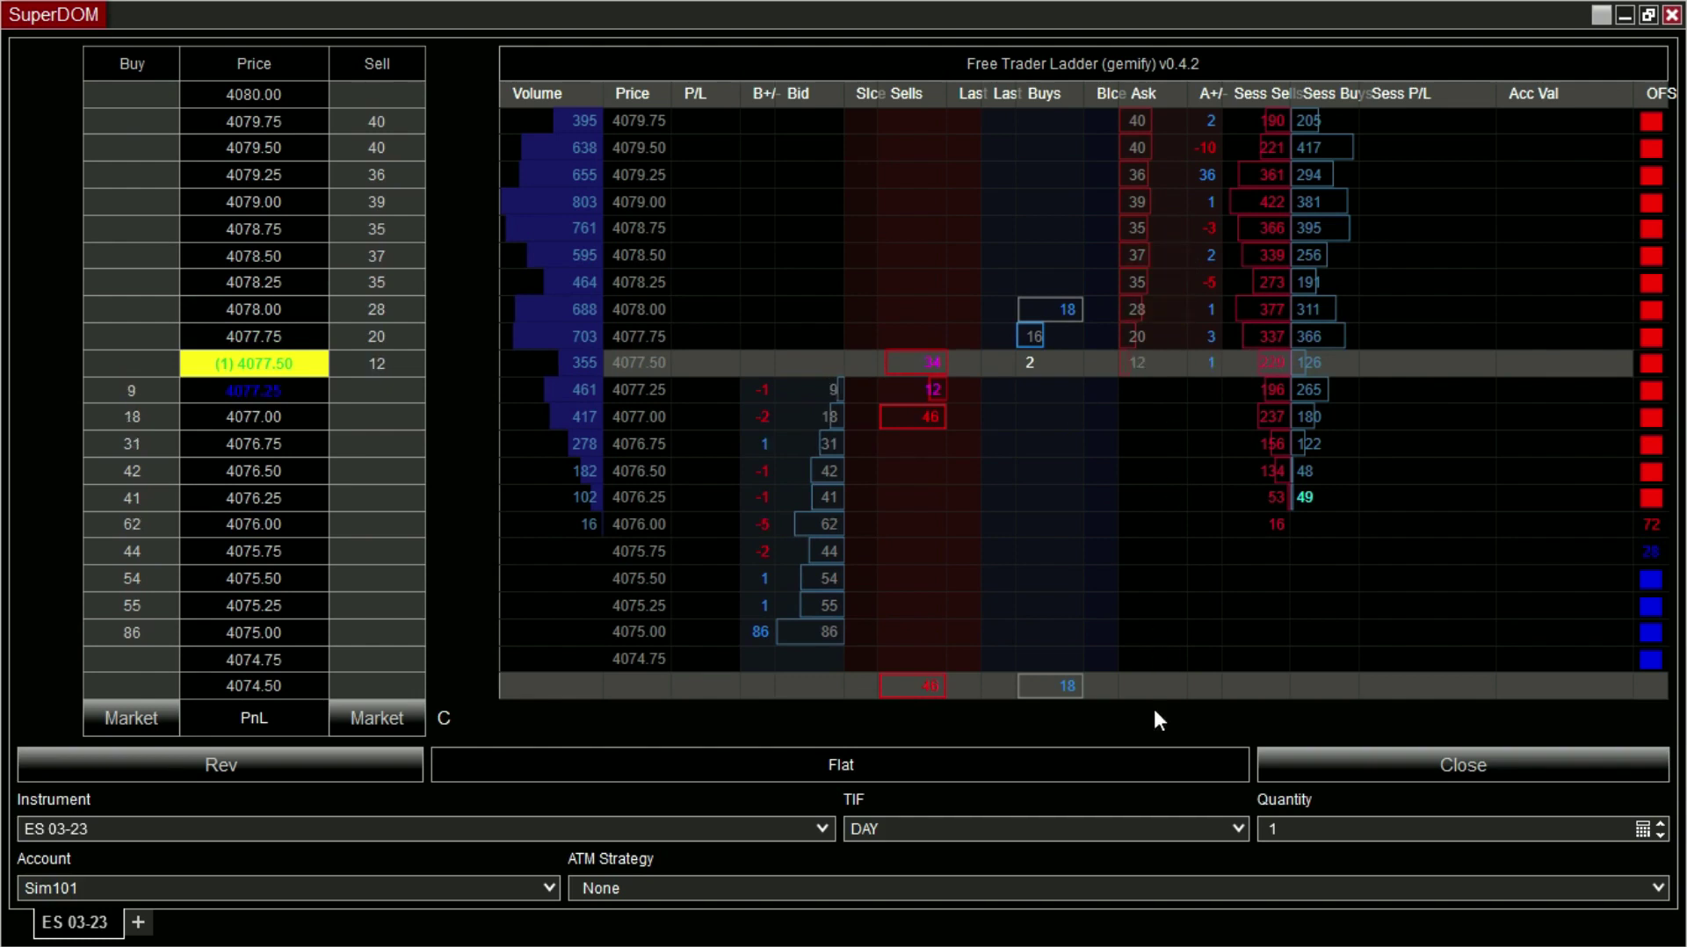
Add the Time & Sales column to the SuperDOM with its default settings, and widen the Free Trader Ladder column.
right_click(466, 462)
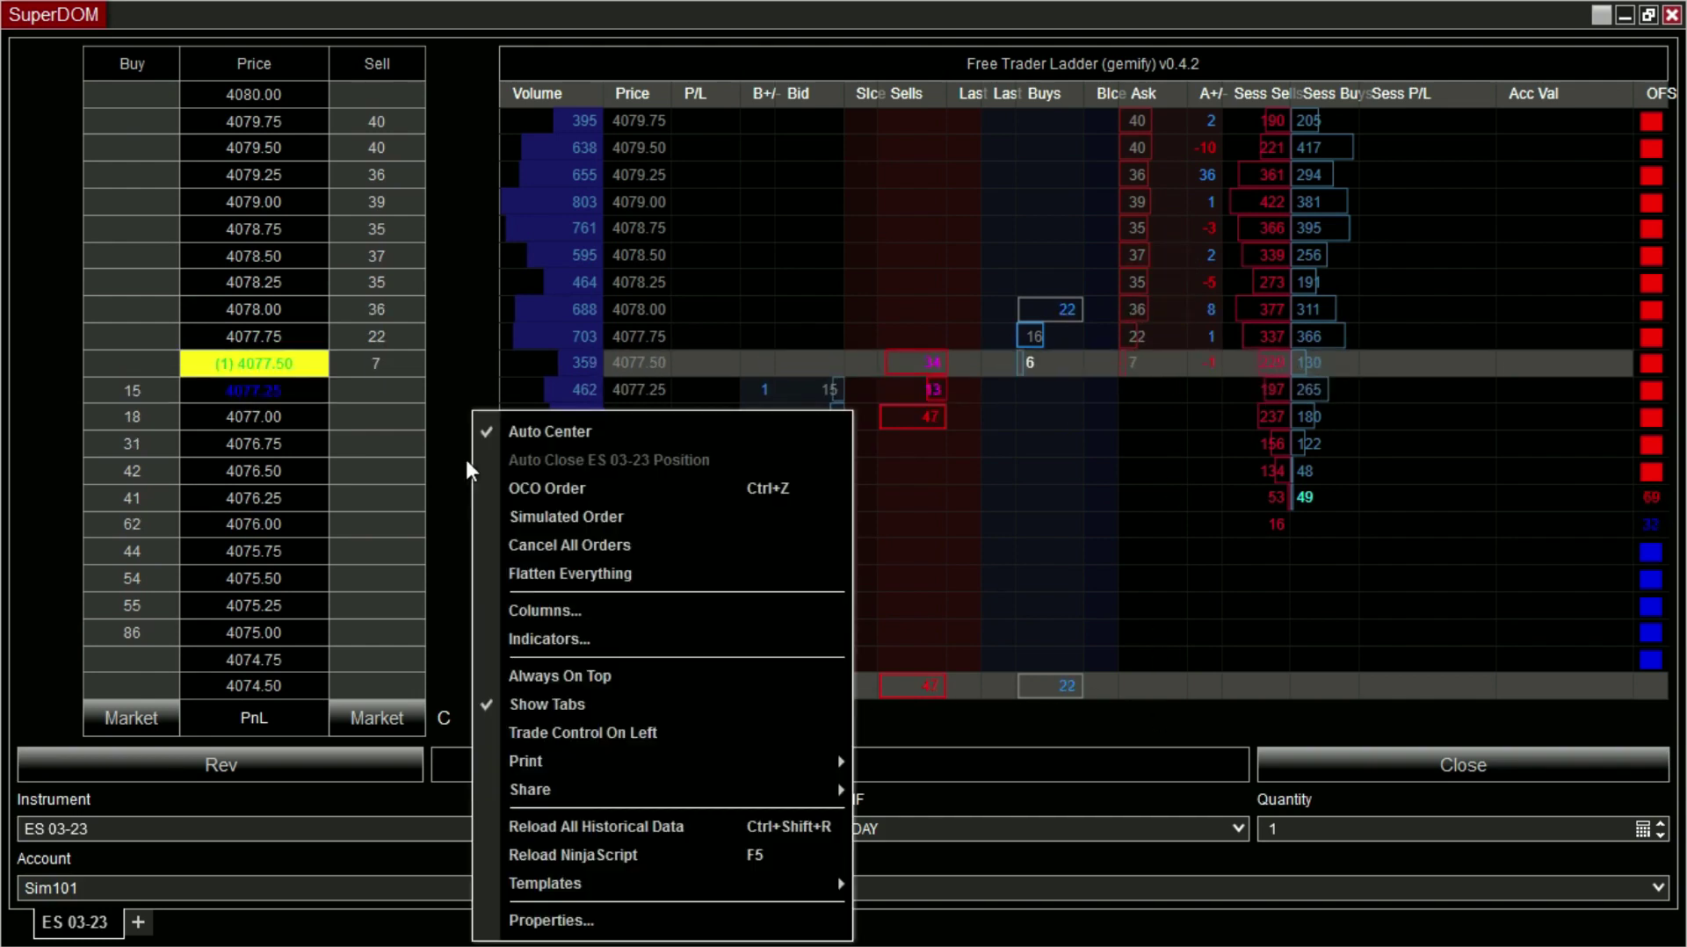
click(563, 610)
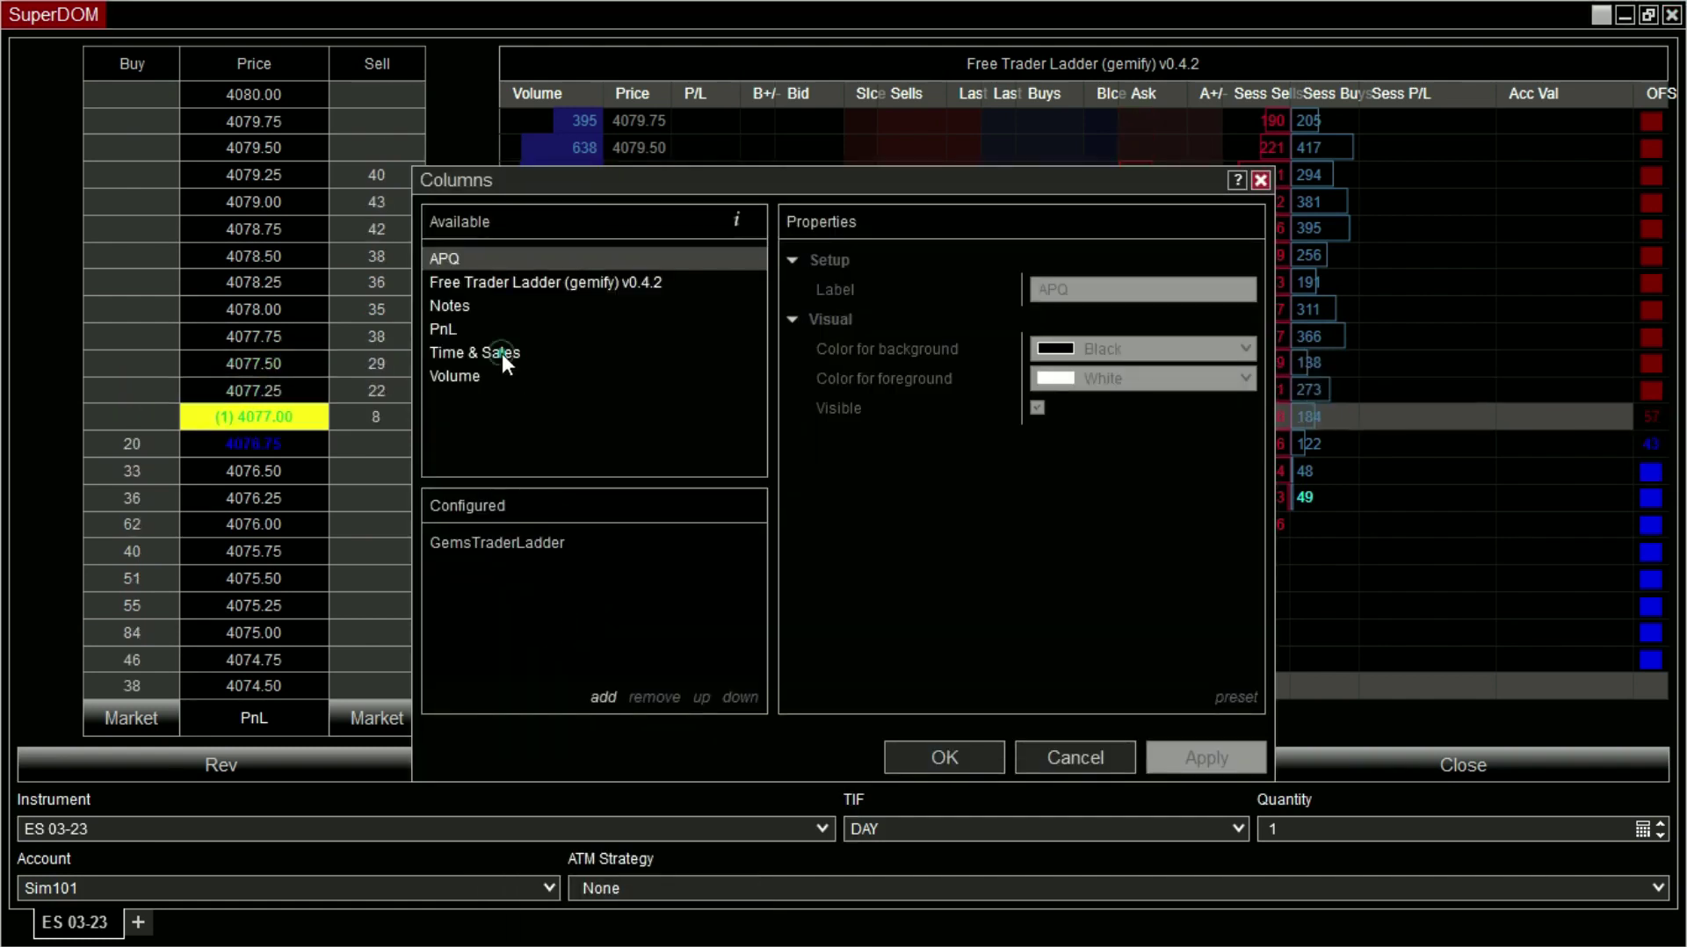
double_click(503, 353)
click(526, 564)
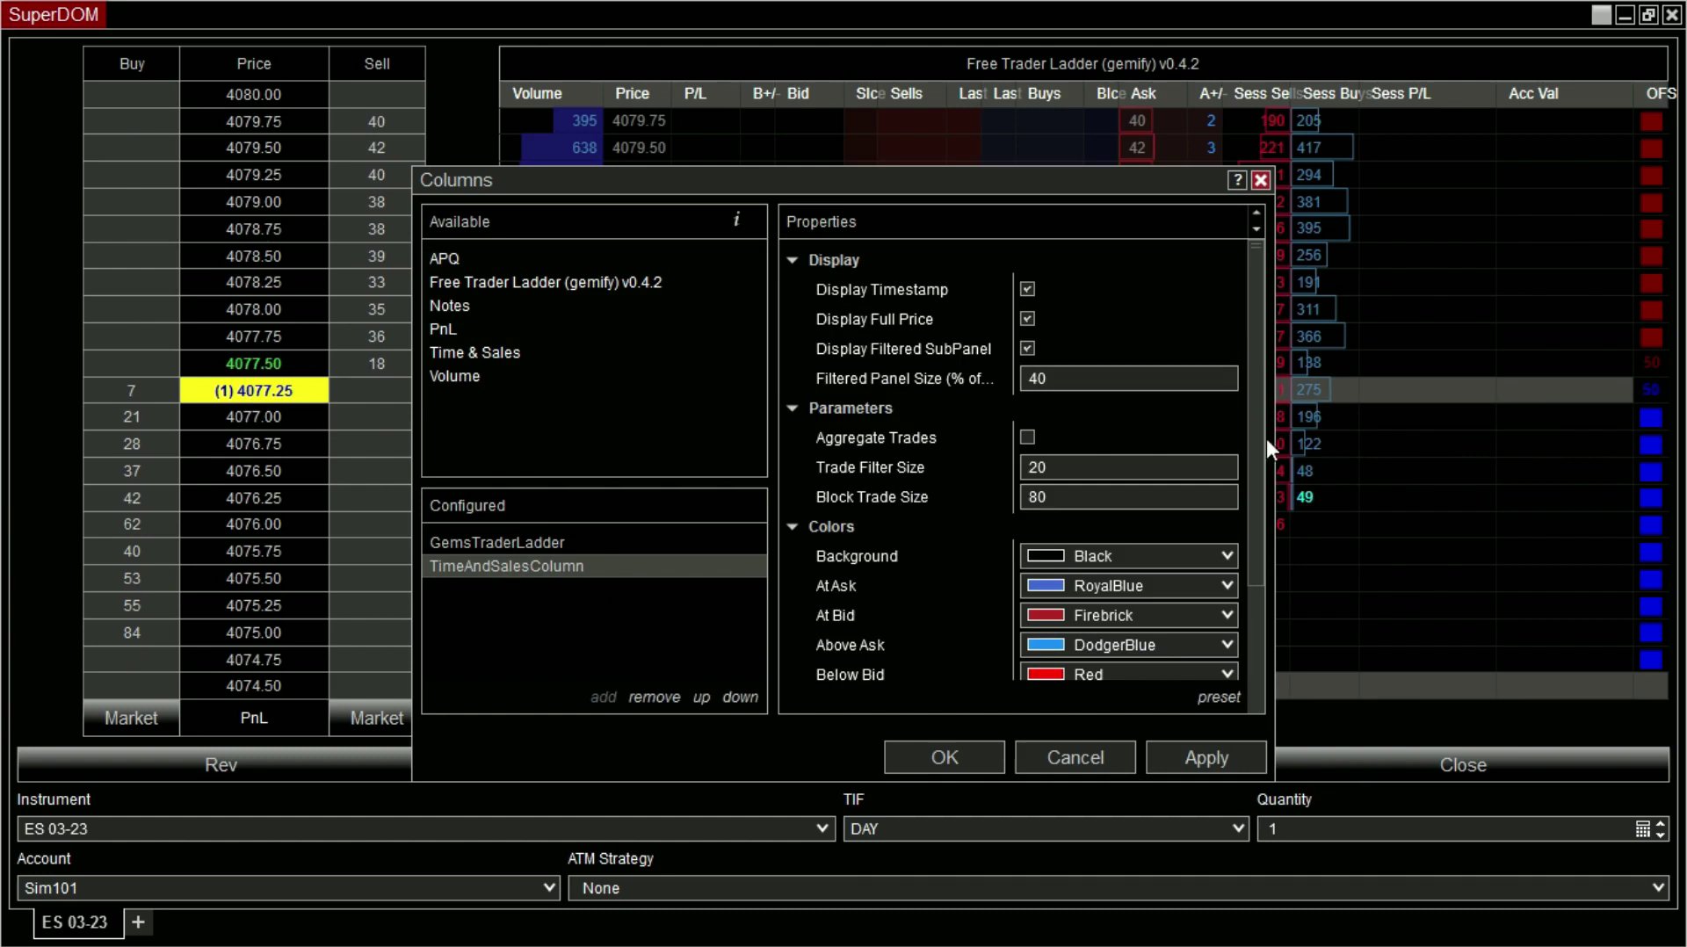
drag(1257, 361, 1265, 427)
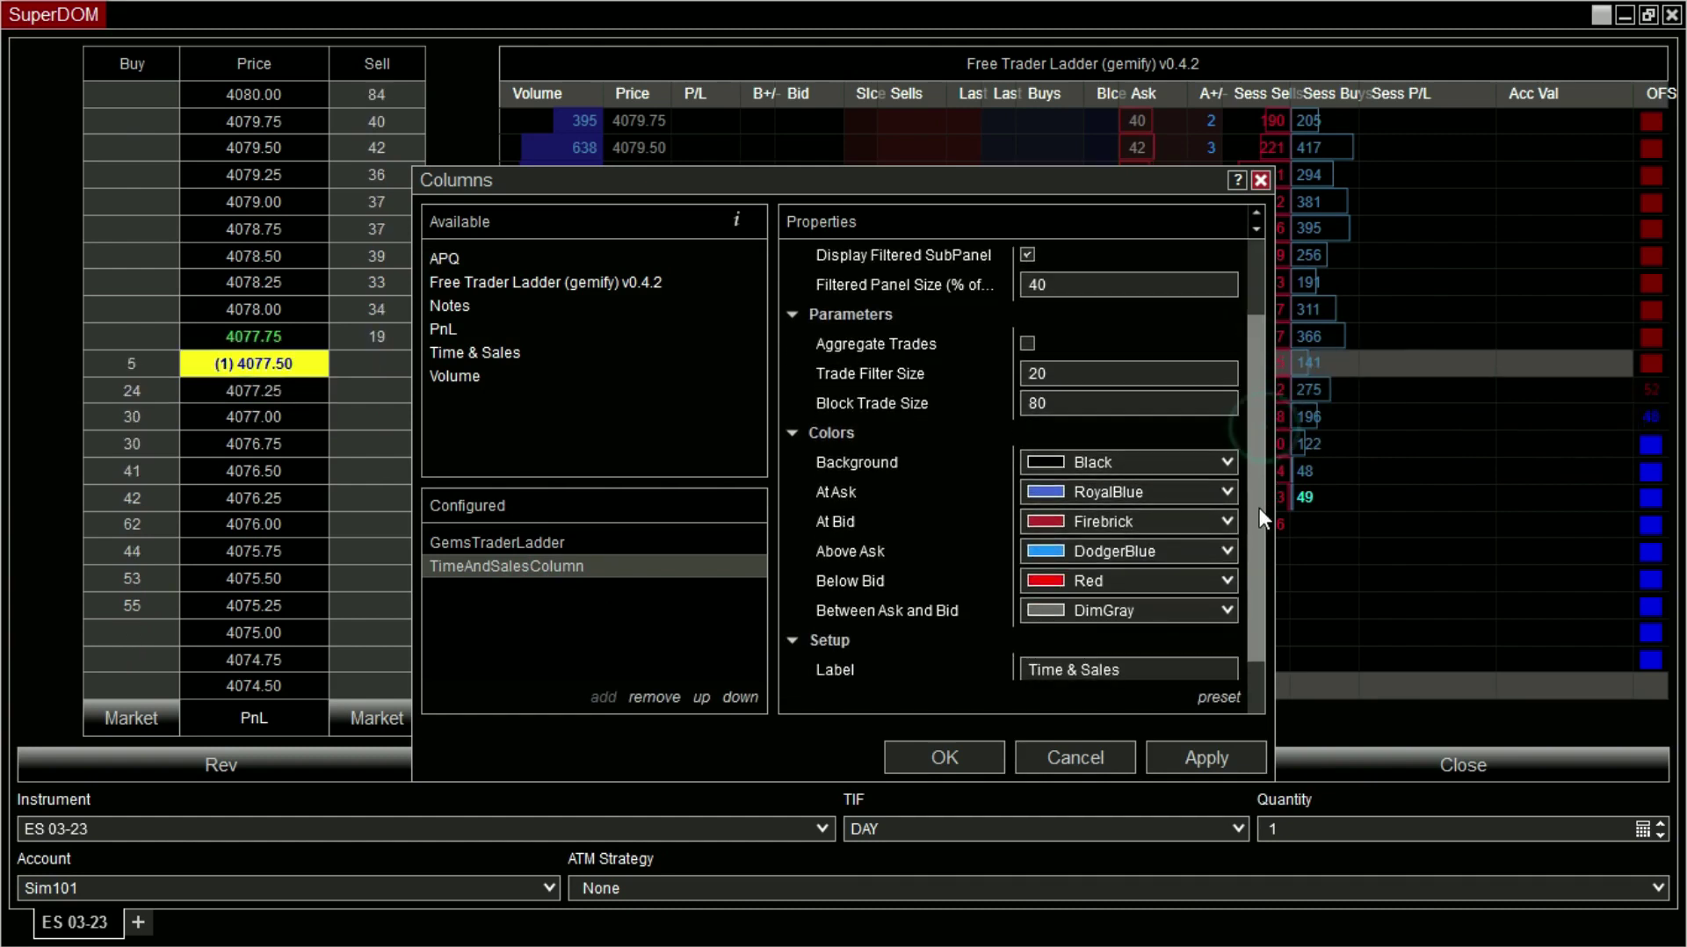
drag(1251, 588, 1253, 444)
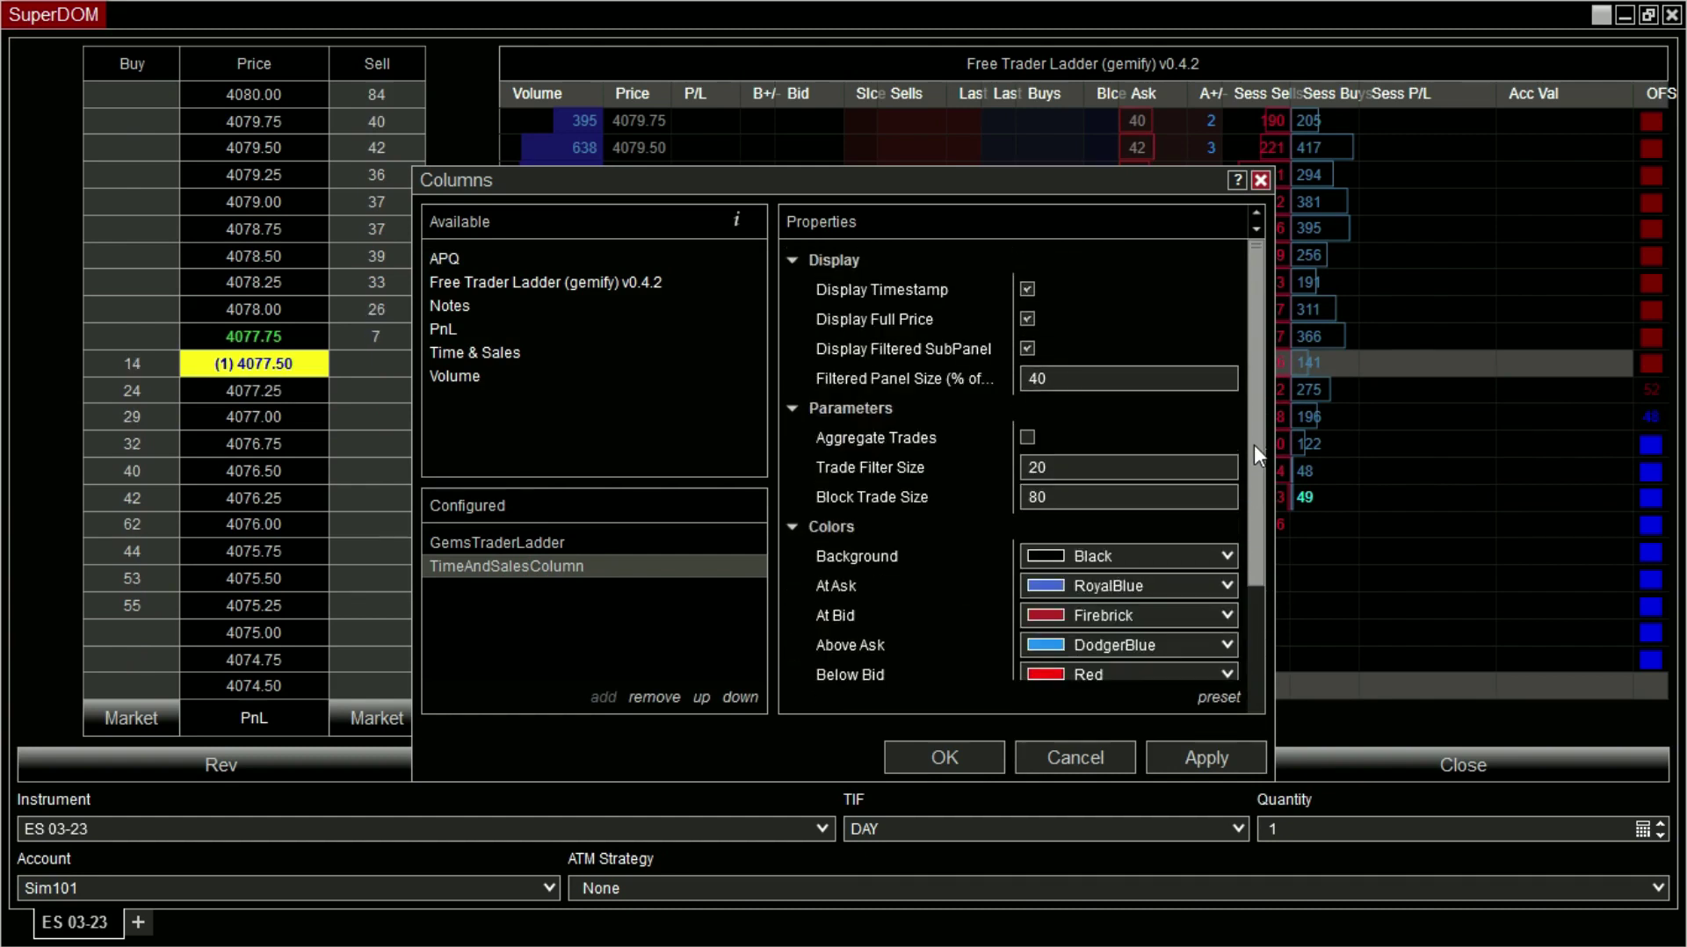
click(1215, 761)
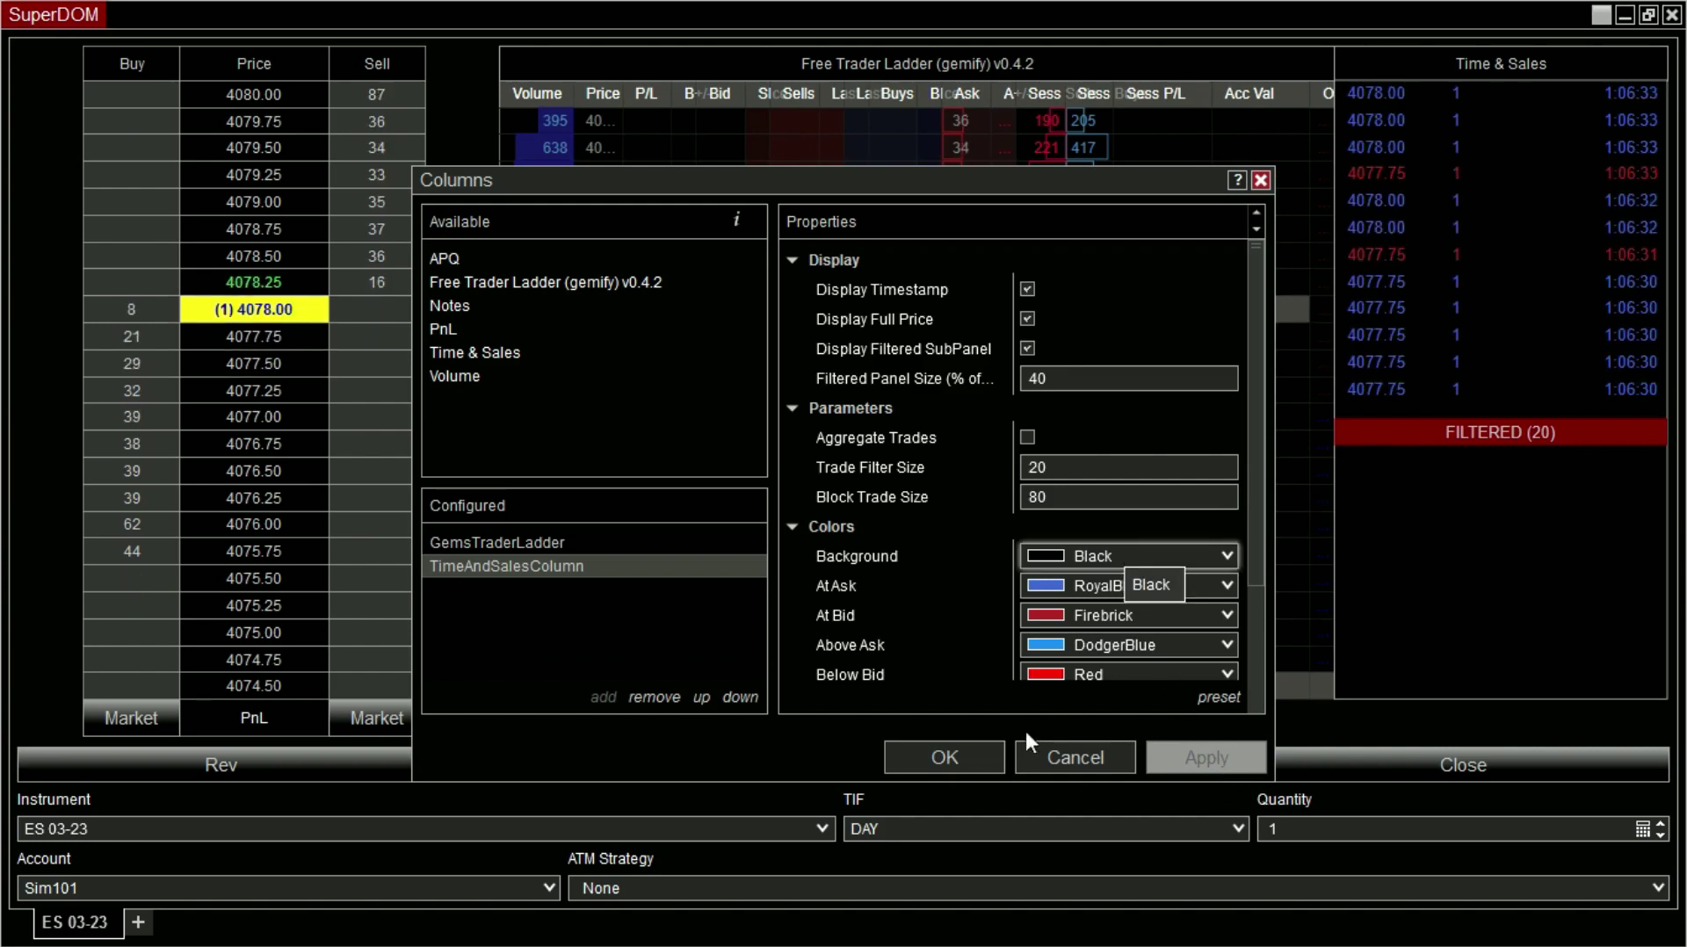
click(973, 759)
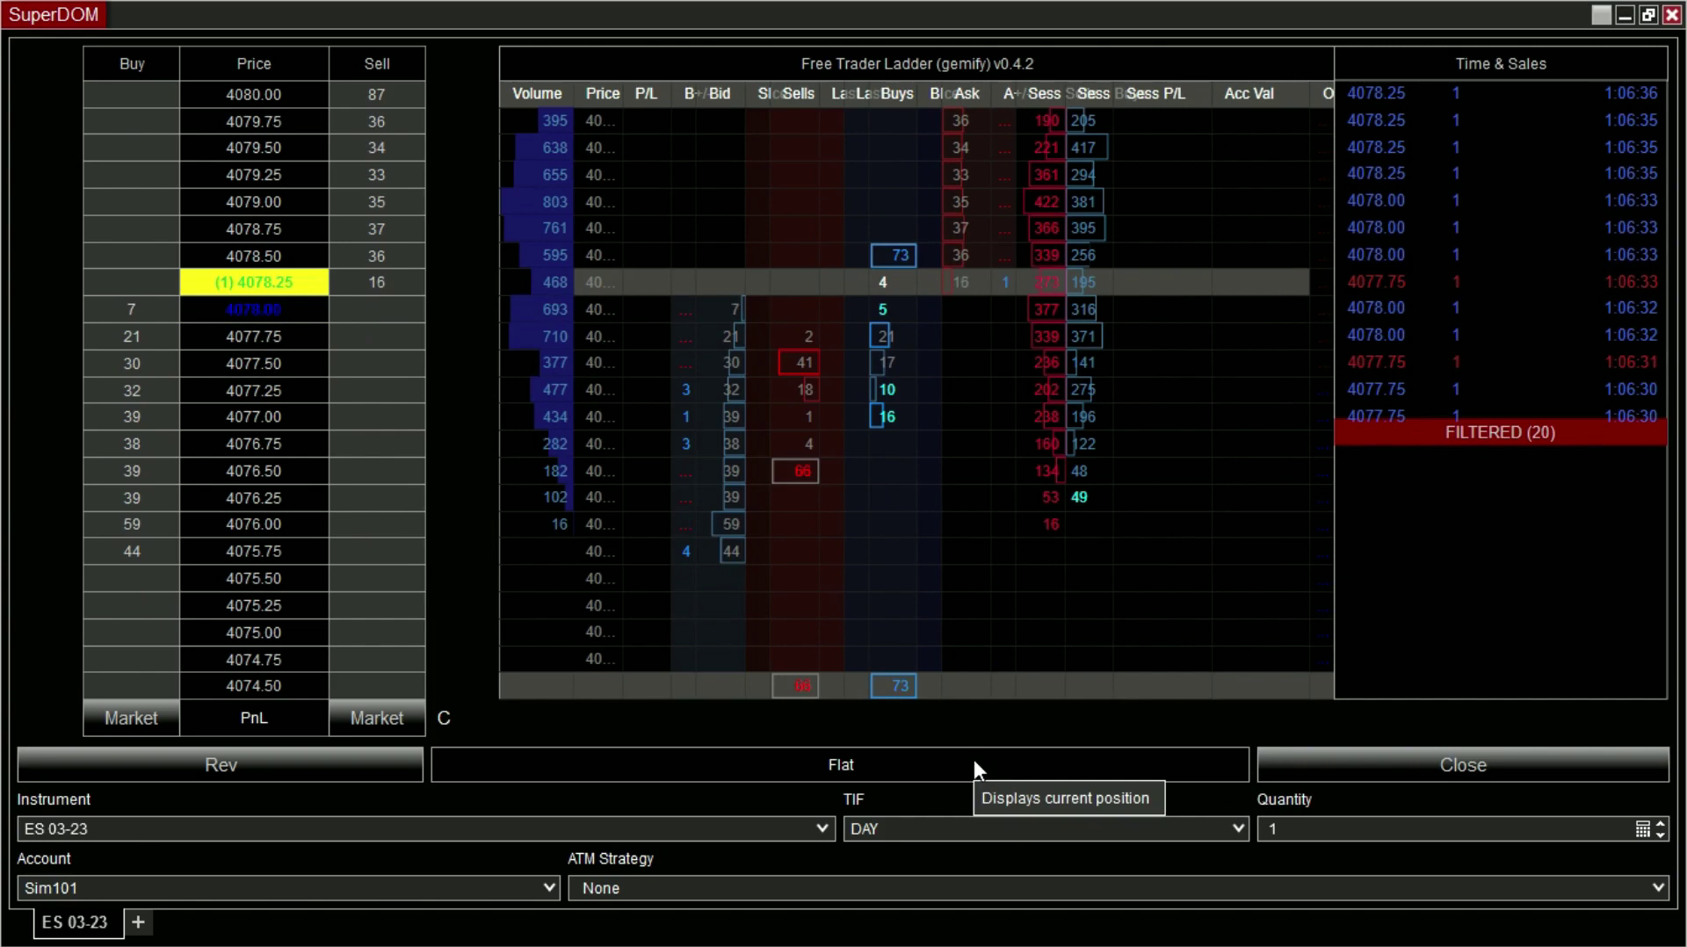
drag(496, 464, 413, 470)
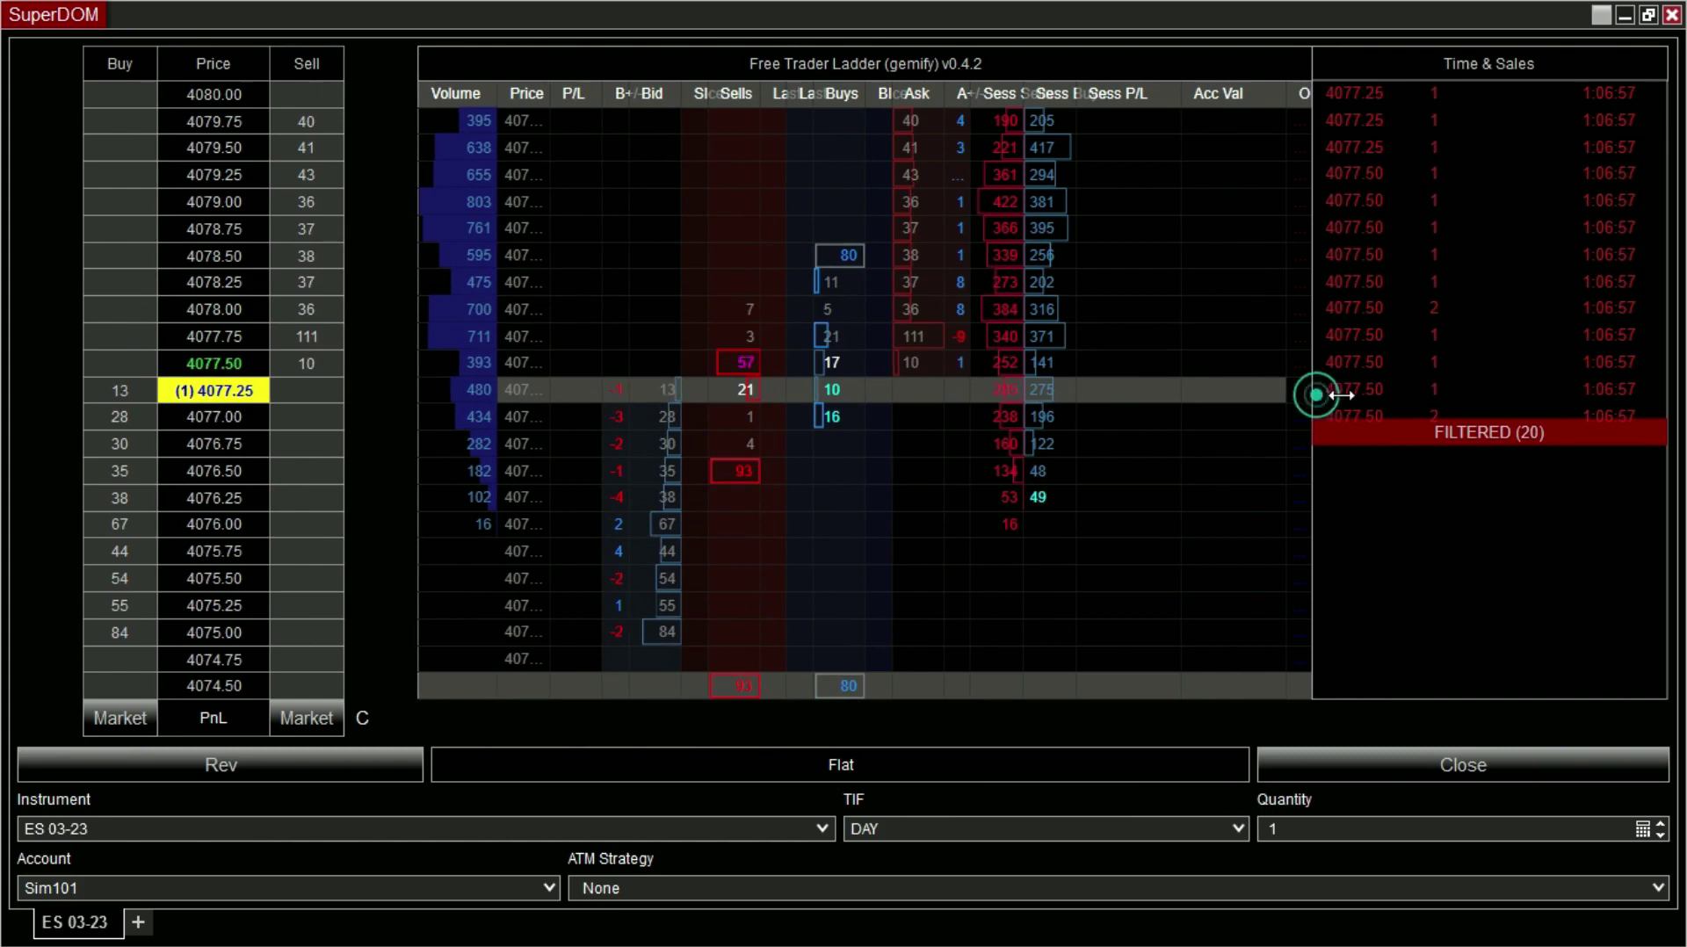
mouse_move(1312, 395)
mouse_down()
mouse_move(1357, 391)
mouse_move(1341, 395)
mouse_up()
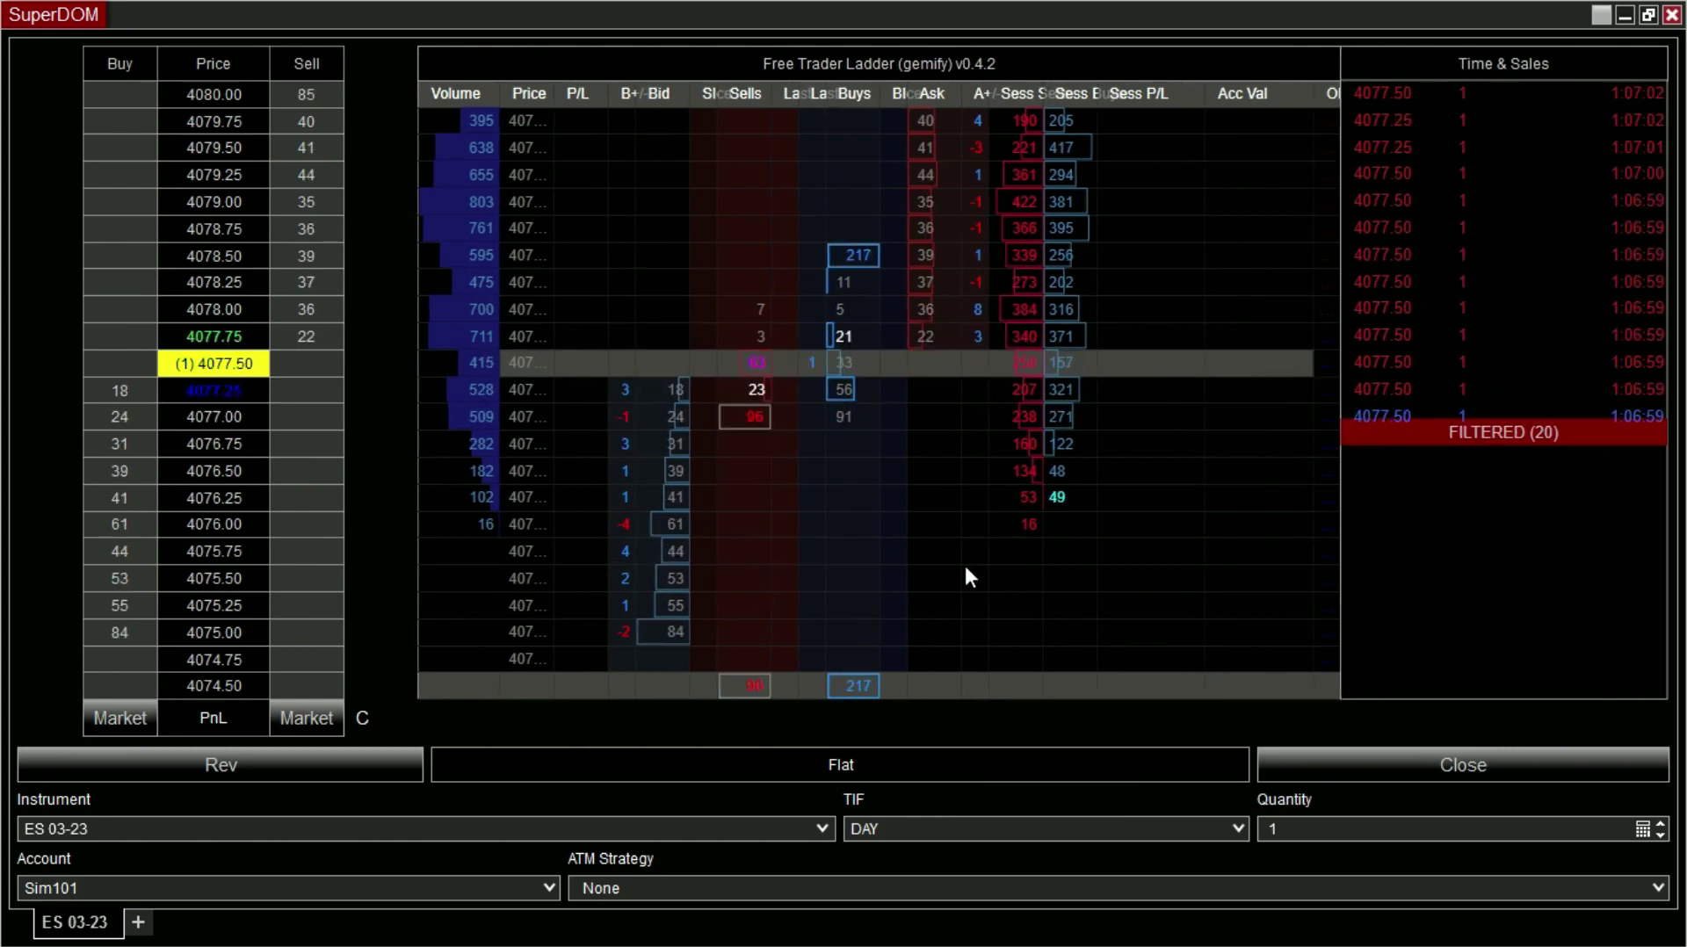
Disable the Free Trader Ladder's BIce / SIce (Experimental) columns and apply the change.
right_click(383, 432)
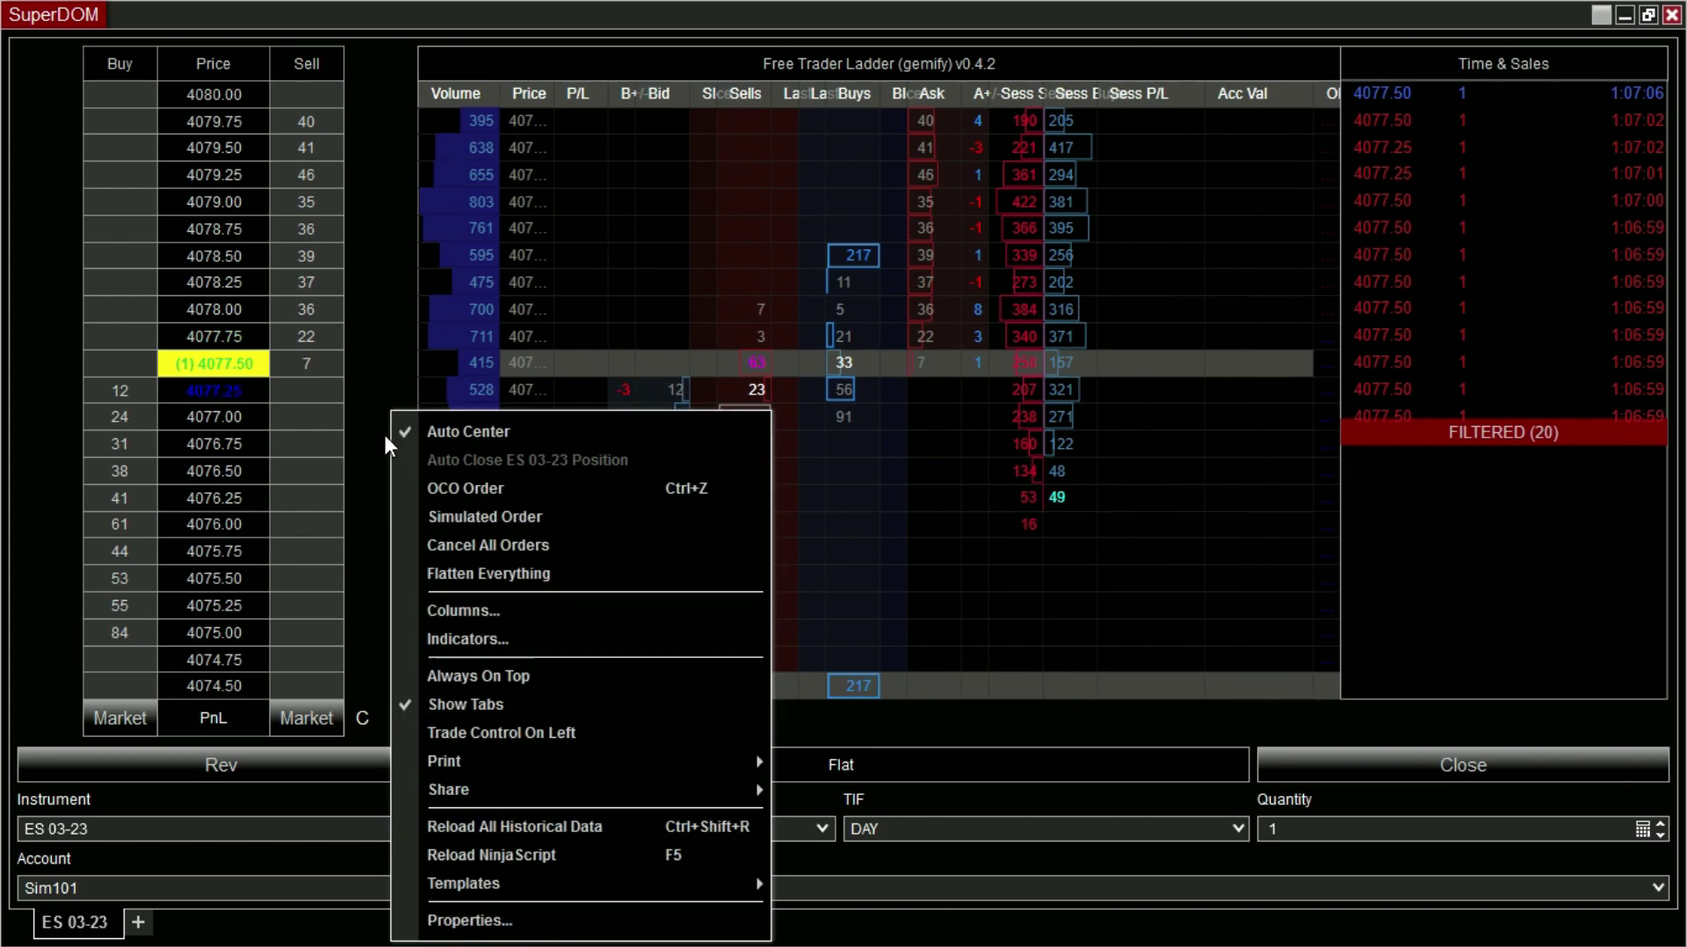
click(467, 613)
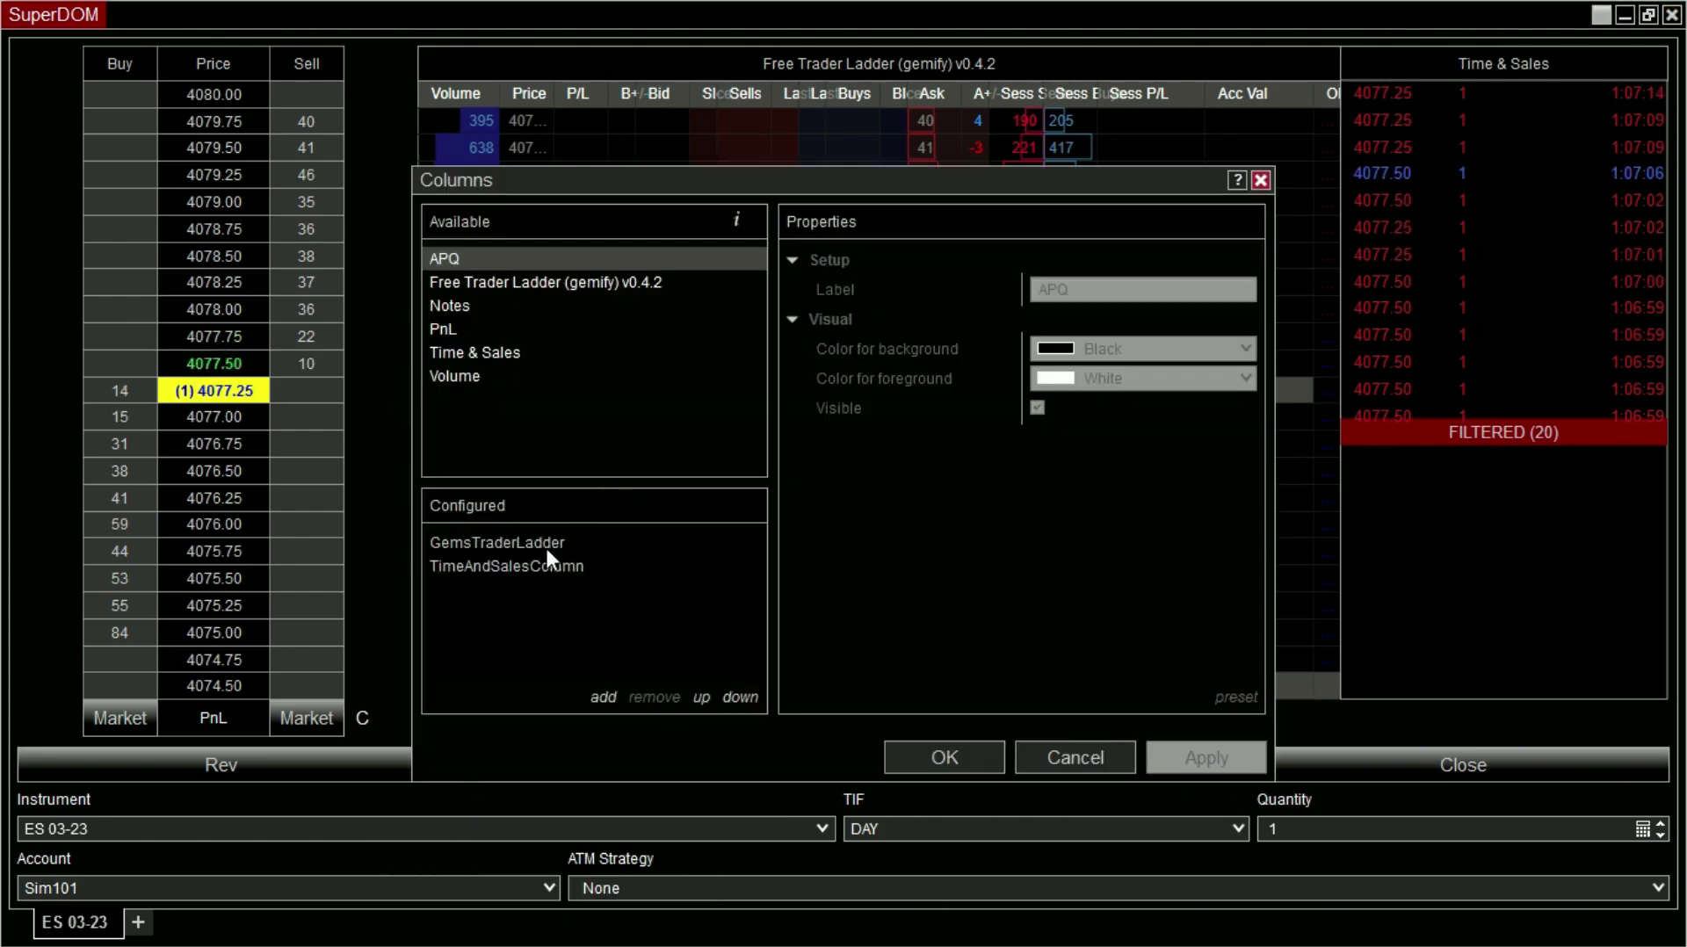
click(545, 543)
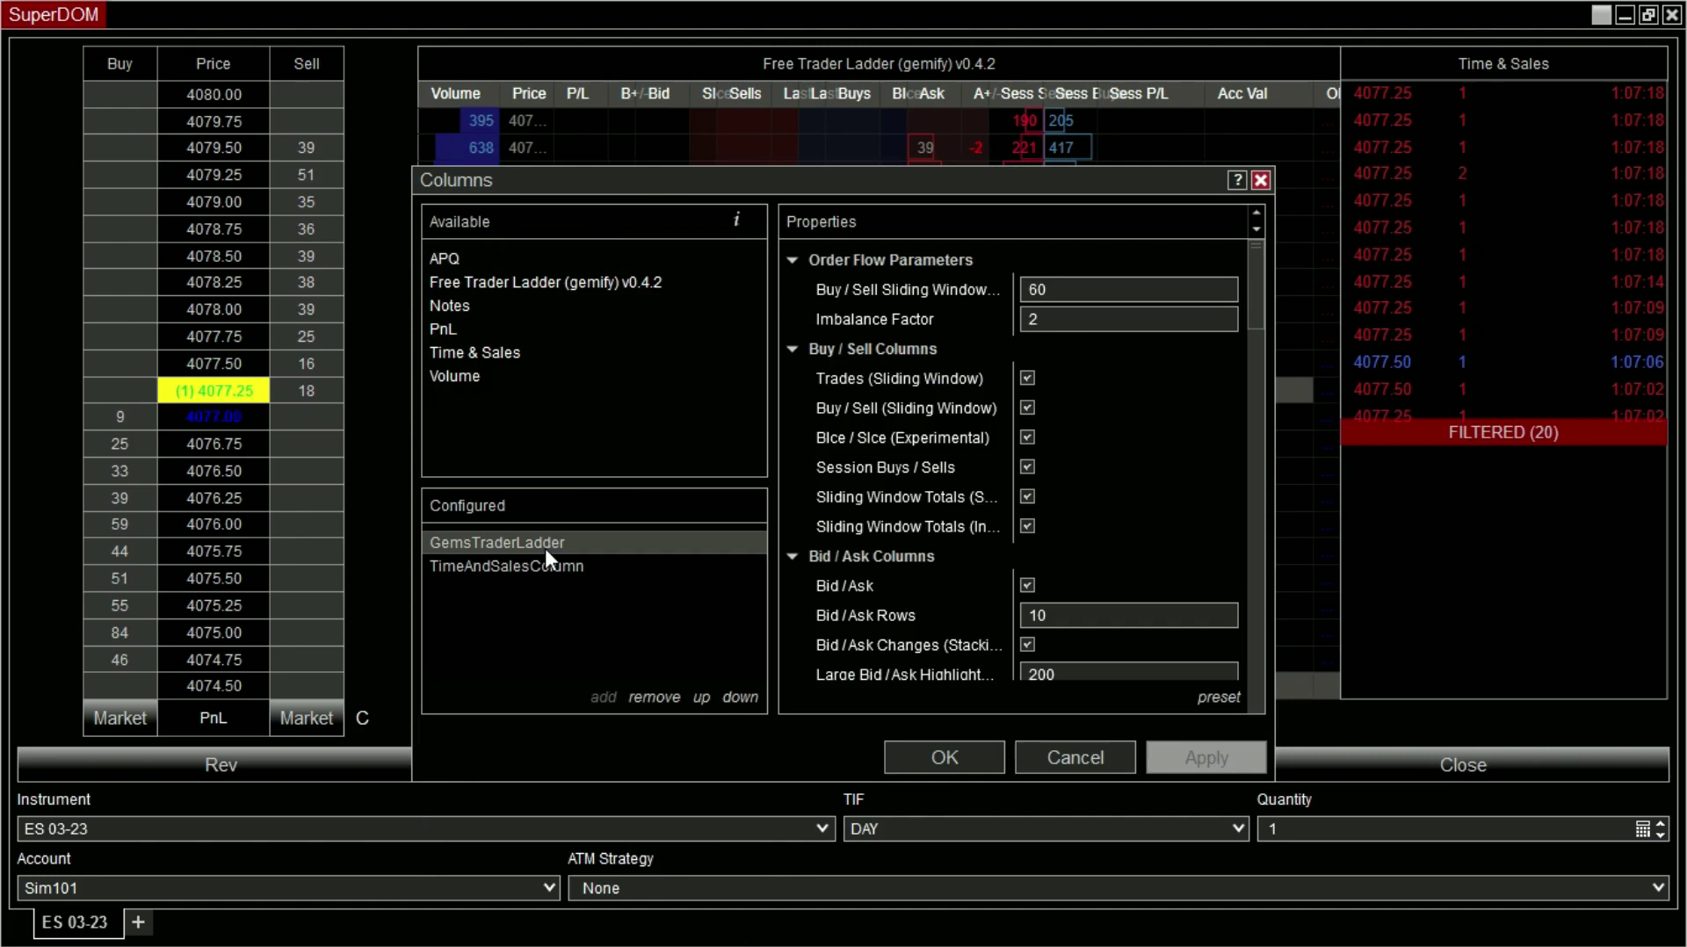
drag(1098, 188, 932, 198)
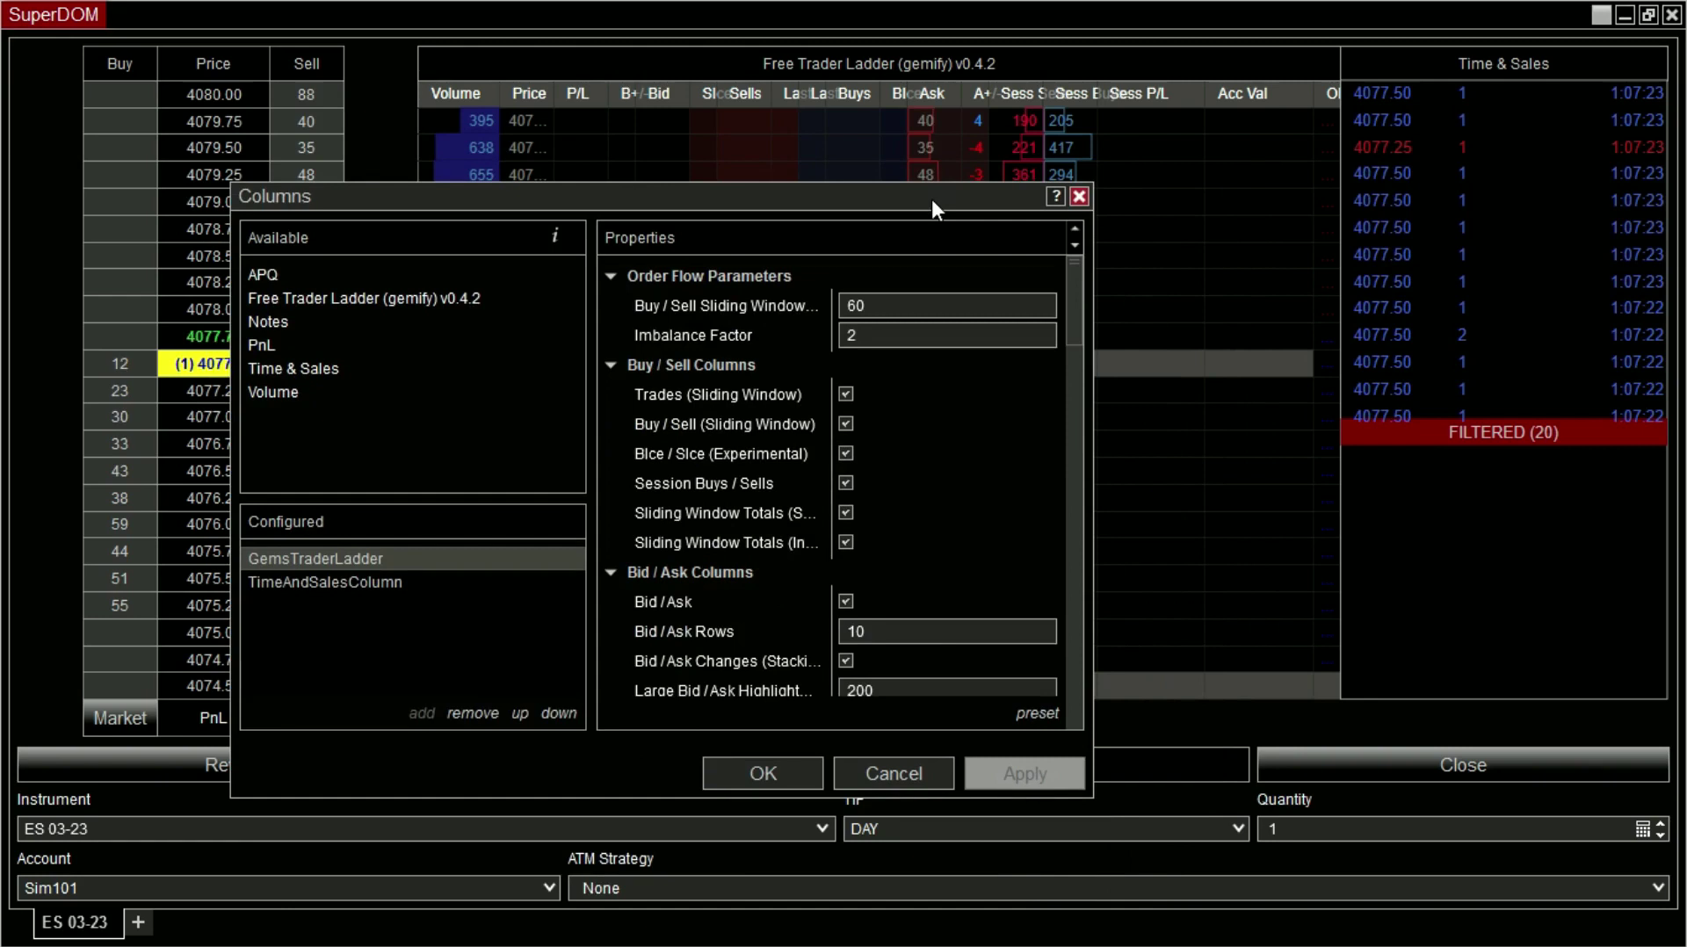
click(846, 453)
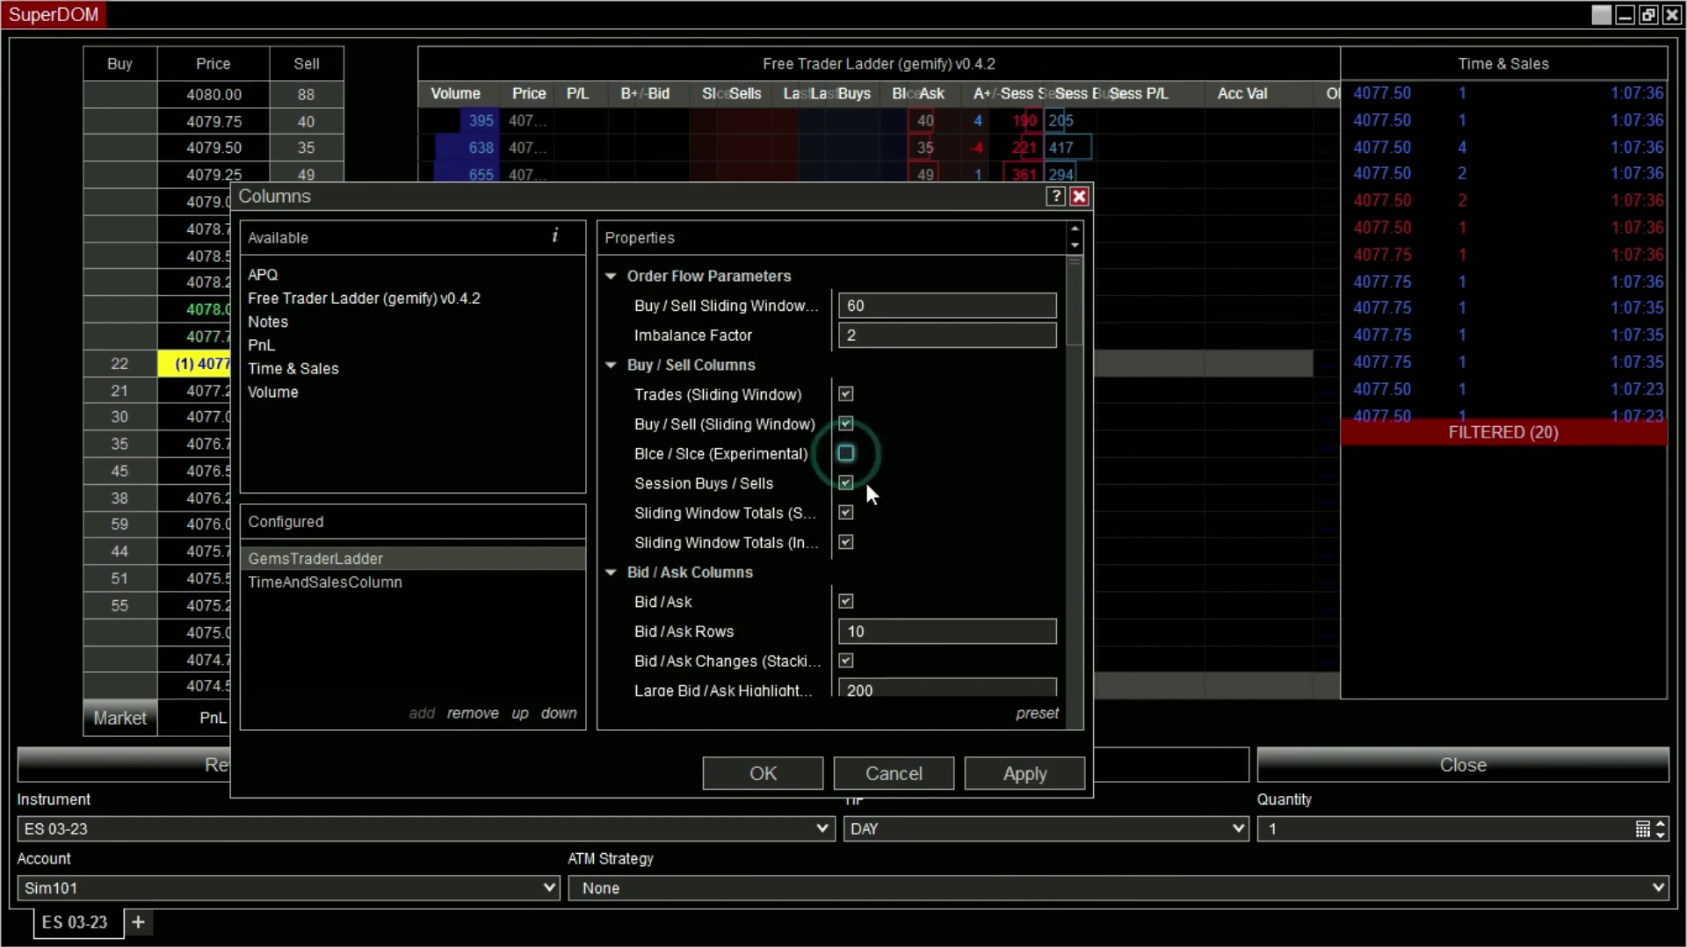
click(1008, 776)
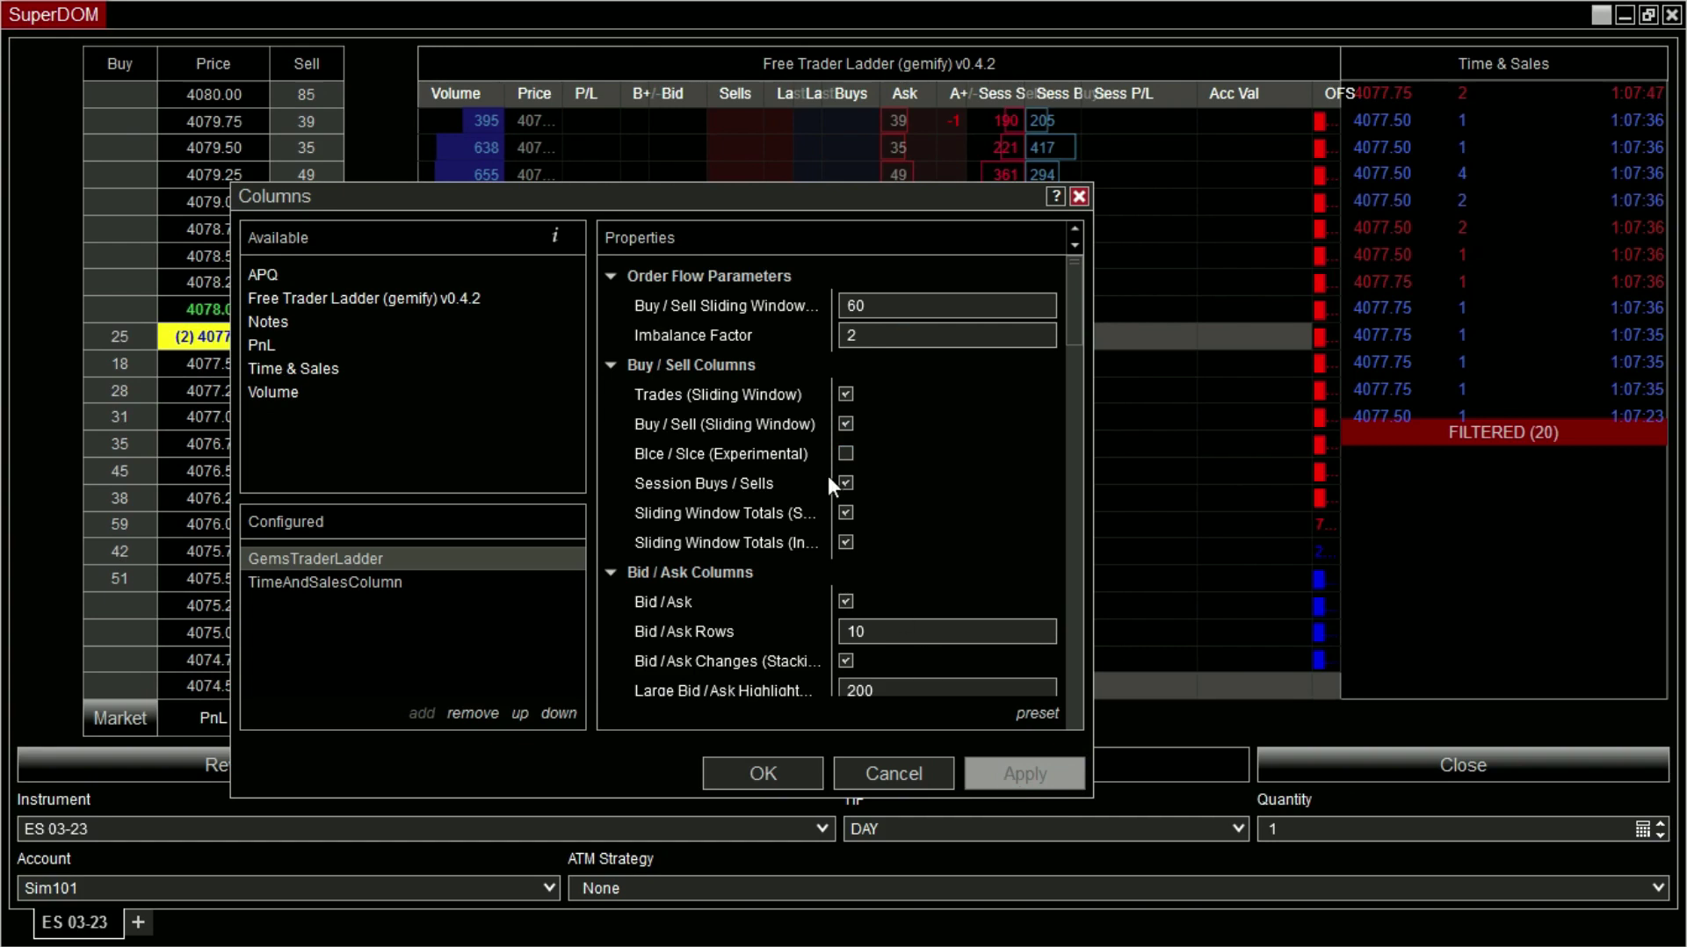
click(845, 452)
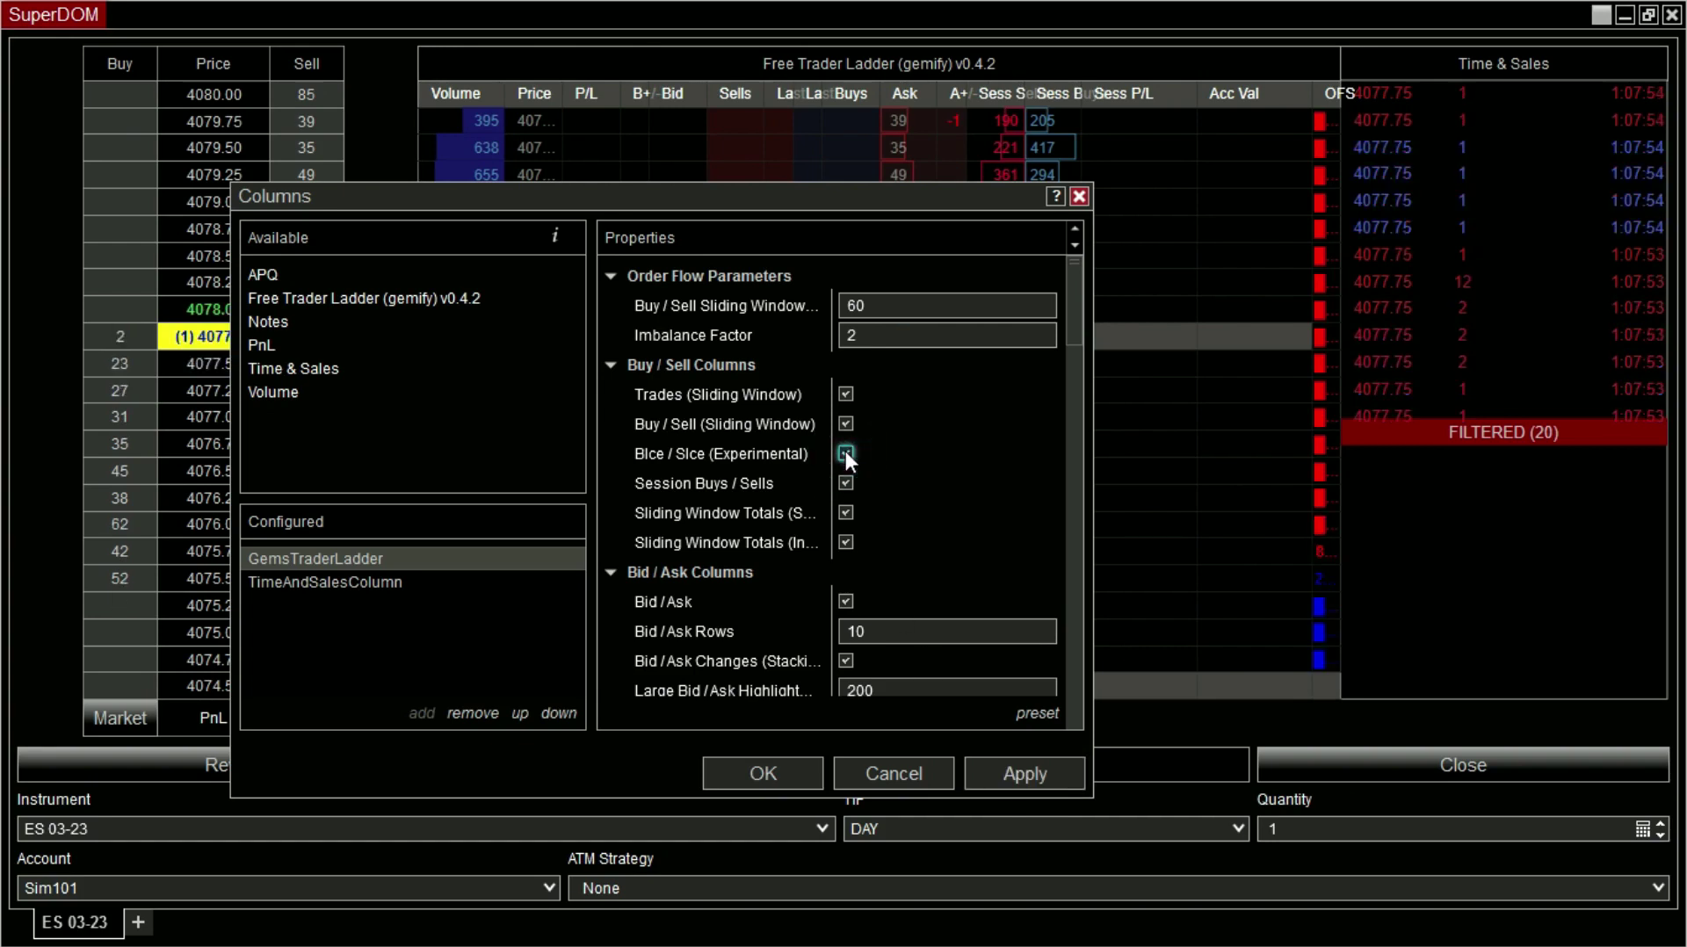
drag(1071, 325, 1066, 403)
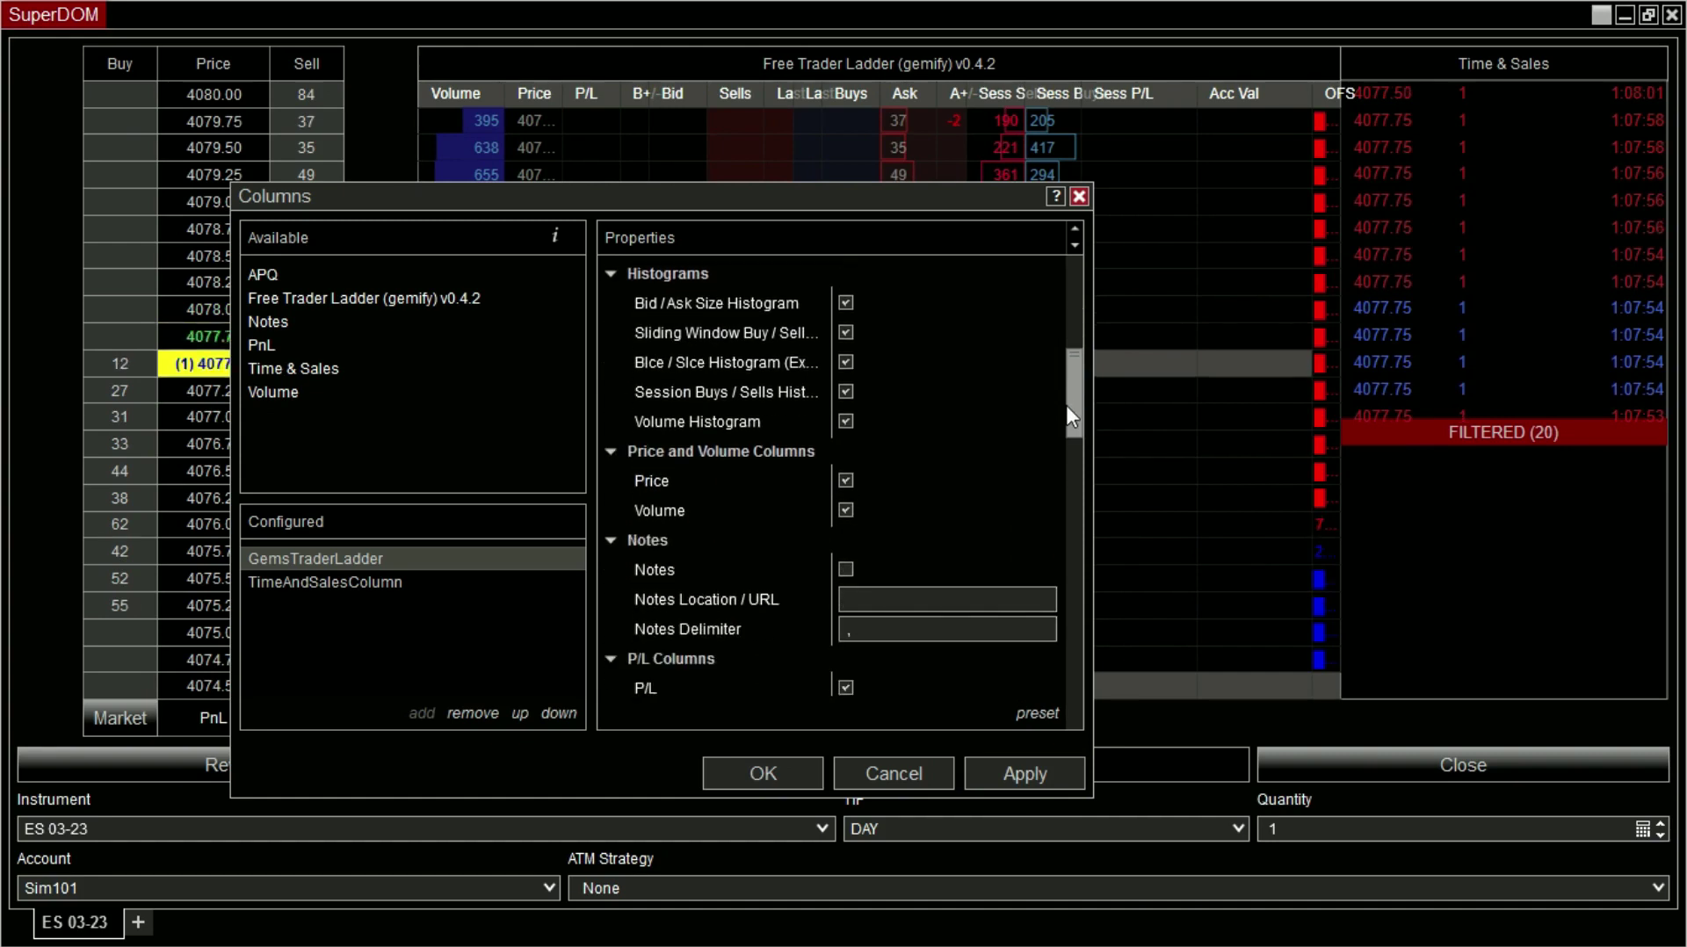
drag(1066, 404, 1067, 393)
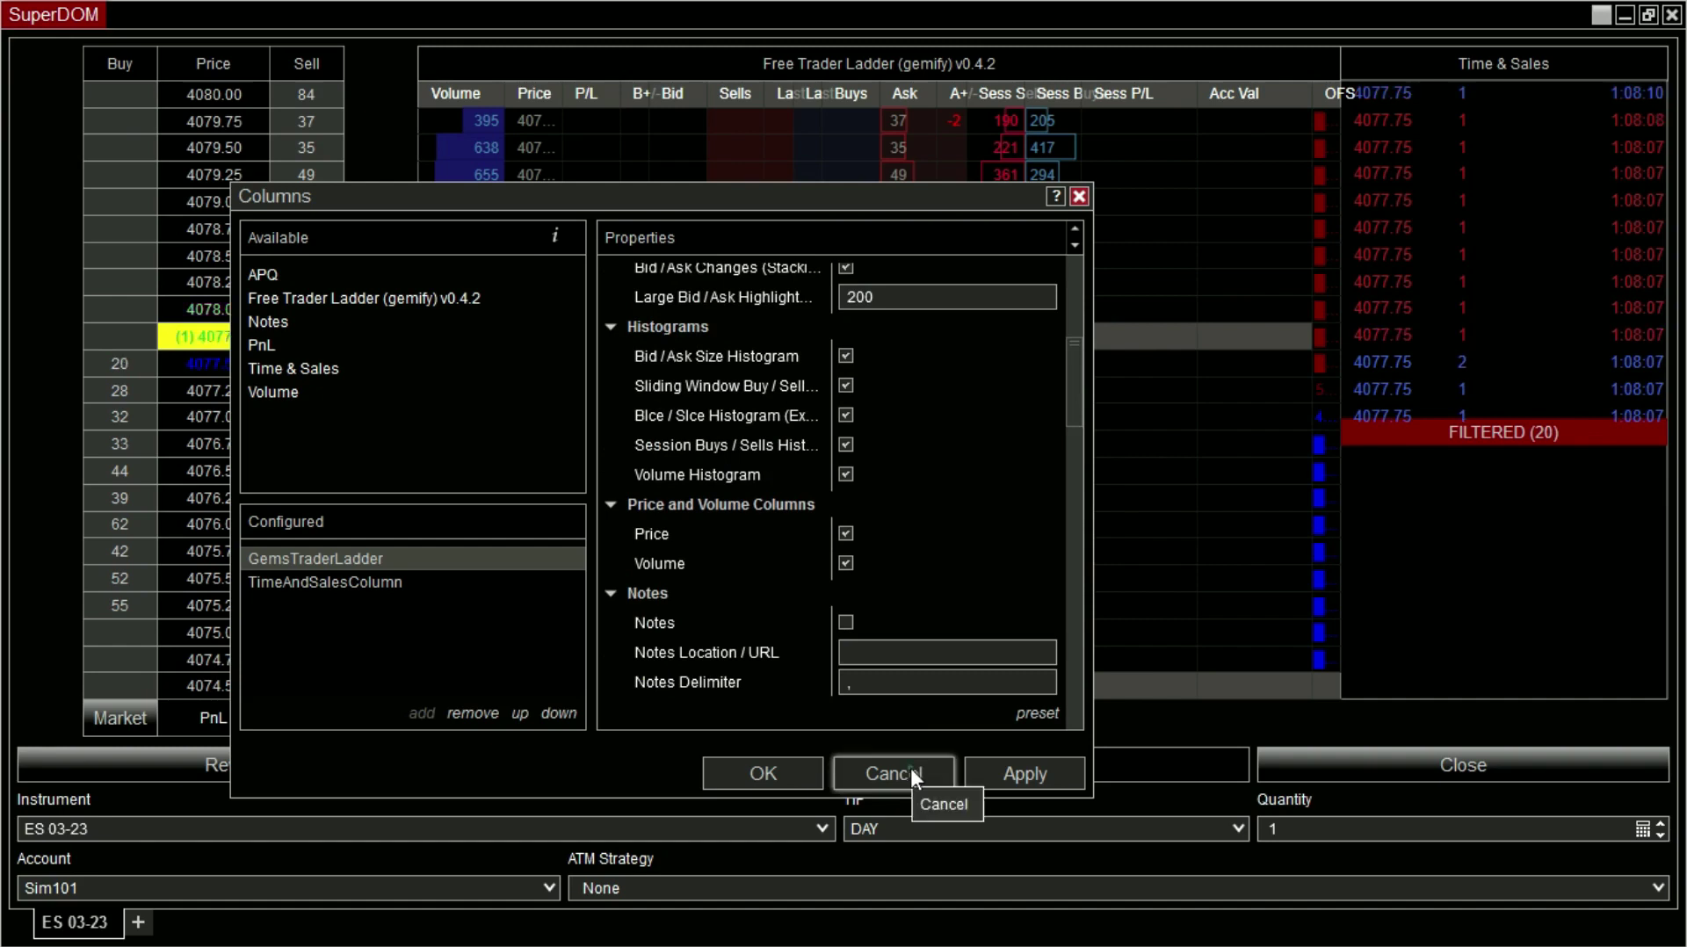
click(910, 773)
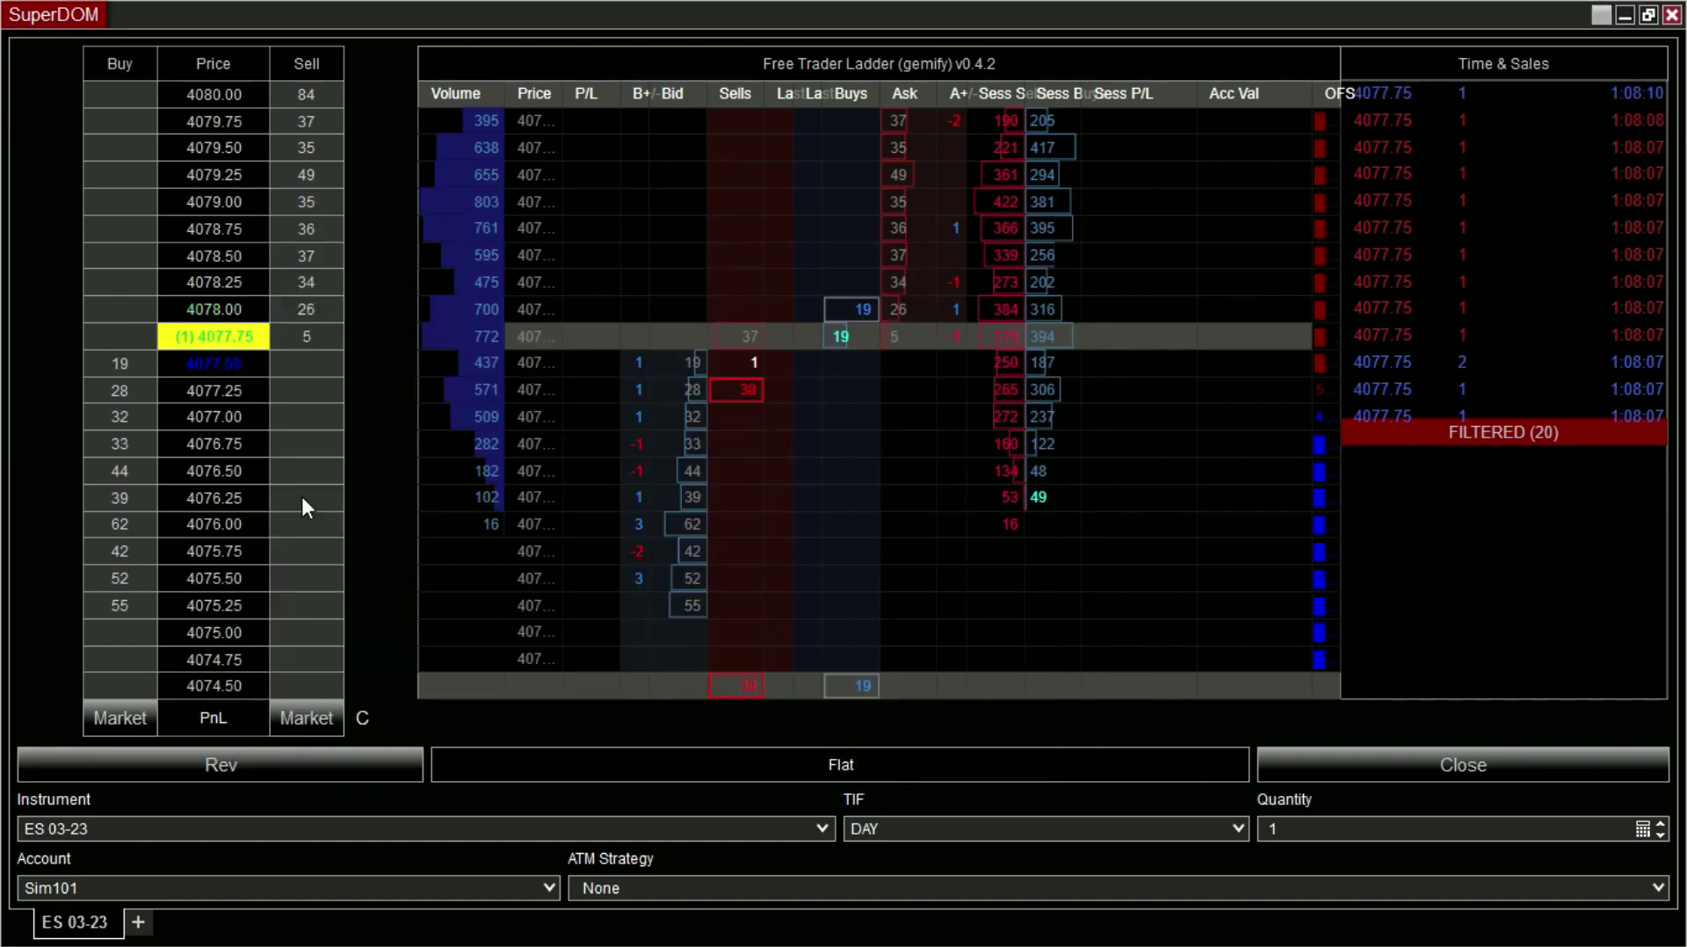
Widen the Free Trader Ladder further into the Buy/Price/Sell area, and enable its BIce / SIce (Experimental) columns again.
drag(414, 422, 326, 437)
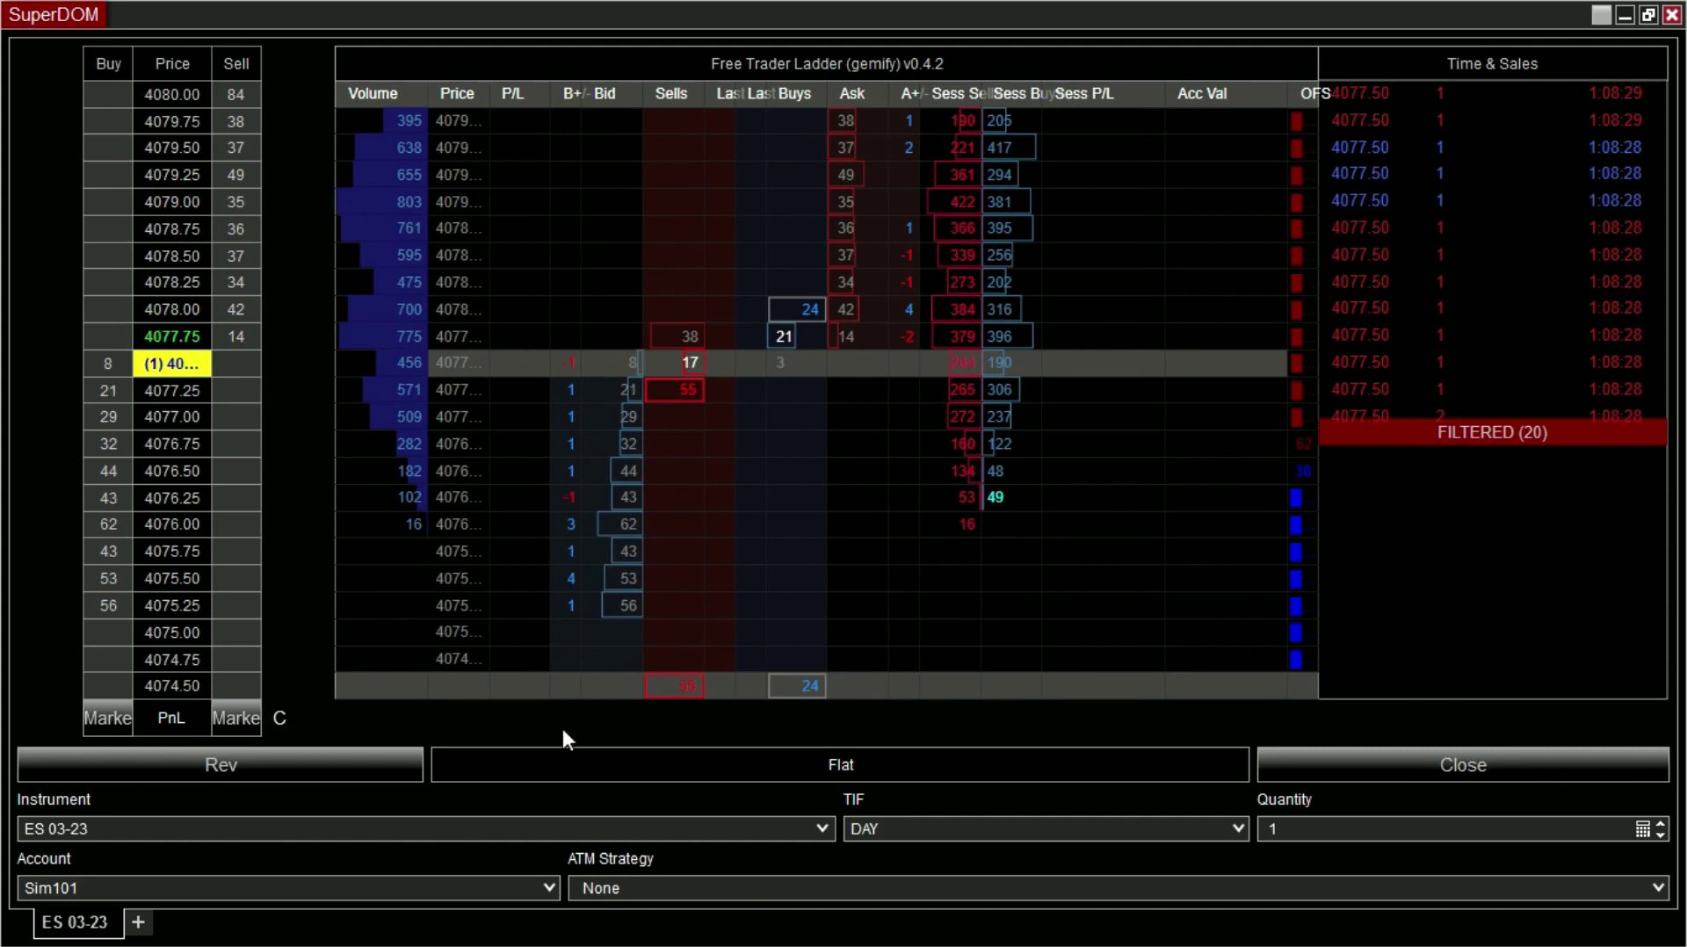
right_click(298, 547)
click(370, 218)
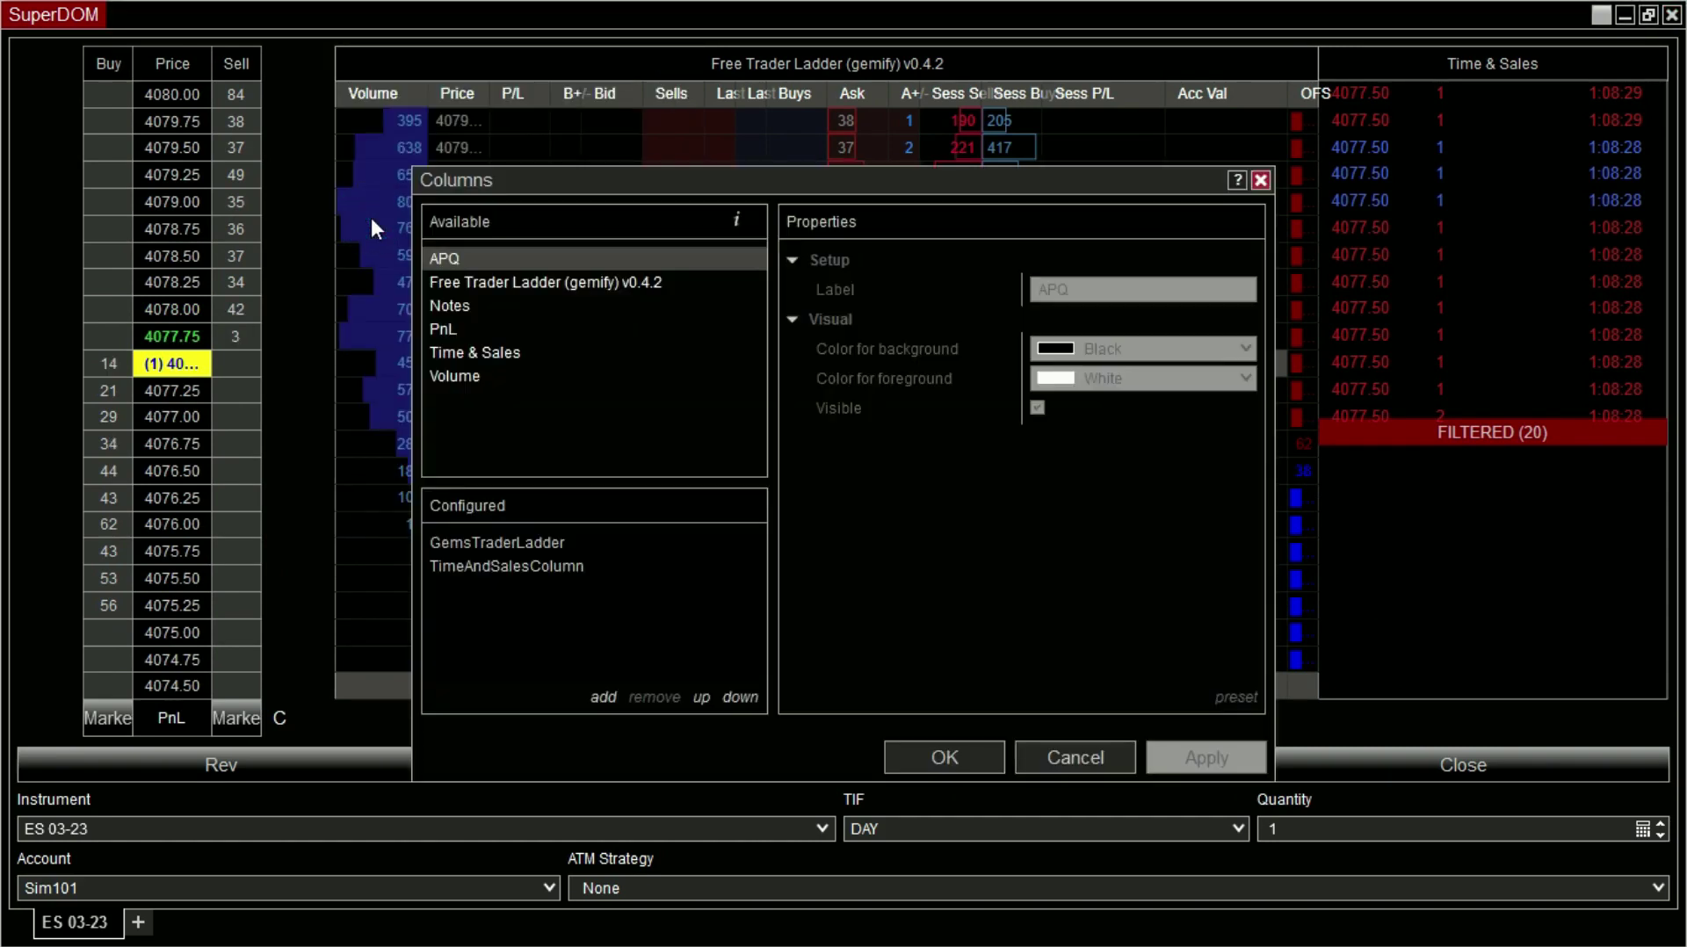
click(514, 562)
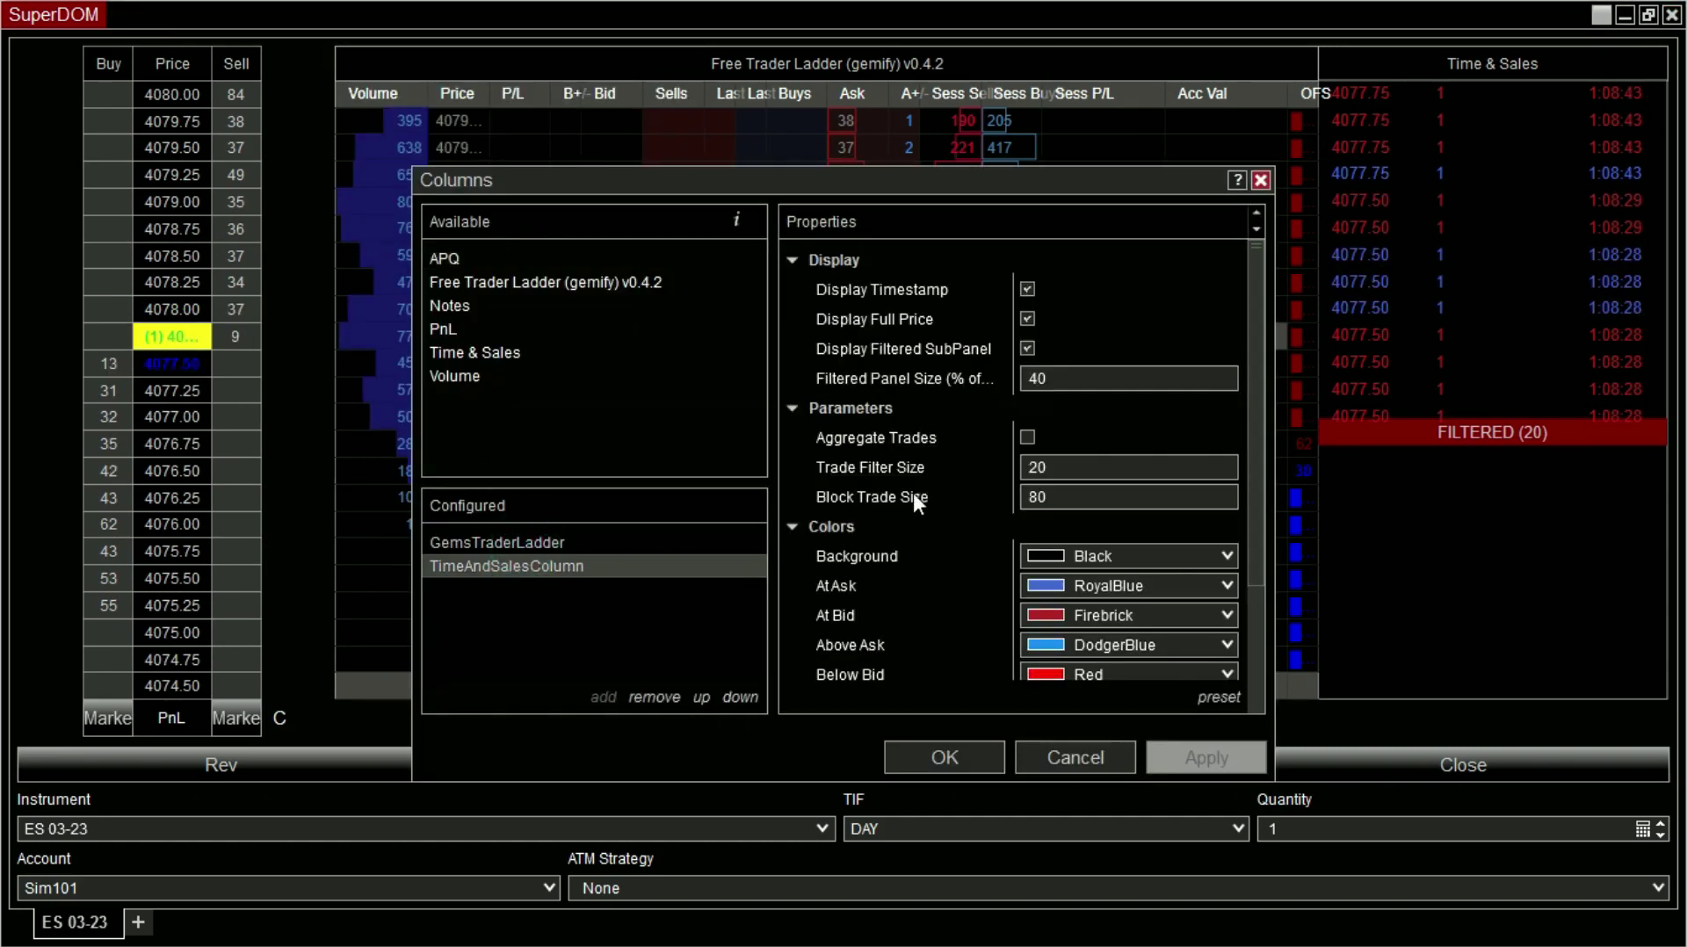
key(Up)
drag(1251, 283, 1252, 287)
click(1028, 424)
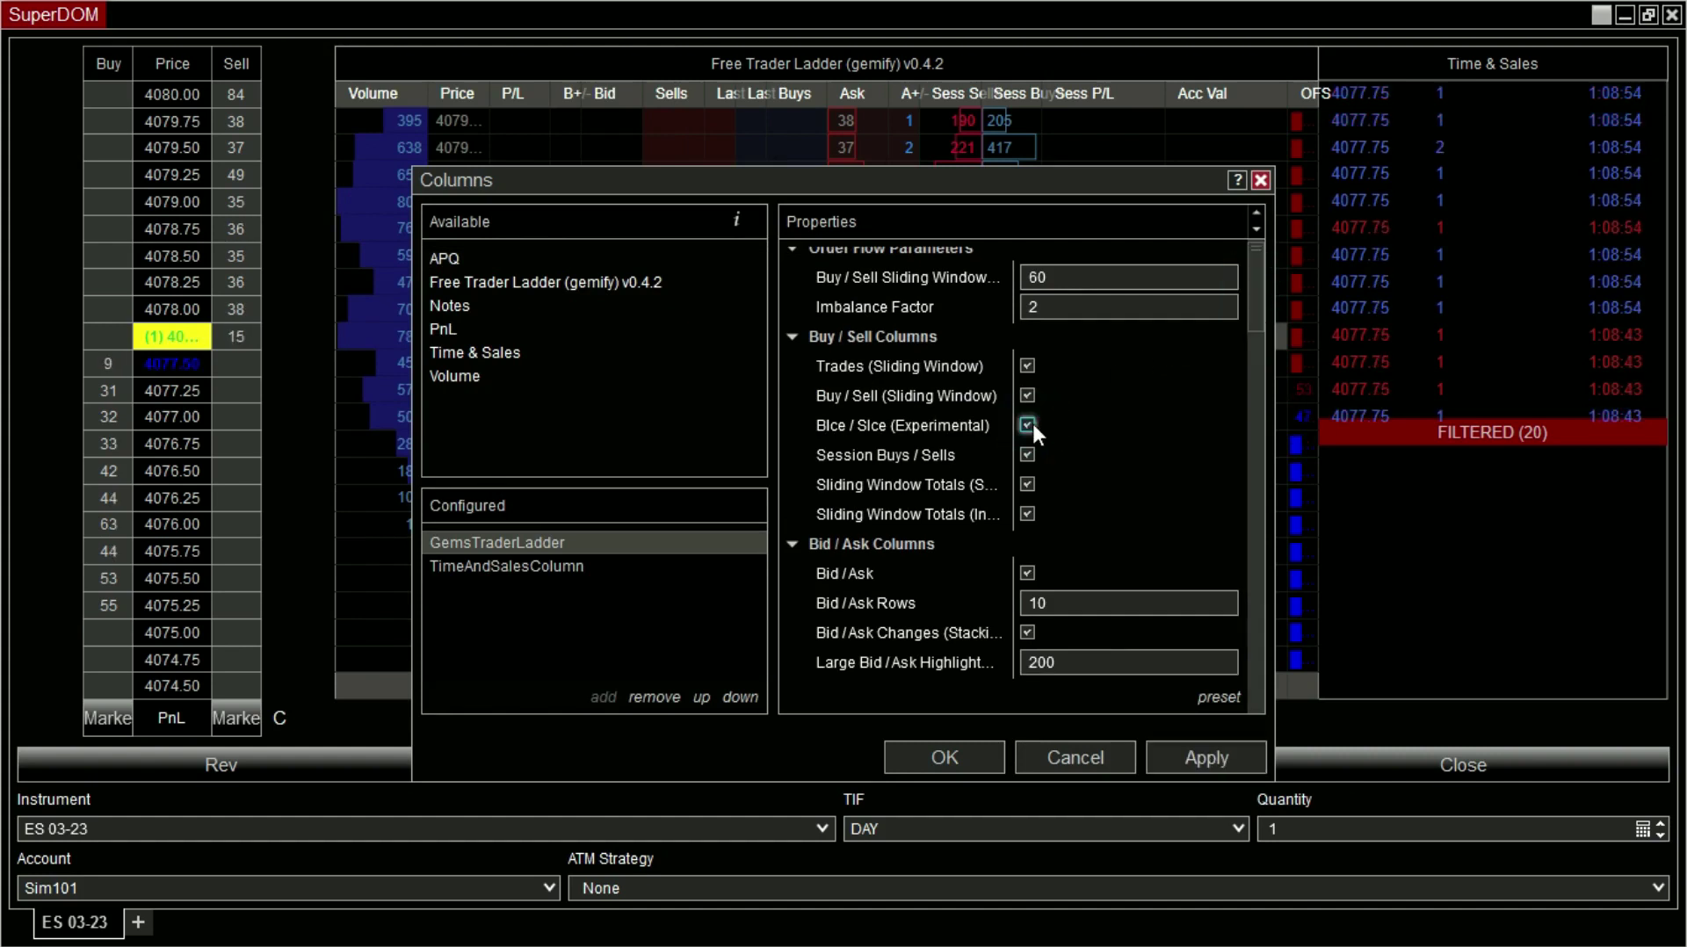
Disable the ladder's Session P/L and Account Cash Value columns, and apply the settings.
click(1254, 302)
drag(1254, 302, 1247, 471)
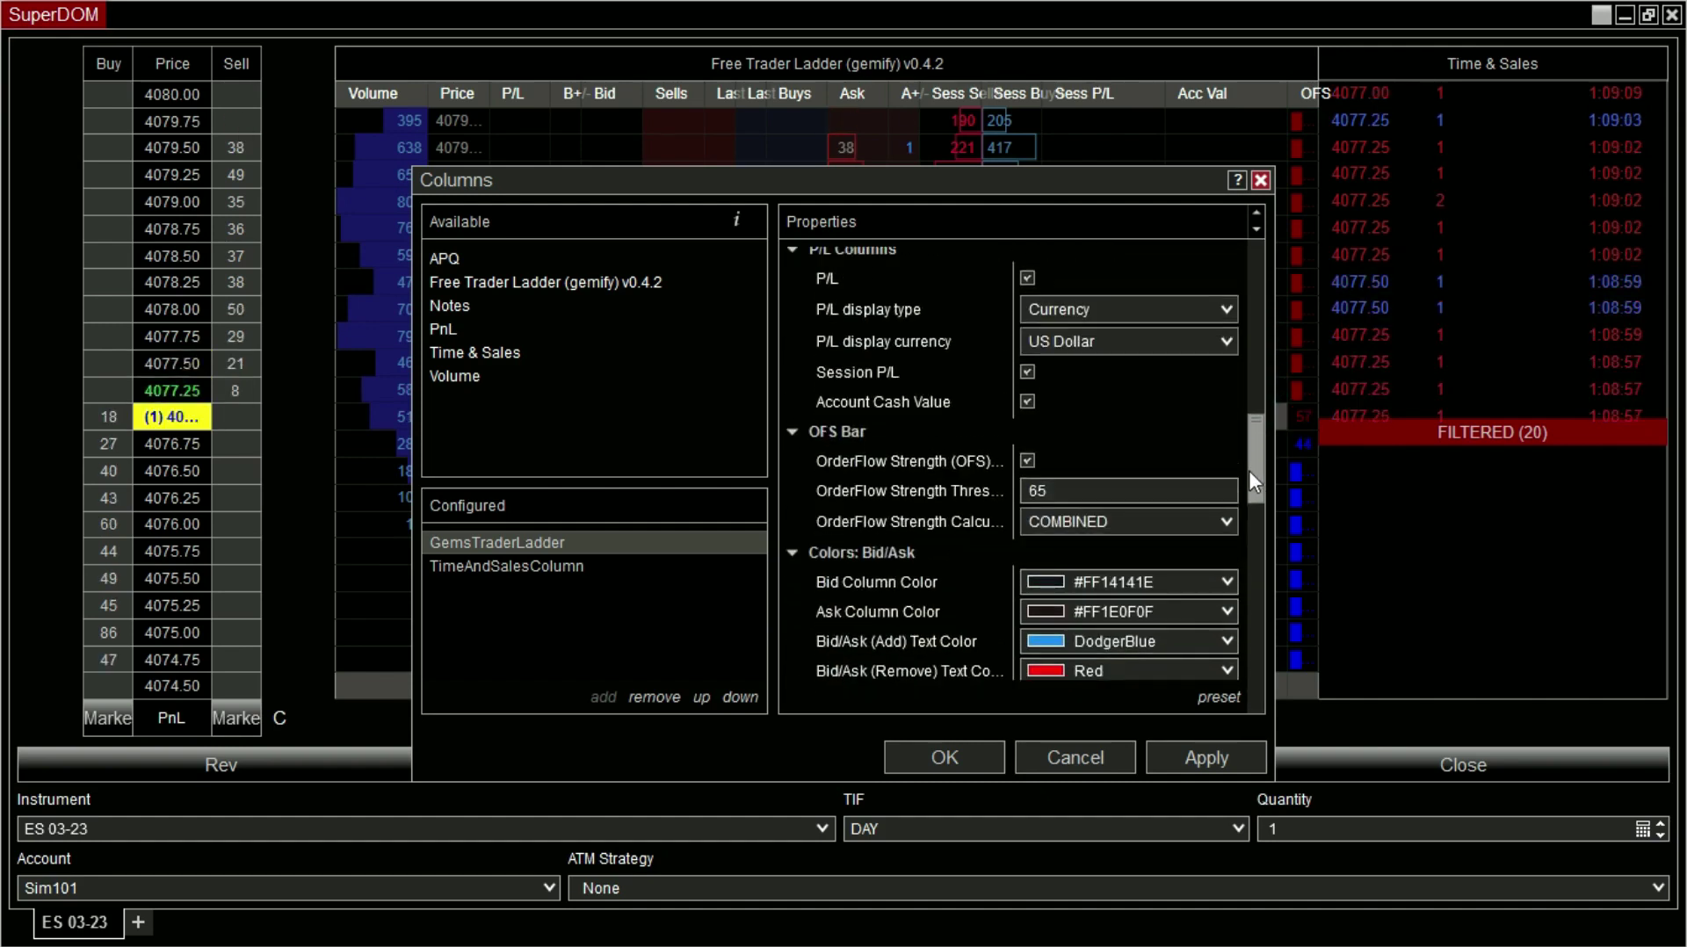
click(1026, 376)
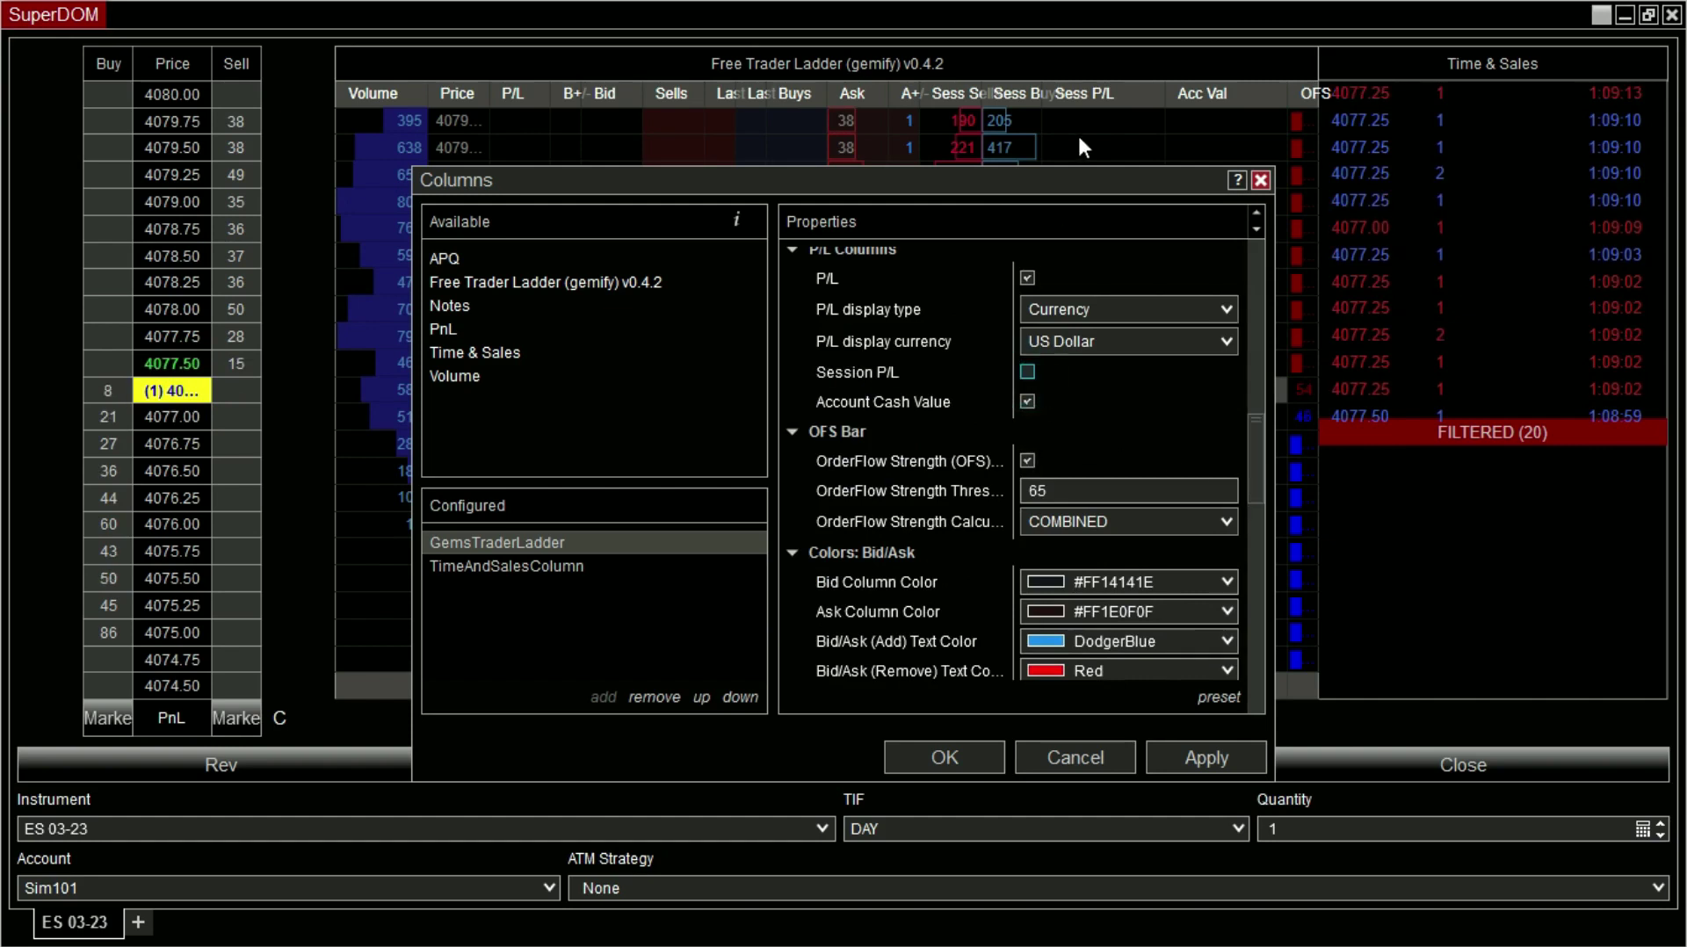
drag(1114, 177, 871, 161)
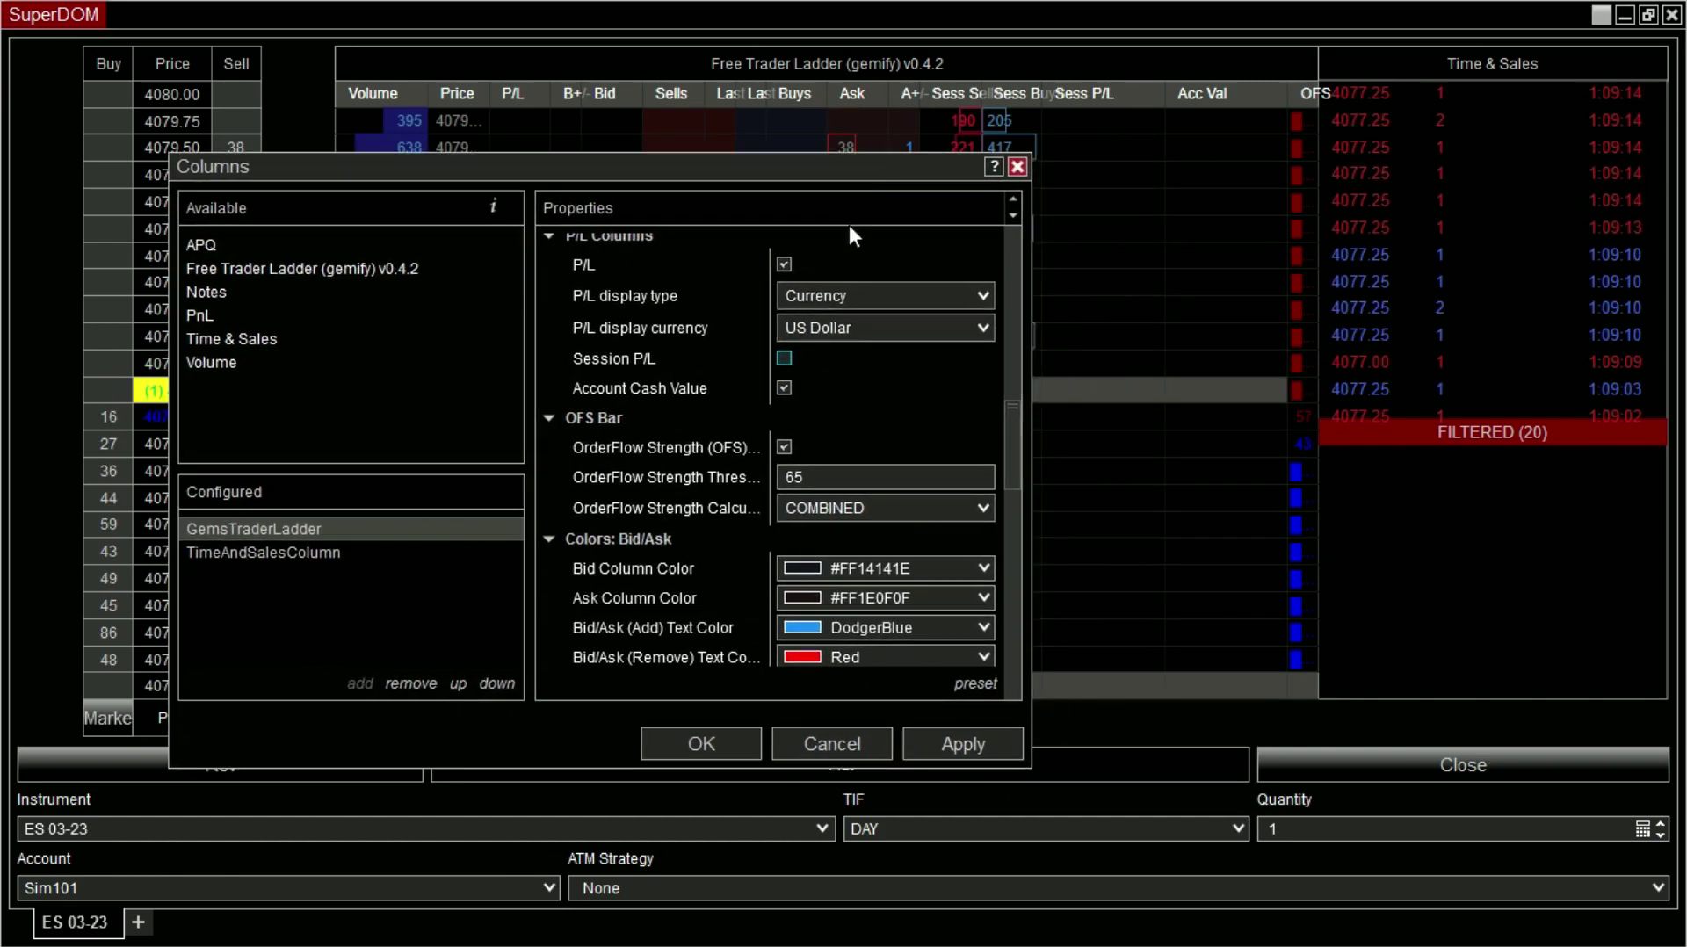
click(785, 387)
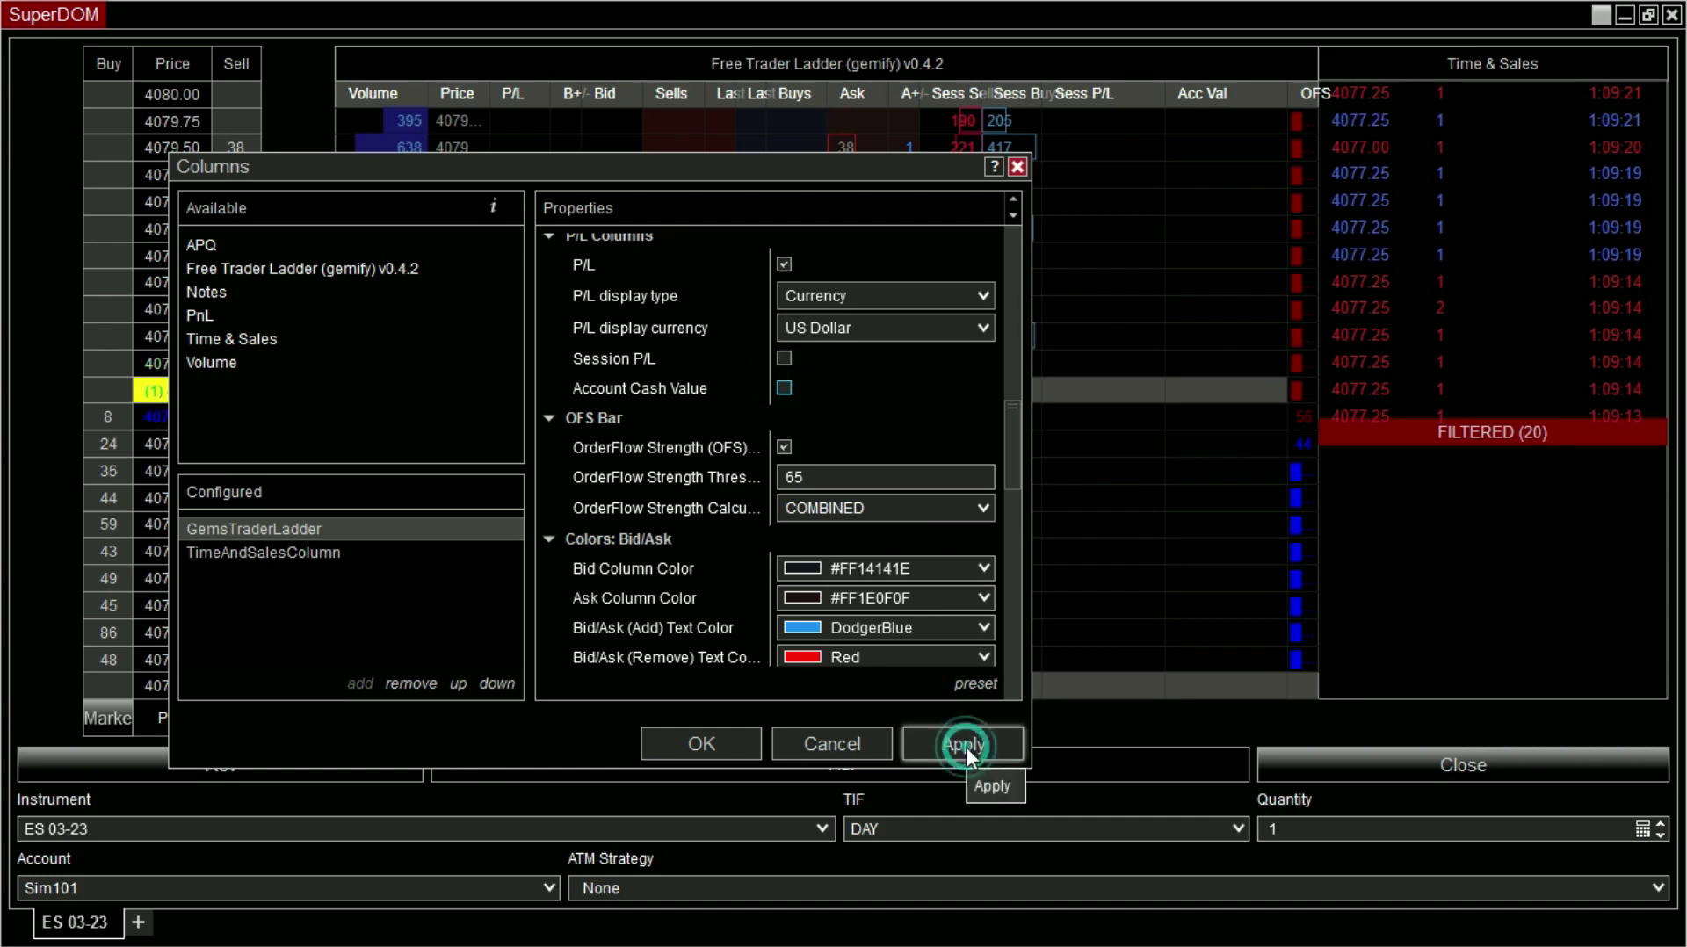
click(966, 745)
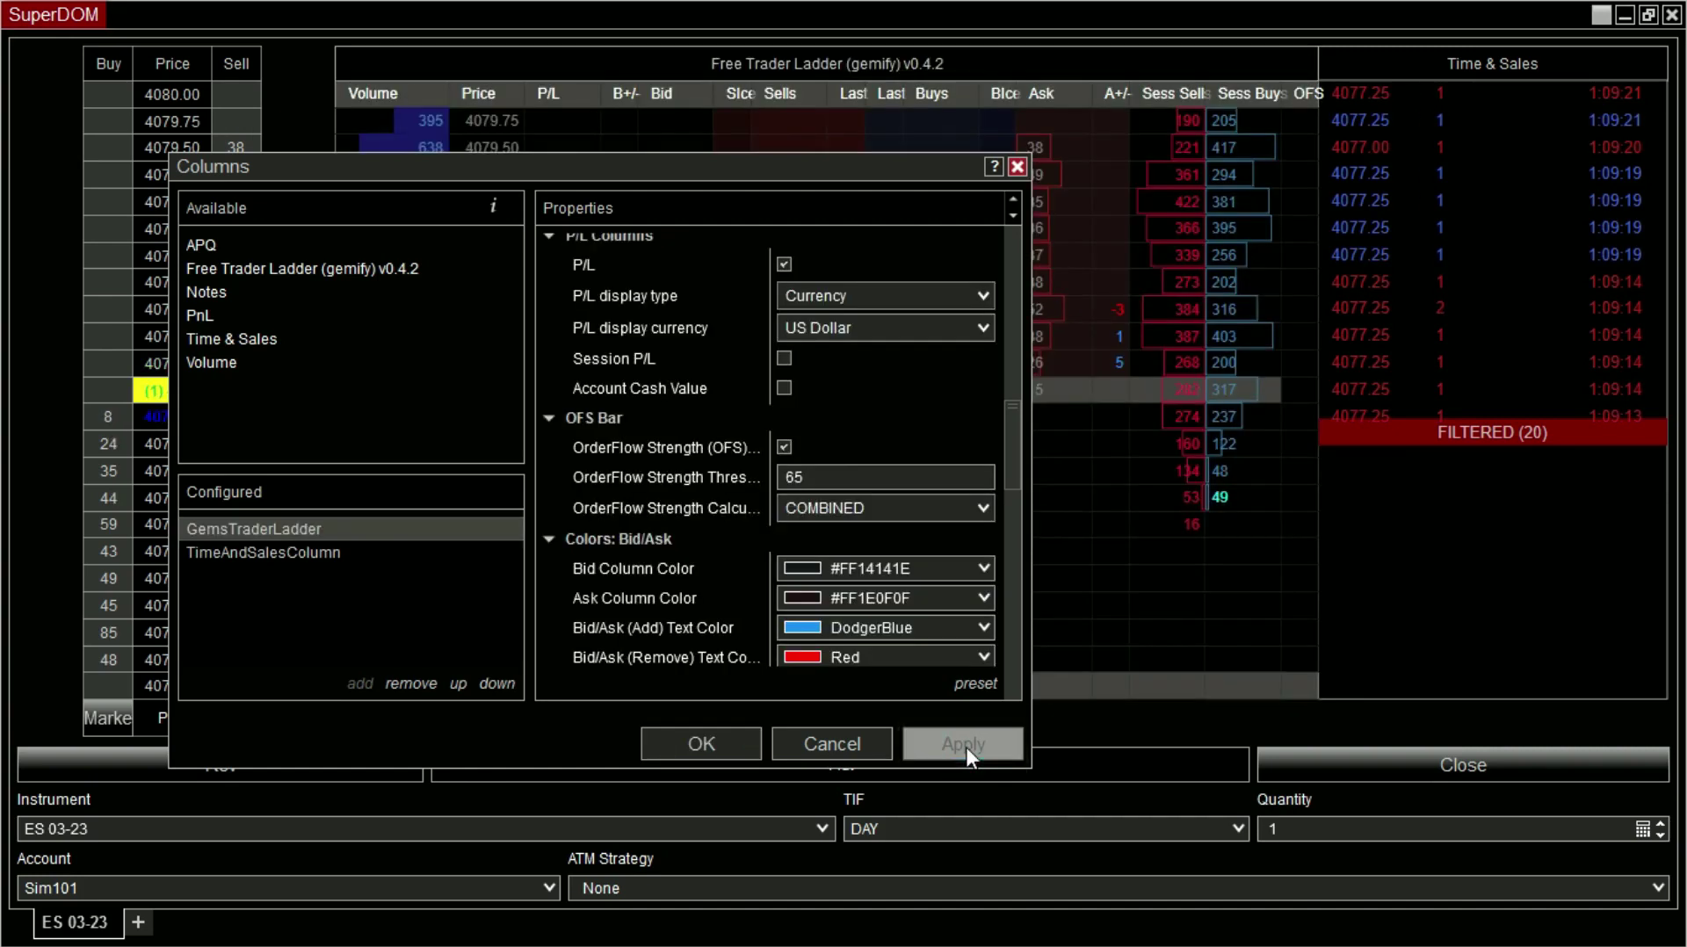